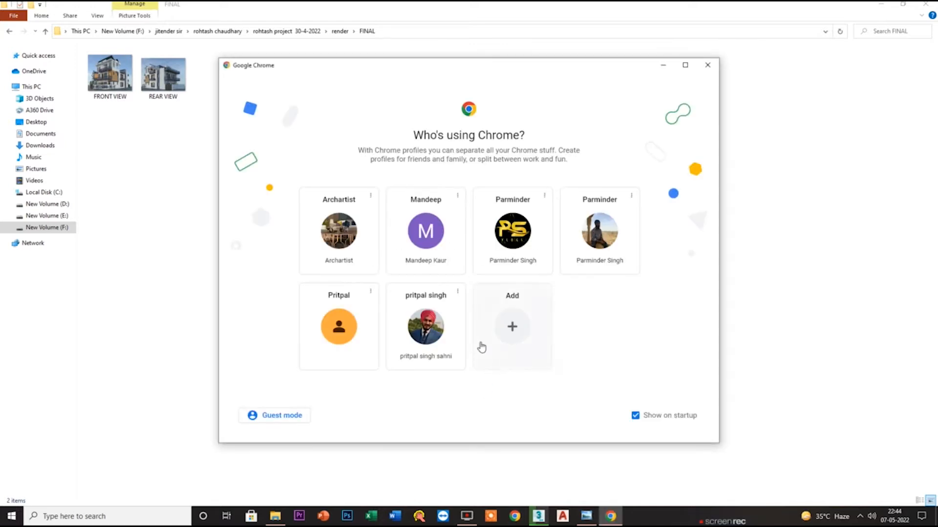
- Open a Chrome profile and search Google Images for "wet road"
left_click(605, 230)
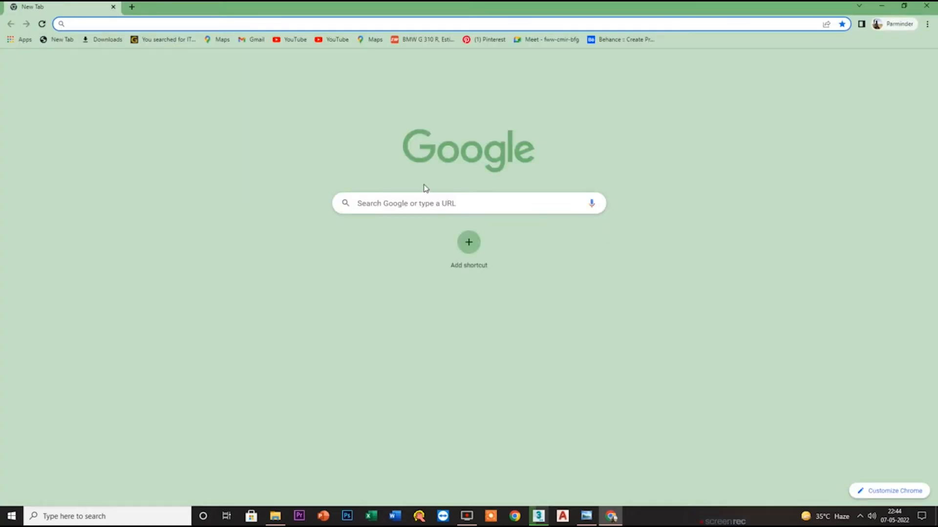
type("wet r")
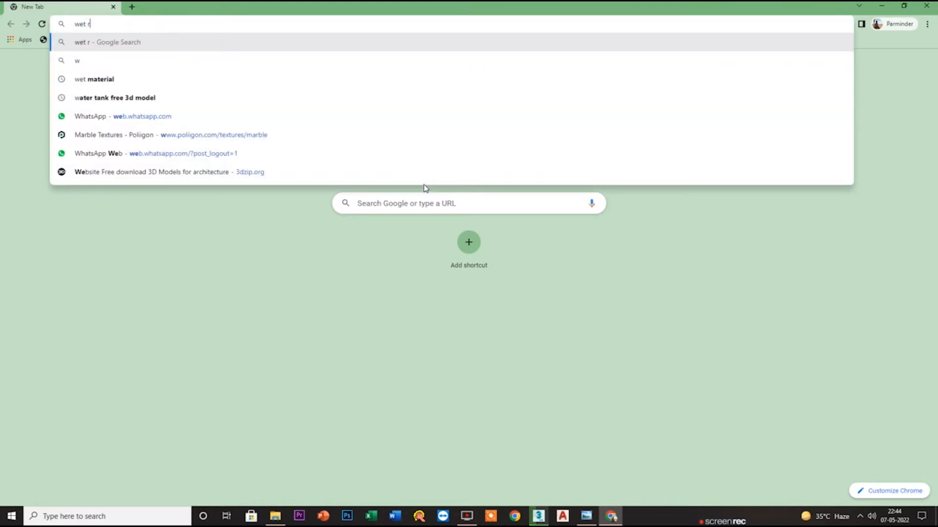
key("BackSpace")
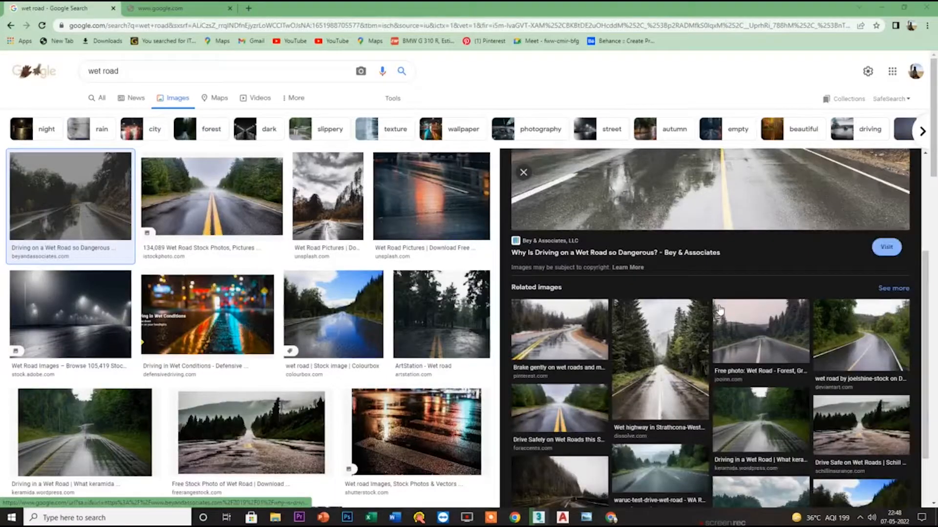
- Examine the wet and dry areas and the reflections in the wet road photo from Bey & Associates
scroll(719, 309, "up", 3)
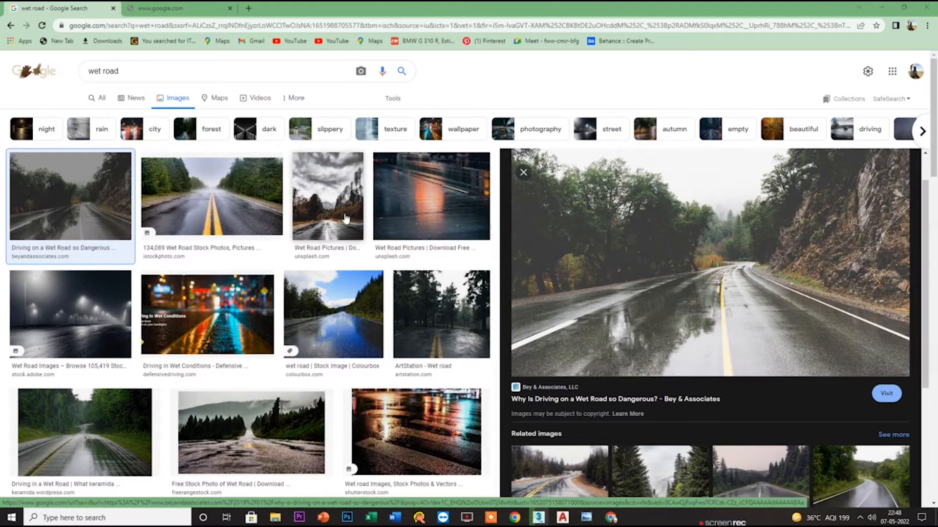
scroll(707, 307, "down", 3)
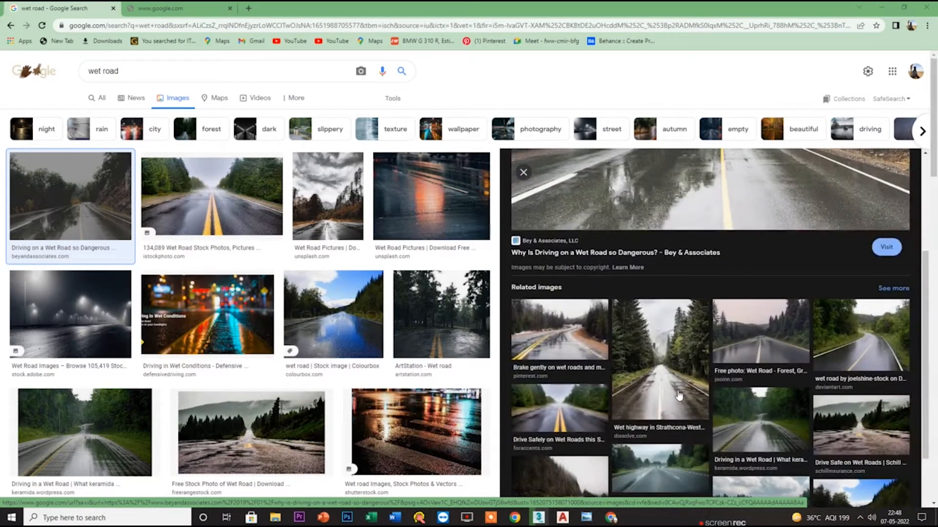
scroll(676, 247, "up", 1)
scroll(682, 273, "up", 2)
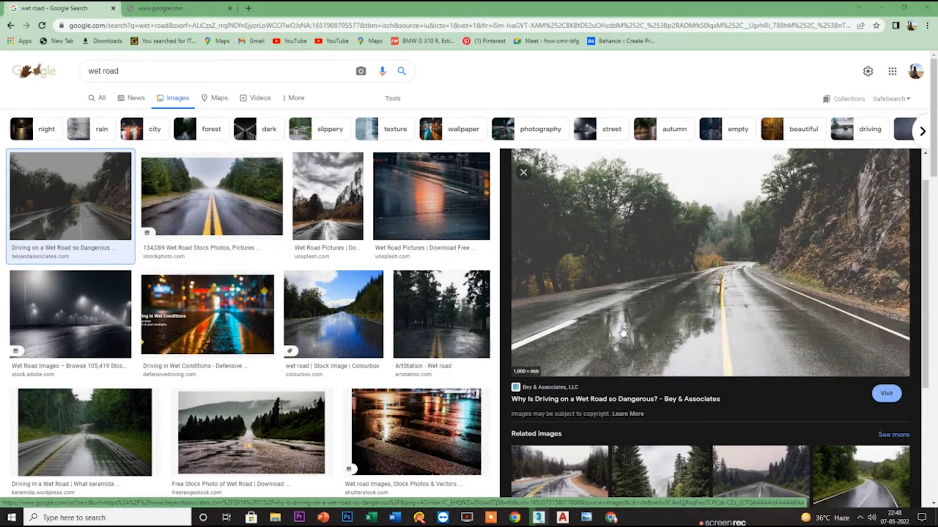
scroll(703, 284, "down", 1)
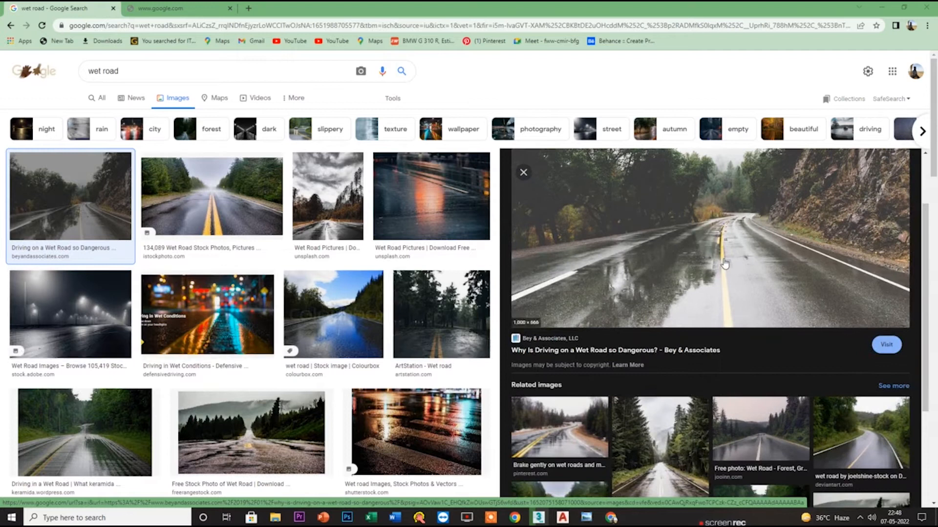
scroll(725, 263, "down", 2)
scroll(699, 306, "up", 3)
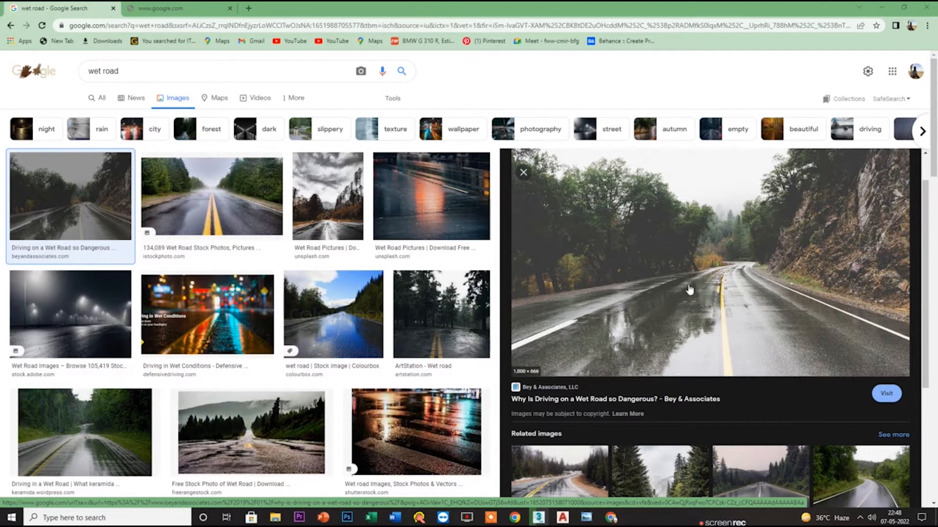
- Preview the ArtStation wet road image and the related Pixabay photo, and study how their road surfaces reflect
left_click(446, 338)
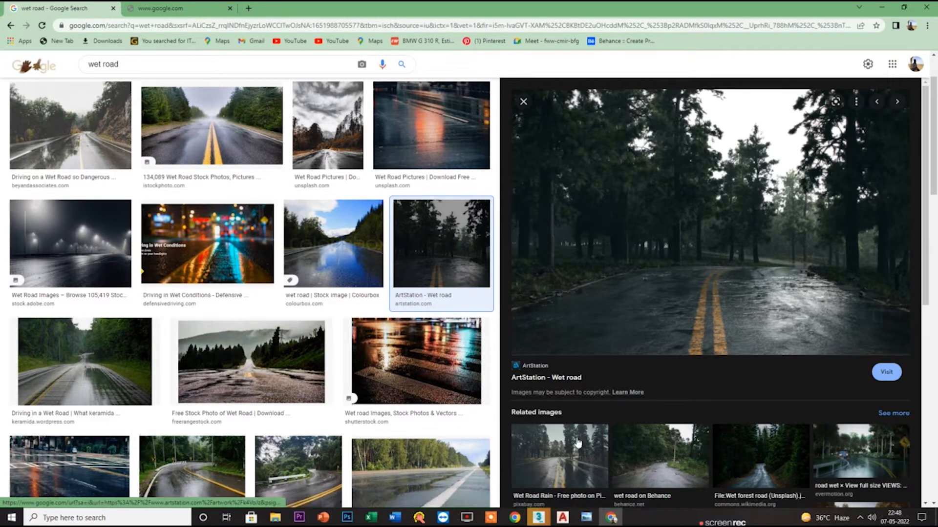
left_click(559, 456)
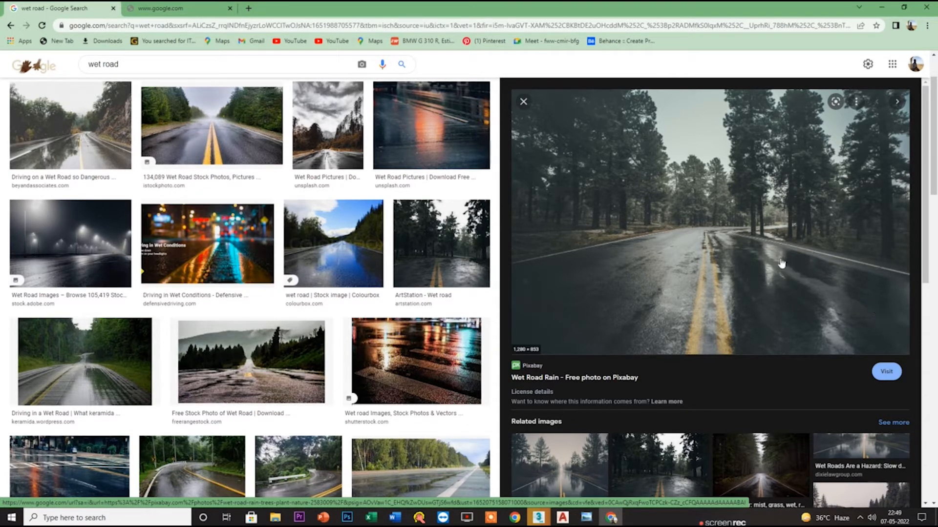
scroll(643, 301, "down", 1)
scroll(641, 294, "down", 2)
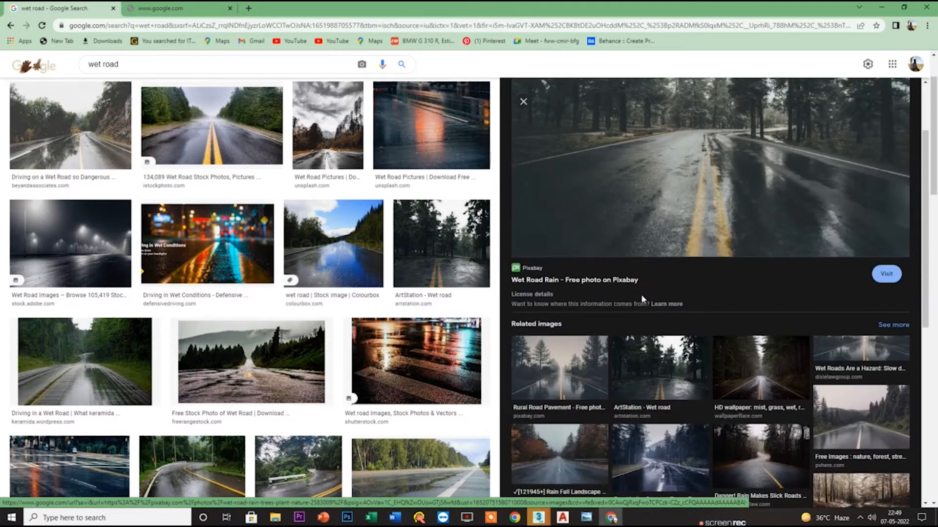
scroll(641, 294, "up", 2)
scroll(688, 263, "up", 2)
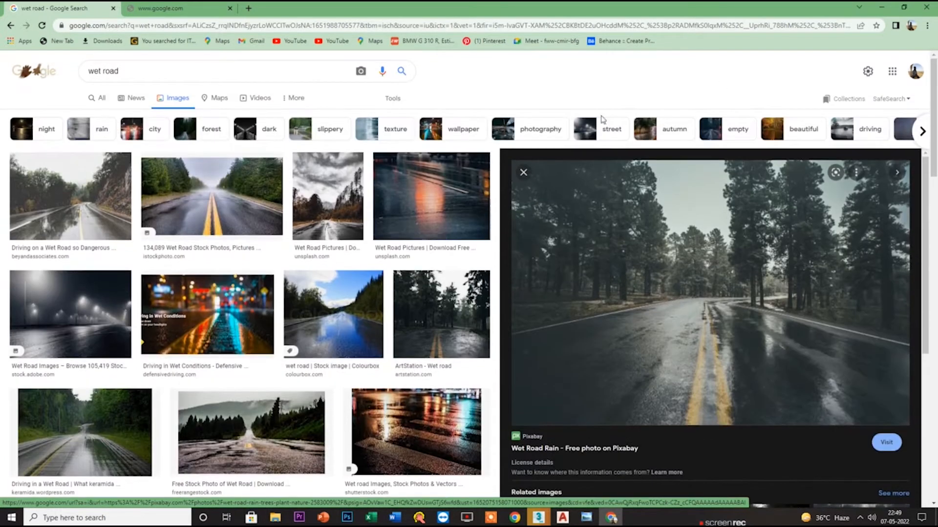
- Switch to the untitled 3ds Max scene and close the welcome screen
mouse_move(546, 522)
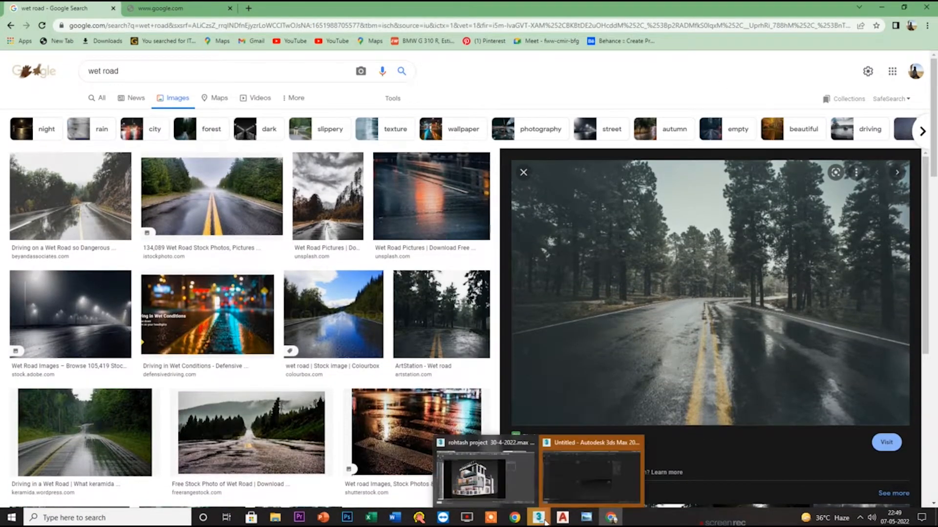
left_click(572, 482)
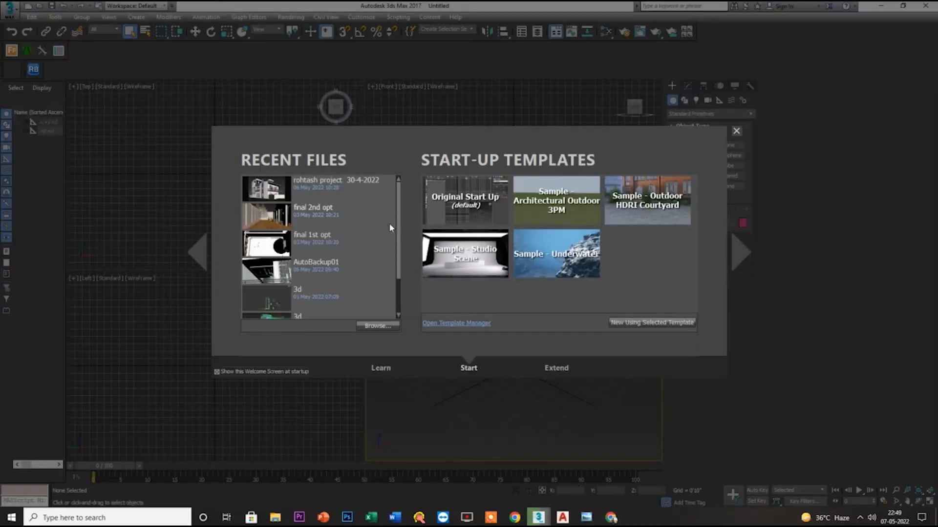
left_click(736, 133)
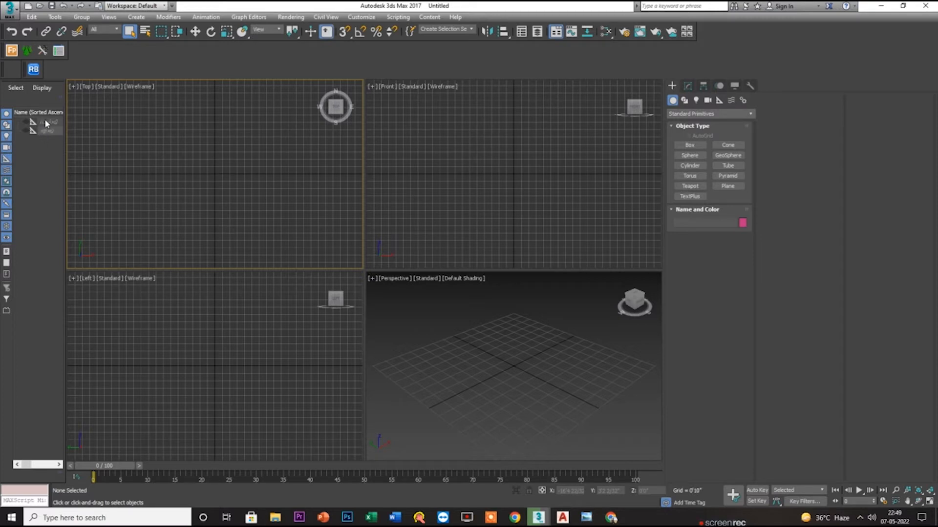
left_click(48, 125)
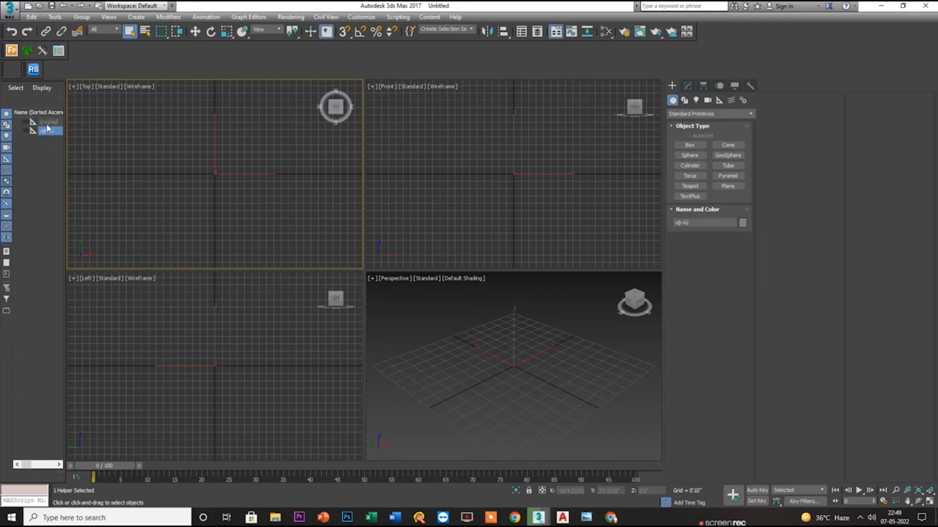
left_click(48, 130)
left_click(48, 122)
left_click(48, 130)
left_click(230, 178)
left_click(42, 125)
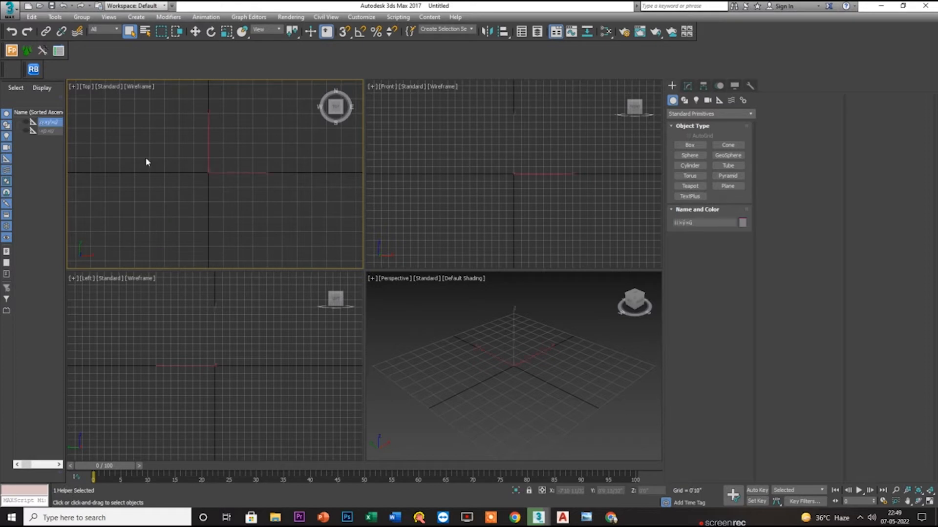
scroll(257, 177, "down", 3)
left_click(231, 192)
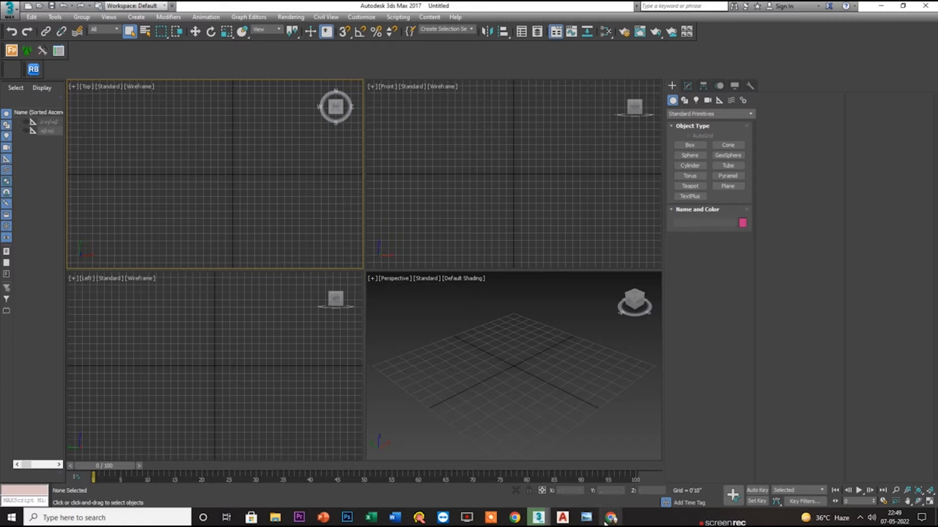
left_click(729, 519)
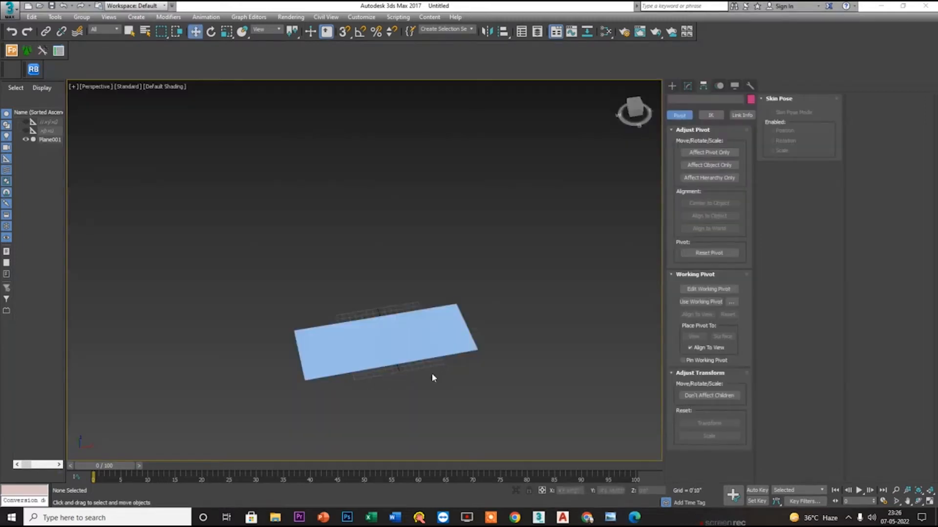
- Set the plane's length and width segments to 6 each
middle_click_drag(431, 372, 386, 295, "alt")
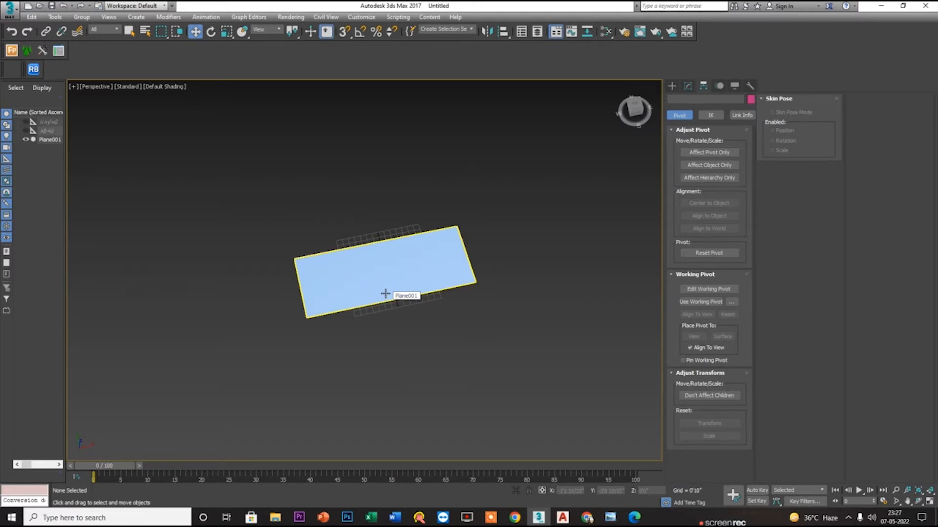
left_click(364, 302)
key("alt+w")
scroll(288, 169, "up", 5)
key("alt+w")
scroll(291, 245, "down", 5)
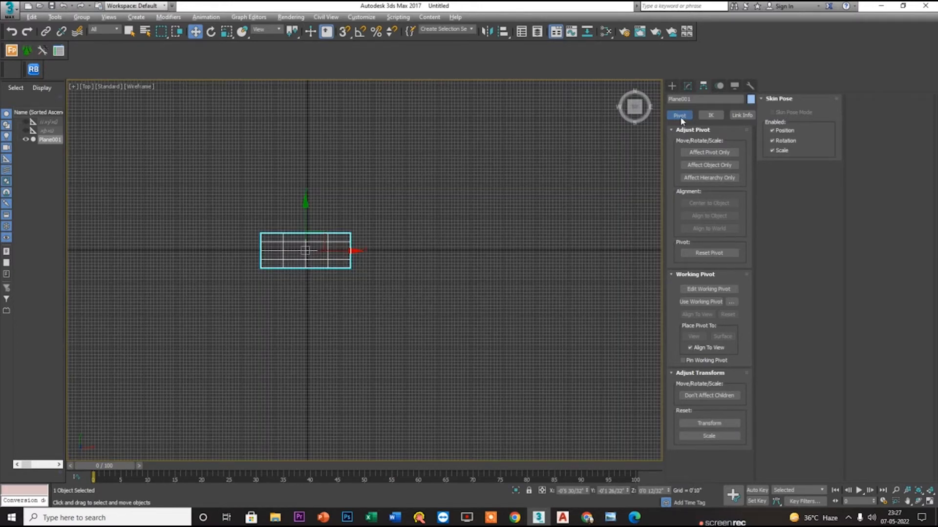
left_click(687, 86)
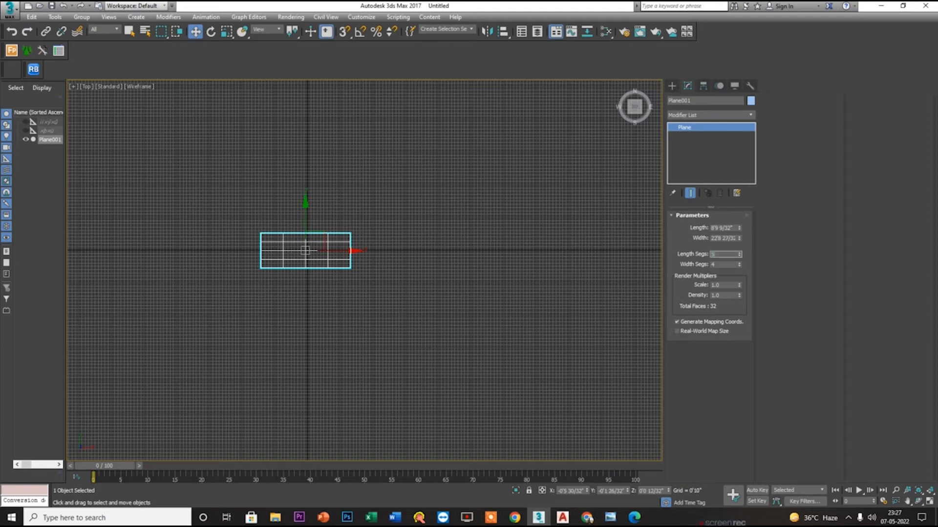
key("Return")
left_click(715, 264)
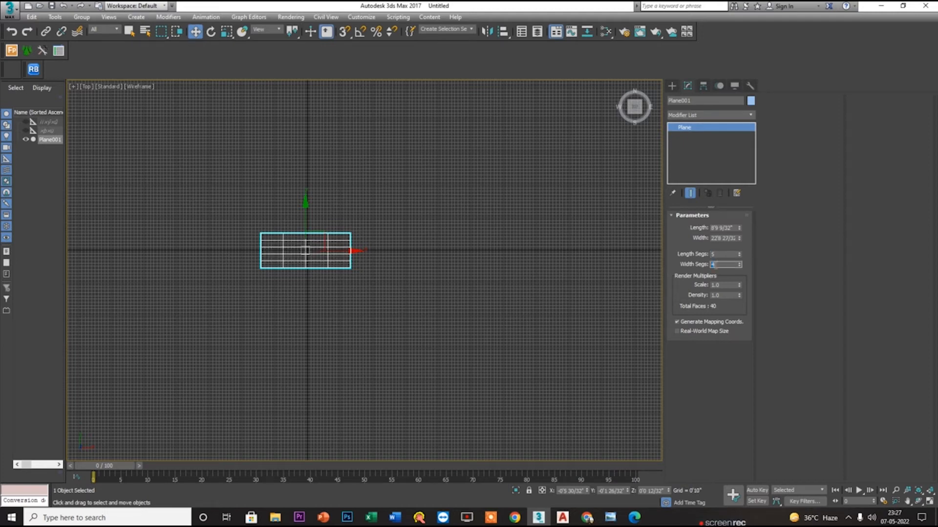
type("6")
key("Return")
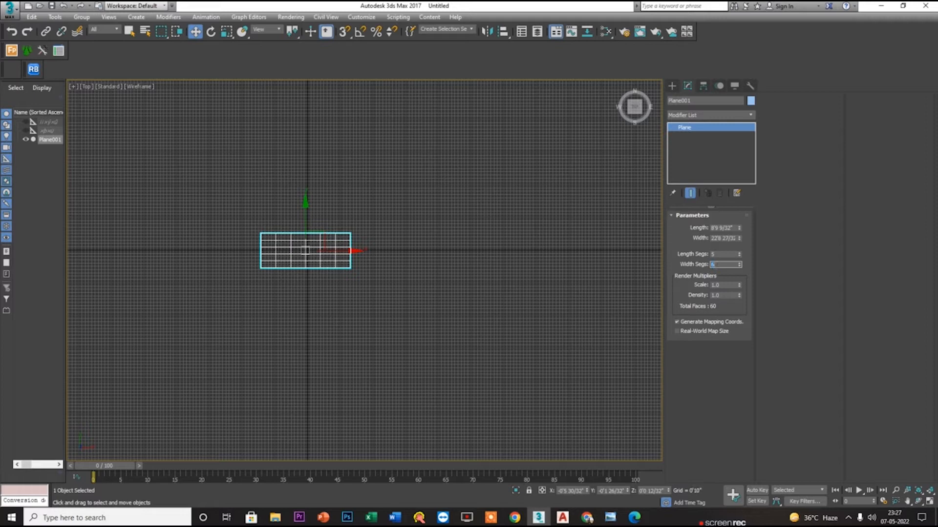
double_click(720, 254)
type("6")
key("Return")
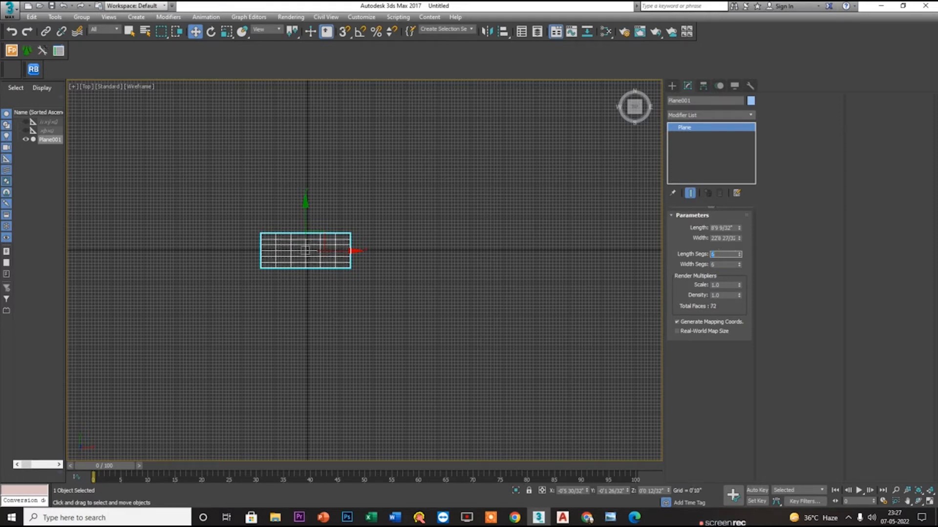
- Widen the plane to about 42'11" so it forms a long road strip
scroll(227, 248, "up", 3)
key("alt+w")
right_click(428, 362)
key("alt+w")
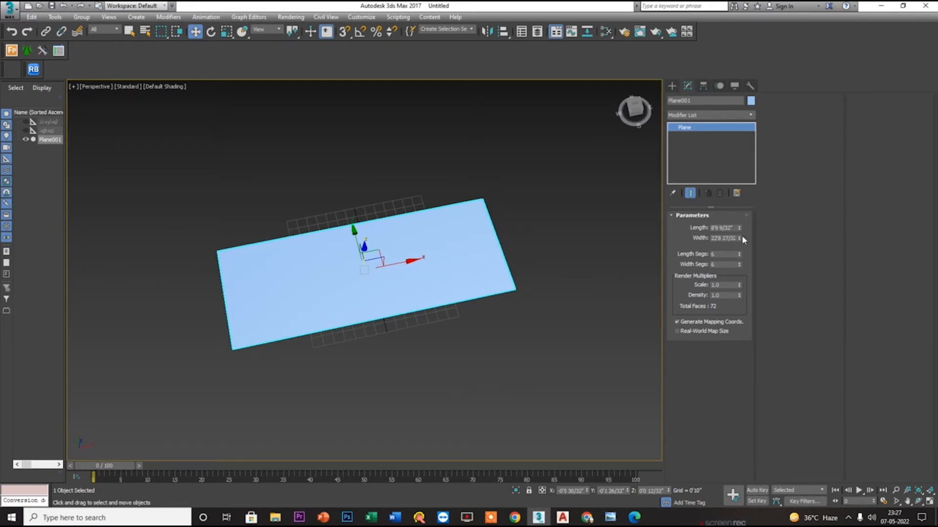
left_click_drag(742, 237, 741, 205)
key("alt+w")
key("alt+w")
scroll(261, 223, "down", 7)
key("alt+w")
right_click(485, 370)
key("alt+w")
middle_click_drag(485, 371, 177, 190, "alt")
key("alt+w")
right_click(257, 190)
key("z")
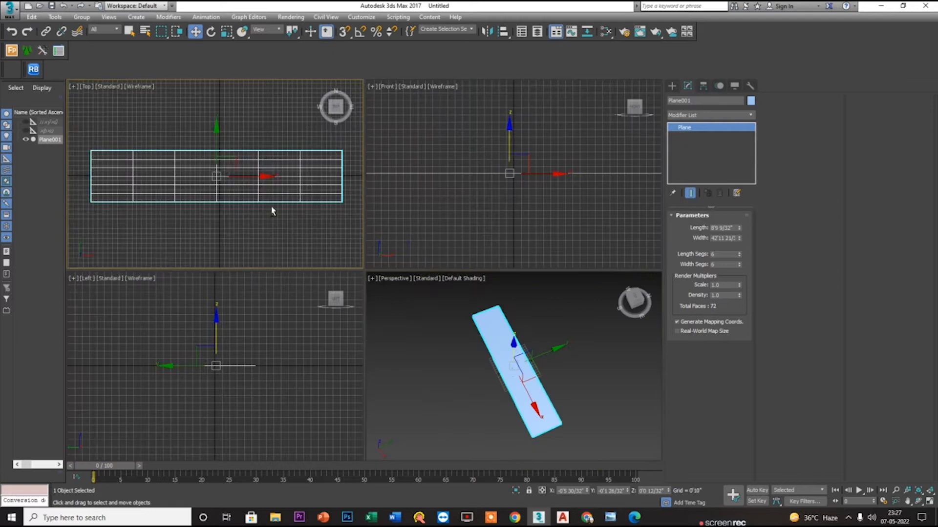
- Switch to the Evermotion Archmodels vol. 61 PDF and look through its tree and plant models
key("alt+Tab")
key("alt+Tab")
scroll(536, 296, "down", 5)
scroll(536, 296, "up", 5)
scroll(543, 300, "down", 6)
scroll(550, 305, "down", 17)
scroll(551, 308, "up", 19)
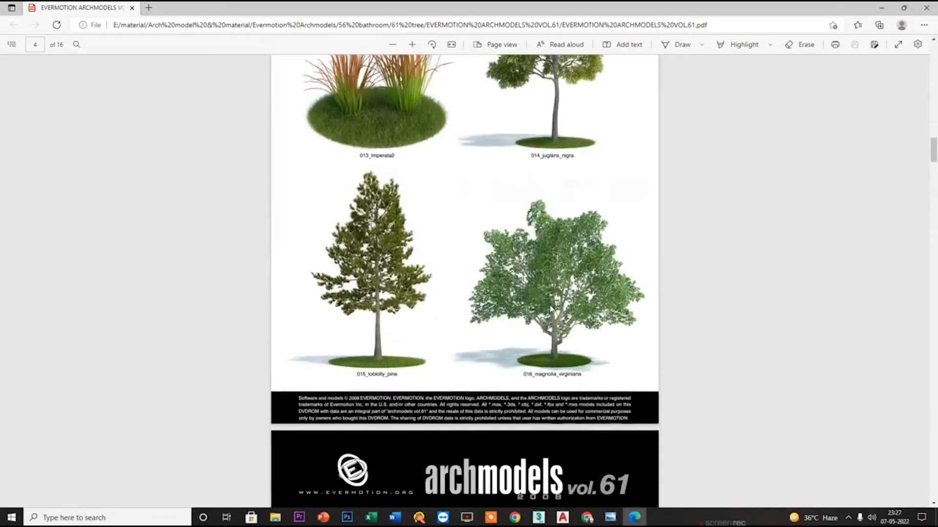
scroll(551, 309, "up", 4)
- Merge the 014_juglans_nigra tree from the Vray folder into the 3ds Max scene and place it beyond the plane
key("alt+Tab")
key("alt+Tab")
key("alt+Tab")
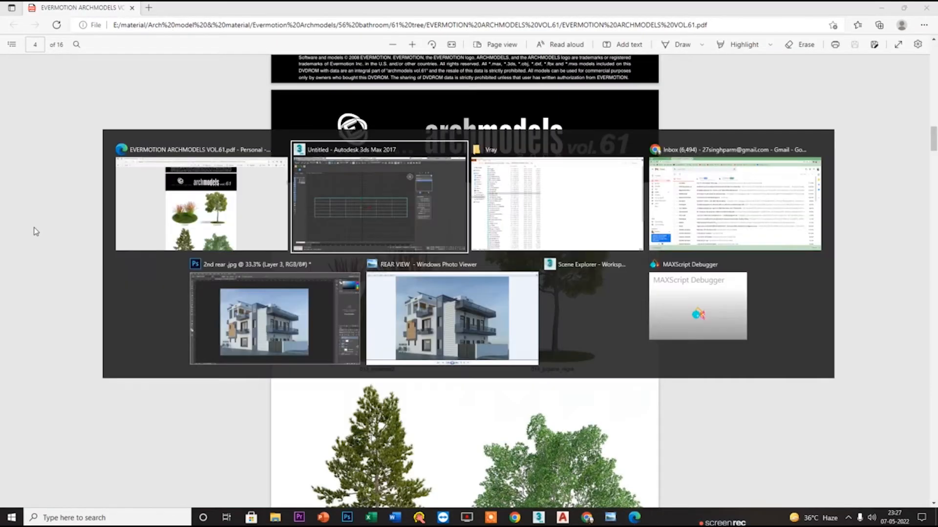
key("alt+Tab")
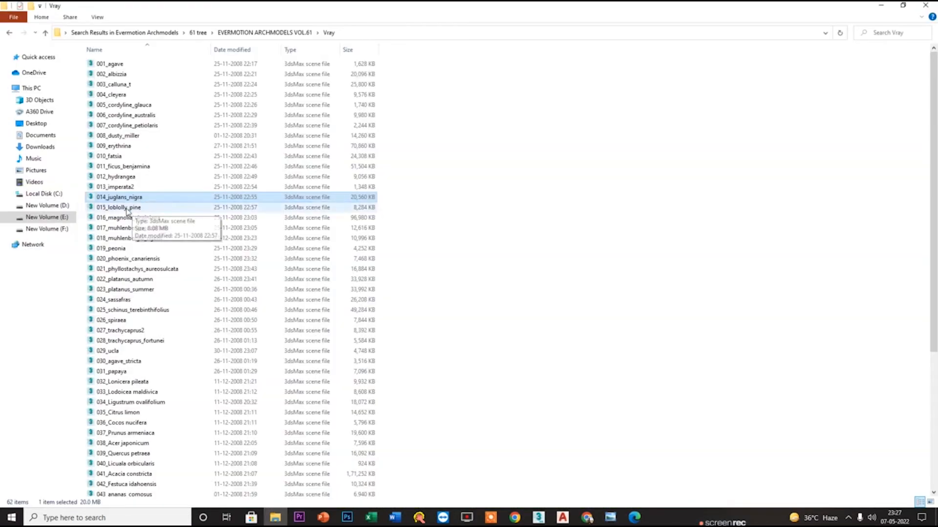
left_click_drag(118, 200, 262, 113)
left_click(282, 127)
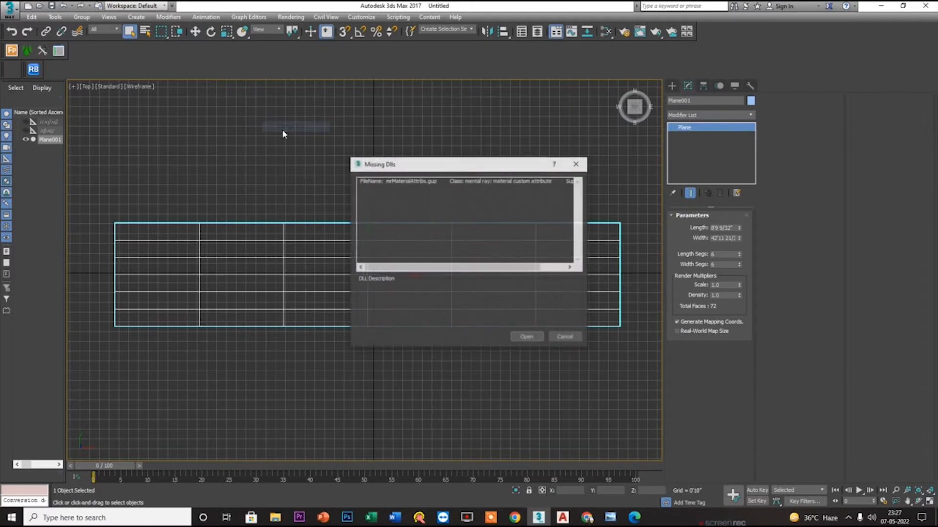
left_click(531, 341)
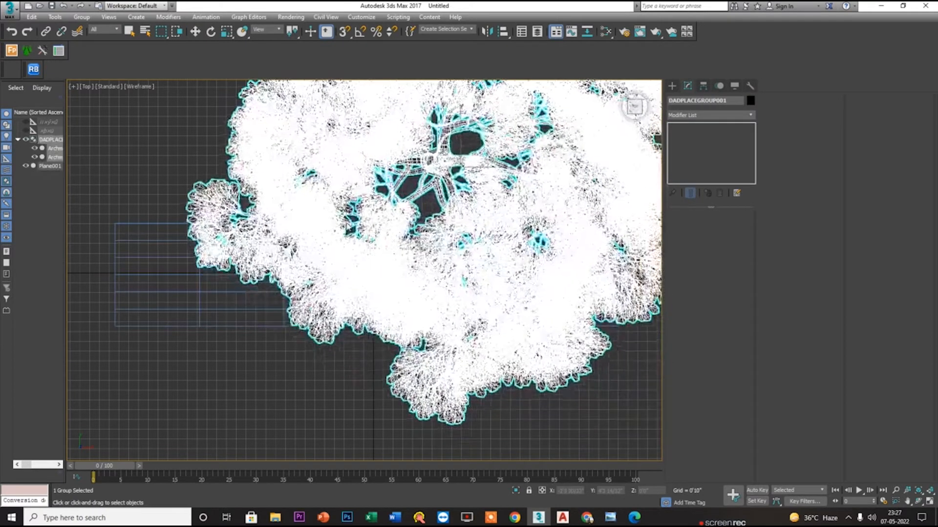
scroll(344, 222, "down", 3)
left_click(285, 162)
key("alt+w")
key("z")
key("alt+w")
middle_click_drag(508, 322, 348, 370, "alt")
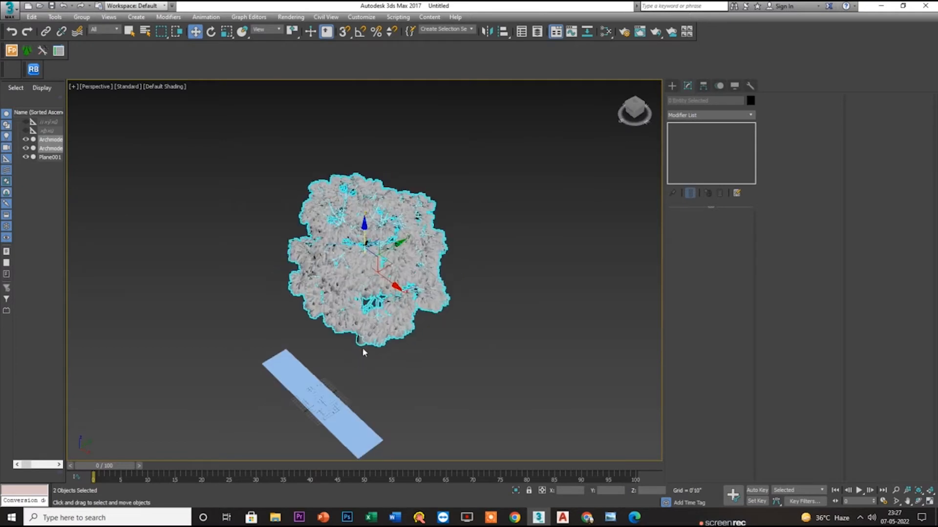
- Run the coronaConverter_v1.42 script and convert all scene materials, maps and lights to Corona
left_click(288, 19)
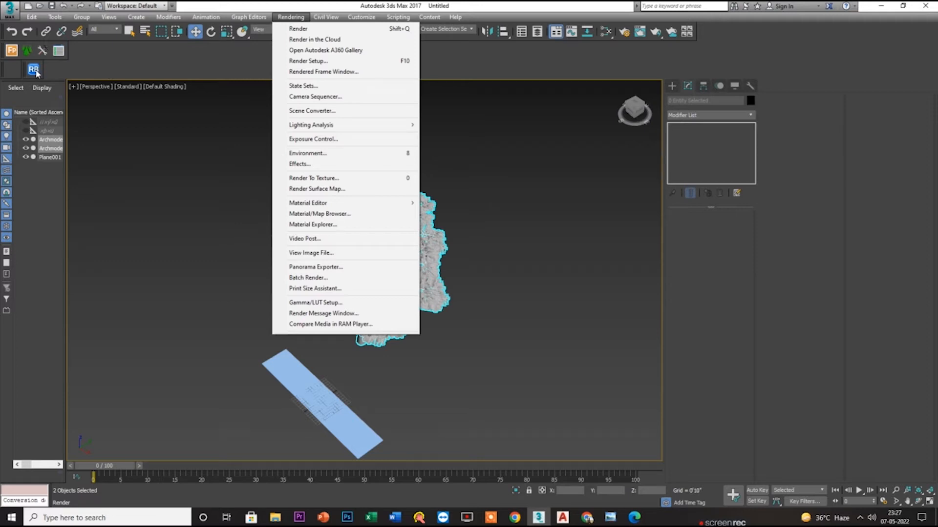
mouse_move(350, 20)
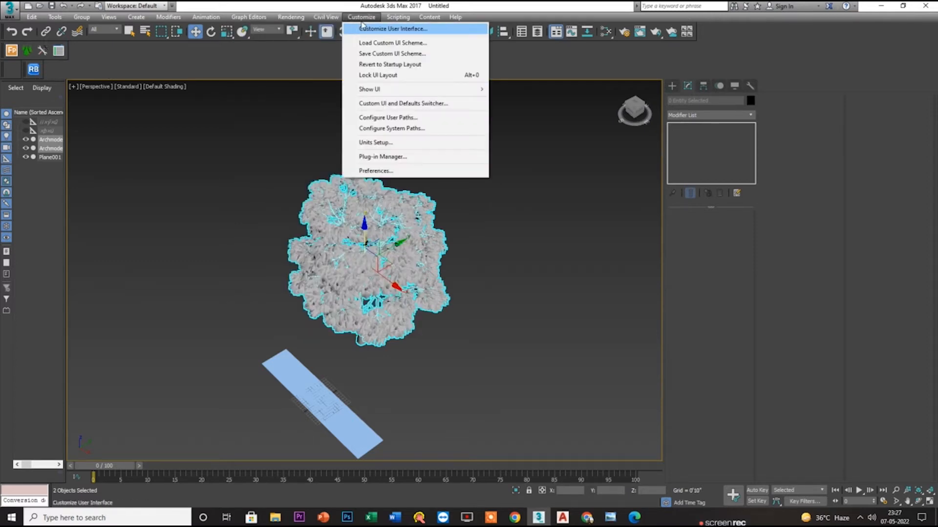
mouse_move(398, 17)
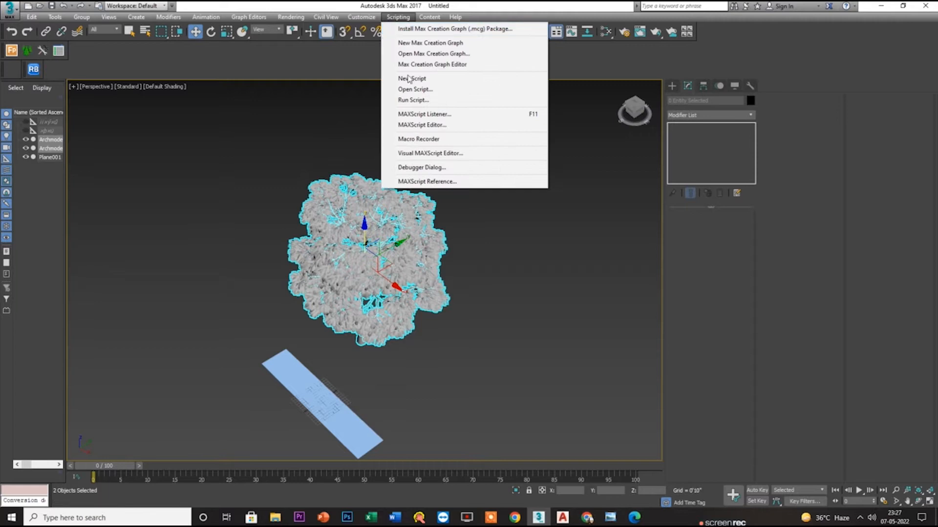
left_click(414, 101)
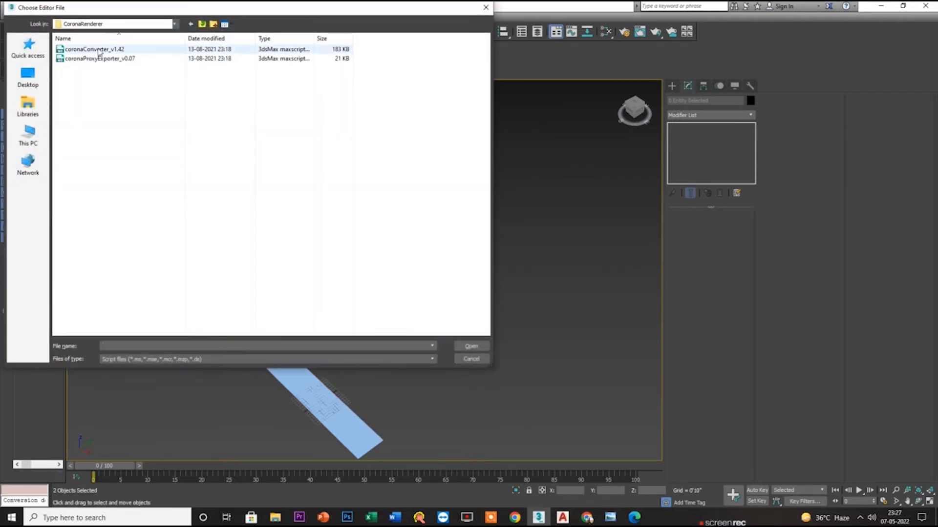
double_click(100, 51)
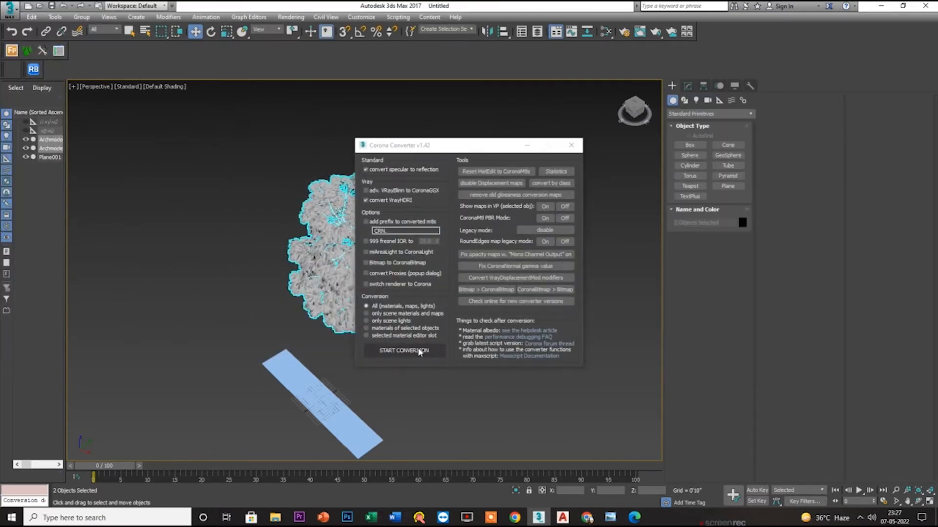
left_click(419, 352)
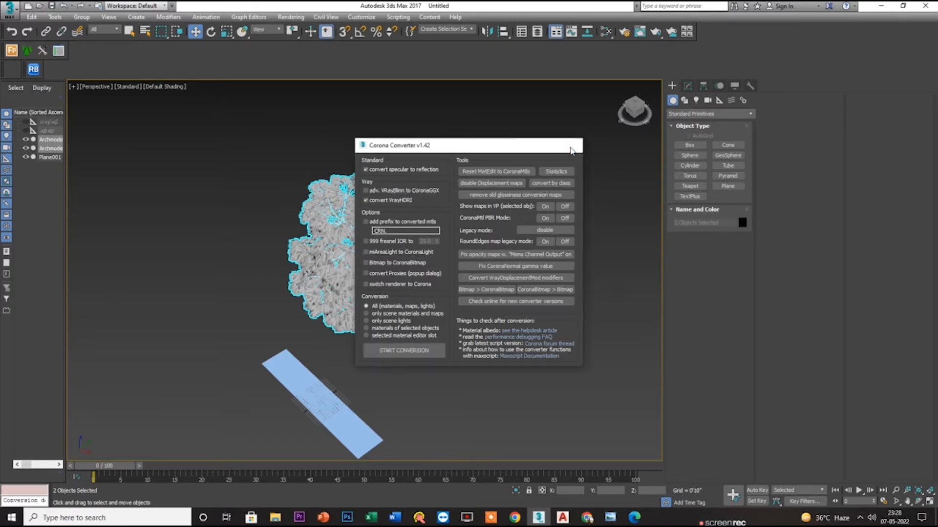
left_click(571, 148)
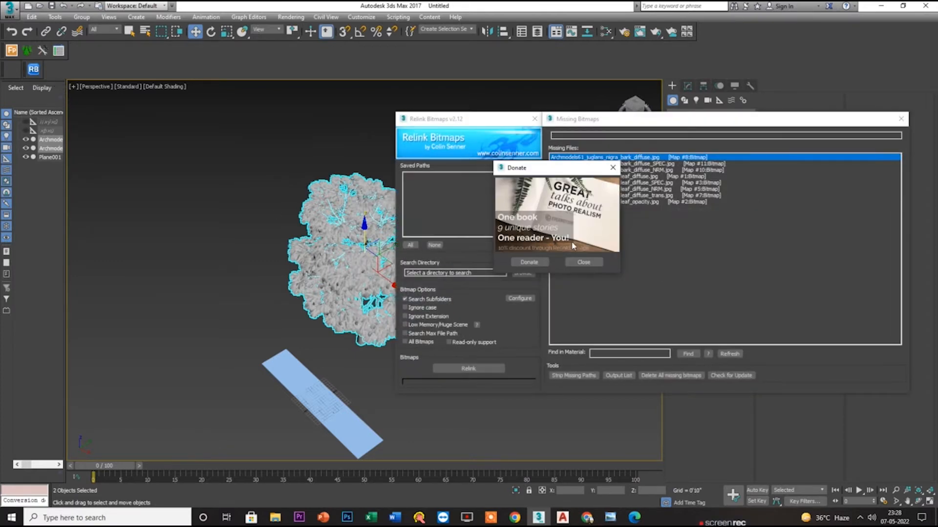
- Choose the Arch model & material folder inside E:\material as the Relink Bitmaps search directory for the missing tree textures
left_click(584, 262)
left_click(526, 274)
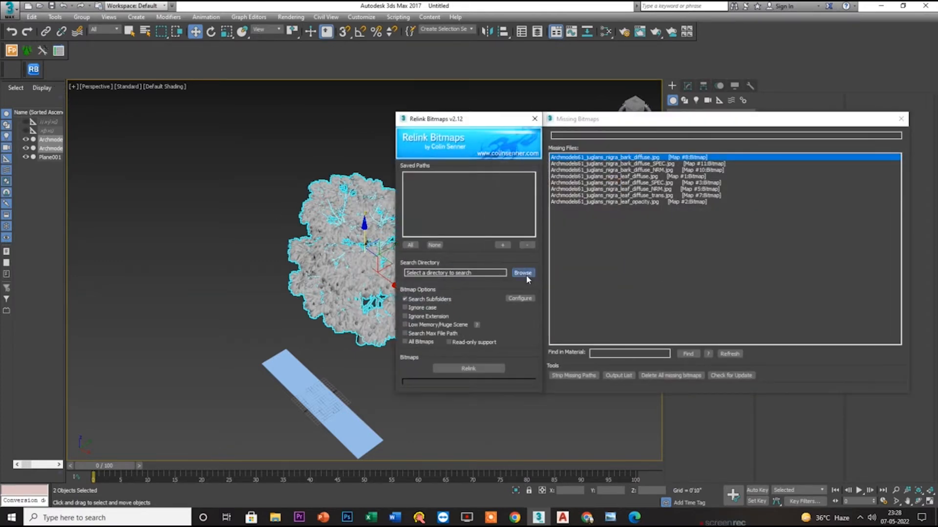
scroll(420, 296, "down", 3)
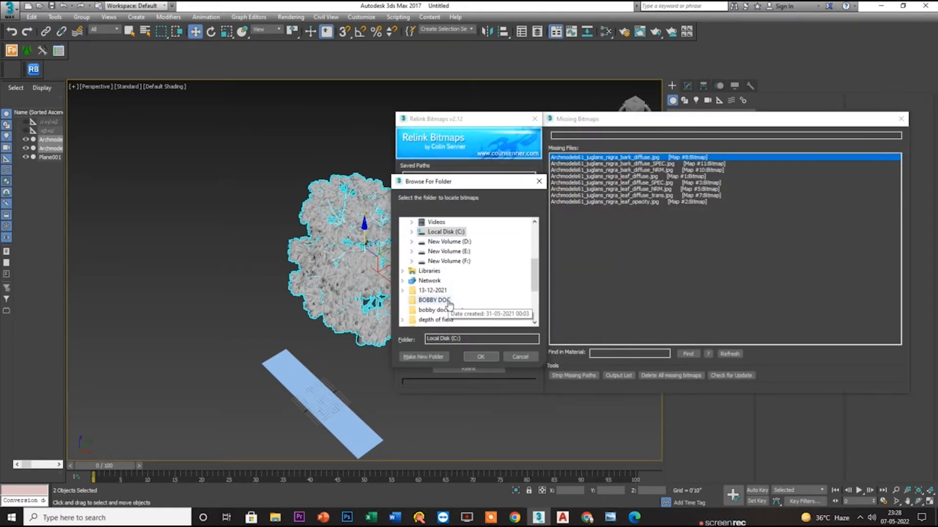
double_click(446, 251)
left_click(452, 281)
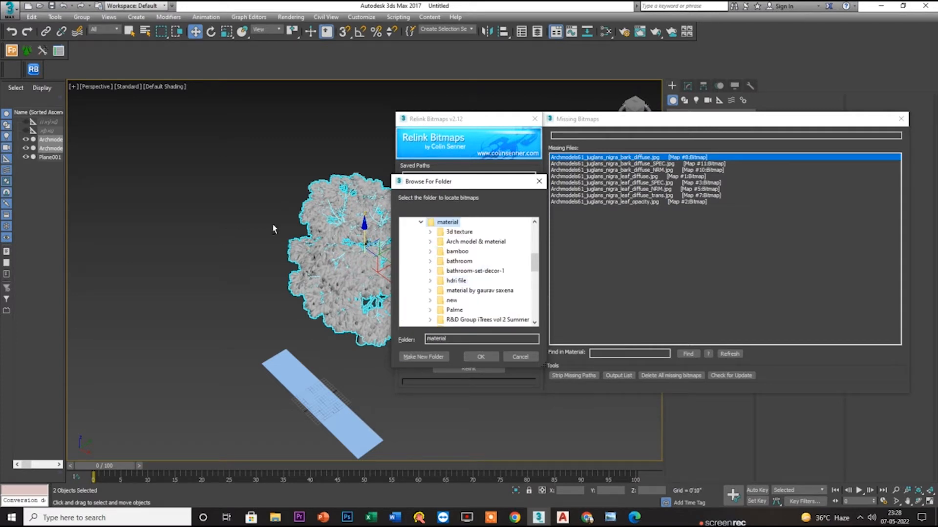
key("alt+Tab")
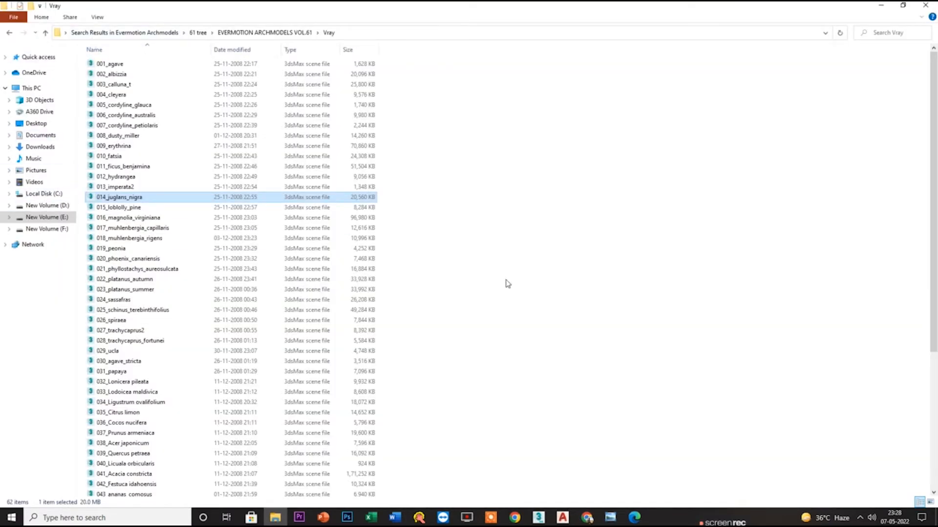
key("alt+Tab")
scroll(430, 257, "up", 1)
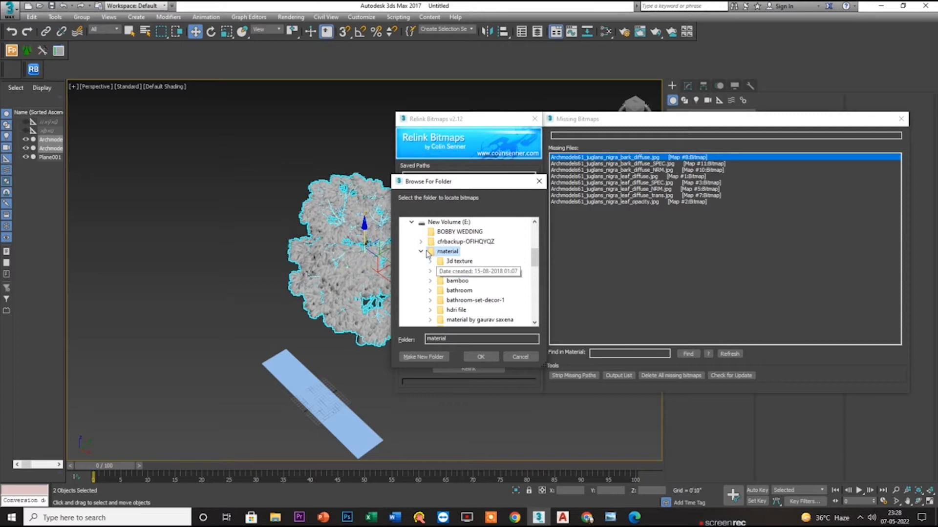
double_click(469, 270)
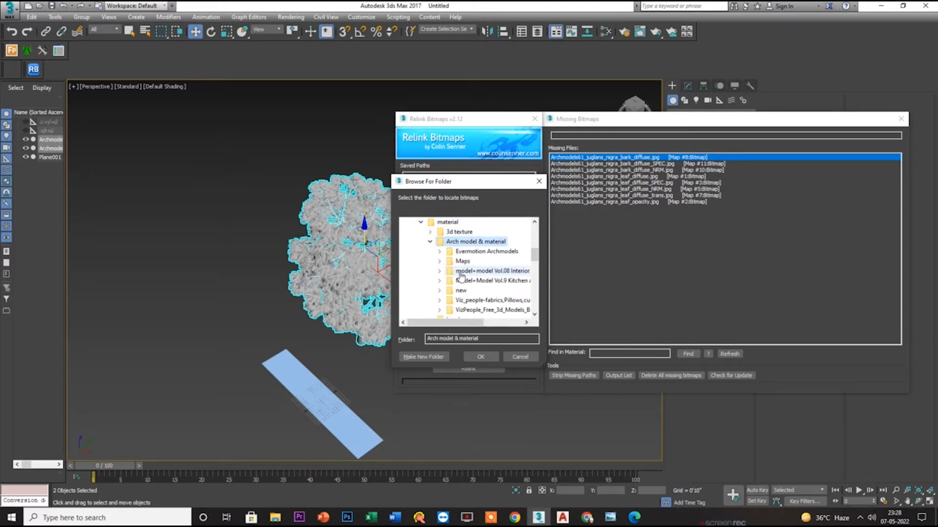
- Check the tree's source location and look through the other folders on drive E for possible texture locations
key("alt+Tab")
key("alt+Tab")
scroll(481, 288, "down", 6)
scroll(482, 291, "up", 5)
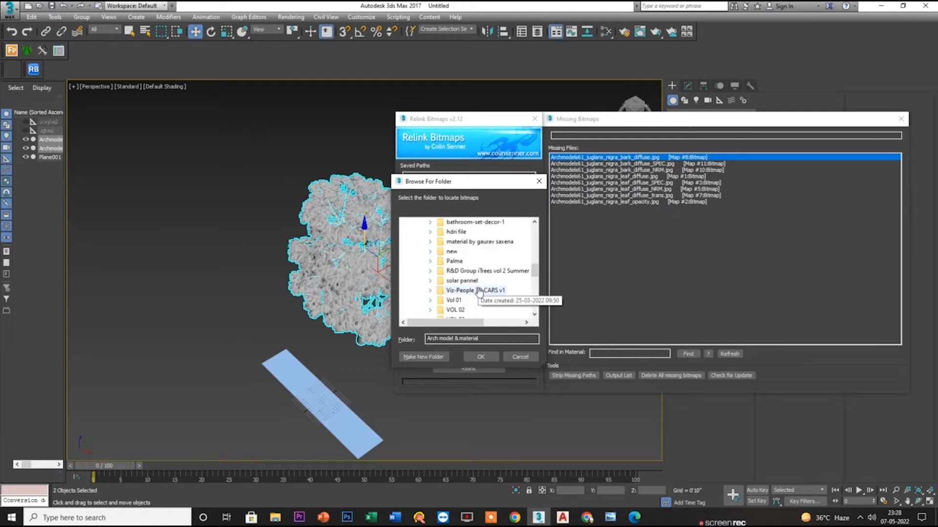
scroll(478, 291, "up", 3)
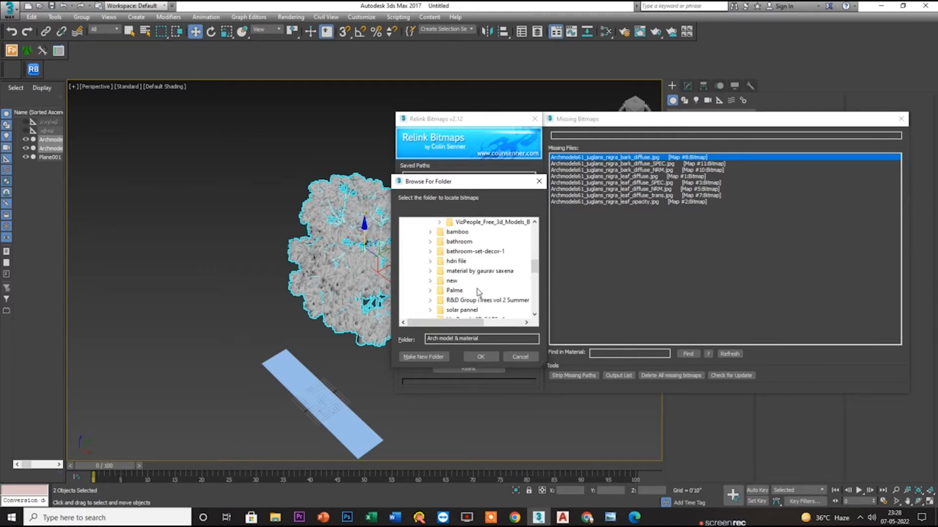
scroll(479, 292, "up", 3)
scroll(479, 293, "down", 3)
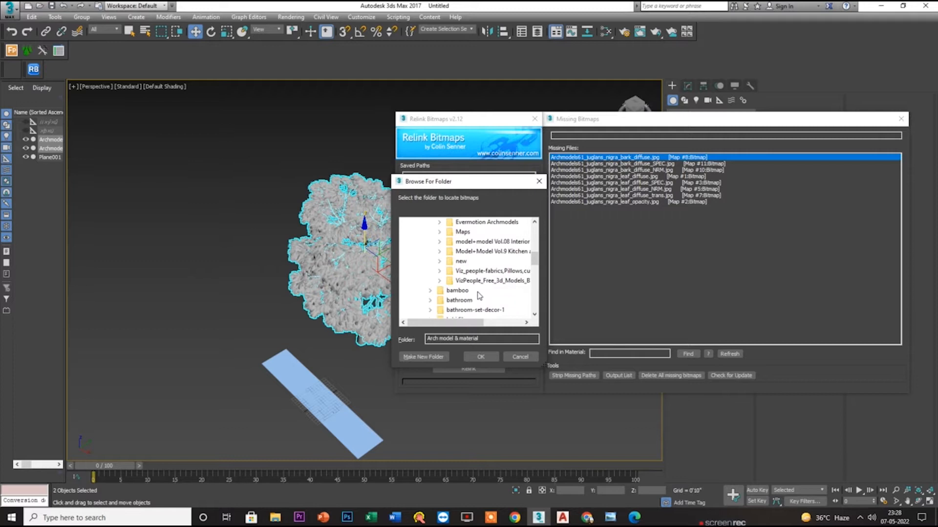
scroll(479, 294, "down", 6)
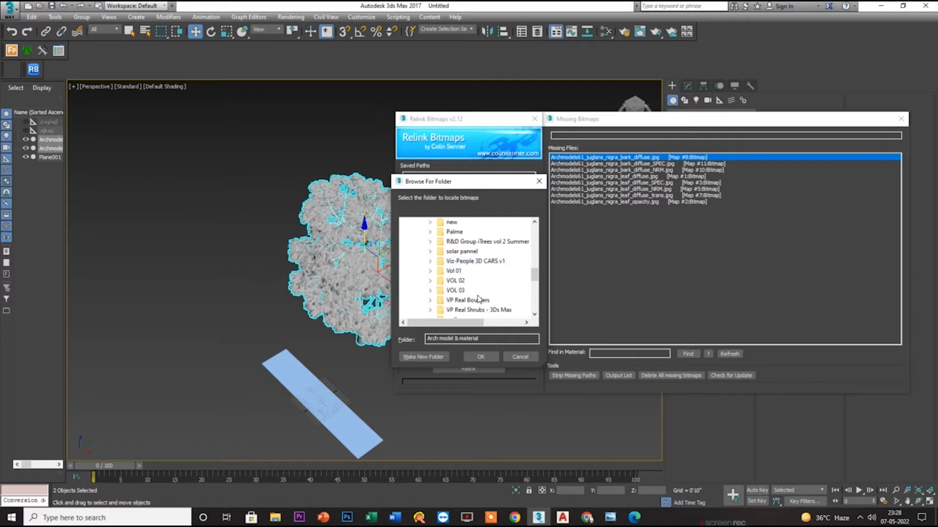
scroll(478, 298, "down", 2)
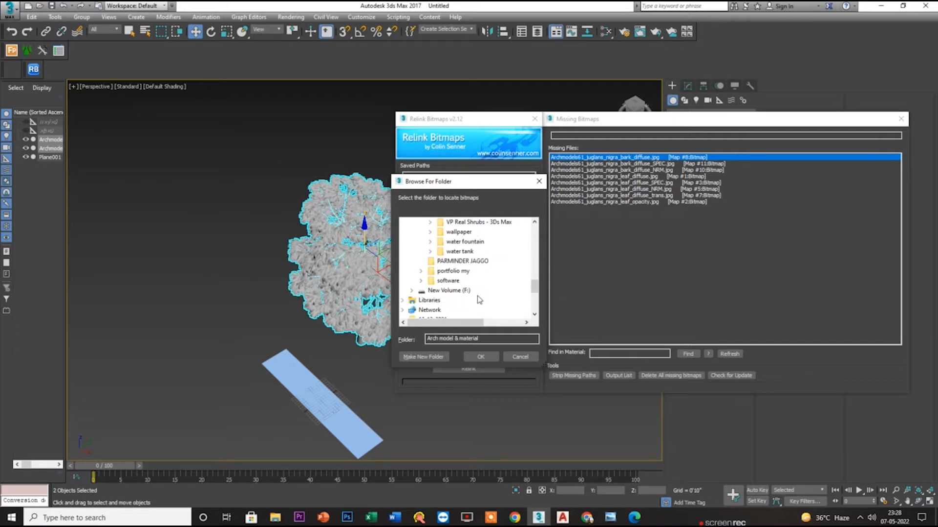
scroll(462, 292, "up", 1)
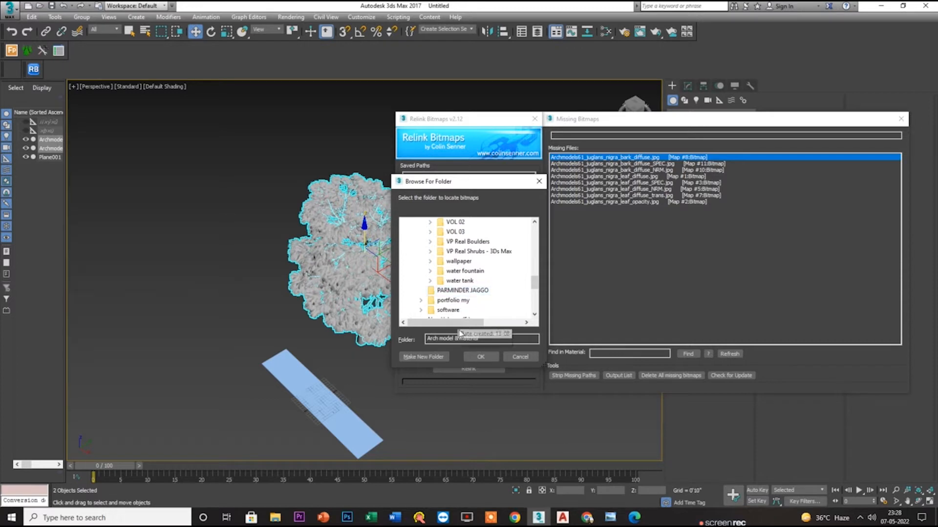
- Confirm the chosen search folder, relink the missing tree bitmaps from it and close Relink Bitmaps
left_click(474, 356)
left_click(468, 369)
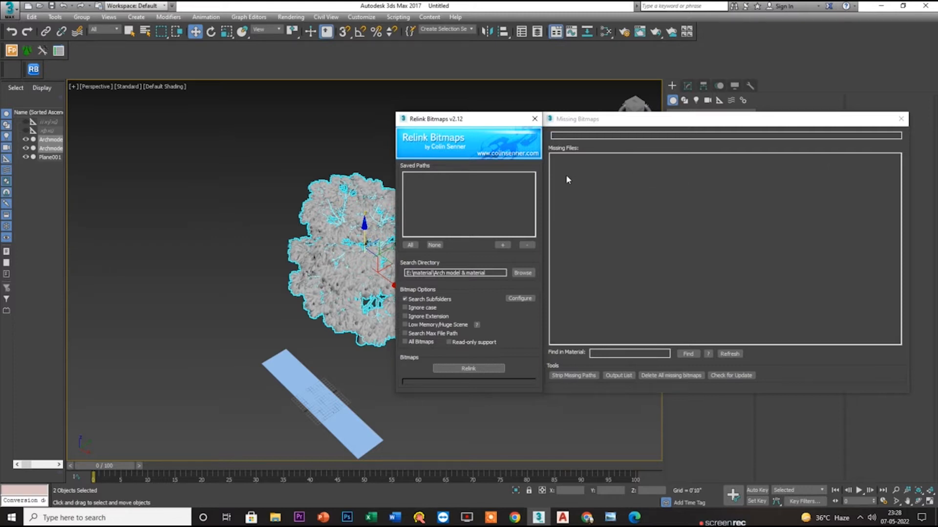
left_click(534, 119)
- Pick the tree's leaf material into the Slate Material Editor and display its texture on the foliage in the viewport
middle_click_drag(415, 352, 394, 286, "alt")
scroll(394, 286, "up", 3)
scroll(394, 287, "up", 2)
key("m")
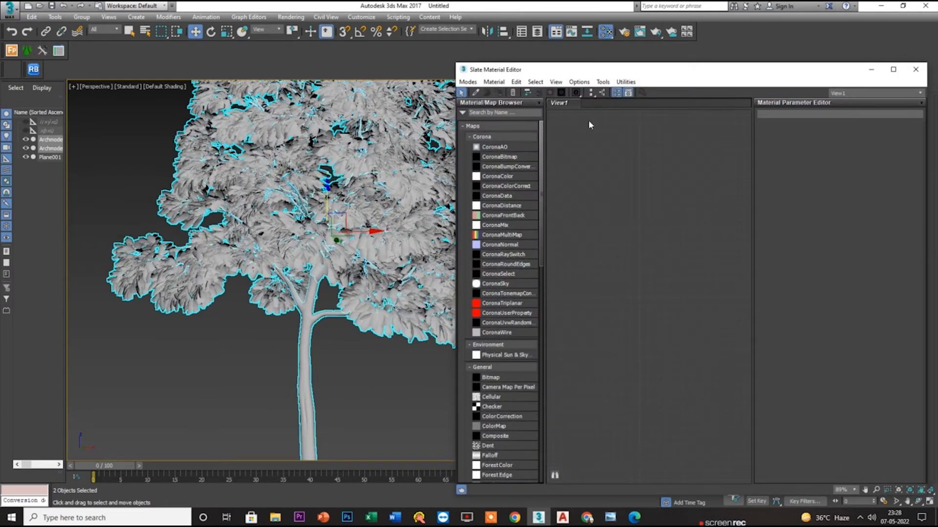
left_click(477, 92)
left_click(410, 161)
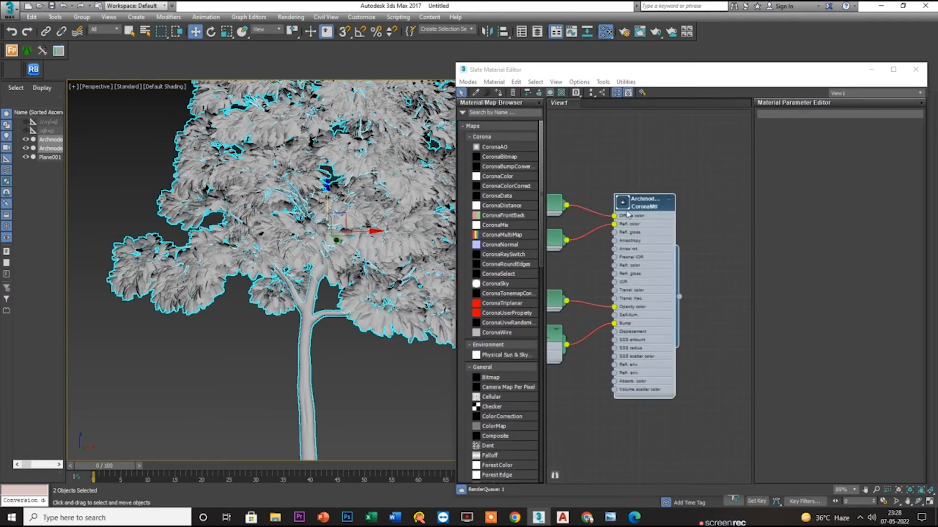
middle_click_drag(611, 252, 672, 241)
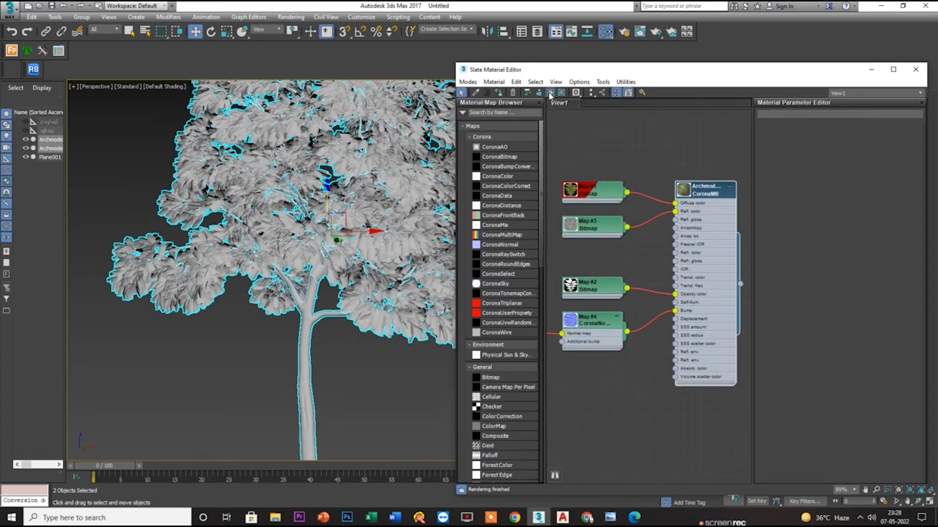
left_click(550, 92)
scroll(373, 290, "down", 2)
scroll(372, 291, "down", 2)
left_click(404, 356)
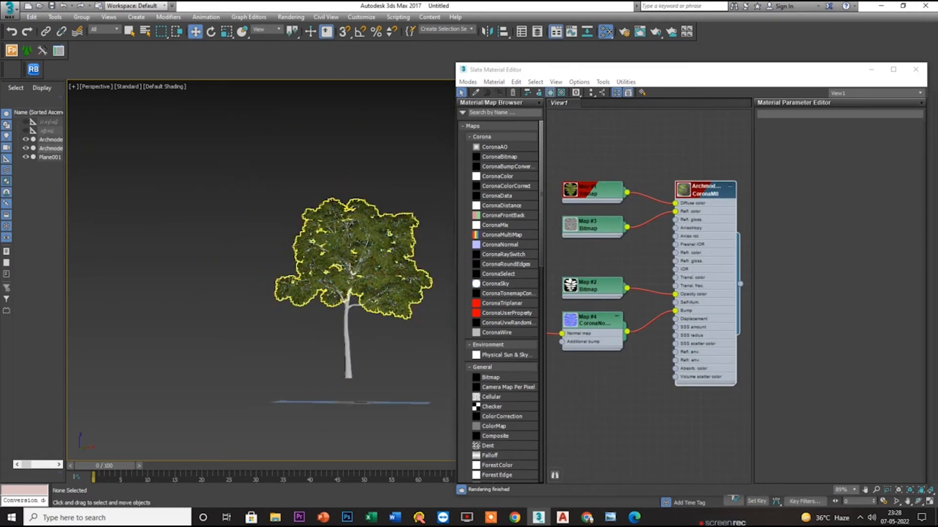
scroll(404, 356, "up", 5)
scroll(404, 356, "down", 2)
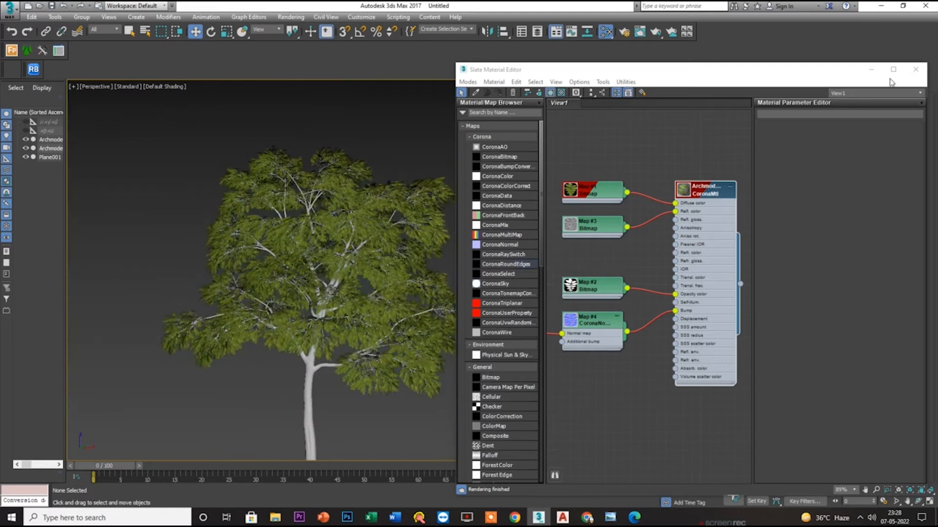
left_click(871, 70)
- In the Top view, scale both tree objects down together to under half size and move them to the plane's left end
key("alt+w")
right_click(195, 189)
key("alt+w")
scroll(239, 186, "down", 8)
middle_click_drag(254, 195, 312, 181)
scroll(378, 186, "up", 3)
left_click(298, 188)
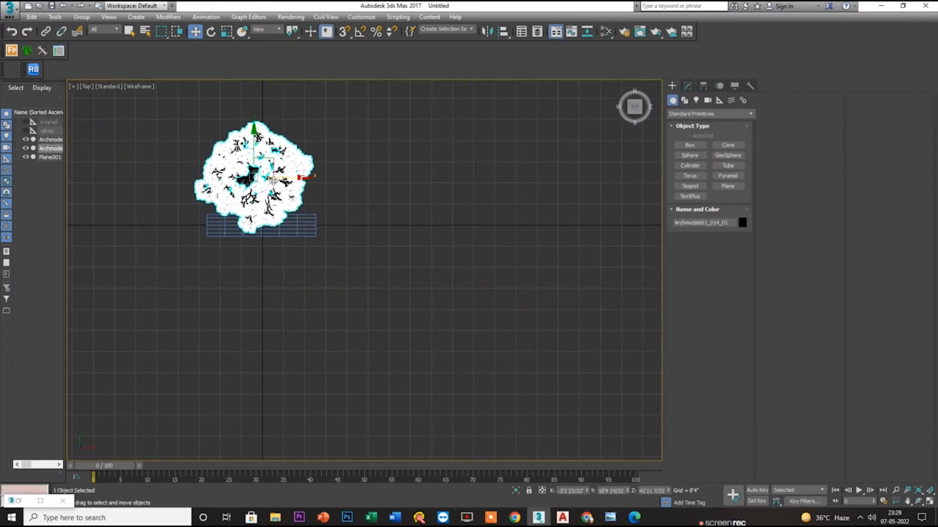
key("r")
key("w")
left_click(392, 204)
left_click_drag(353, 196, 240, 203)
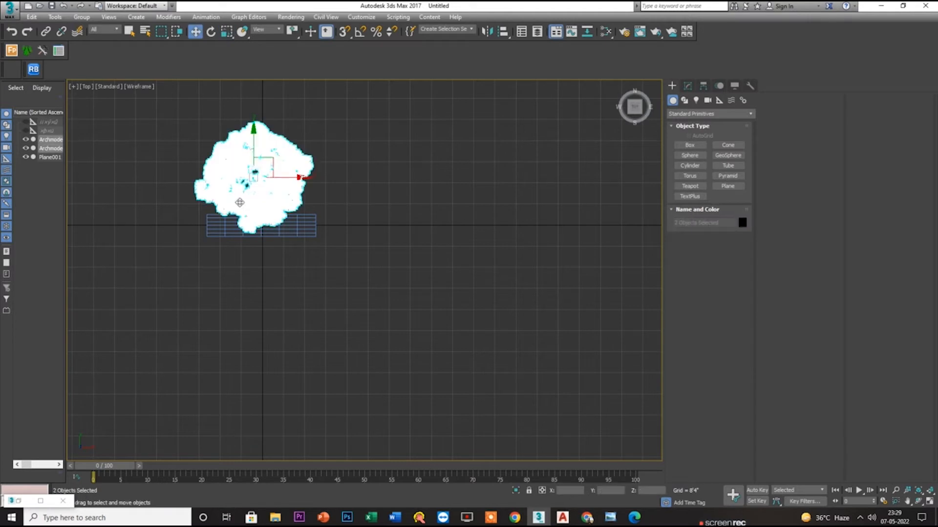
key("r")
left_click_drag(260, 171, 258, 237)
key("w")
left_click_drag(252, 178, 218, 209)
- In the Front view, move the tree vertically so the base of its trunk stands at the plane's level
key("alt+w")
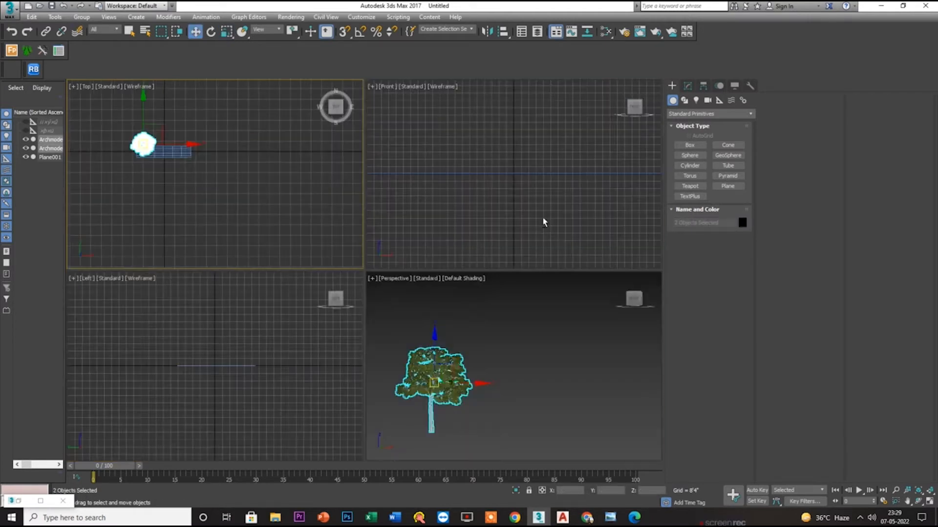
right_click(542, 219)
key("z")
key("alt+w")
scroll(435, 203, "down", 6)
left_click_drag(424, 167, 423, 196)
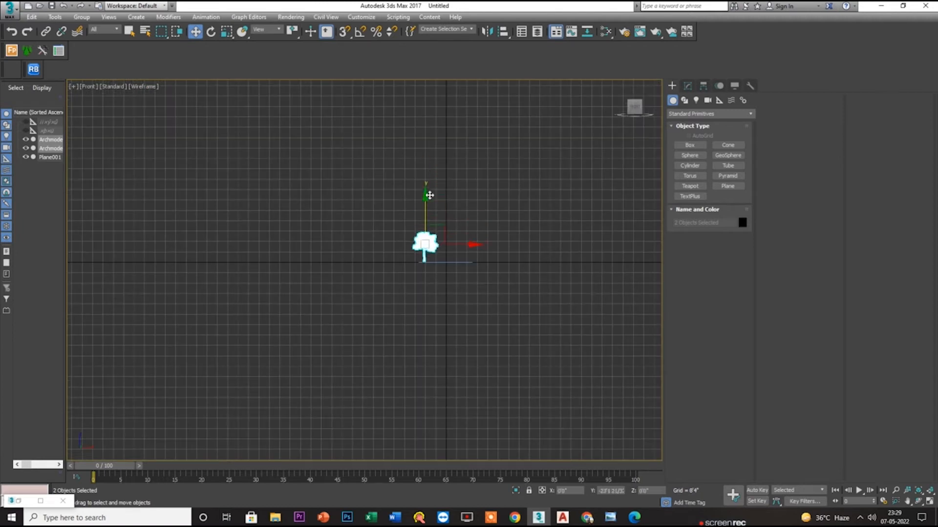
- Enlarge the road plane by setting its length to about 21' and greatly increasing its width
key("alt+w")
right_click(440, 342)
key("alt+w")
middle_click_drag(426, 388, 405, 398, "alt")
middle_click_drag(405, 398, 416, 164)
left_click(412, 167)
left_click(688, 86)
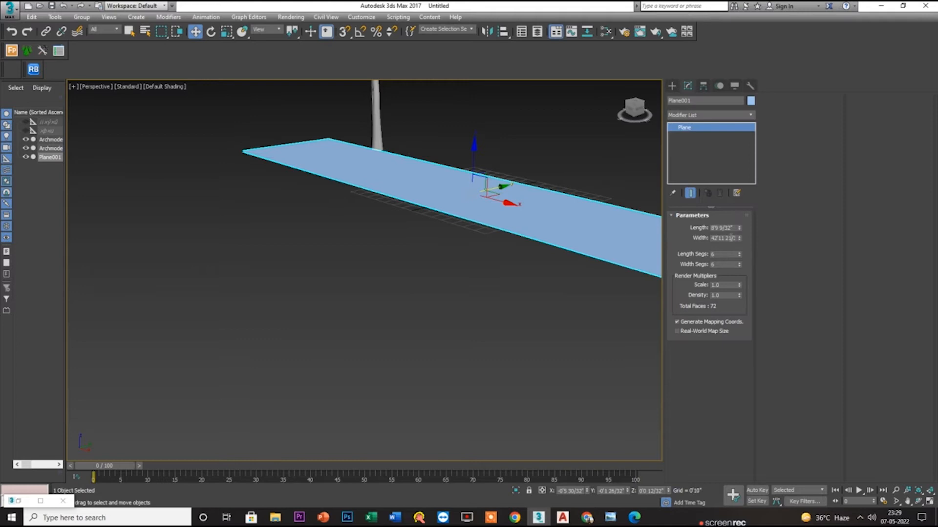
left_click_drag(740, 233, 740, 190)
middle_click_drag(341, 230, 408, 257, "alt")
mouse_move(426, 223)
middle_mouse_down("alt")
mouse_move(419, 230)
mouse_move(442, 224)
middle_mouse_up("alt")
left_click_drag(739, 237, 738, 205)
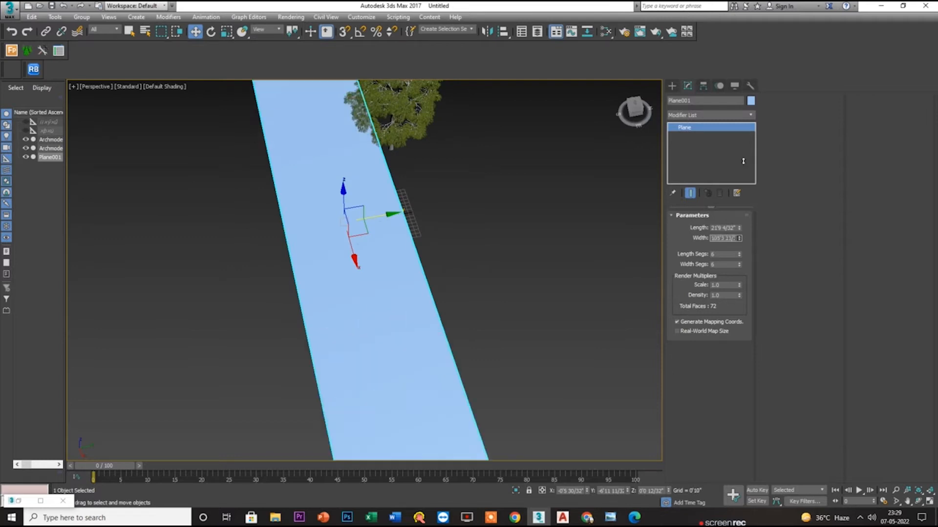
- Select both tree objects and combine them into one group with the default name
left_click(402, 154)
middle_click_drag(404, 160, 373, 172, "alt")
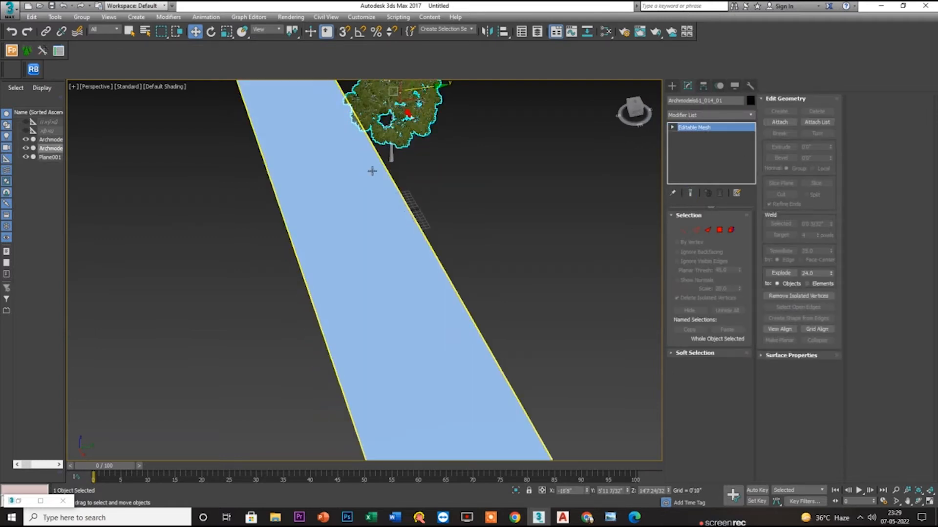
middle_click_drag(268, 207, 402, 356, "alt")
left_click_drag(403, 355, 301, 123)
left_click(261, 176, "alt")
key("alt+w")
right_click(262, 176)
key("alt+w")
scroll(293, 237, "down", 5)
left_click(81, 16)
left_click(98, 28)
key("Return")
- Move the tree group far away from the road plane in the Top view and hide the grid
scroll(317, 210, "down", 8)
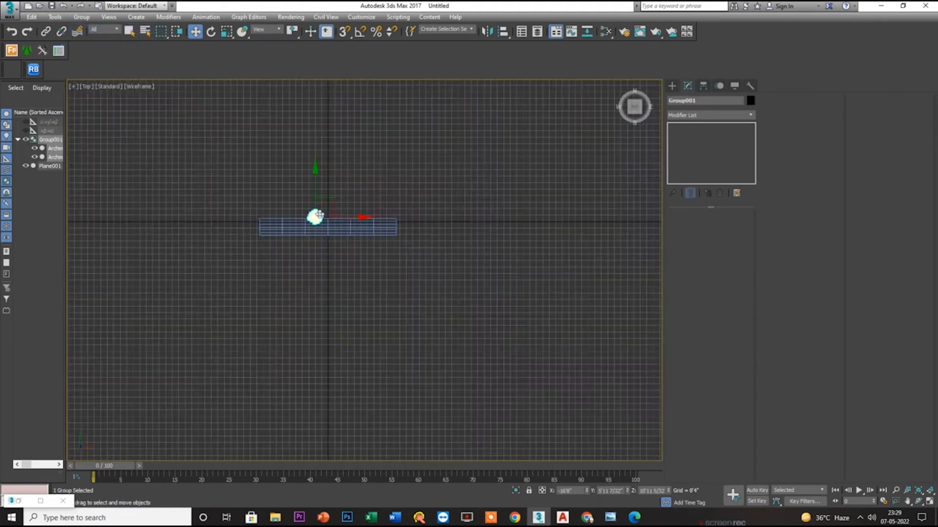
left_click_drag(317, 185, 317, 302)
key("g")
scroll(324, 233, "up", 5)
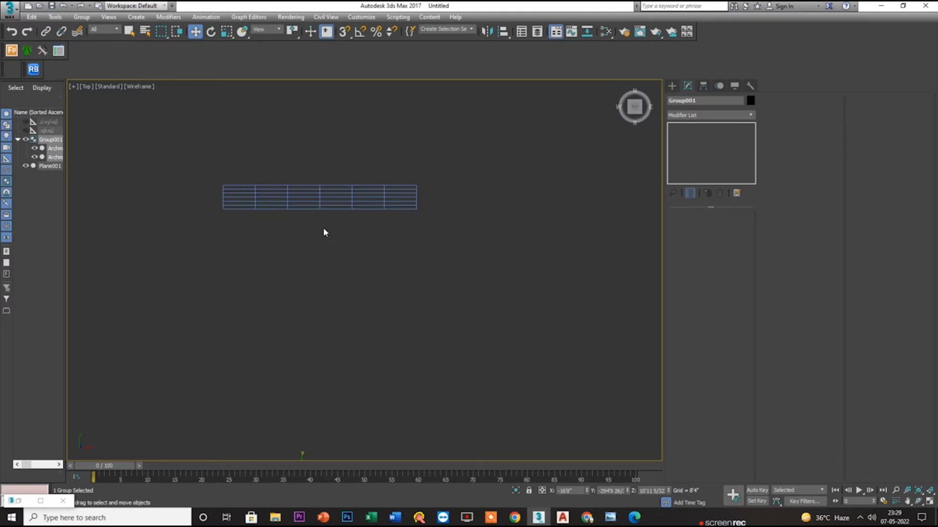
- In the Top view, move the distant tree group back so it stands at the road plane's upper edge
left_click(324, 233)
left_click(673, 85)
left_click(685, 100)
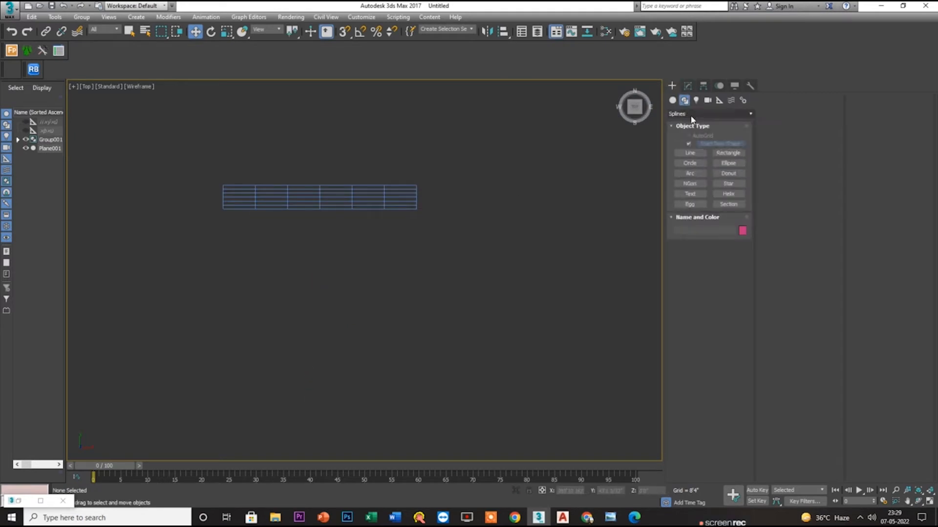
scroll(299, 319, "down", 6)
left_click(299, 366)
left_click_drag(301, 347, 306, 259)
scroll(297, 283, "up", 6)
scroll(297, 283, "up", 2)
left_click_drag(314, 217, 314, 250)
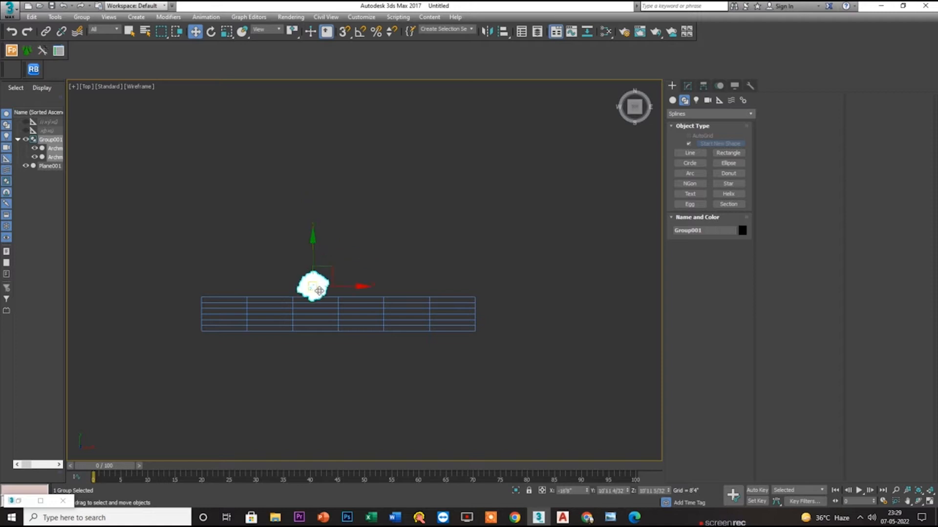
scroll(323, 304, "up", 2)
left_click_drag(334, 280, 375, 280, "shift")
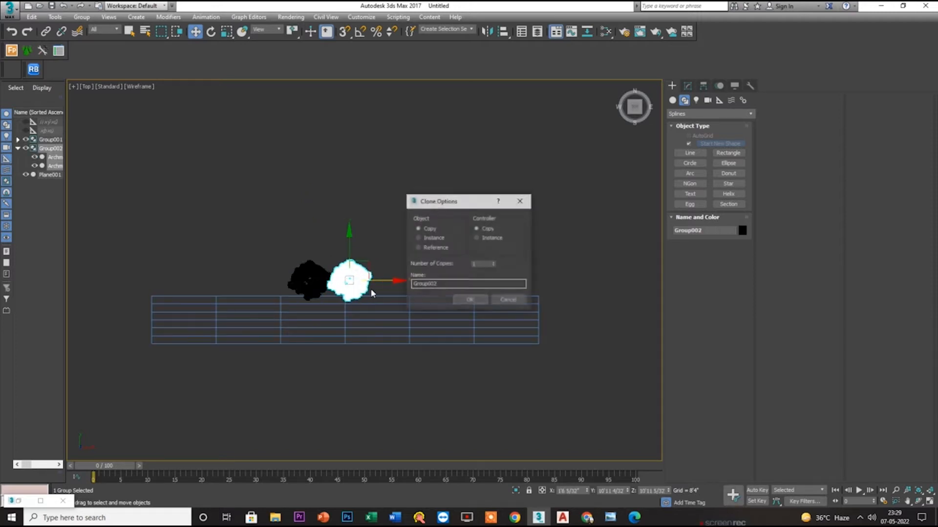
left_click(508, 301)
- Show the viewport statistics and examine the scene's polygon and vertex counts
key("7")
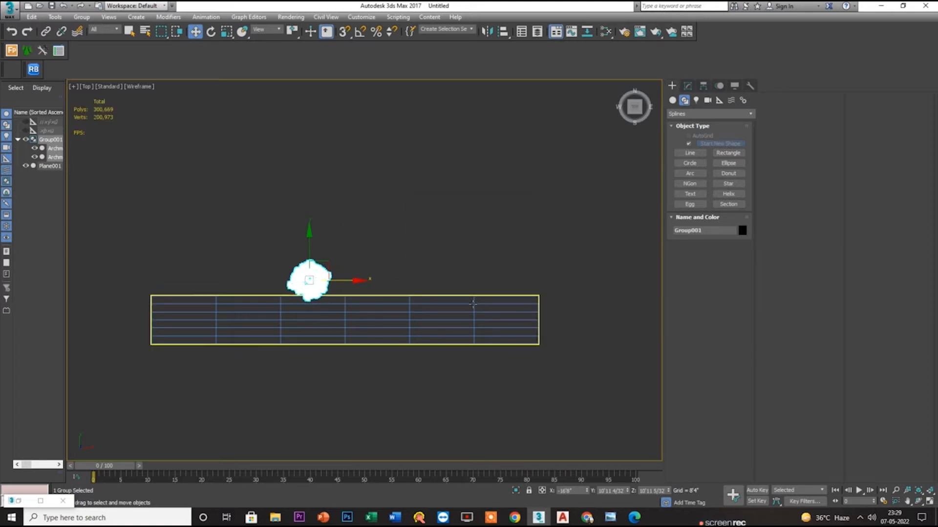
scroll(93, 118, "up", 3)
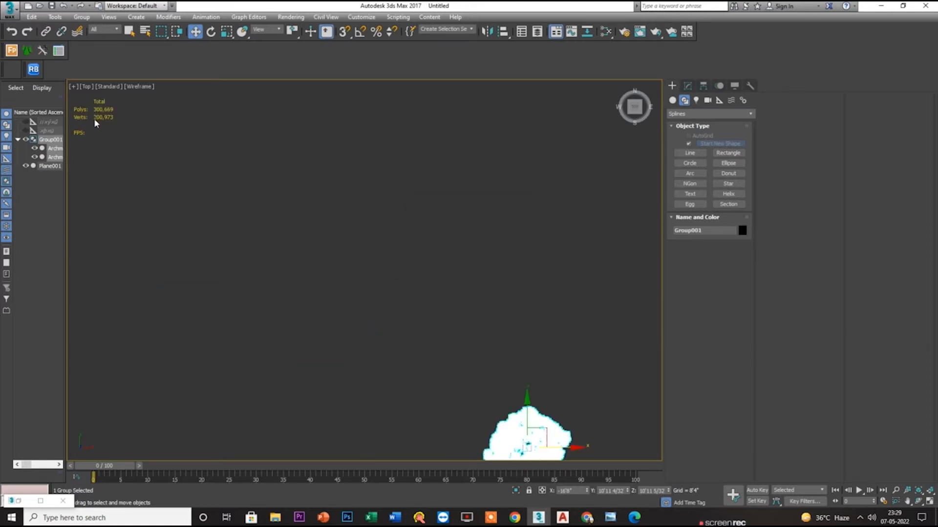
scroll(135, 157, "down", 3)
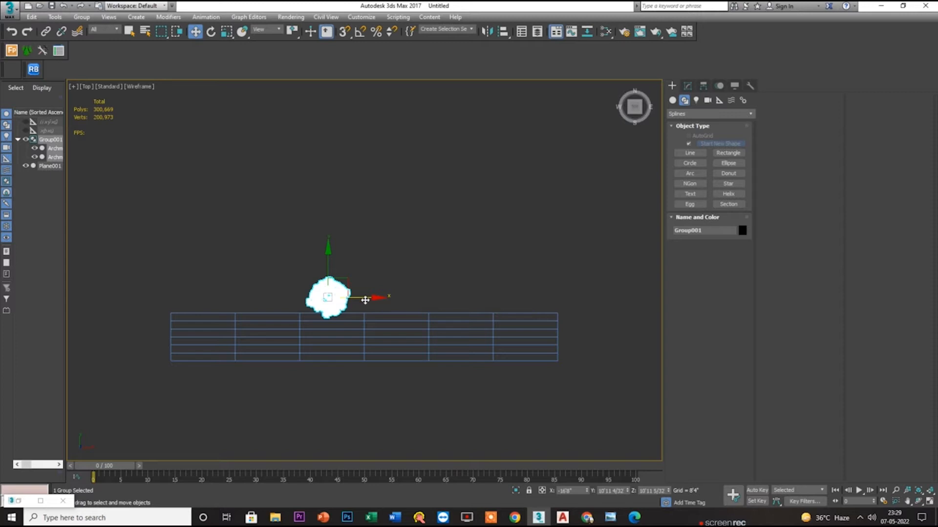
- Copy the tree group twice along the road's upper edge, and delete both copies
left_click_drag(364, 299, 407, 298, "shift")
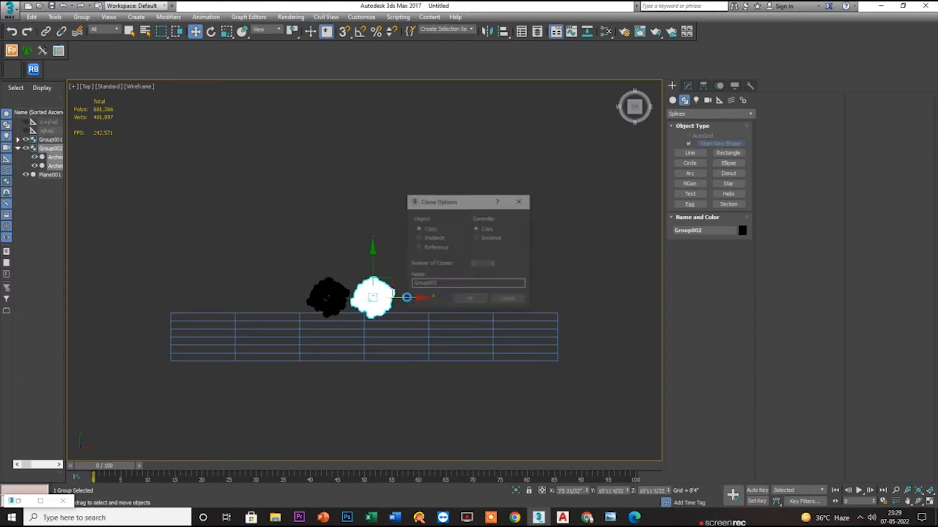
left_click(470, 300)
left_click_drag(383, 298, 482, 300, "shift")
left_click(466, 300)
left_click(510, 300)
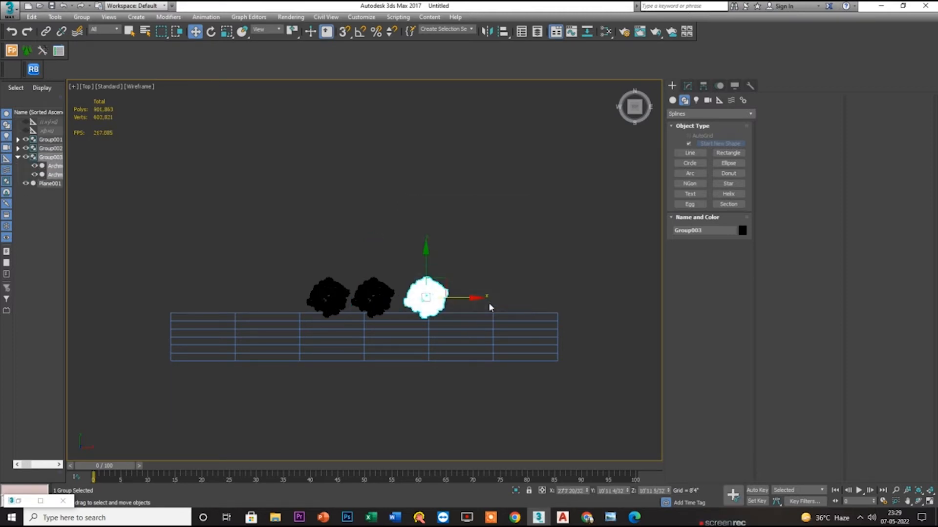
left_click(383, 300, "ctrl")
key("Delete")
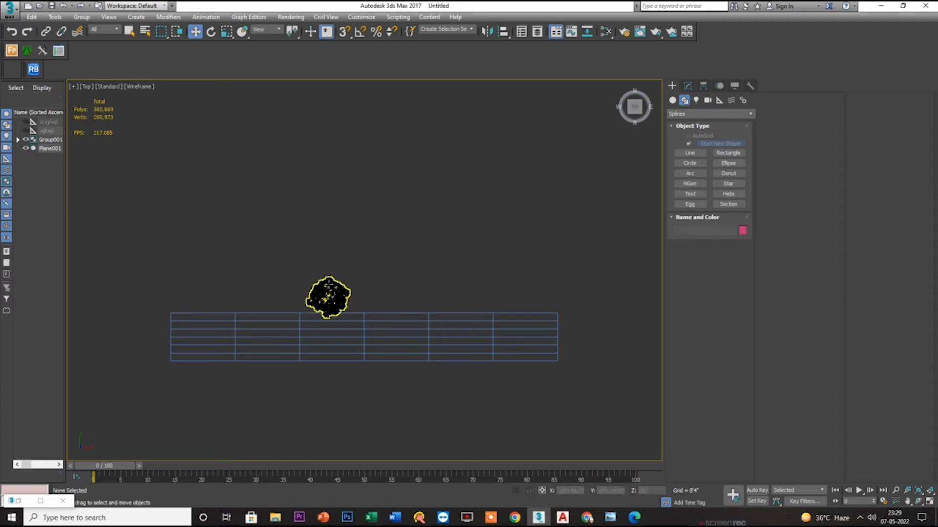
- Move the tree group well below the road plane in the Top view, clear of it
left_click(327, 292)
scroll(329, 284, "down", 3)
left_click_drag(336, 282, 336, 405)
- Draw a straight horizontal line slightly longer than the road and place it just above the plane's upper edge
left_click(441, 220)
left_click(690, 153)
left_click(242, 288)
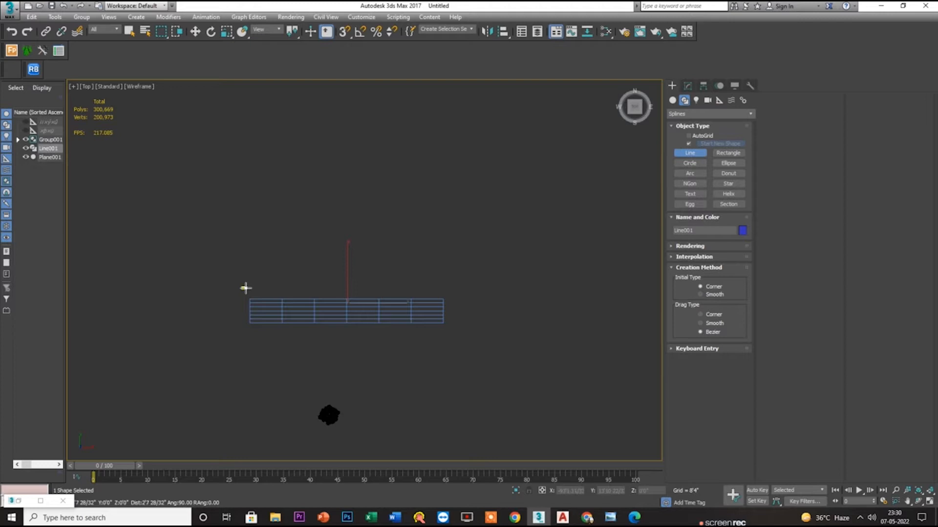
left_click(450, 289)
key("w")
left_click_drag(341, 271, 348, 278)
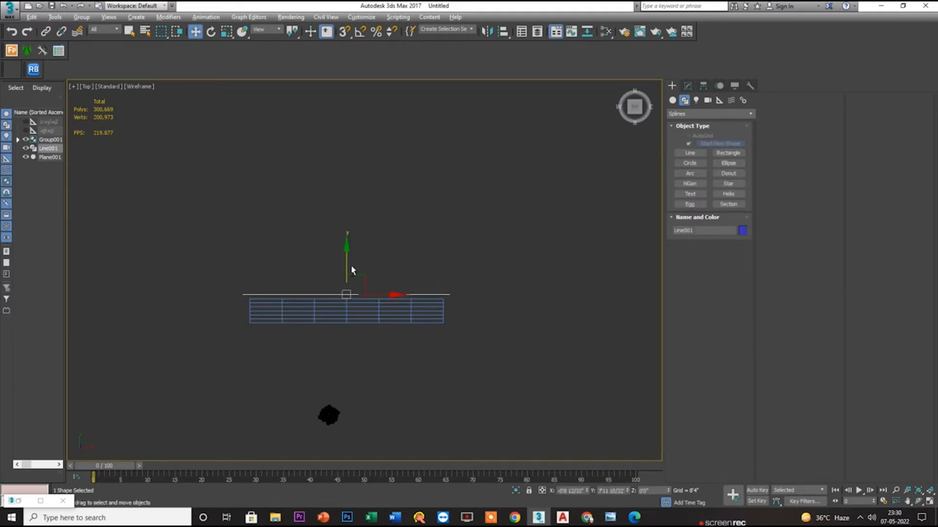
key("alt+w")
right_click(477, 188)
key("alt+w")
key("t")
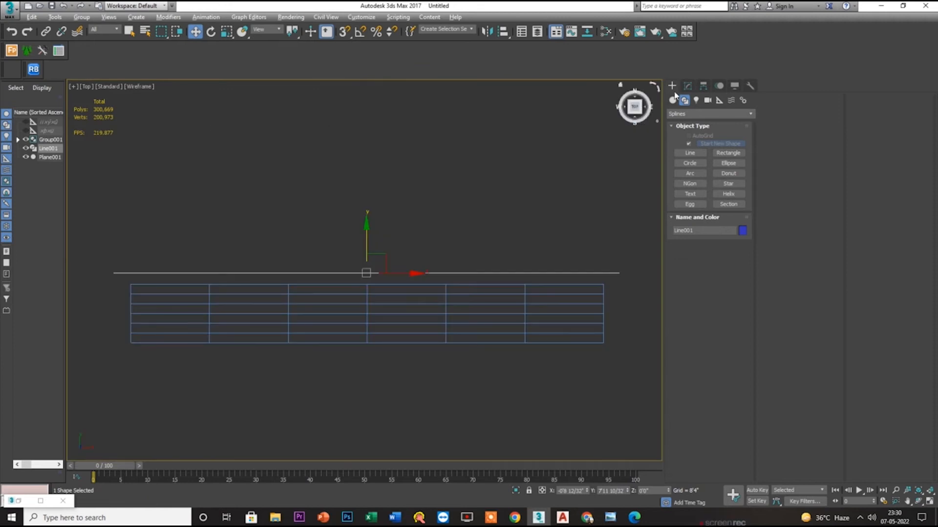
scroll(547, 195, "down", 4)
middle_click_drag(528, 275, 433, 236)
scroll(409, 246, "up", 4)
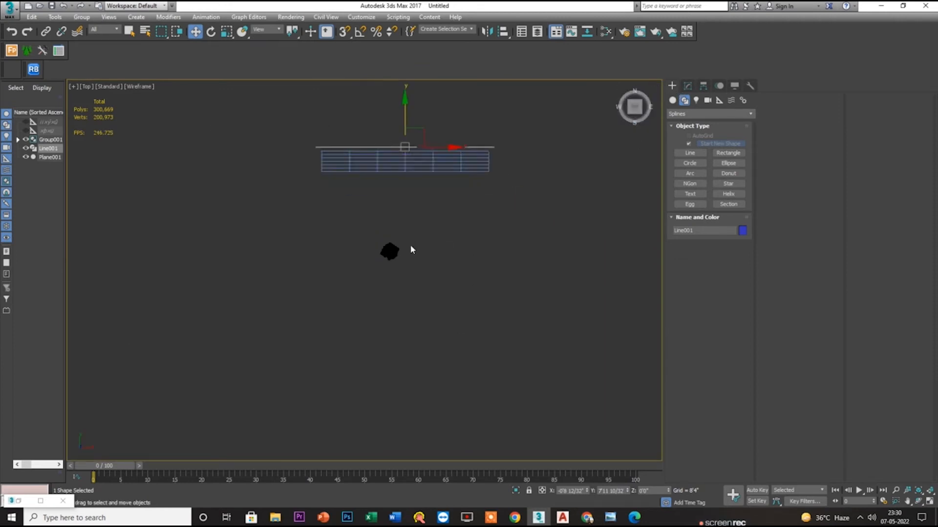
left_click(370, 306)
middle_click_drag(402, 281, 378, 316)
scroll(378, 315, "down", 2)
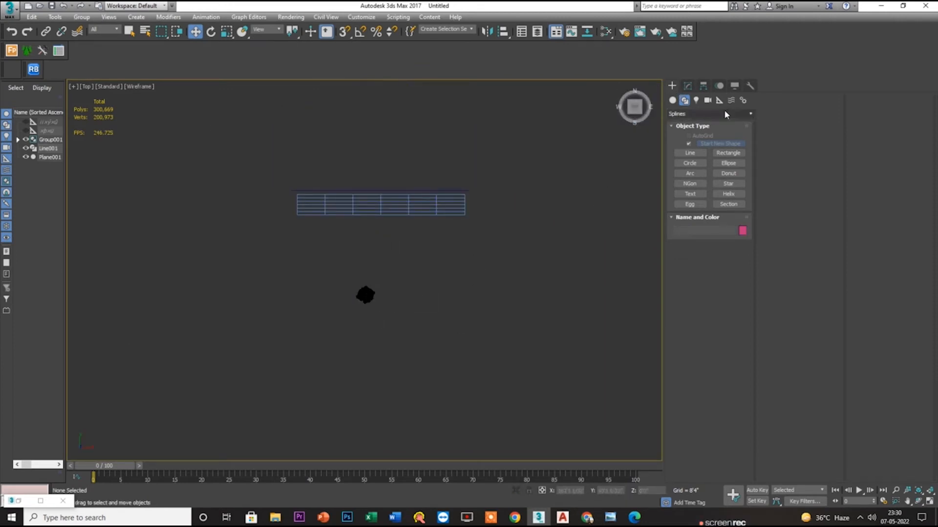
left_click(697, 100)
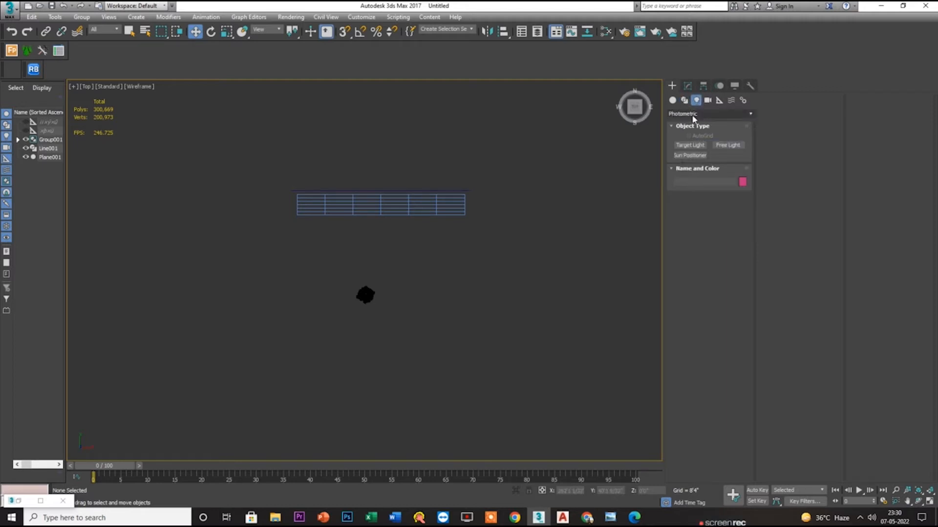
left_click(693, 113)
left_click(684, 144)
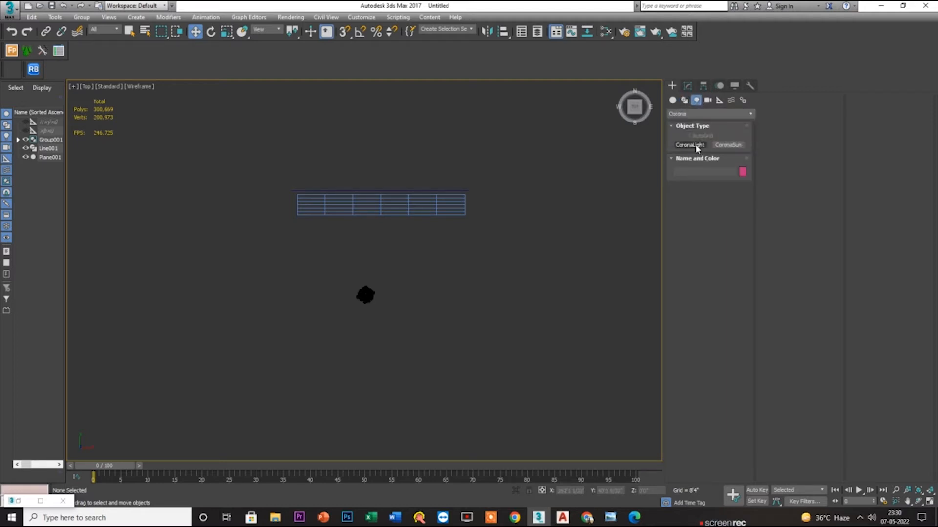
left_click(699, 113)
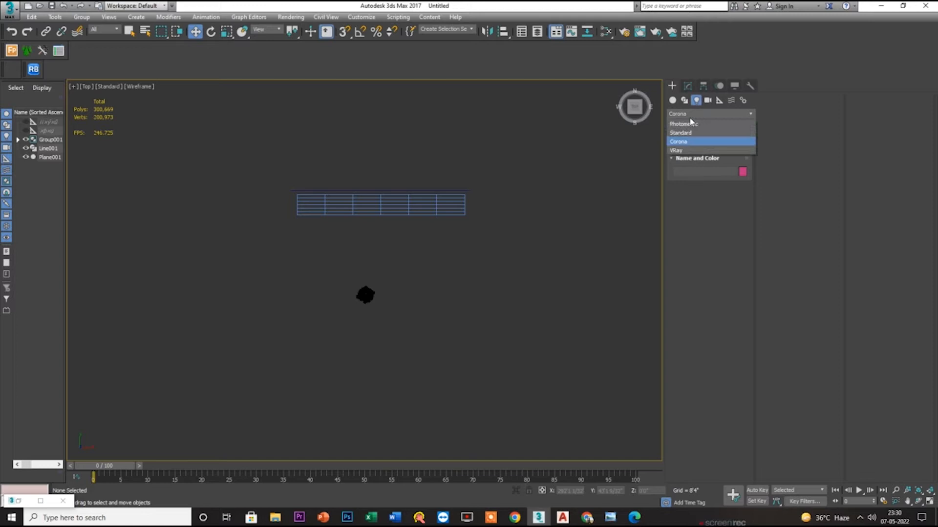
left_click(691, 143)
- Create a Corona scatter object in the empty area beside the road plane
left_click(672, 100)
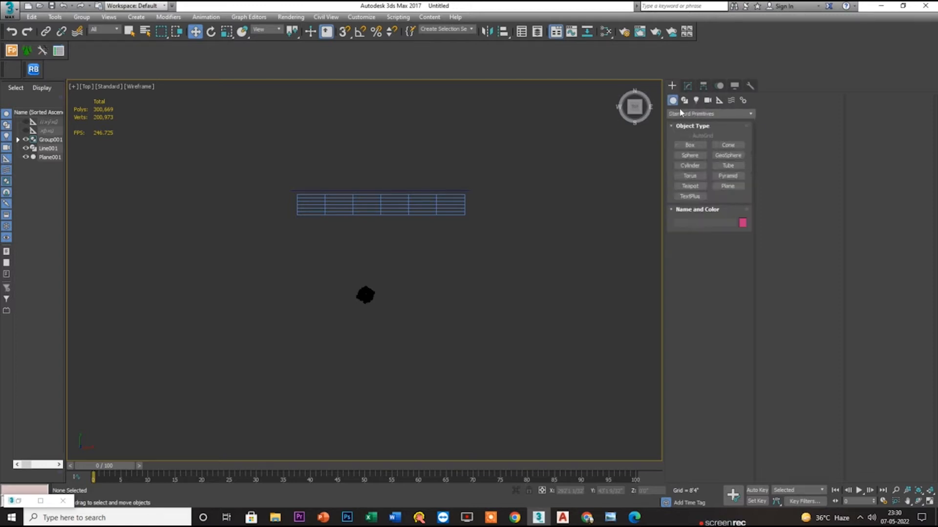
left_click(709, 114)
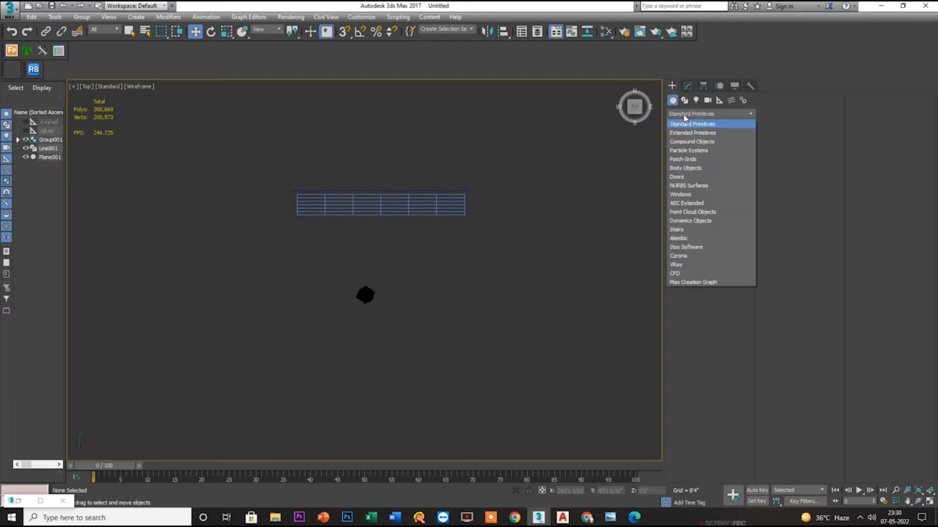
left_click(679, 256)
left_click(685, 156)
left_click_drag(536, 284, 534, 283)
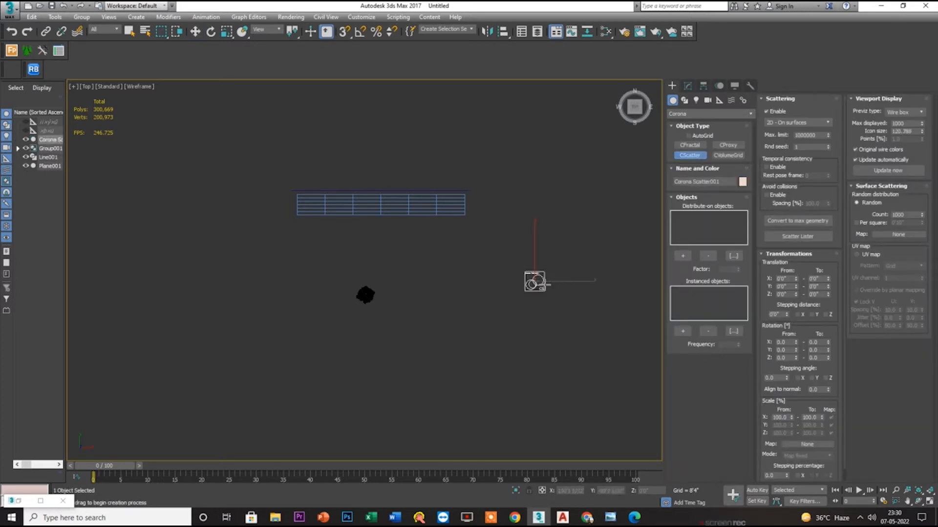
key("w")
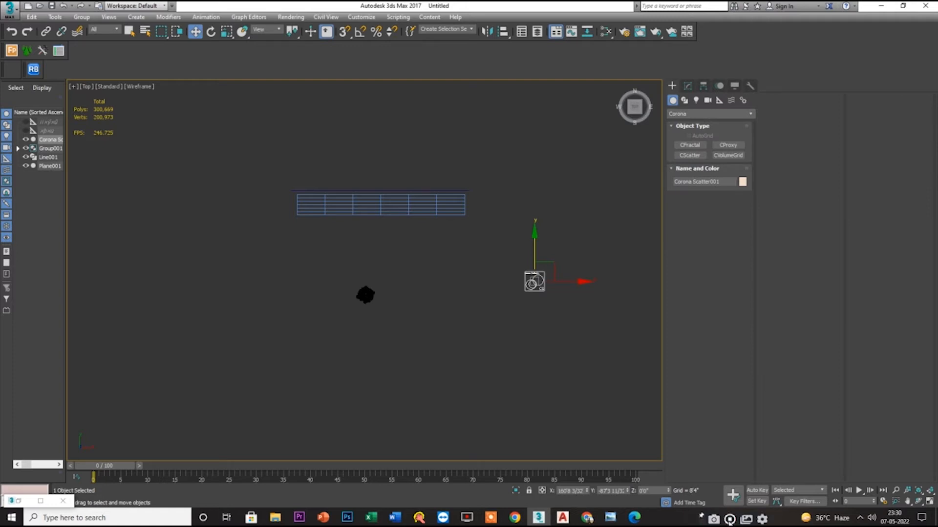
- Move the Corona scatter icon closer to the road plane and show its parameters
scroll(529, 248, "up", 2)
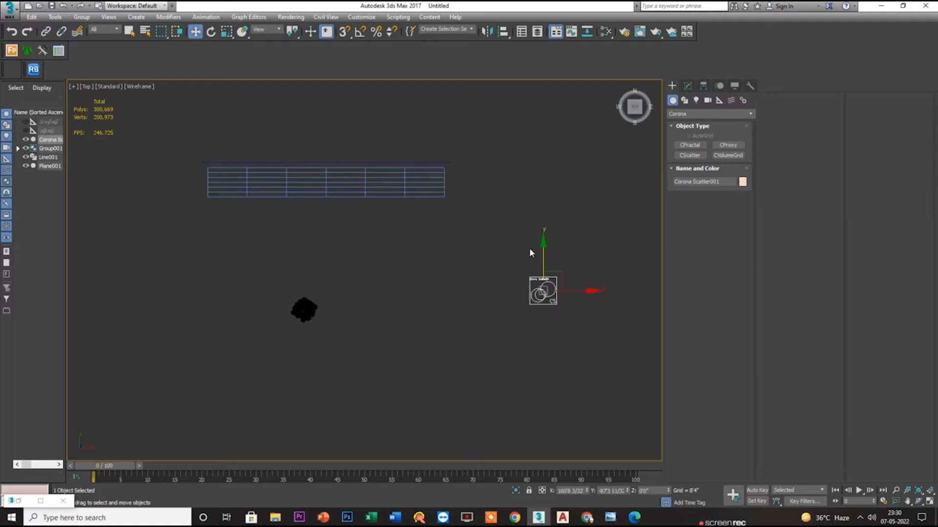
left_click(688, 86)
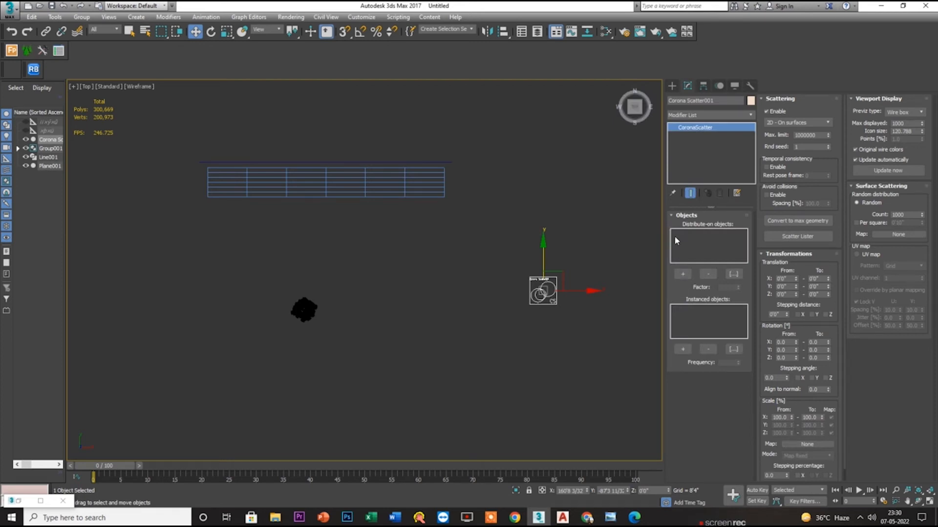
mouse_move(757, 263)
left_mouse_down()
mouse_move(756, 248)
mouse_move(755, 264)
left_mouse_up()
left_click_drag(550, 290, 466, 264)
scroll(453, 253, "up", 3)
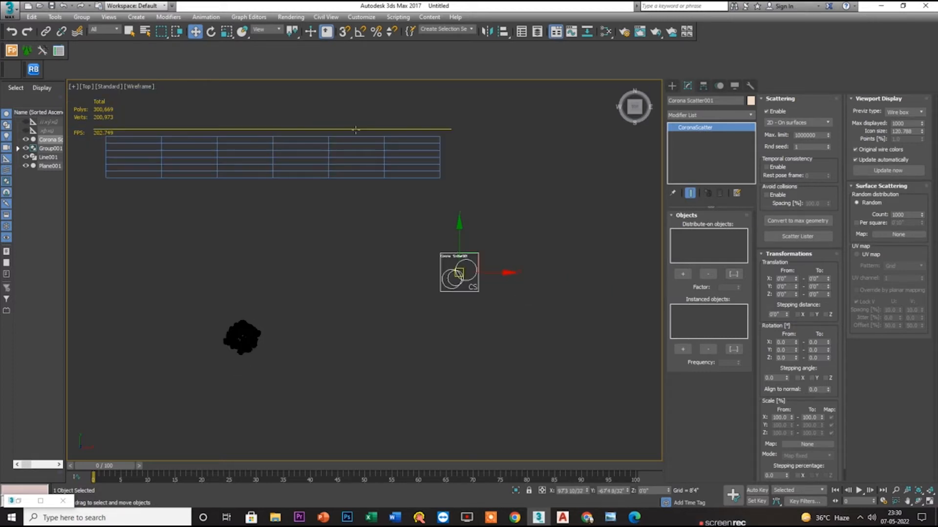
left_click(268, 129)
left_click_drag(268, 113, 278, 174)
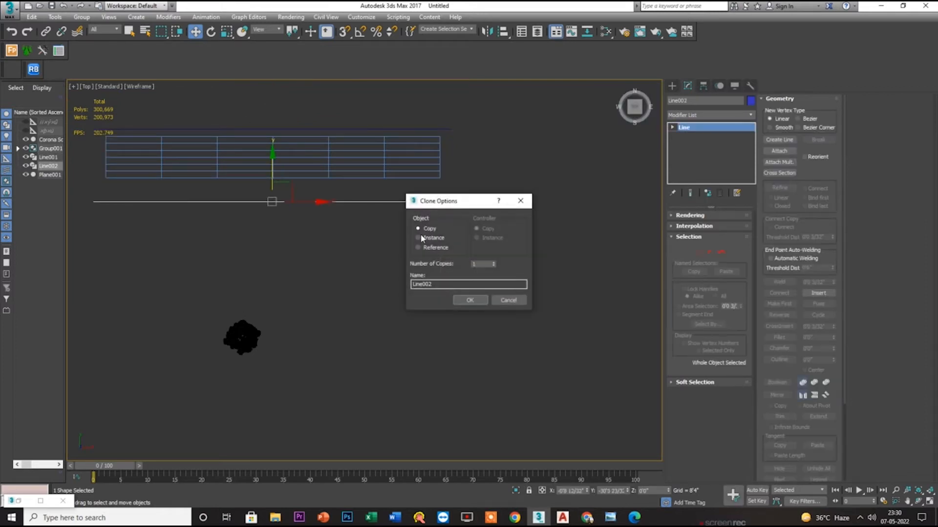
left_click(518, 301)
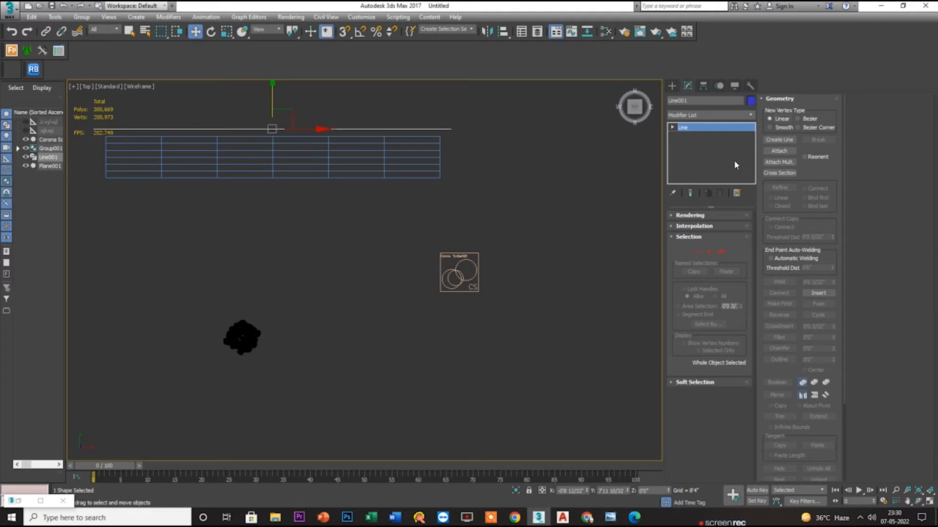
- Copy the spline within the line object to the opposite side of the road, below the plane's lower edge
left_click(722, 252)
left_click(286, 129)
left_click_drag(273, 86, 278, 165, "shift")
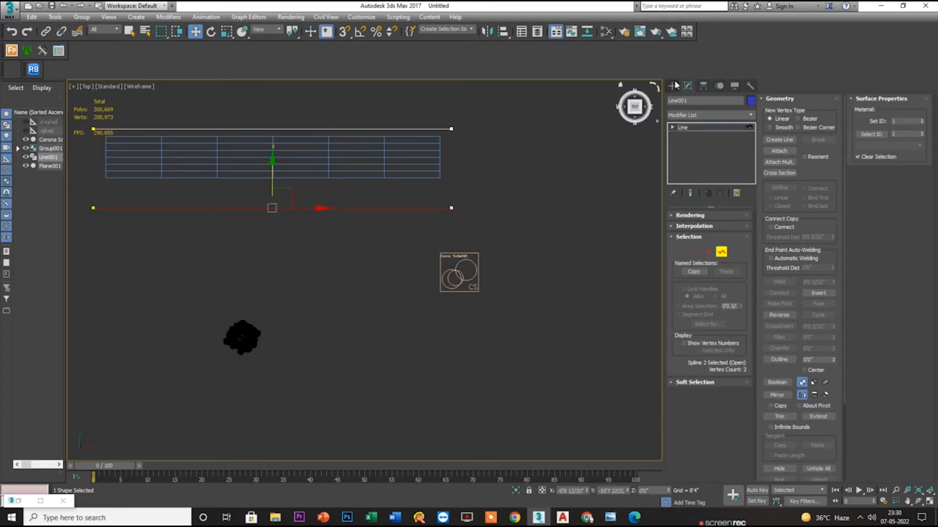
left_click(672, 85)
- Assign the roadside line as the scatter's distribute-on object and the tree group as its instanced objects
left_click(457, 269)
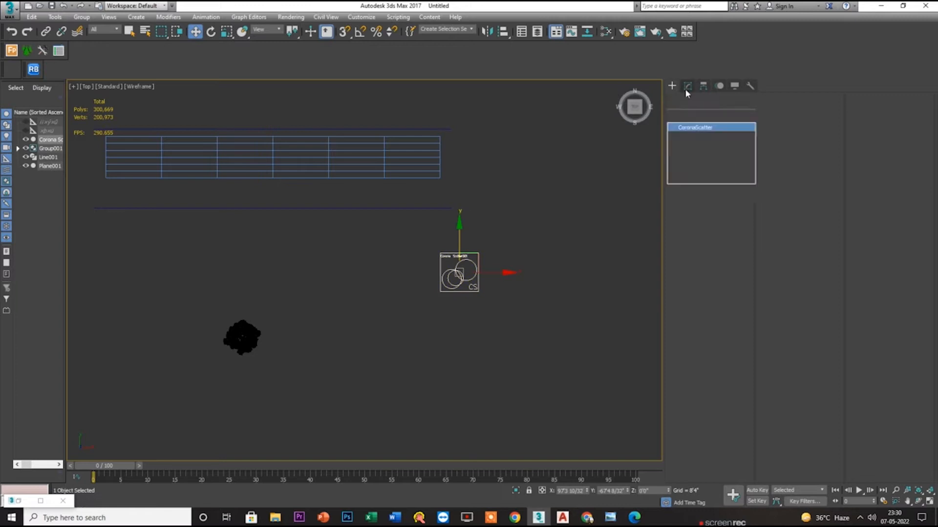
left_click(687, 85)
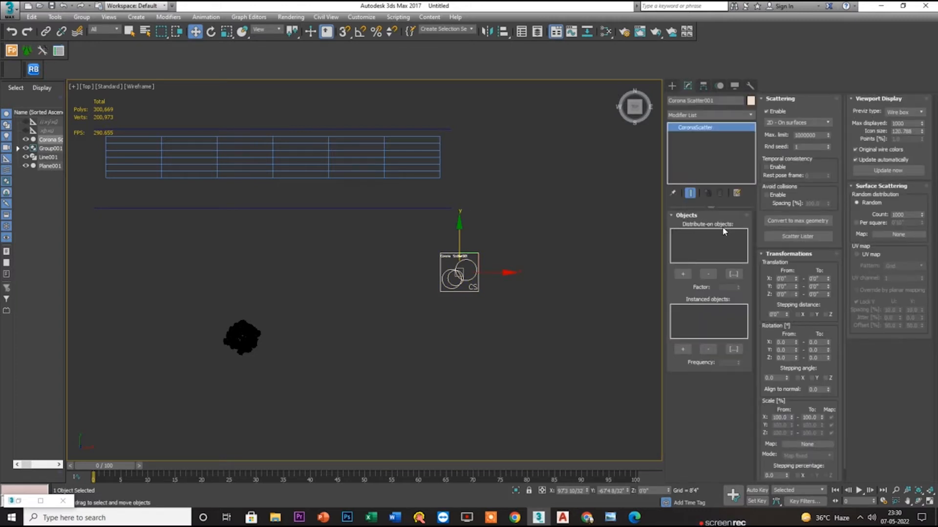
left_click(687, 271)
left_click(431, 209)
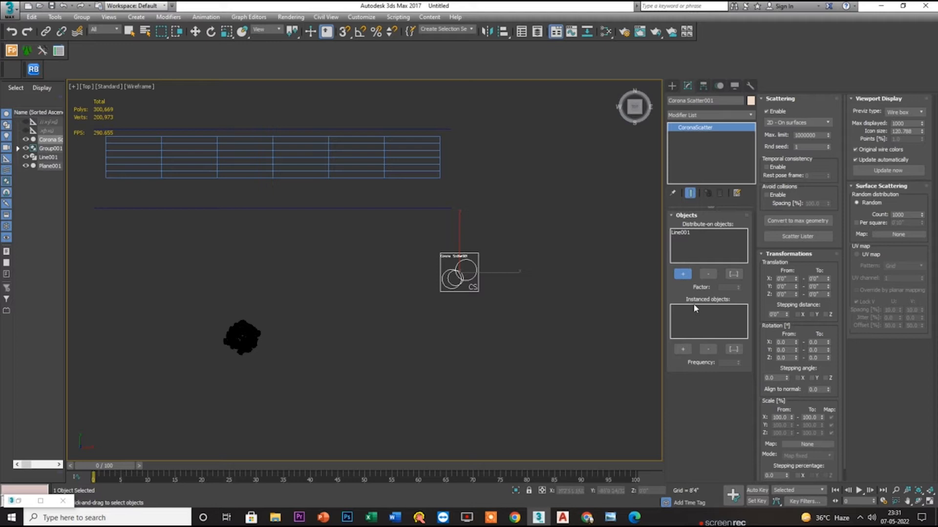
left_click(683, 350)
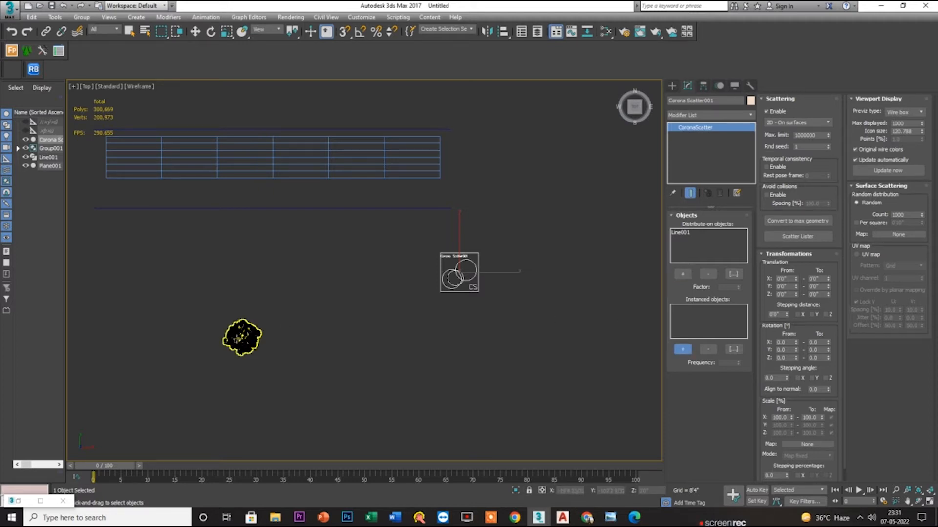
left_click(255, 333)
key("w")
- Set the scattering mode to 1D - On splines and display the result in the Front view
left_click(797, 122)
left_click(786, 132)
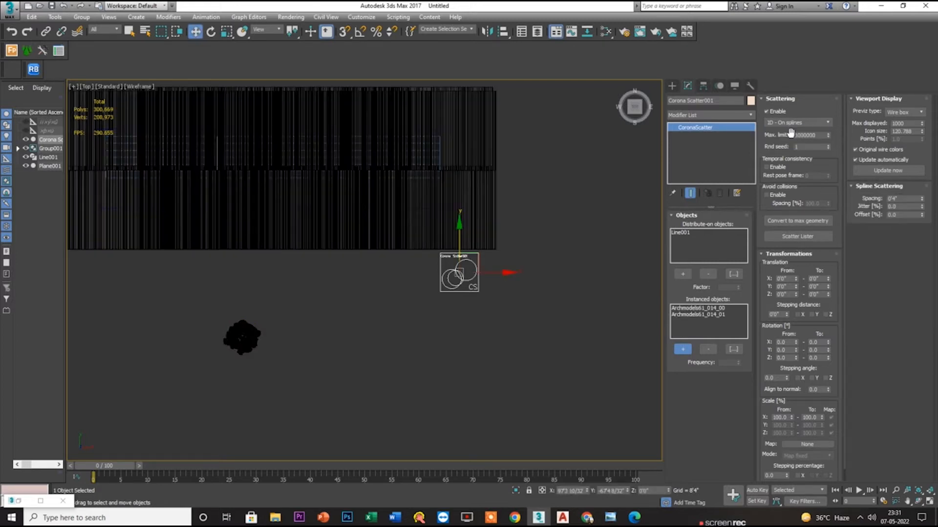
key("alt+w")
right_click(518, 213)
key("alt+w")
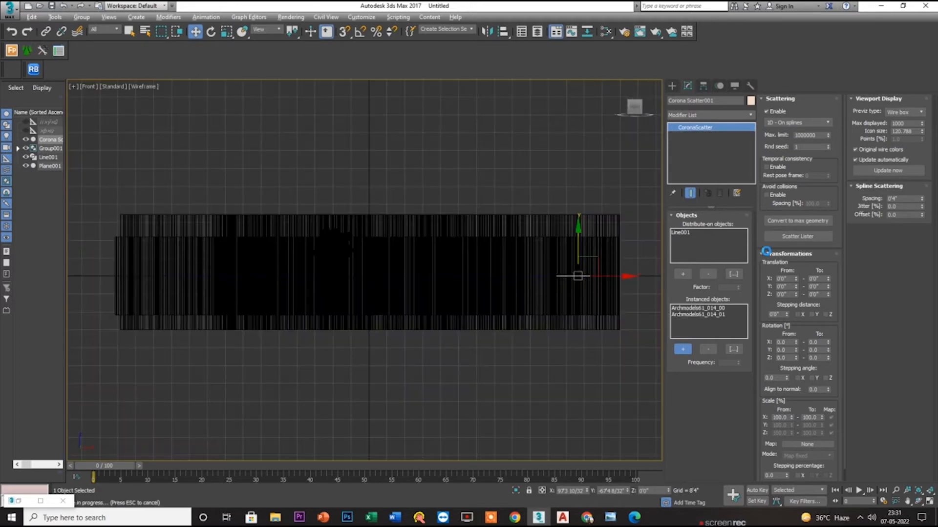
- Try 1 as the scatter's maximum number of displayed instances, and raise it to 2
double_click(907, 123)
type("1")
key("Return")
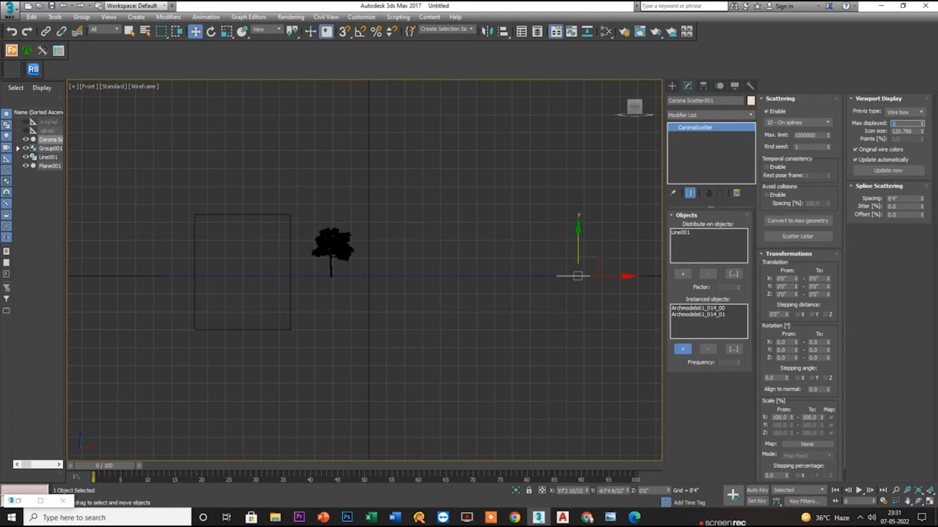
double_click(901, 199)
double_click(900, 123)
type("2")
key("Return")
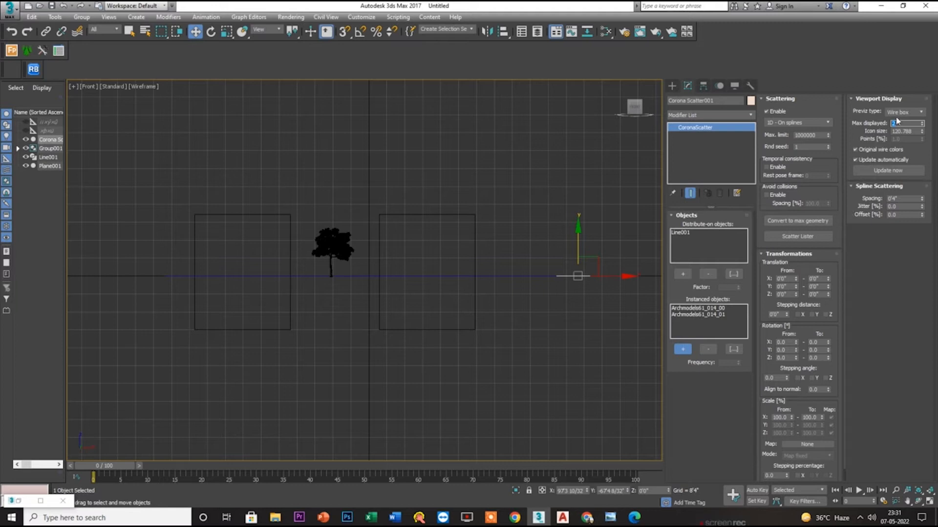
- Set the scatter's preview type to Full and move the tree group's pivot down to the base of its trunk
left_click(898, 146)
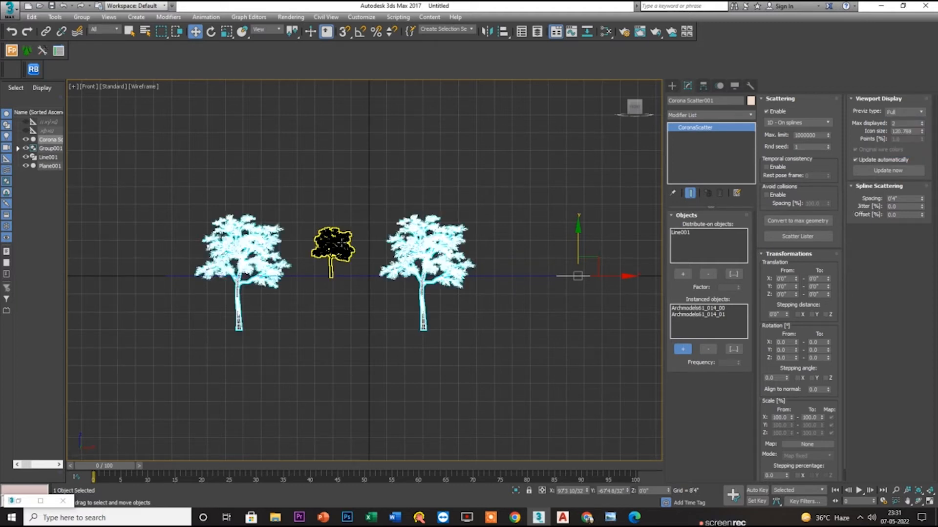
left_click(333, 244)
left_click(703, 86)
left_click(707, 151)
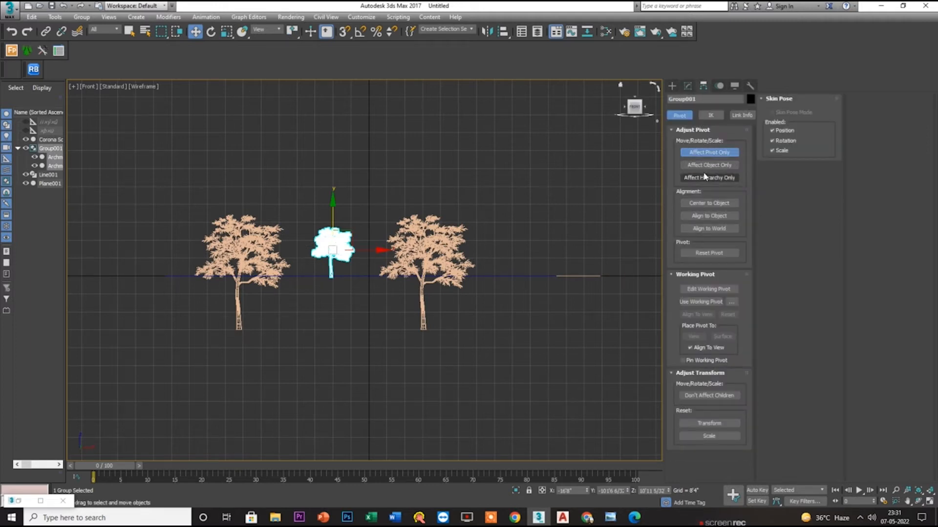
scroll(336, 239, "up", 3)
left_click_drag(337, 237, 347, 302)
left_click(693, 153)
key("alt+w")
key("alt+w")
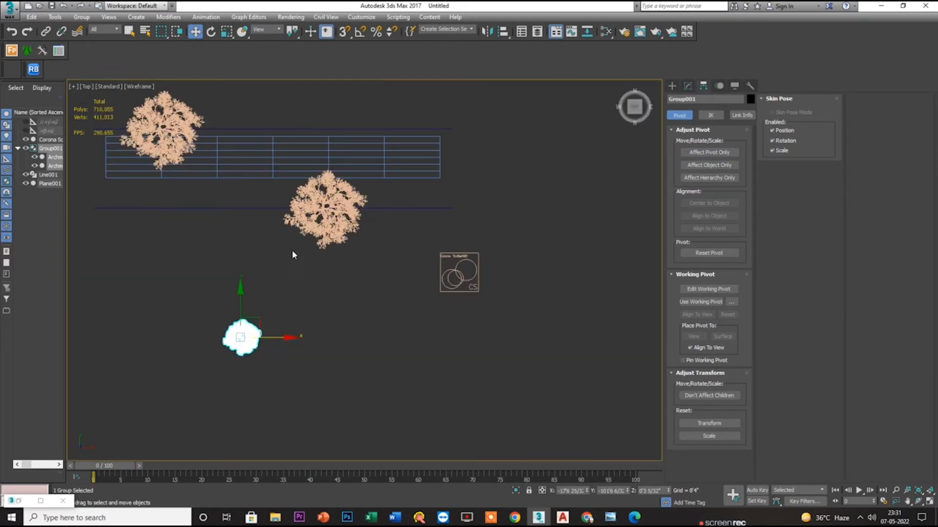
- Remove both tree meshes from the Corona Scatter's instanced objects
left_click(442, 268)
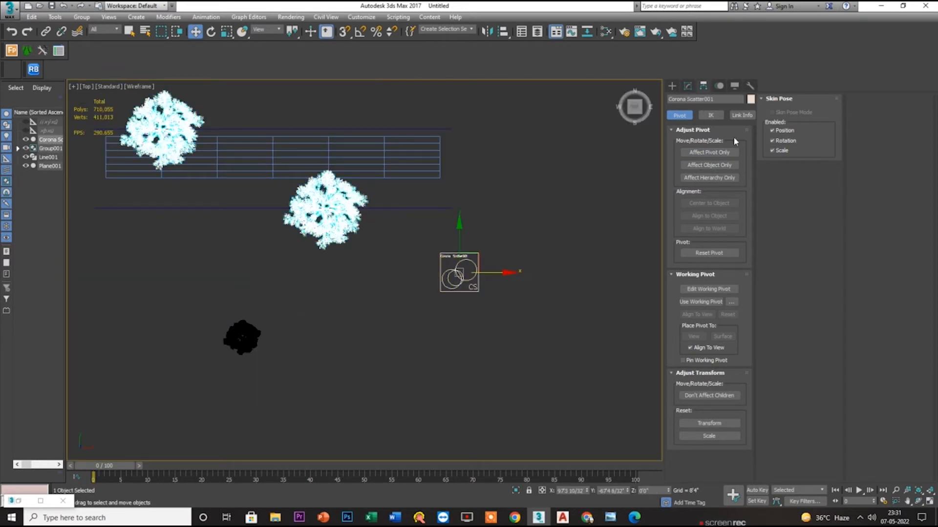
left_click(688, 86)
key("alt+w")
key("alt+w")
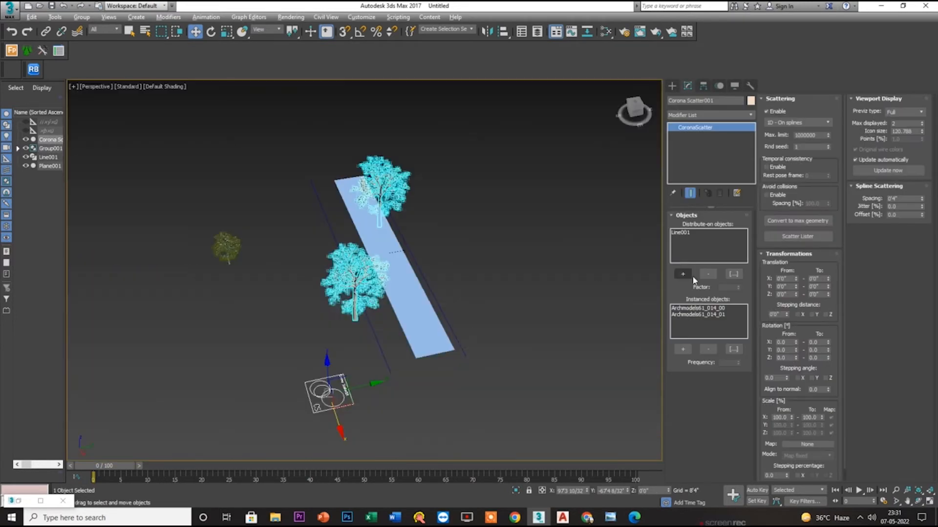
left_click_drag(707, 314, 704, 309)
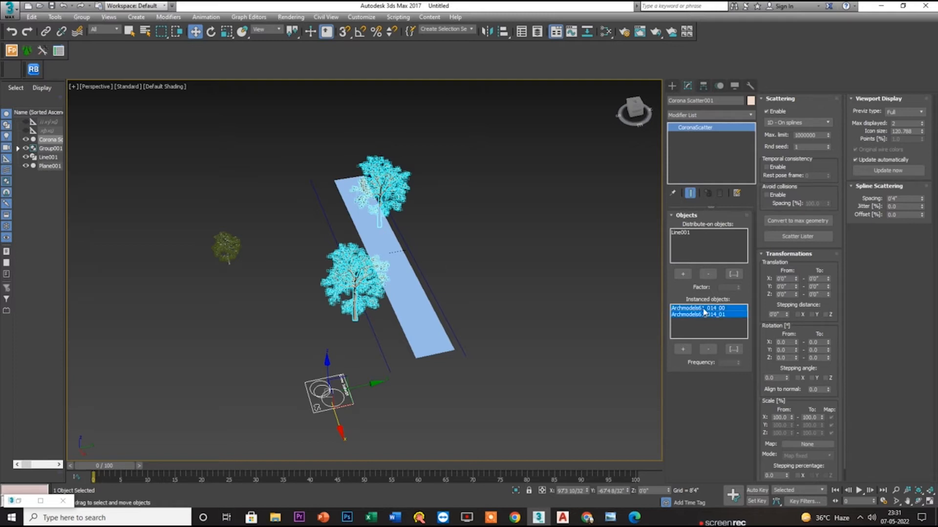
left_click(709, 349)
- Open the tree group recursively so that its separate meshes can be edited
left_click(579, 299)
scroll(242, 256, "up", 5)
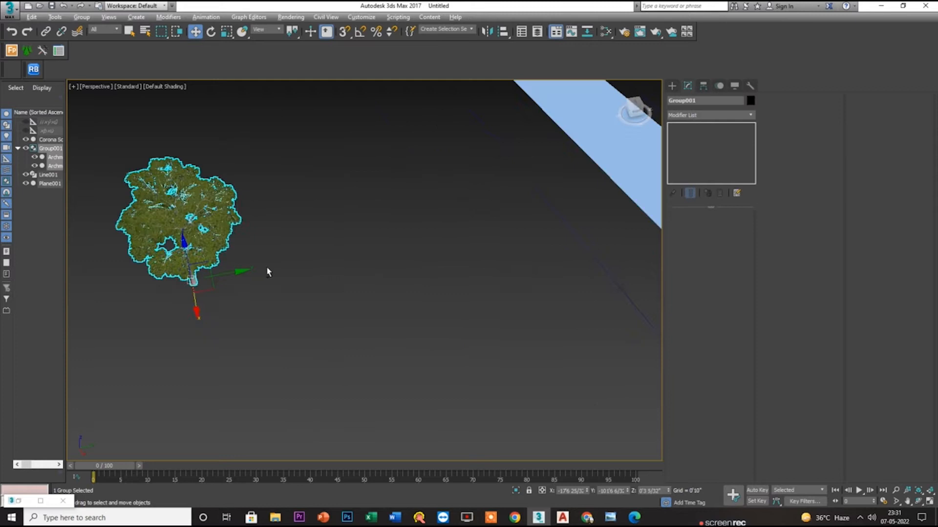
middle_click_drag(243, 256, 299, 221, "alt")
middle_click_drag(289, 284, 237, 272, "alt")
scroll(329, 266, "down", 4)
scroll(297, 303, "up", 3)
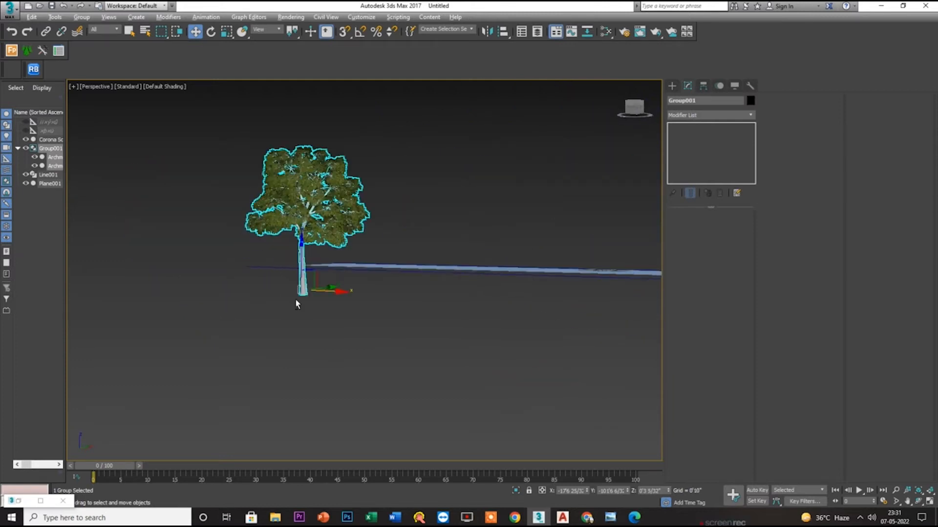
left_click(79, 19)
left_click(85, 52)
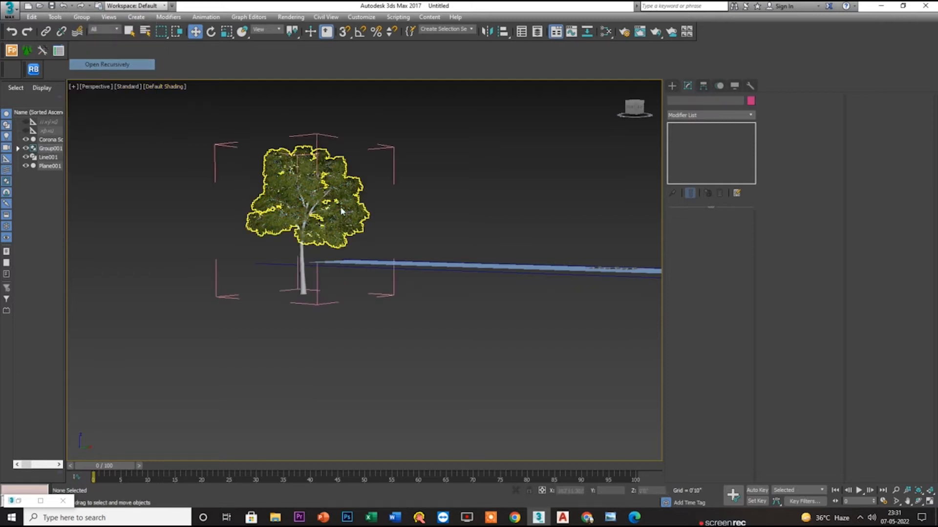
- Attach the trunk mesh to the foliage mesh inside the open tree group
left_click(358, 213)
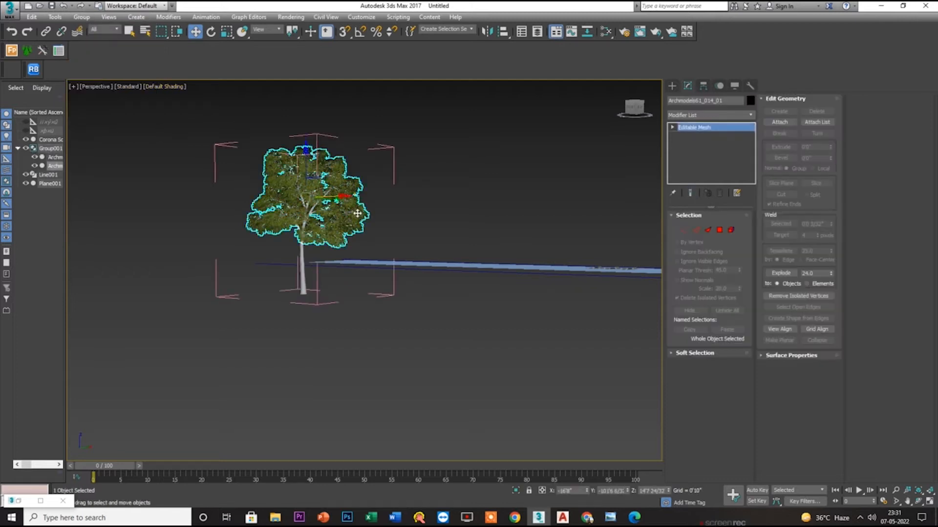
left_click(779, 123)
scroll(278, 289, "up", 3)
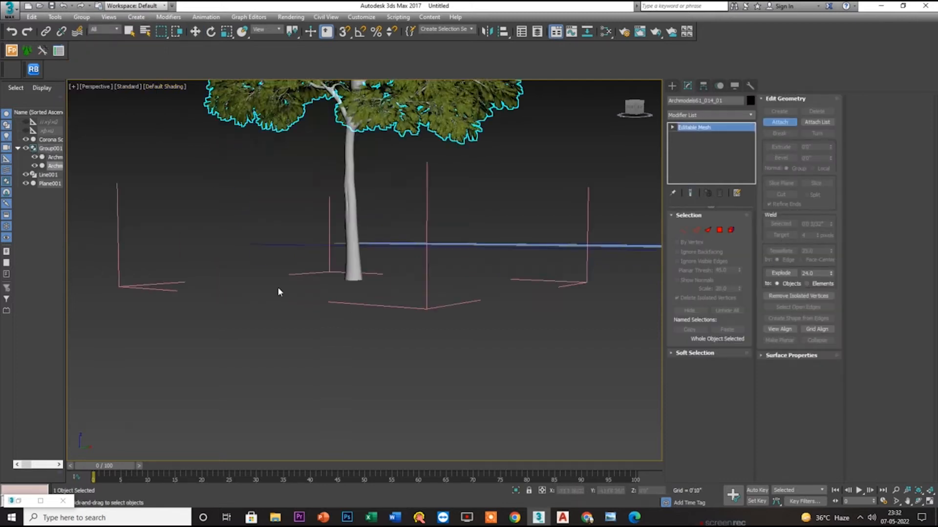
left_click(354, 169)
left_click(520, 245)
scroll(347, 214, "down", 5)
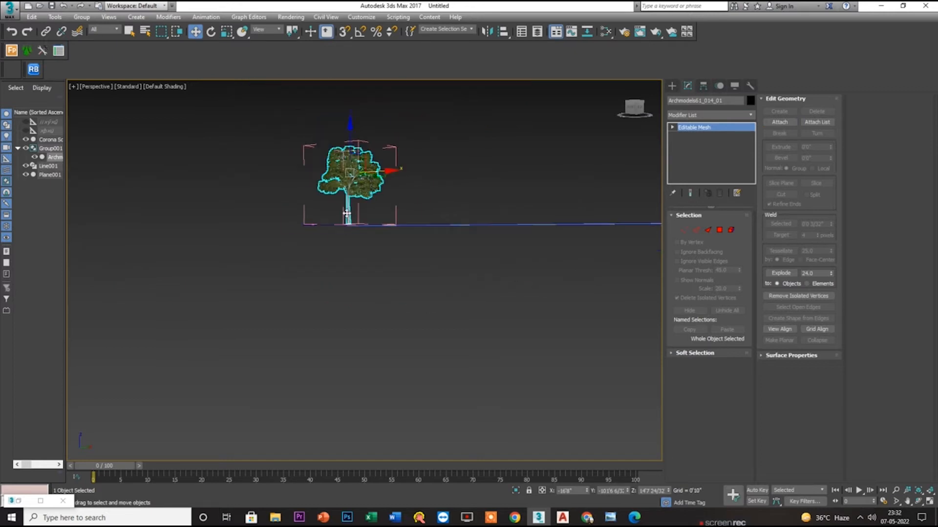
scroll(340, 180, "up", 3)
- Examine the combined tree and its position relative to the road in the Top and Perspective views
left_click(672, 85)
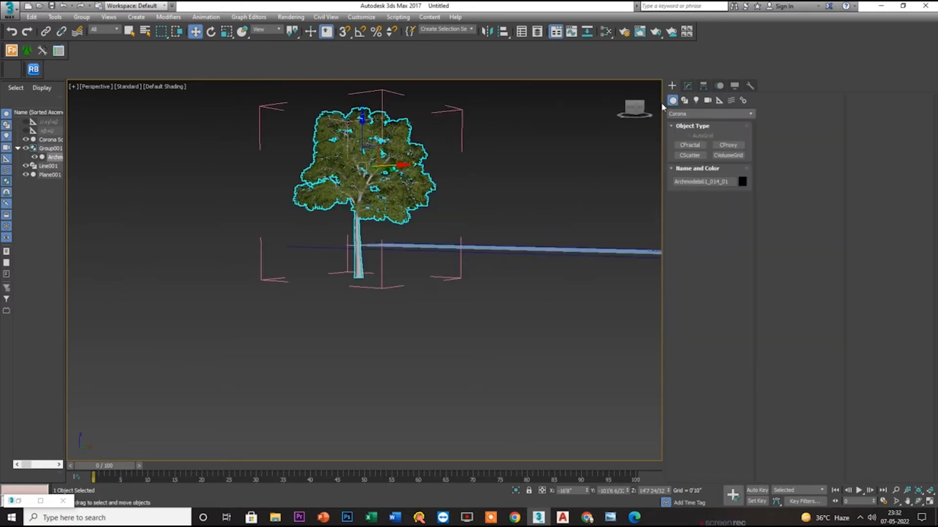
middle_click_drag(399, 195, 406, 257, "alt")
key("alt+w")
middle_click(278, 237)
key("z")
key("alt+w")
scroll(278, 236, "down", 1)
key("alt+w")
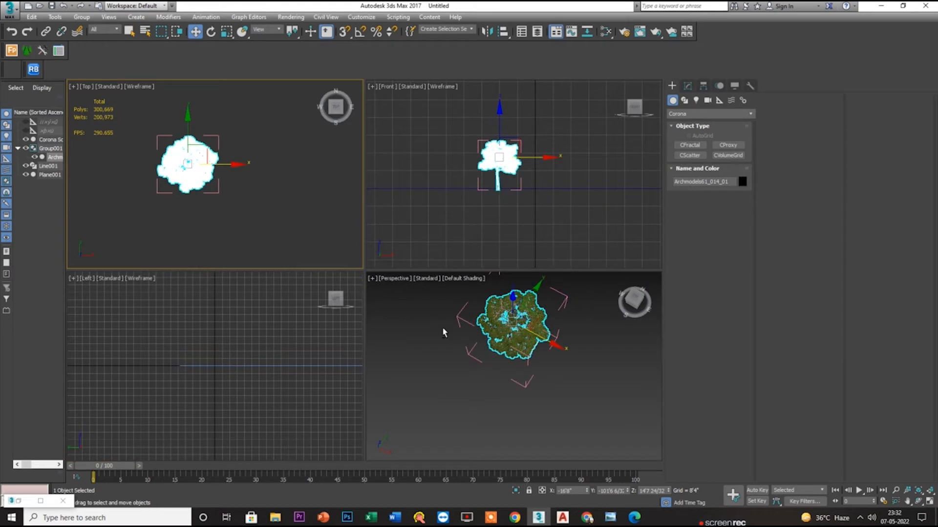
middle_click(446, 329)
key("alt+w")
scroll(436, 329, "down", 5)
- Add the combined tree mesh to the Corona Scatter's instanced objects
left_click(521, 253)
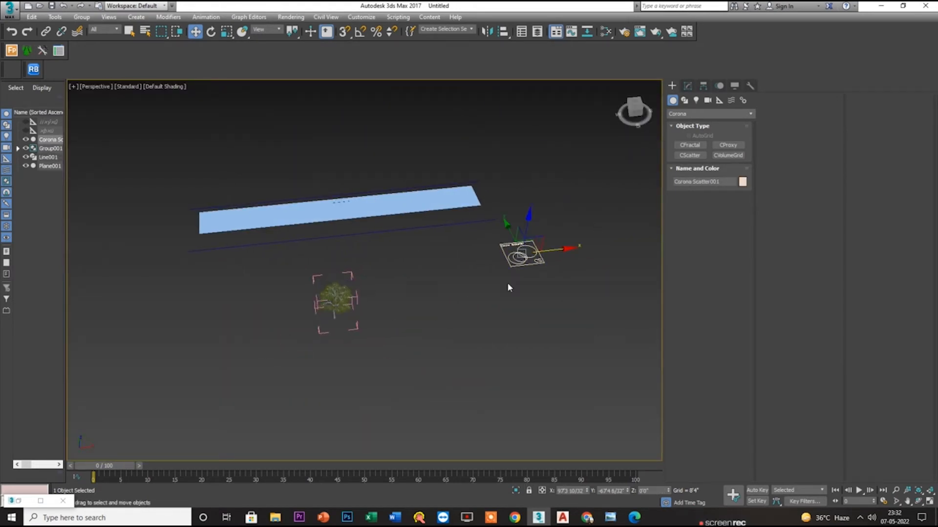
left_click(688, 86)
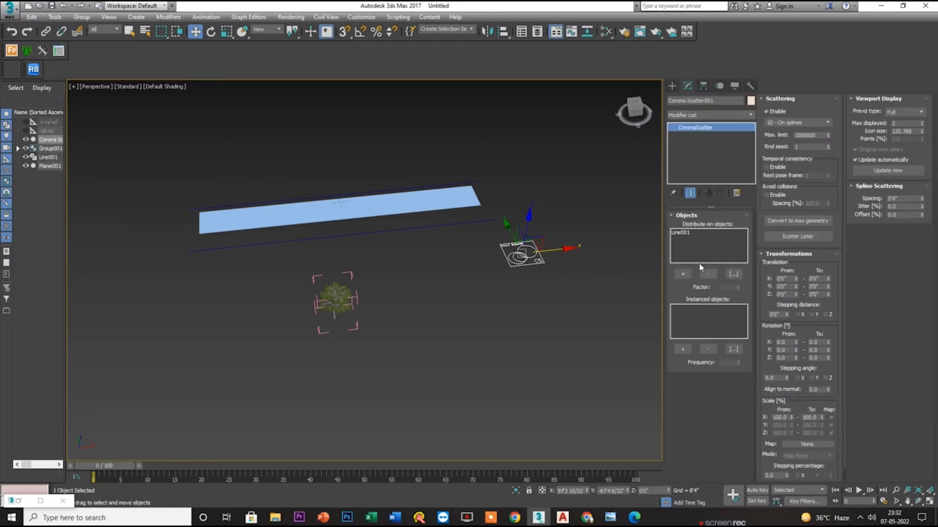
left_click(683, 349)
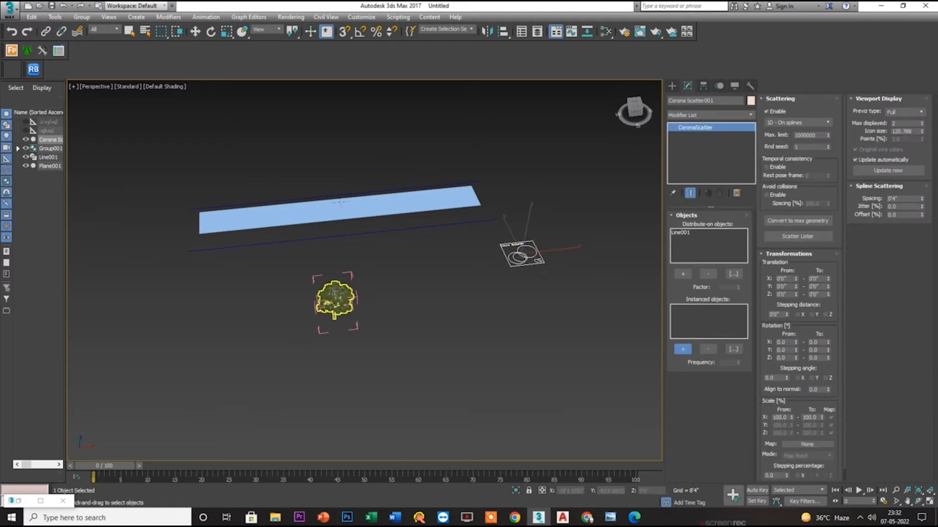
left_click(335, 301)
key("w")
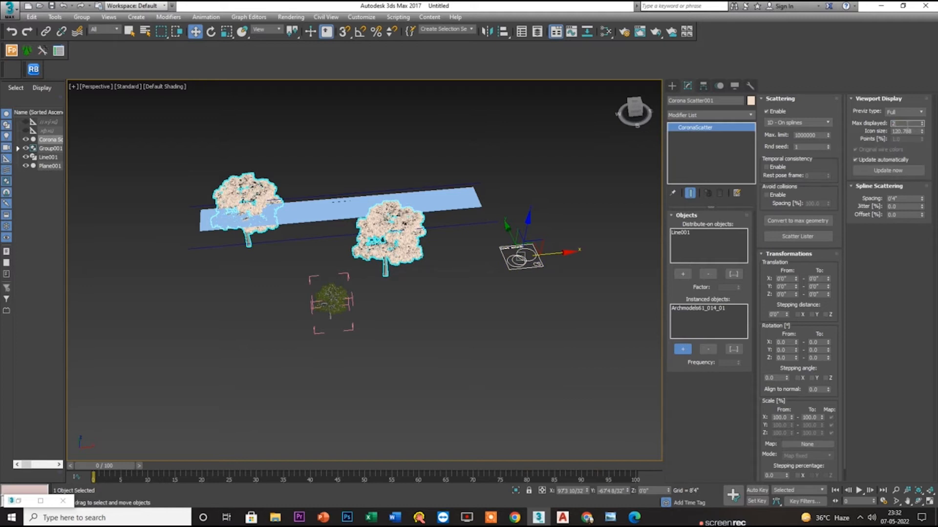
- Try 3 as the scatter's maximum displayed instances, raise it to 5, and set the spline spacing to 10'
type("3")
key("Return")
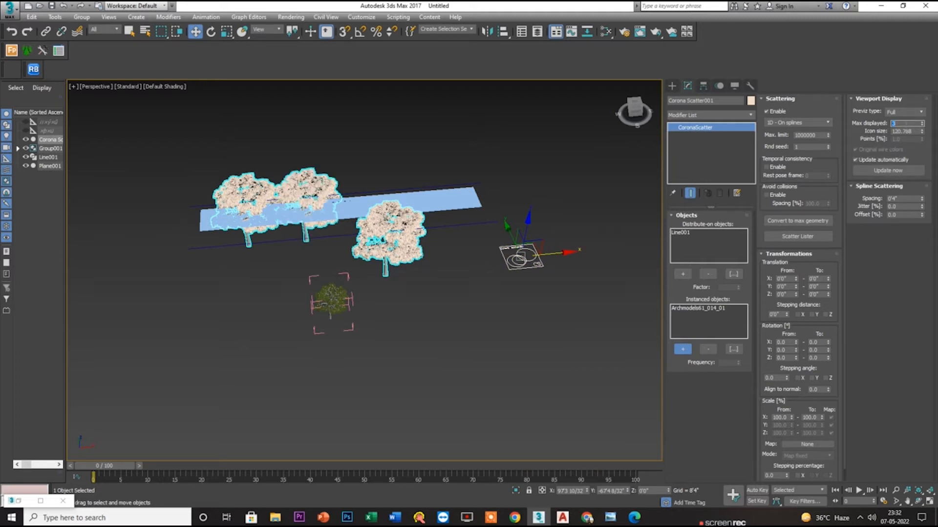
type("5")
key("Return")
left_click(905, 199)
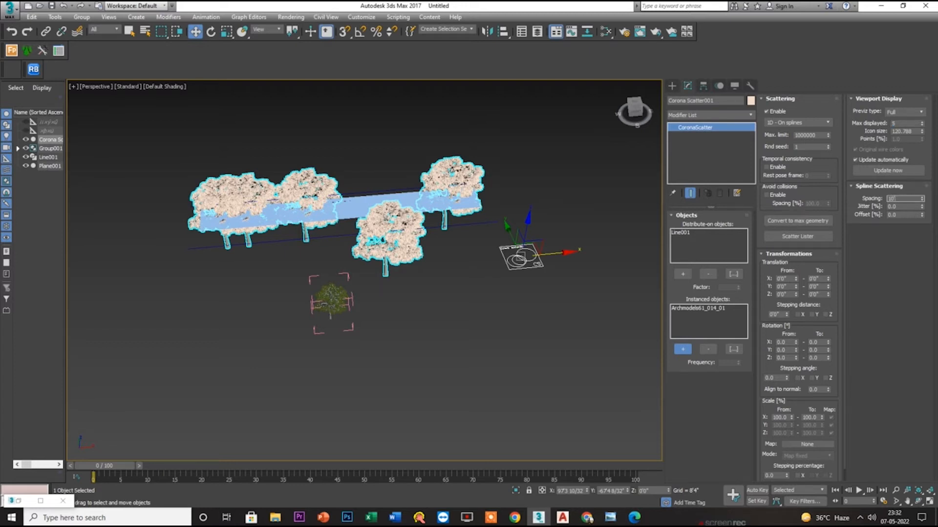
type("10")
key("Return")
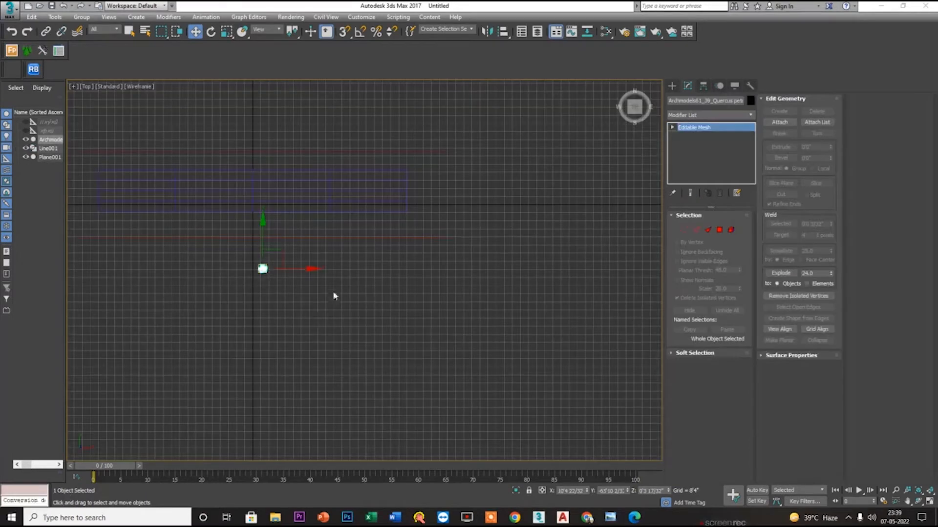
- Hide the Top view's grid and inspect the road plane, roadside lines and replacement tree in the Perspective view
left_click(382, 338)
key("g")
key("alt+w")
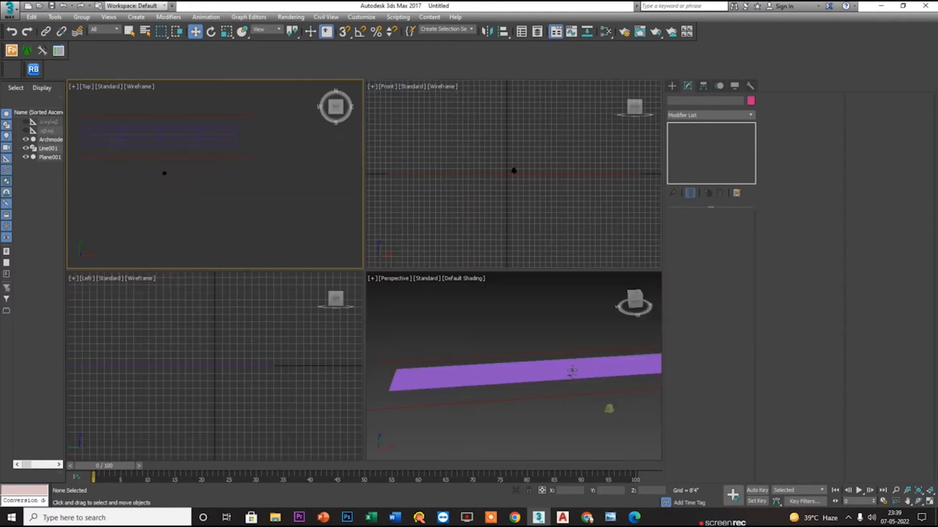
left_click(416, 377)
key("alt+w")
middle_click_drag(416, 377, 312, 411, "alt")
scroll(462, 317, "up", 2)
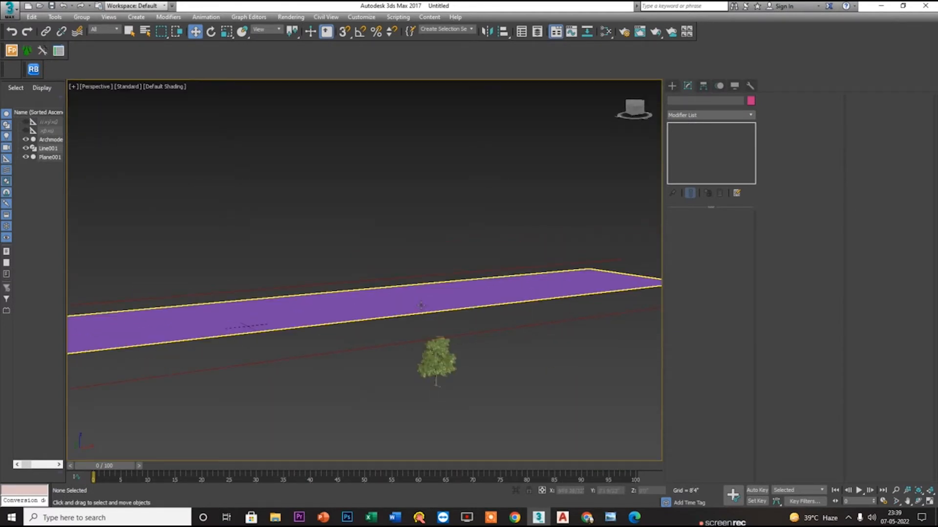
left_click(446, 298)
scroll(441, 332, "down", 2)
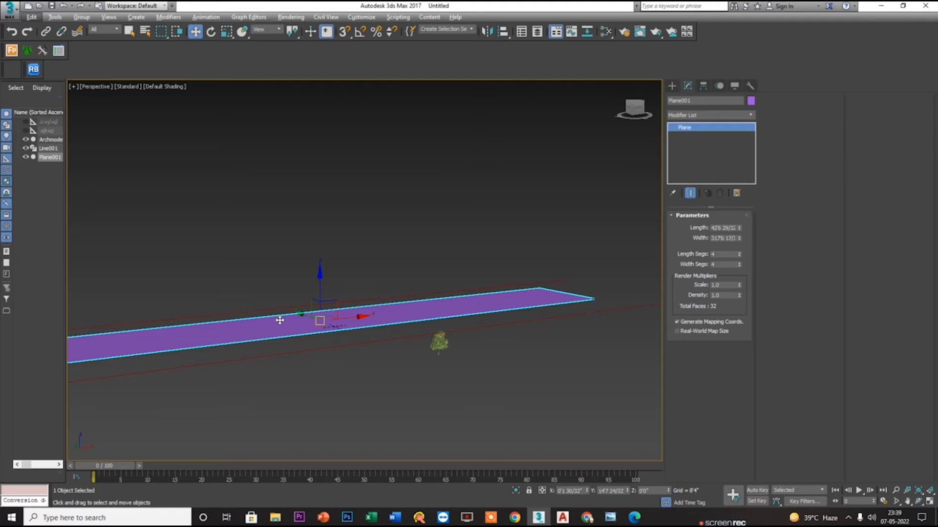
key("alt+w")
right_click(157, 184)
key("alt+w")
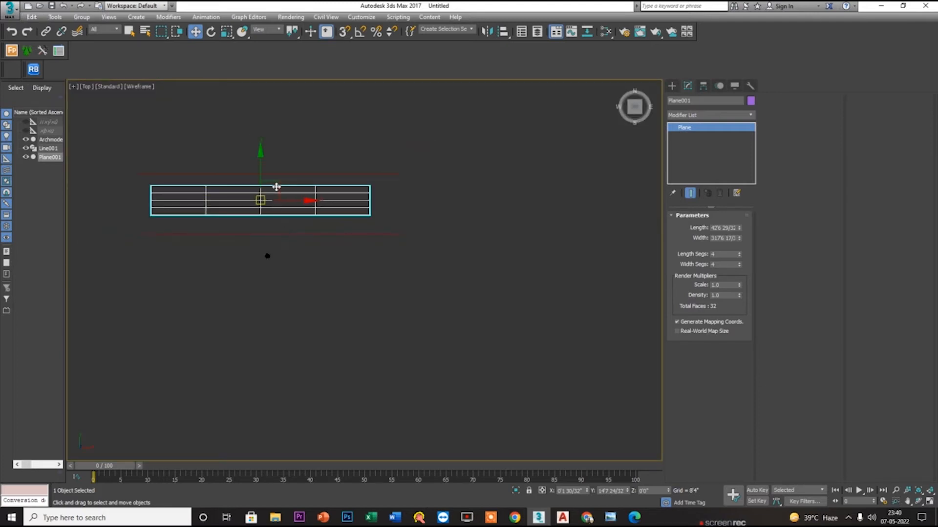
- Create a Corona Scatter object in the Top view, below the right half of the road plane
left_click(672, 86)
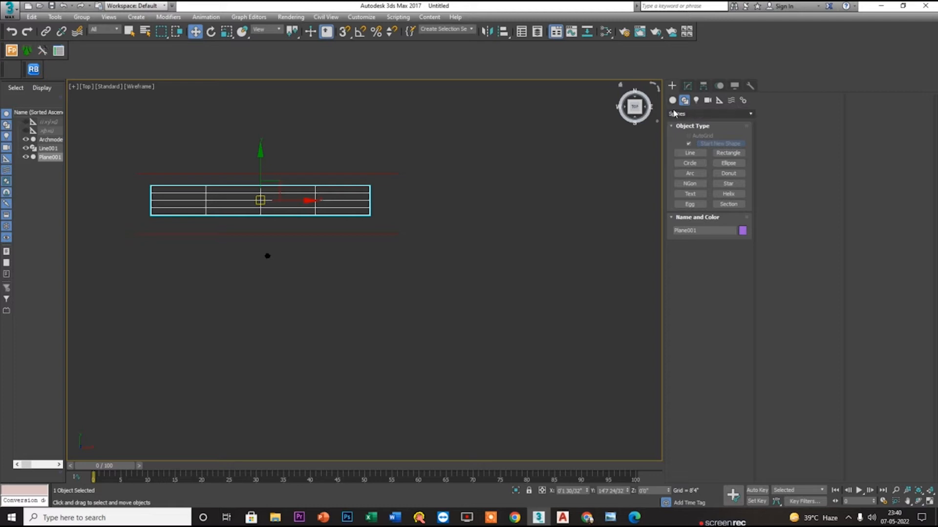
left_click(674, 114)
left_click(672, 101)
left_click(709, 114)
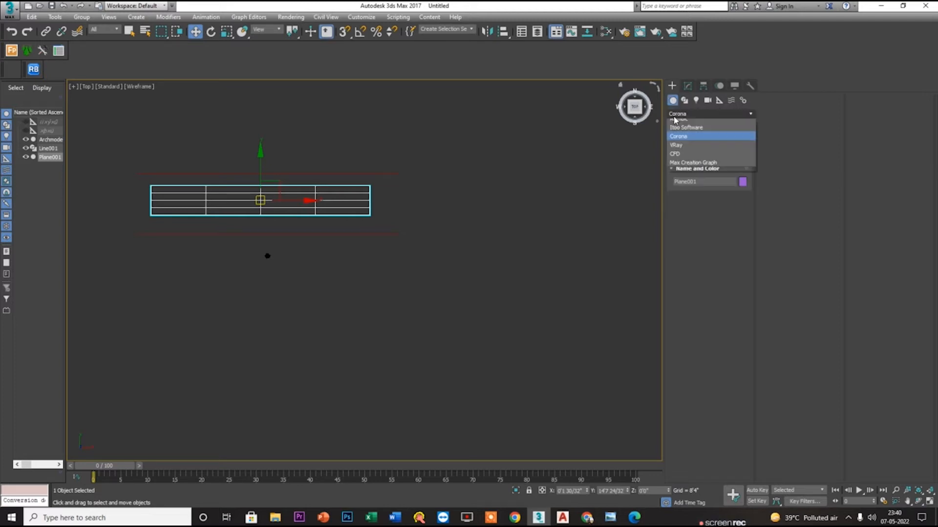
left_click(678, 256)
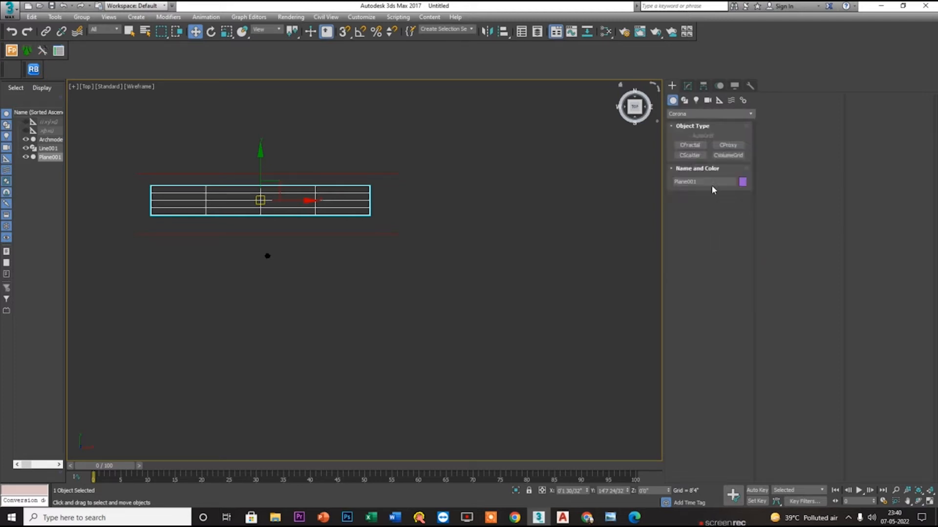
left_click(689, 156)
left_click_drag(345, 278, 359, 292)
key("w")
- Assign the roadside line as the new scatter's distribute-on object and the Quercus tree as its instanced object
left_click(687, 86)
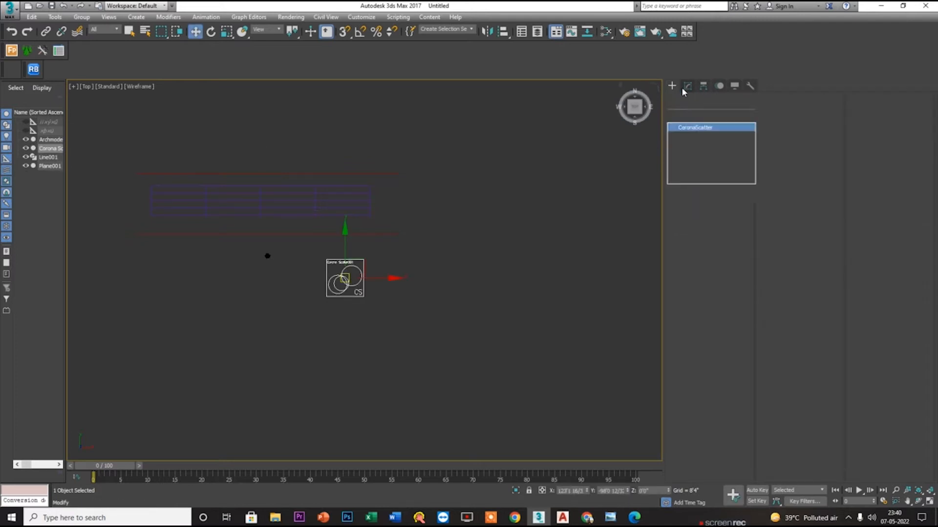
left_click(682, 274)
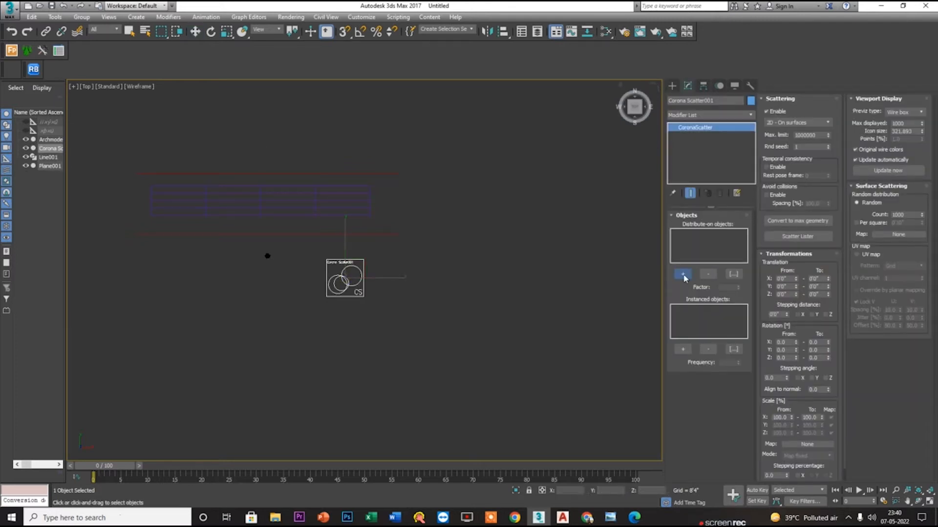
left_click(252, 173)
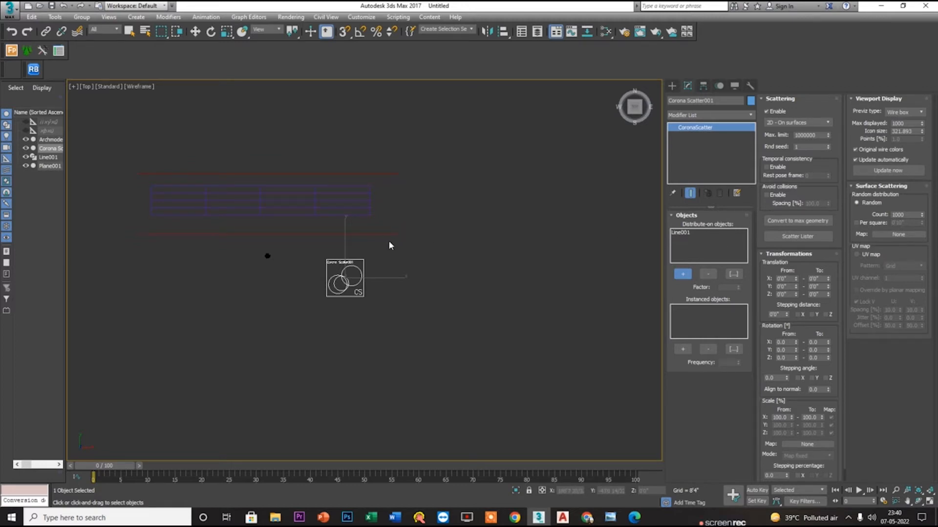
left_click(683, 349)
scroll(240, 235, "up", 5)
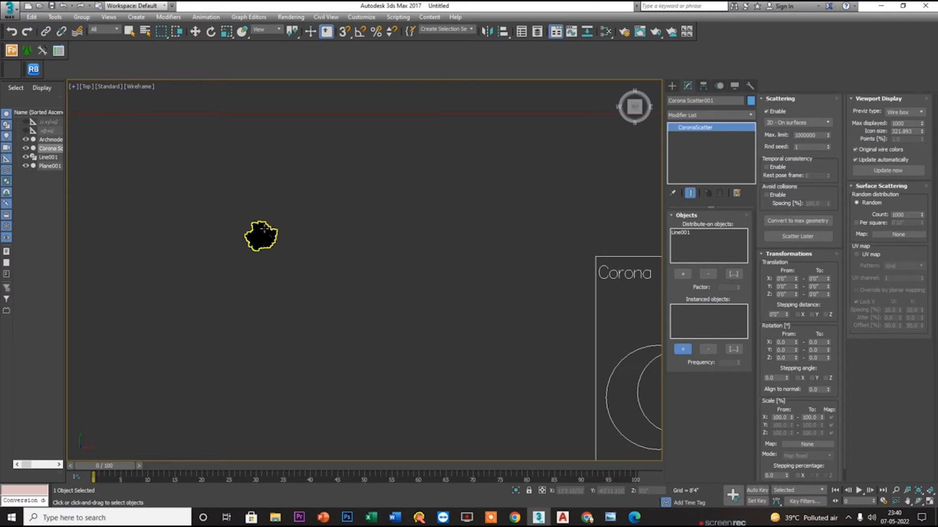
left_click(290, 237)
scroll(289, 237, "down", 4)
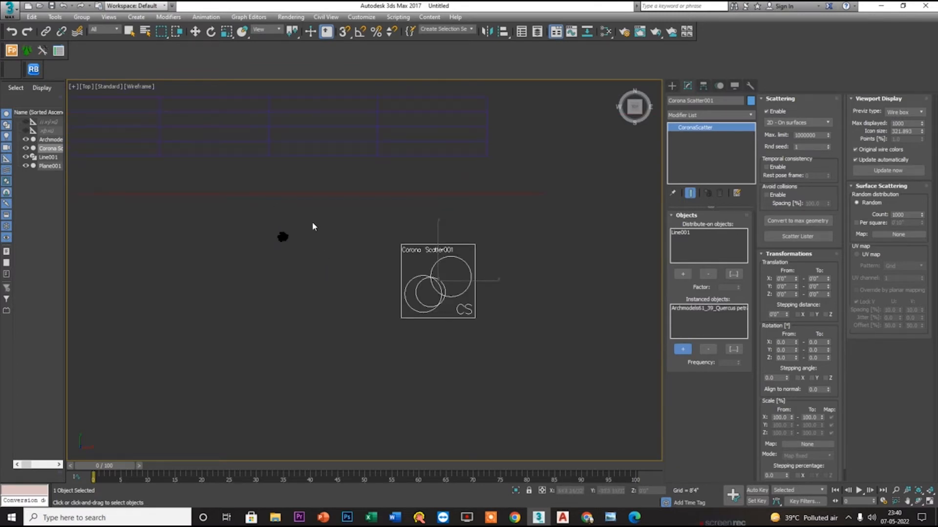
- Set the new scatter's mode to 1D - On splines while displaying the scene in the Perspective view
key("alt+w")
left_click(505, 332)
key("alt+w")
scroll(391, 232, "down", 5)
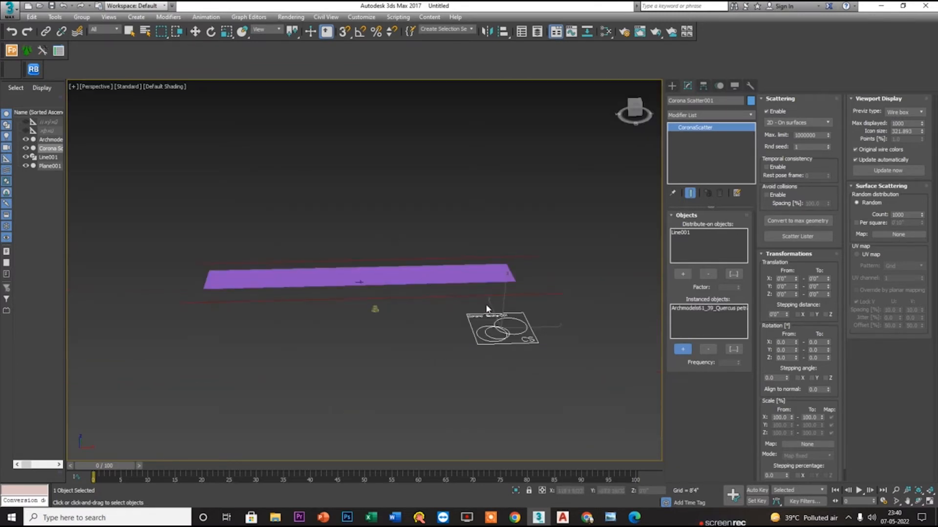
key("w")
left_click(898, 112)
left_click(797, 125)
left_click(790, 123)
left_click(785, 132)
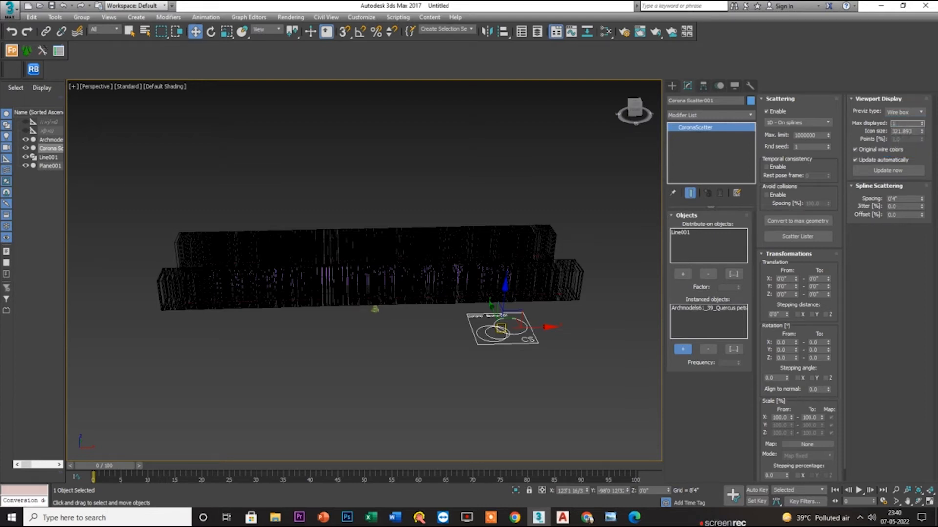
- Limit the tree scatter's viewport display to 1 instance and set its preview type to Full
key("Return")
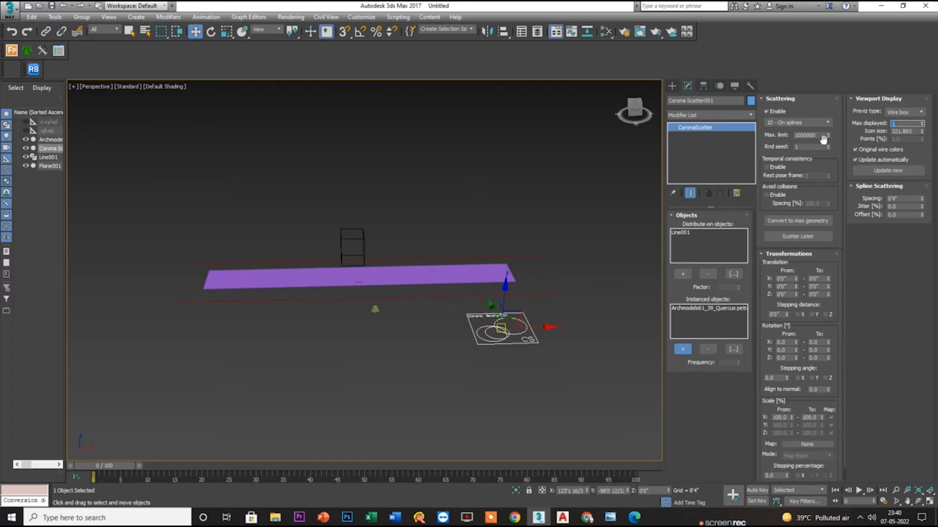
left_click(909, 116)
left_click(899, 149)
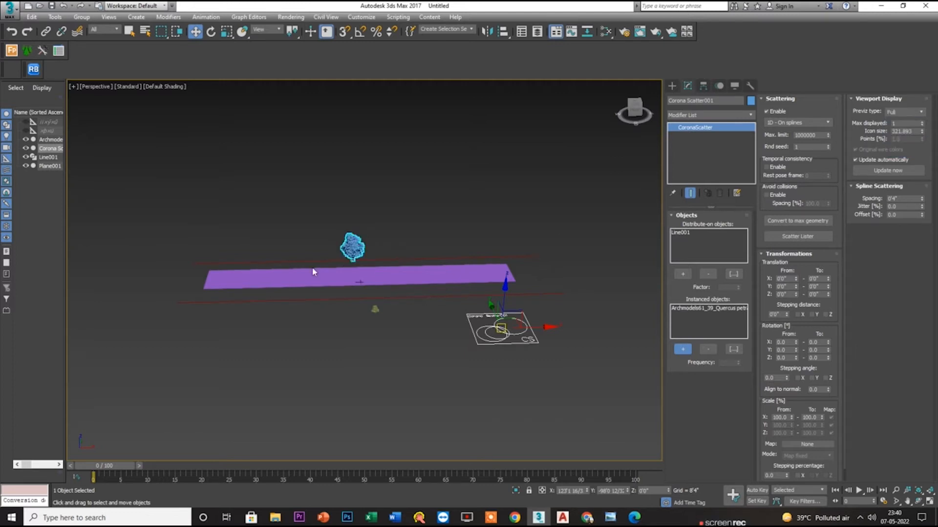
scroll(314, 271, "up", 5)
middle_click_drag(335, 267, 404, 241, "alt")
scroll(404, 241, "down", 5)
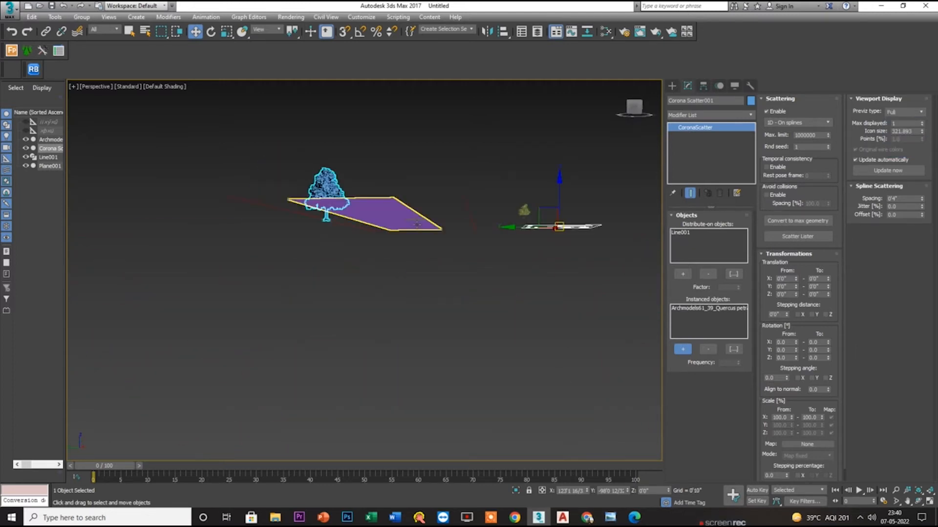
scroll(404, 241, "up", 3)
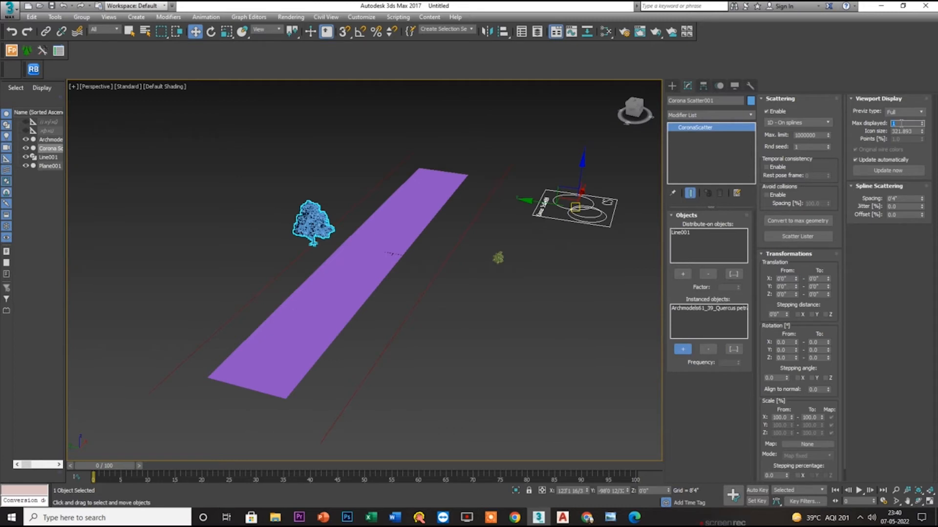
- Raise the scatter's maximum displayed instances in stages through 2, 5 and 10 to 20
type("2")
key("Return")
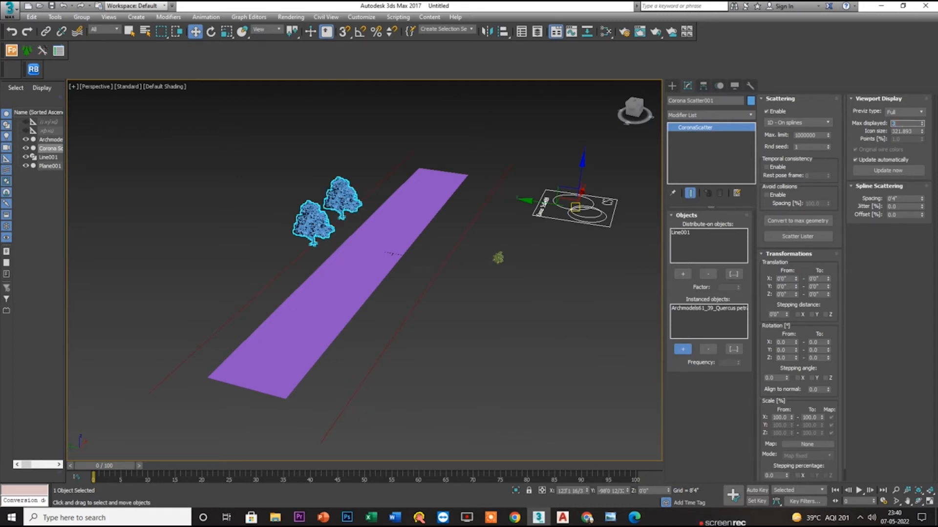
key("Return")
type("5")
key("Return")
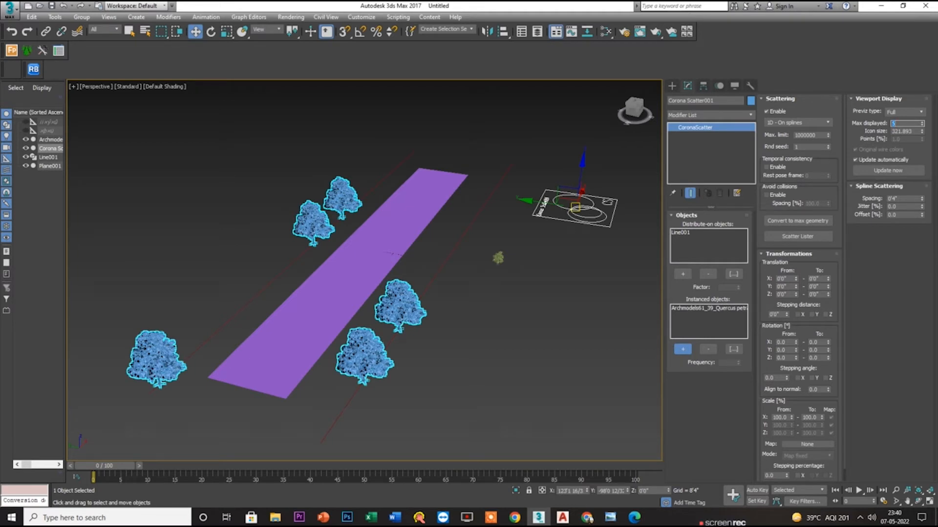
type("10")
key("Return")
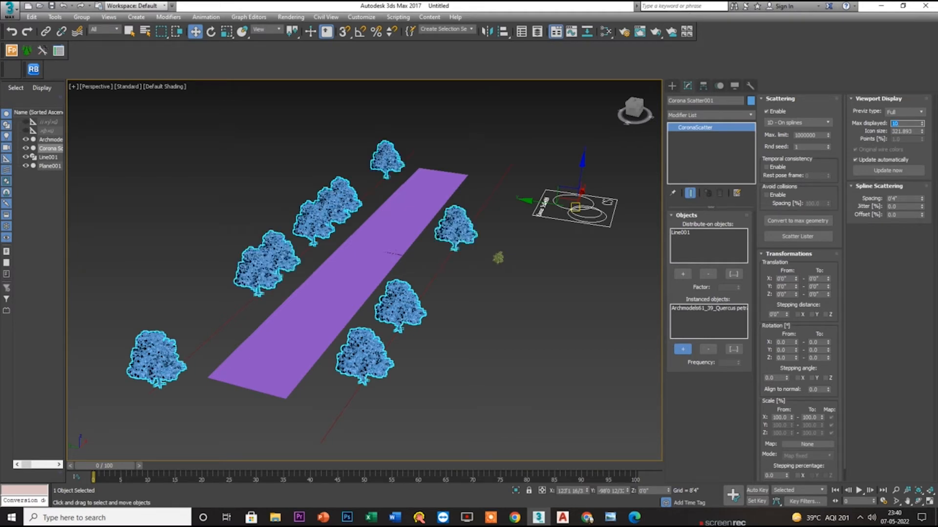
type("20")
key("Return")
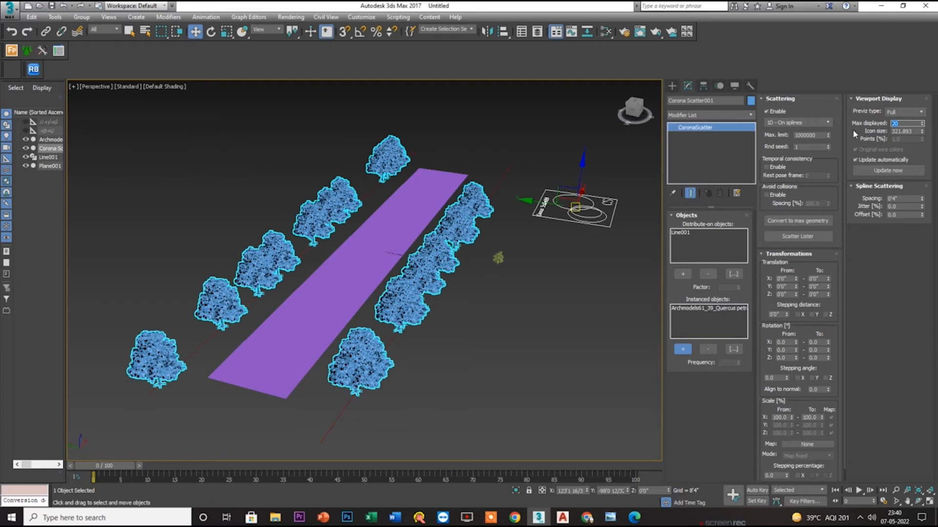
- Inspect the tree rows in the Perspective view and try larger spline spacings for the scatter, up to 20'
middle_click_drag(484, 342, 349, 169, "alt")
left_click(905, 112)
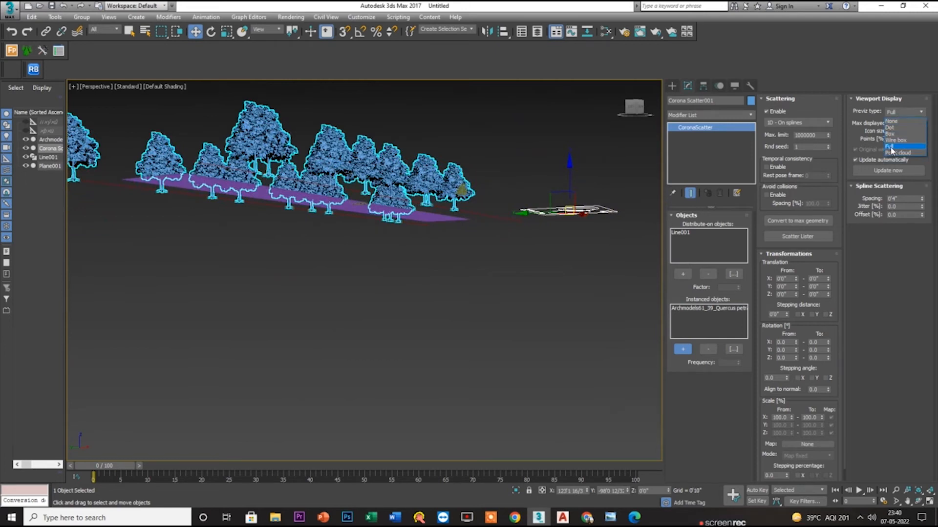
middle_click_drag(476, 290, 345, 308, "alt")
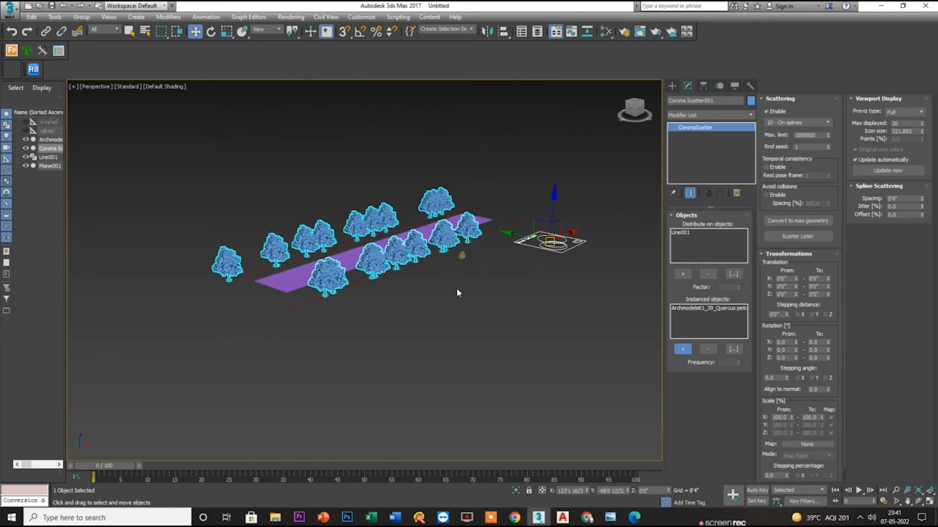
mouse_move(443, 267)
middle_mouse_down("alt")
mouse_move(481, 283)
mouse_move(453, 271)
middle_mouse_up("alt")
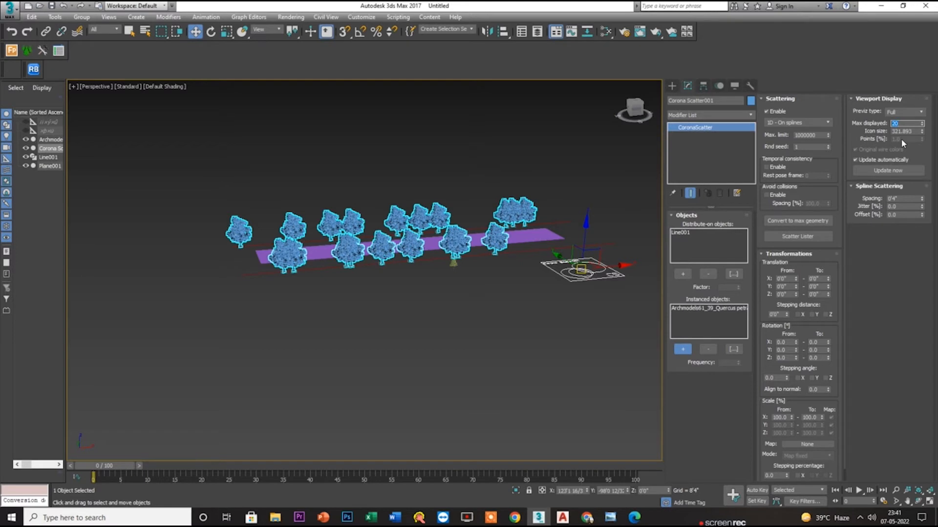
middle_click_drag(398, 294, 389, 313, "alt")
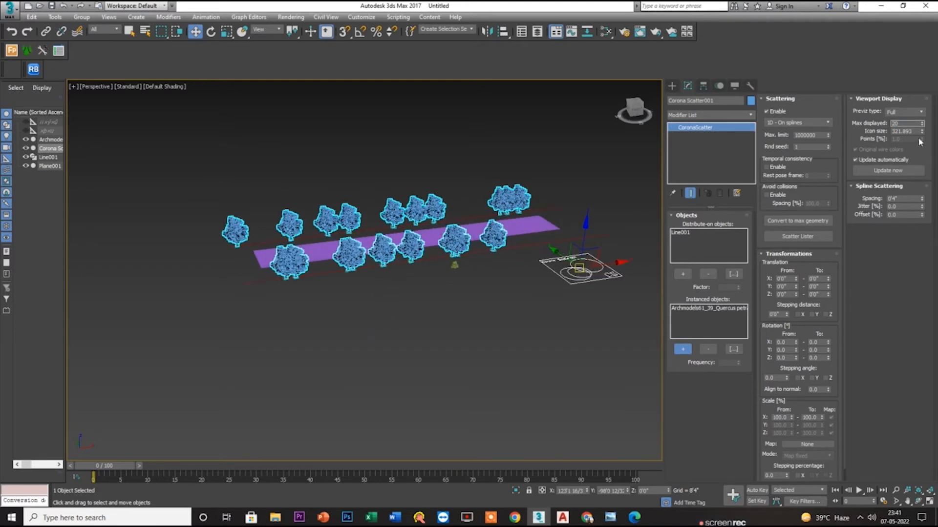
double_click(899, 198)
type("1")
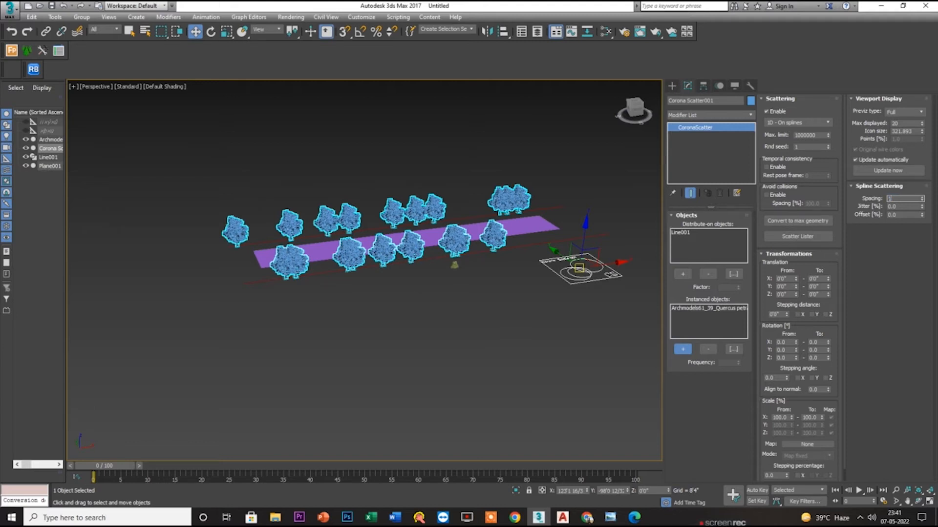
type("0'")
key("Return")
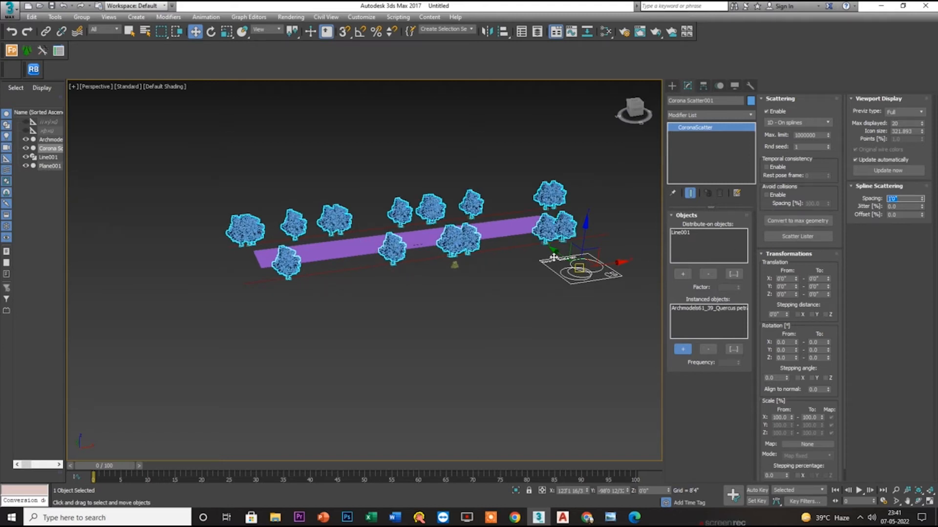
type("20'")
key("Return")
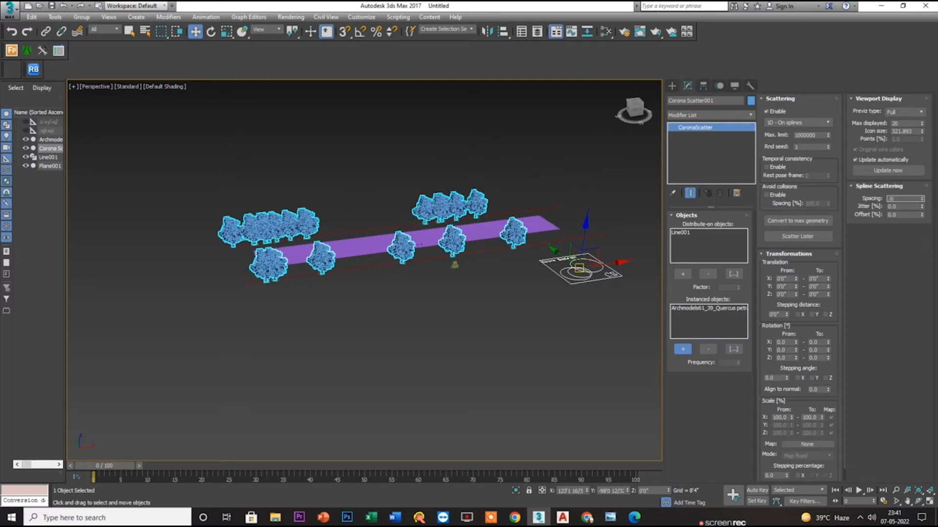
- Reduce the scatter's spline spacing to 0'0 16/32" and raise its maximum displayed instances to 39
type("6")
key("Return")
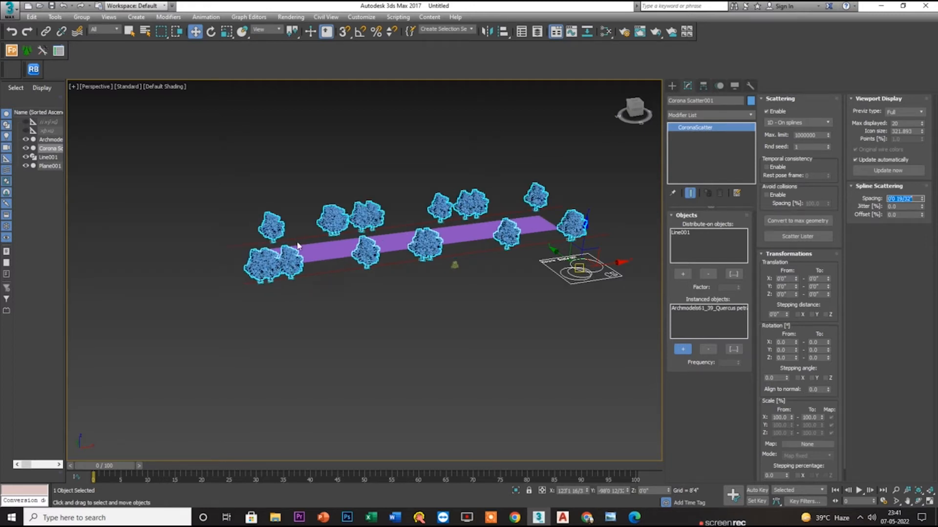
scroll(299, 246, "up", 3)
scroll(272, 251, "down", 2)
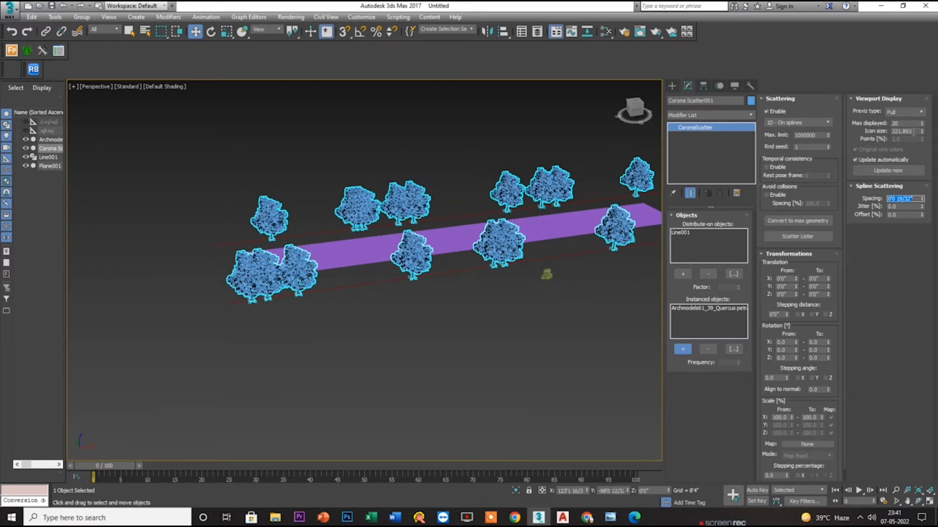
left_click_drag(921, 123, 928, 118)
left_click_drag(922, 200, 926, 205)
middle_click_drag(415, 293, 537, 273, "alt")
- Move both splines of the roadside line inward so the tree rows stand closer to the road plane's edges
key("alt+w")
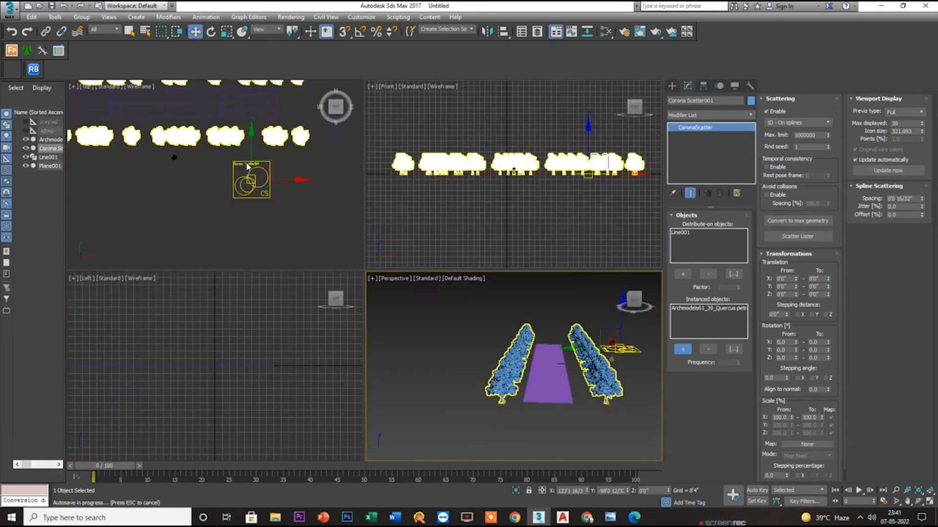
middle_click(249, 181)
key("alt+w")
left_click(223, 193)
scroll(230, 196, "down", 4)
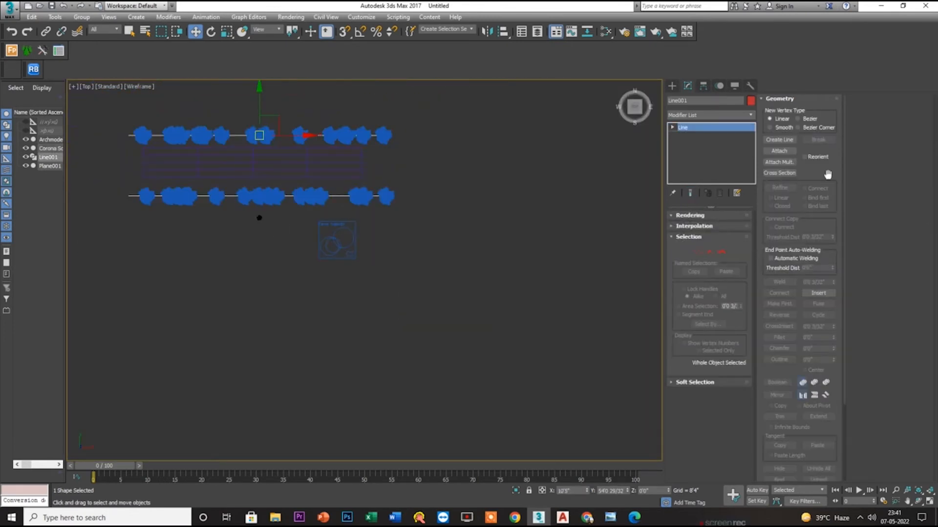
left_click(723, 252)
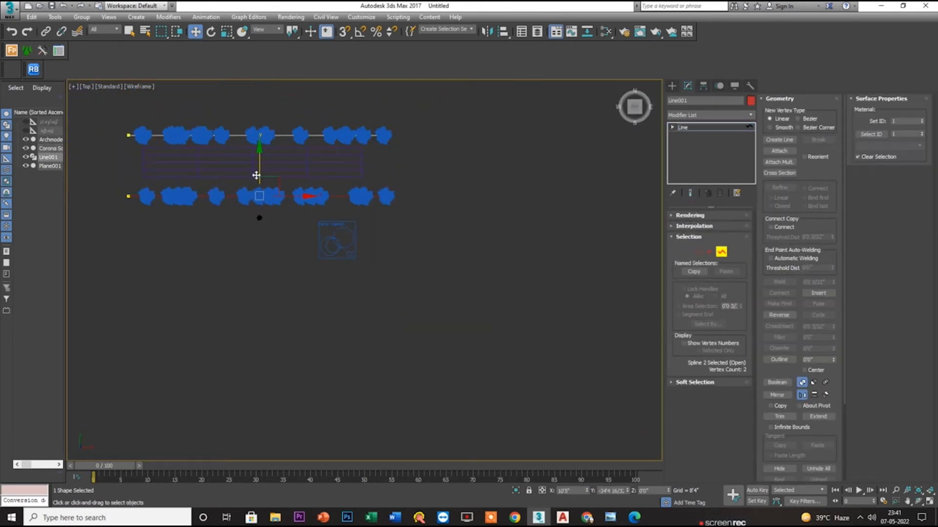
mouse_move(258, 172)
left_mouse_down()
mouse_move(265, 161)
mouse_move(246, 134)
mouse_move(251, 146)
left_mouse_up()
key("p")
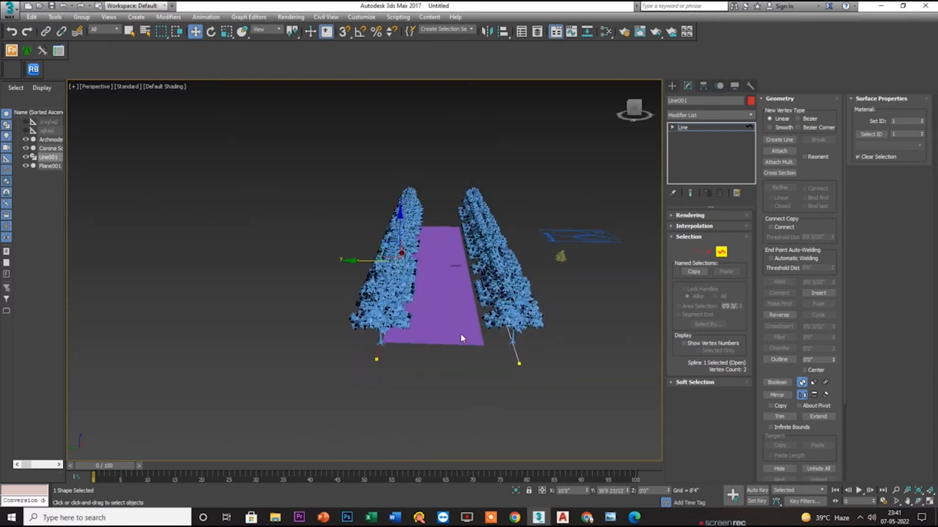
left_click(512, 345)
left_click_drag(465, 267, 446, 273)
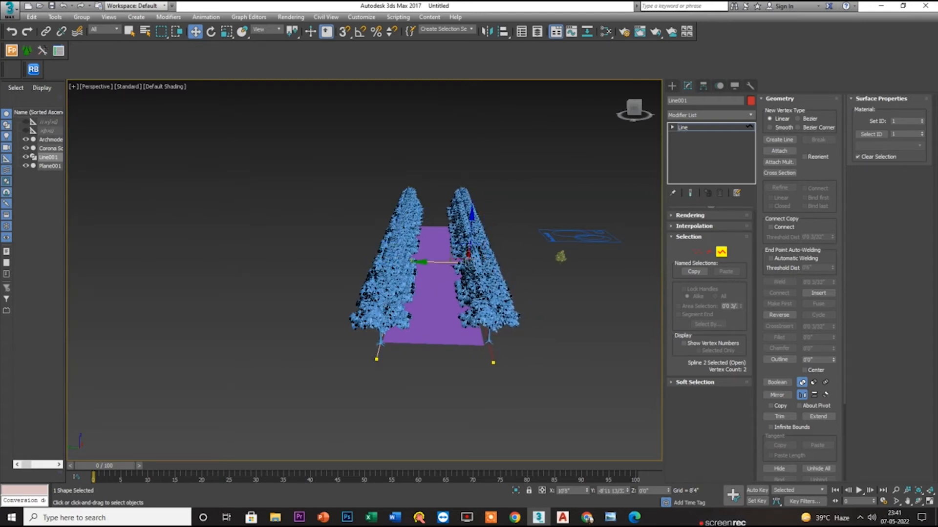
- Create a Corona camera in the Top view at the road plane's left end, aimed along the road between the tree rows
left_click(671, 86)
key("alt+w")
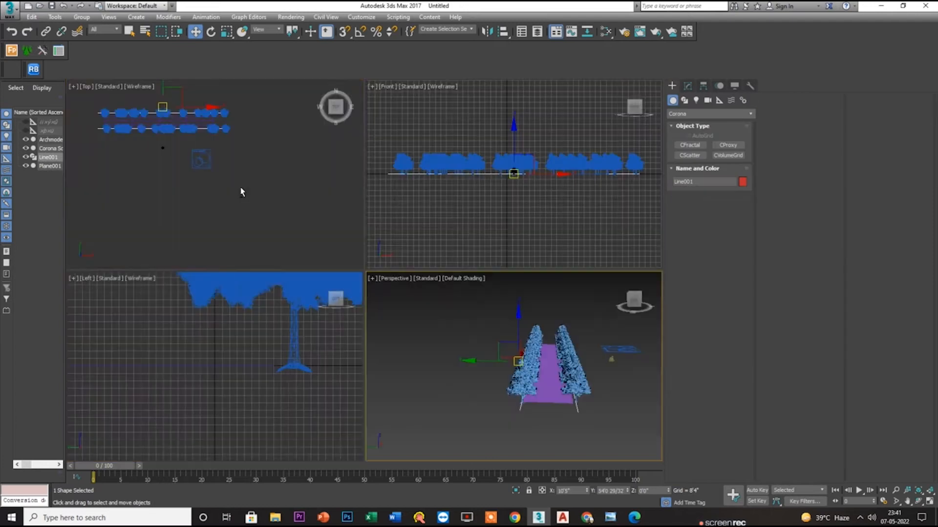
right_click(241, 190)
key("alt+w")
left_click(700, 157)
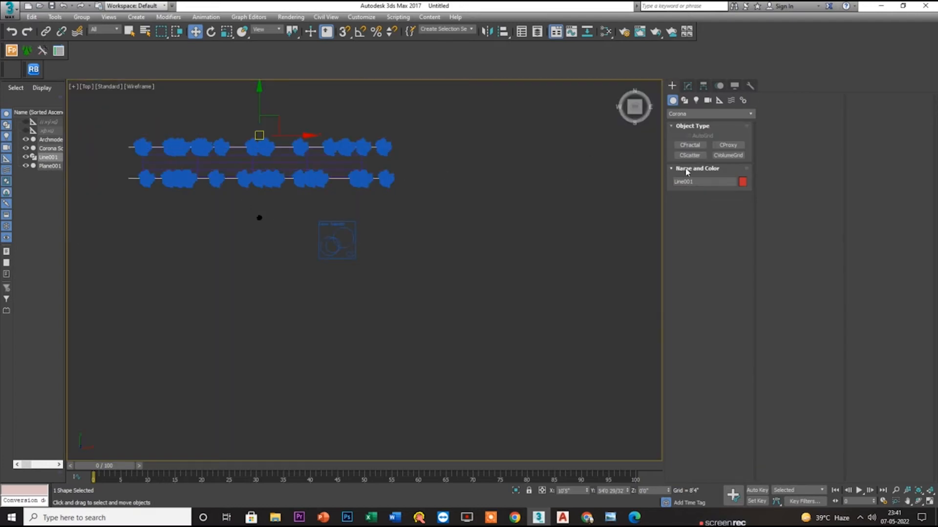
left_click(707, 100)
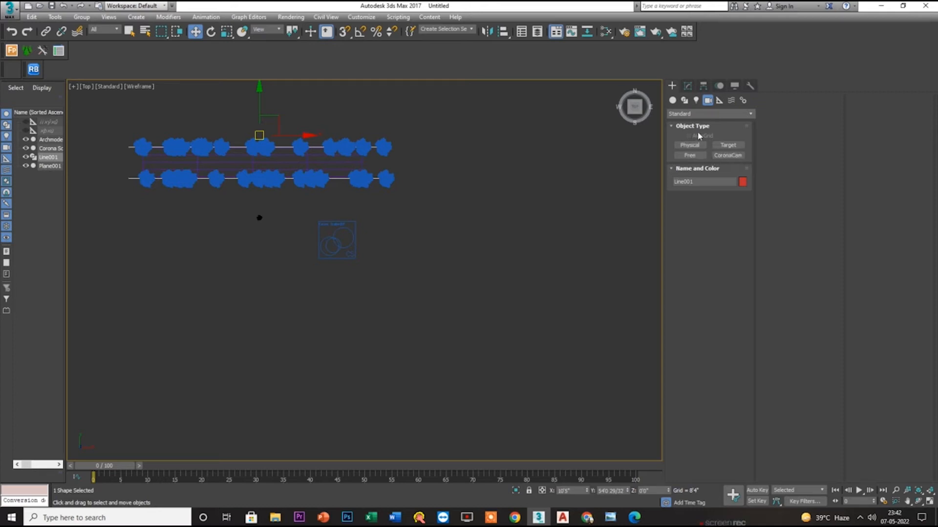
left_click(722, 156)
scroll(187, 177, "up", 2)
left_click_drag(133, 155, 220, 154)
key("w")
key("p")
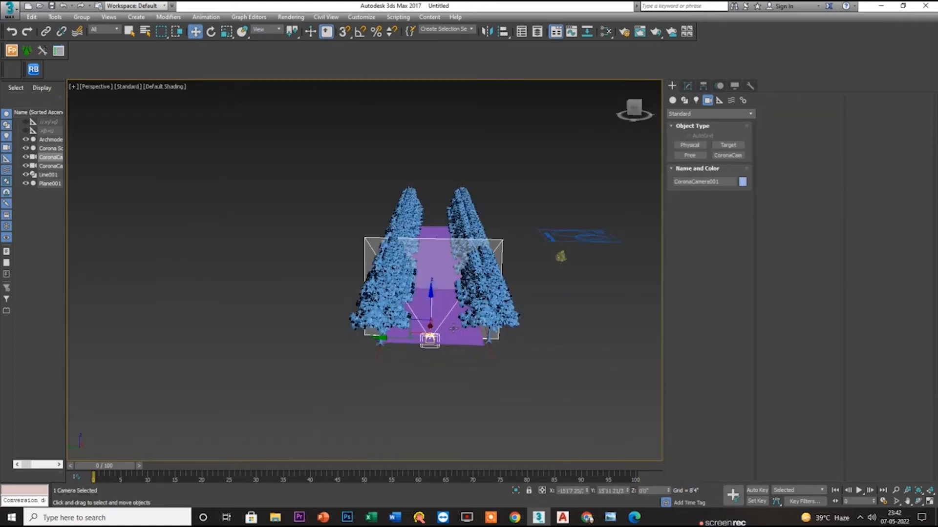
- Look through the Corona camera, raise it to a height of about 7'1", and check its position in the Top view
key("c")
middle_click_drag(453, 329, 454, 373)
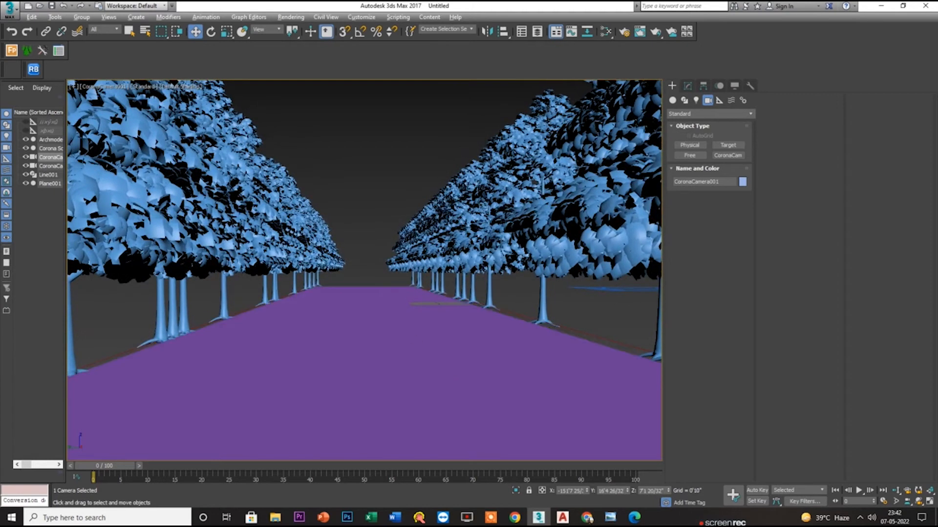
key("alt+w")
right_click(177, 157)
key("alt+w")
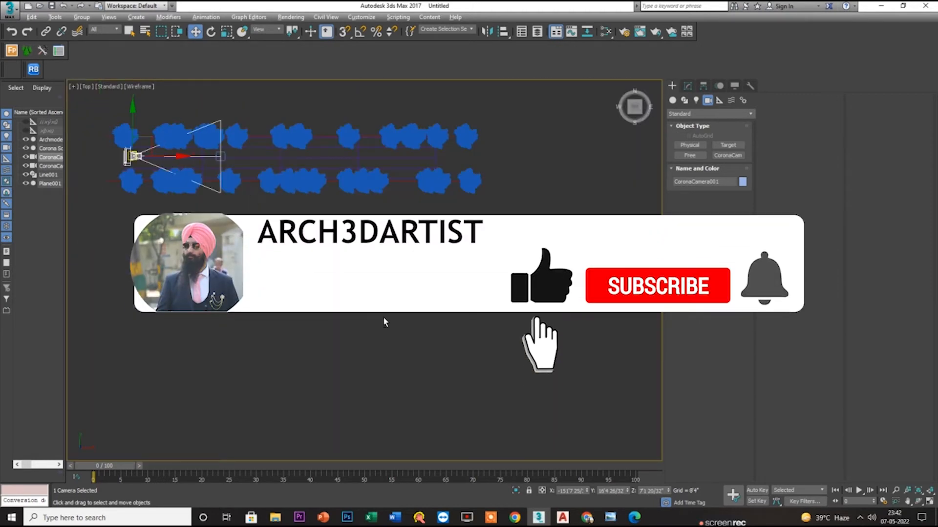
key("alt+w")
right_click(465, 350)
key("alt+w")
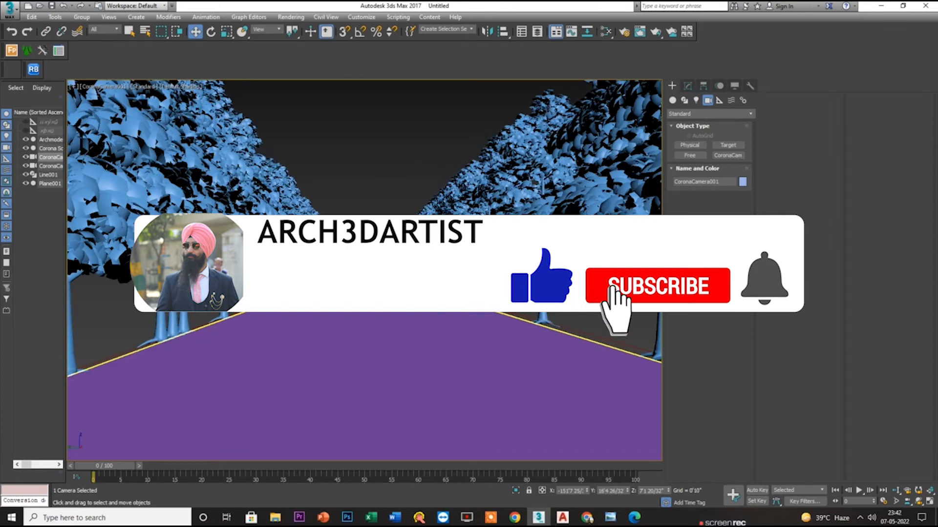
- Clone the road plane in the Top view as one copy named Plane002, placed above the original
key("alt+w")
left_click(199, 190)
key("alt+w")
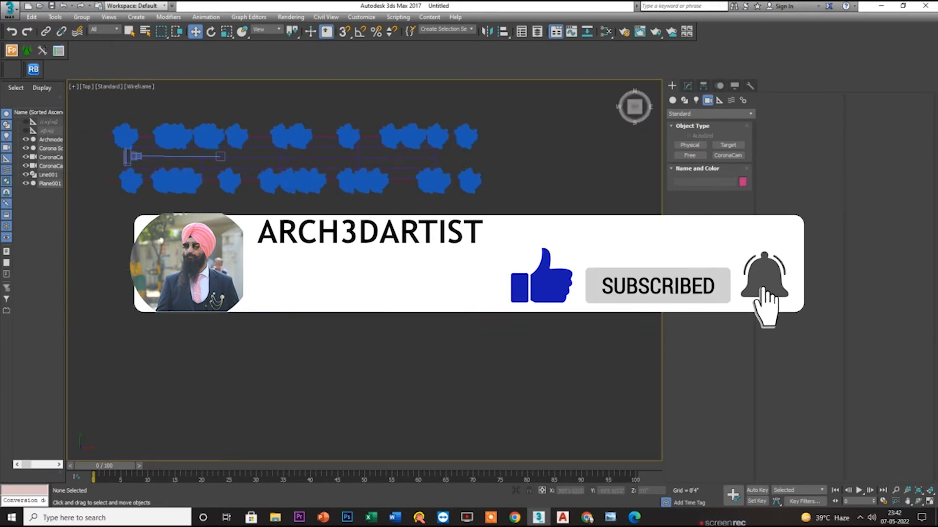
left_click(346, 167)
scroll(346, 168, "down", 2)
mouse_move(302, 143)
left_mouse_down()
mouse_move(308, 98)
mouse_move(313, 105)
left_mouse_up()
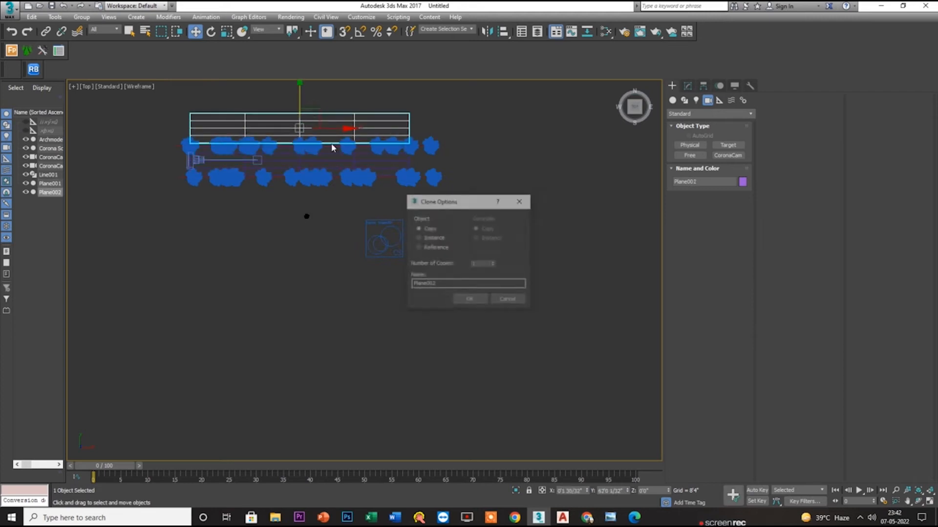
left_click(473, 302)
- Move the copied plane in the camera view against the road's left edge, beneath the trees
key("alt+w")
key("alt+w")
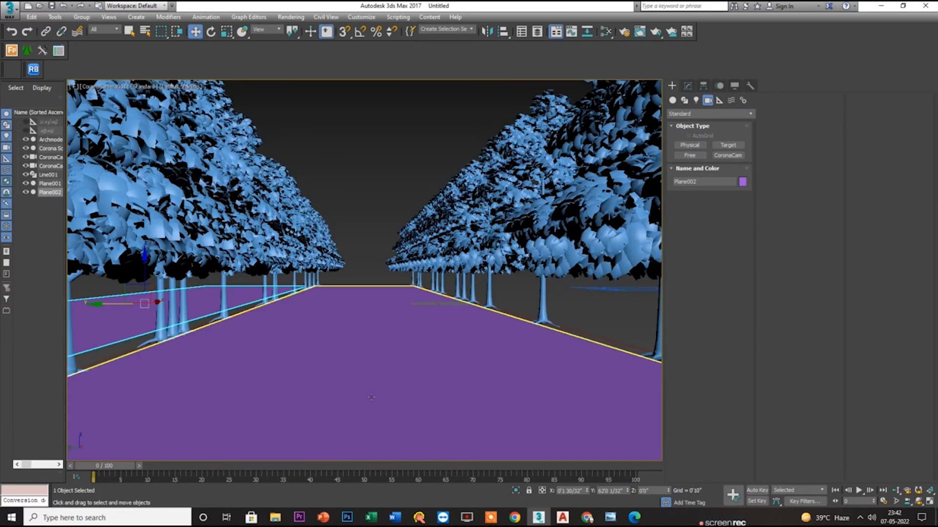
left_click_drag(131, 312, 266, 321)
- Clone the side plane to the road's right side as a copy named Plane003, and select the tree scatter
mouse_move(701, 357)
left_mouse_down("shift")
mouse_move(540, 375)
mouse_move(544, 363)
left_mouse_up("shift")
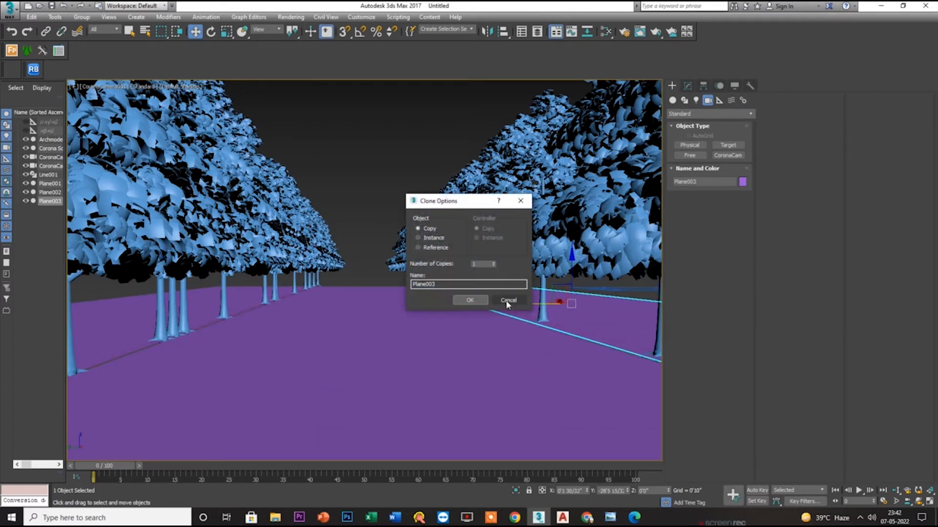
left_click(467, 300)
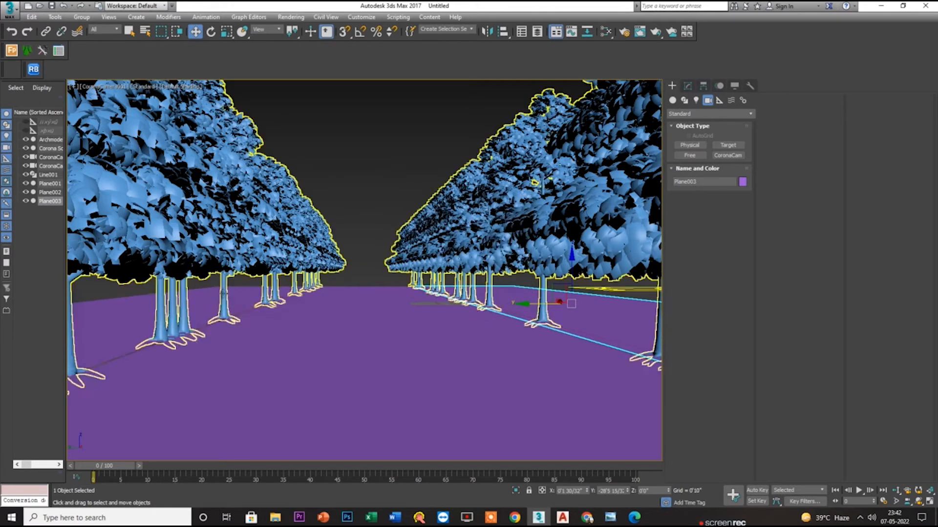
left_click(223, 291)
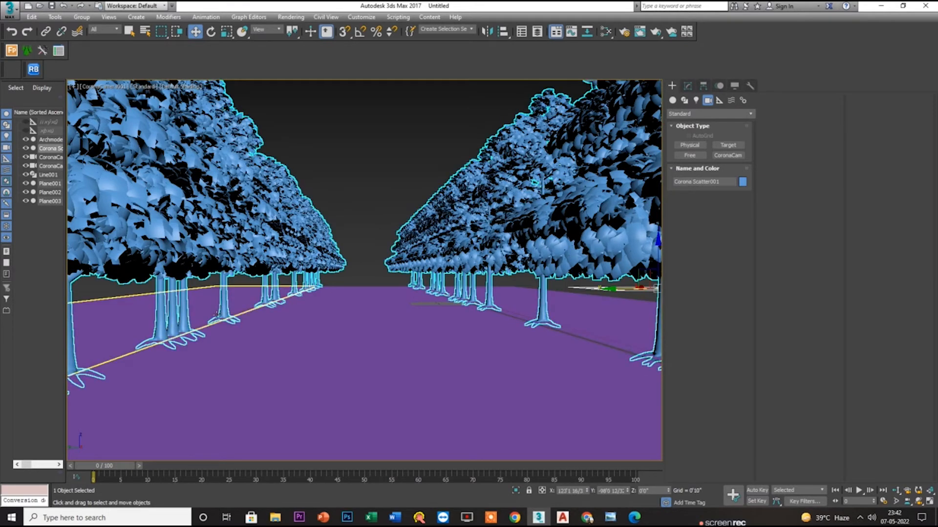
- Move the splines of Line001 in the Top view outward from the road, so the scattered trees stand on the side planes
key("alt+w")
key("alt+w")
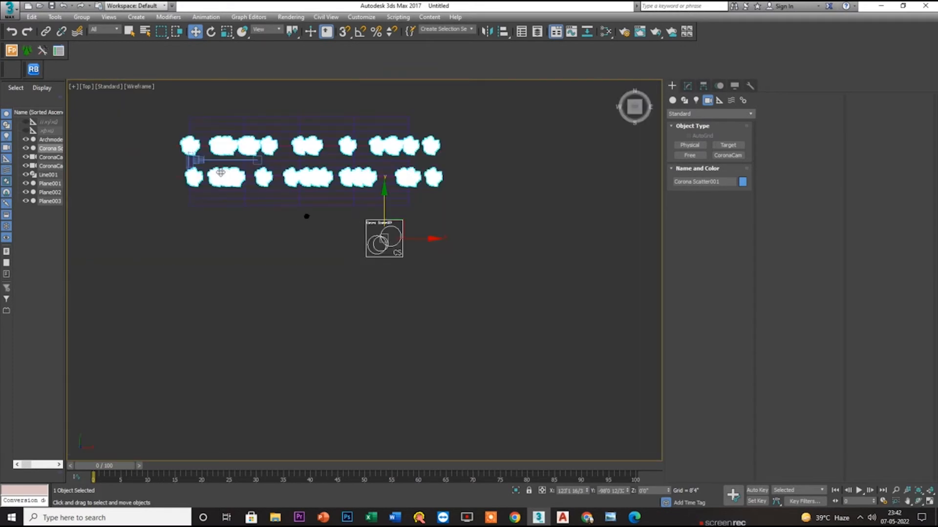
left_click(199, 145)
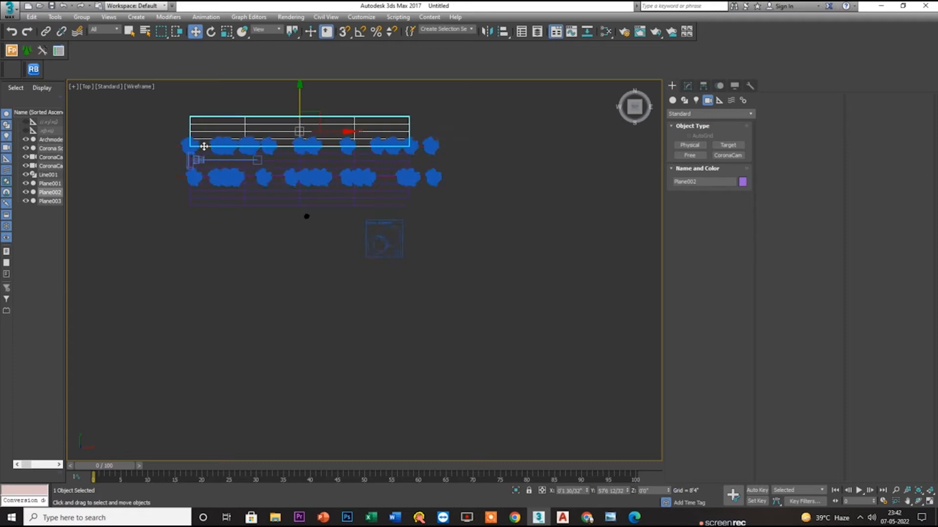
left_click(176, 146)
left_click(687, 86)
left_click(721, 252)
left_click_drag(305, 162, 290, 134)
key("alt+w")
key("alt+w")
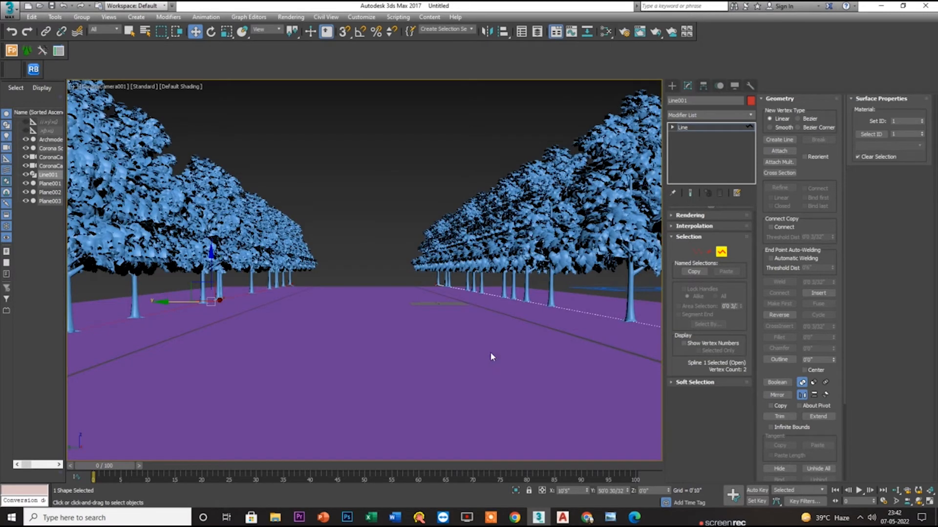
left_click(673, 86)
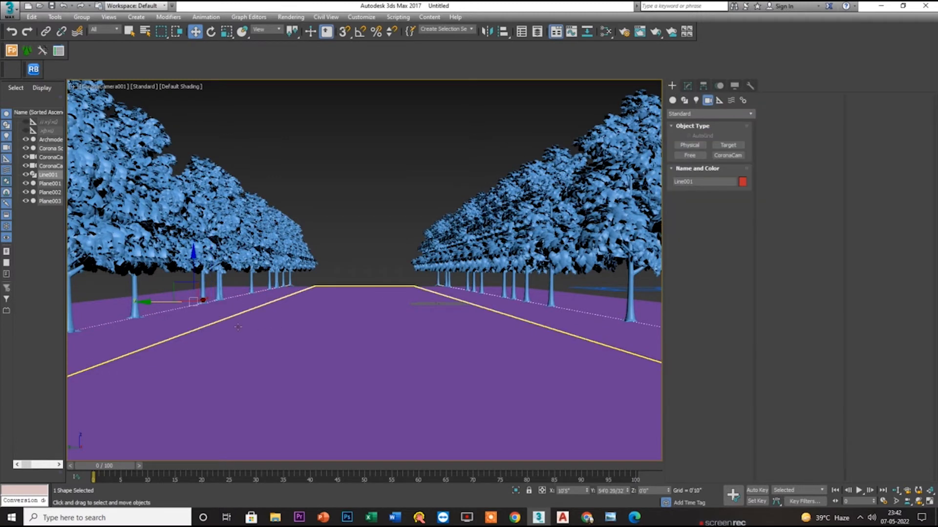
- Select the left side plane and open the Slate Material Editor with an empty area in its node view
left_click(204, 319)
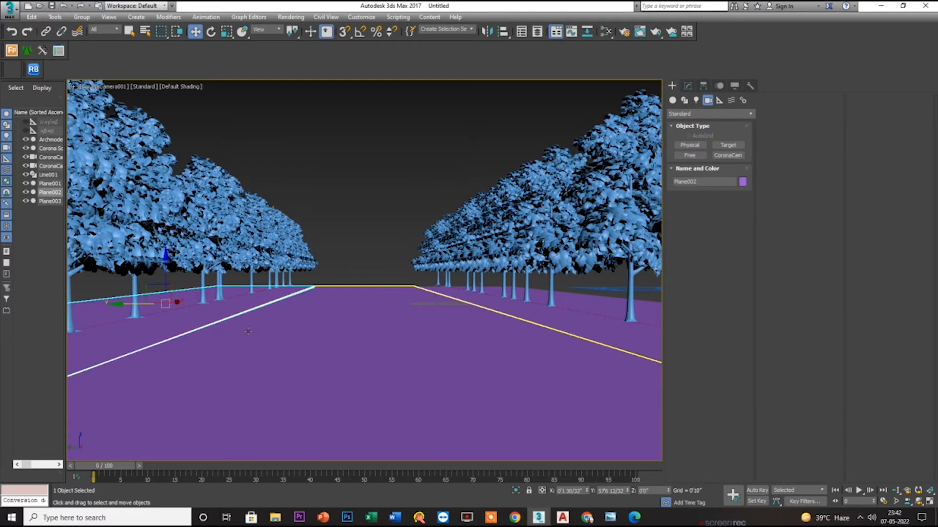
key("m")
scroll(687, 197, "down", 1)
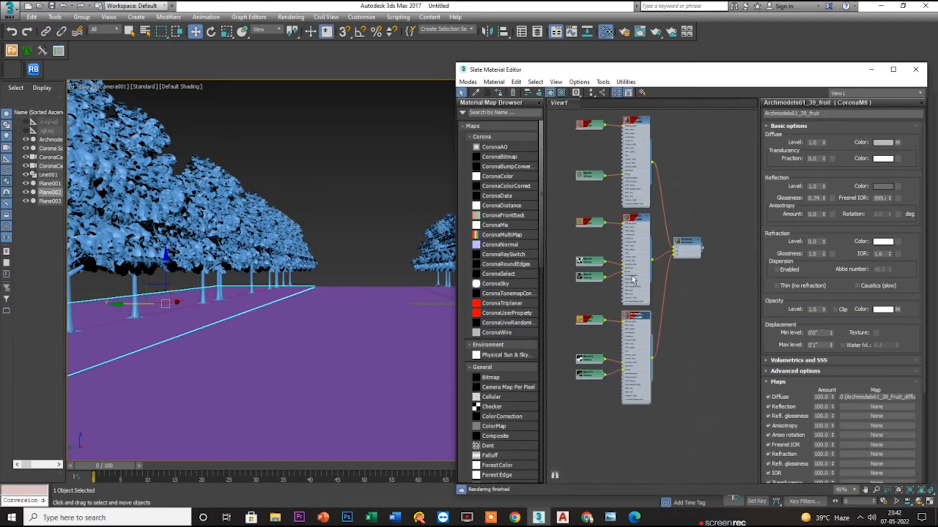
middle_click_drag(582, 286, 756, 182)
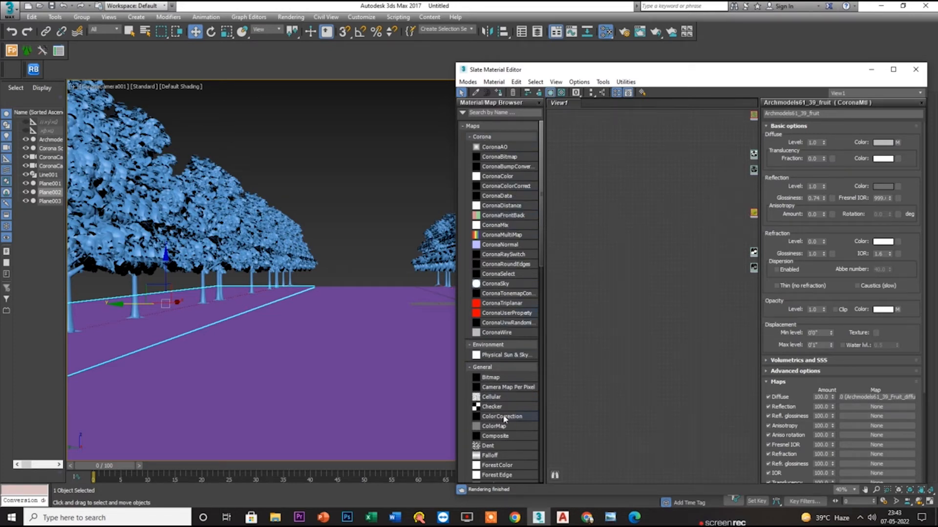
- Collapse the unneeded map and material categories and add a CoronaMtl node to the node view, showing its parameters
scroll(504, 423, "down", 4)
scroll(499, 196, "up", 4)
left_click(486, 139)
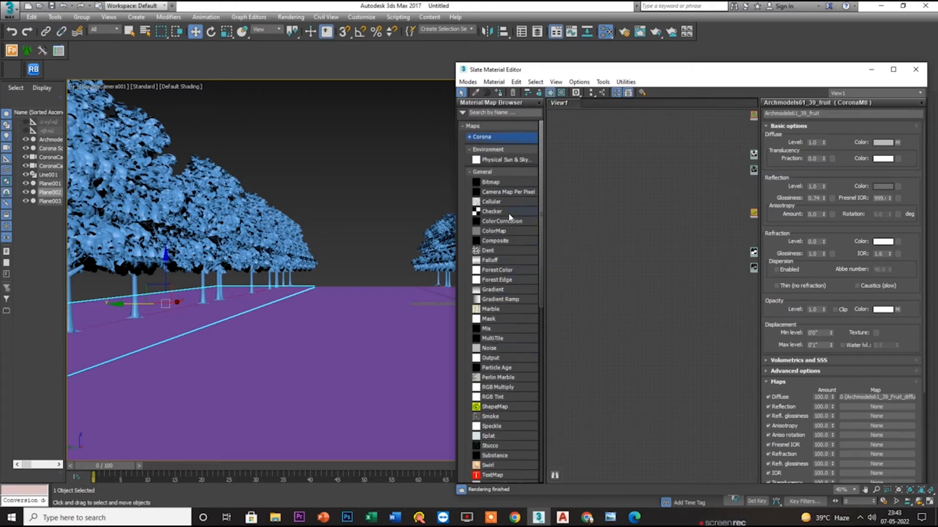
left_click(490, 171)
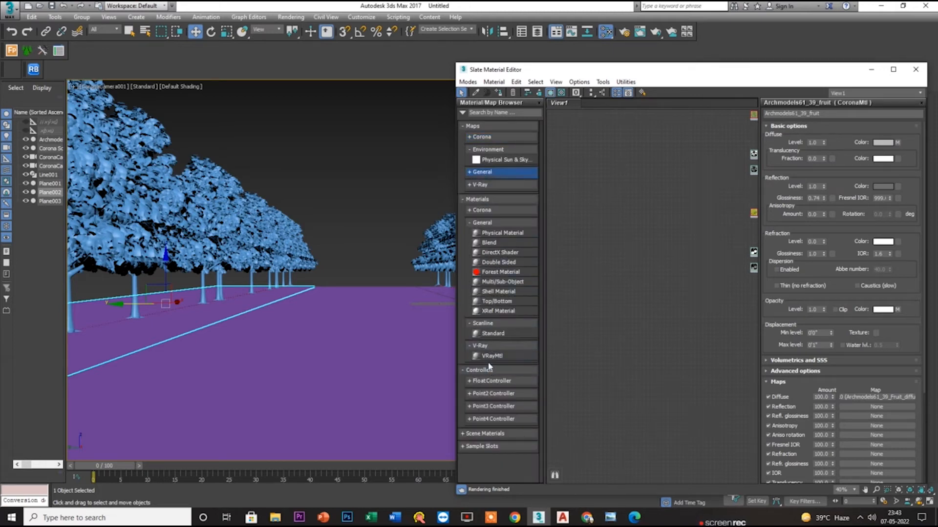
left_click(481, 346)
left_click(477, 210)
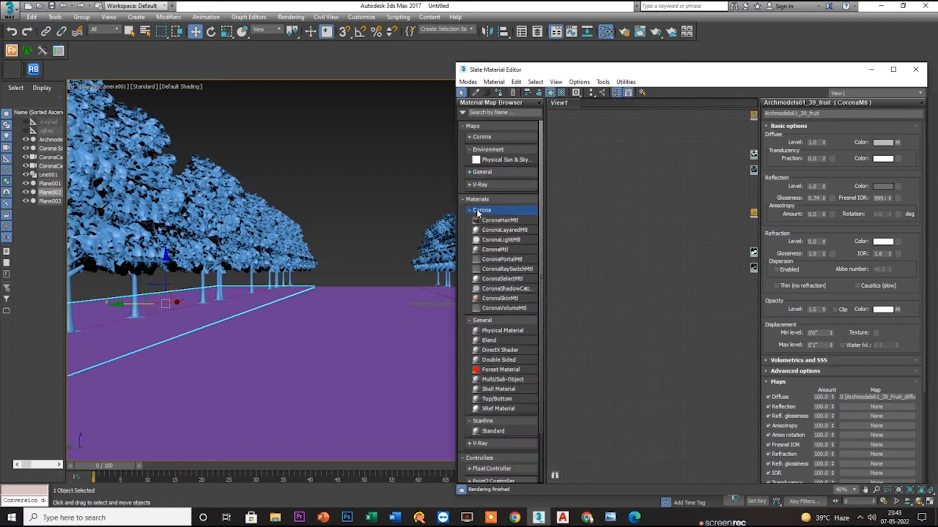
left_click_drag(495, 250, 687, 169)
double_click(686, 170)
- Add a Bitmap map to the new material's diffuse color and browse to the all maps for 3d\tree texture folder
left_click_drag(615, 191, 617, 192)
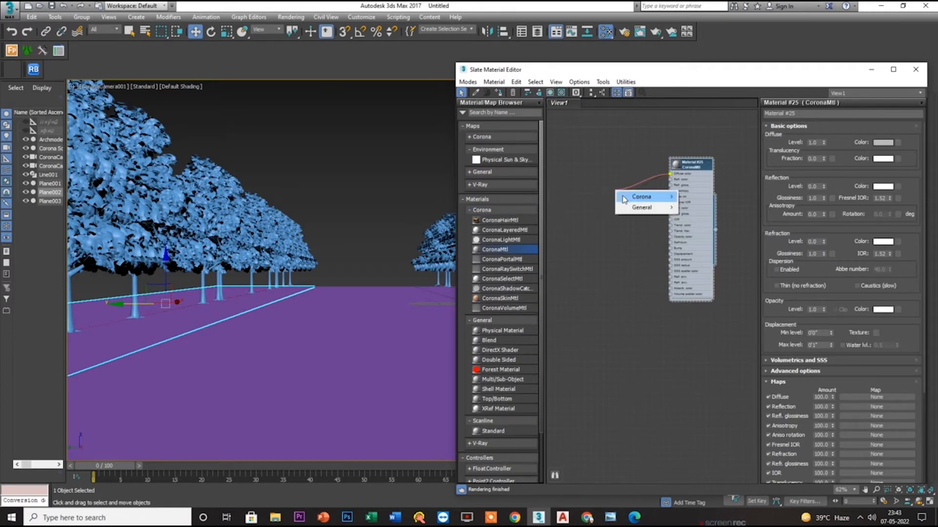
mouse_move(649, 196)
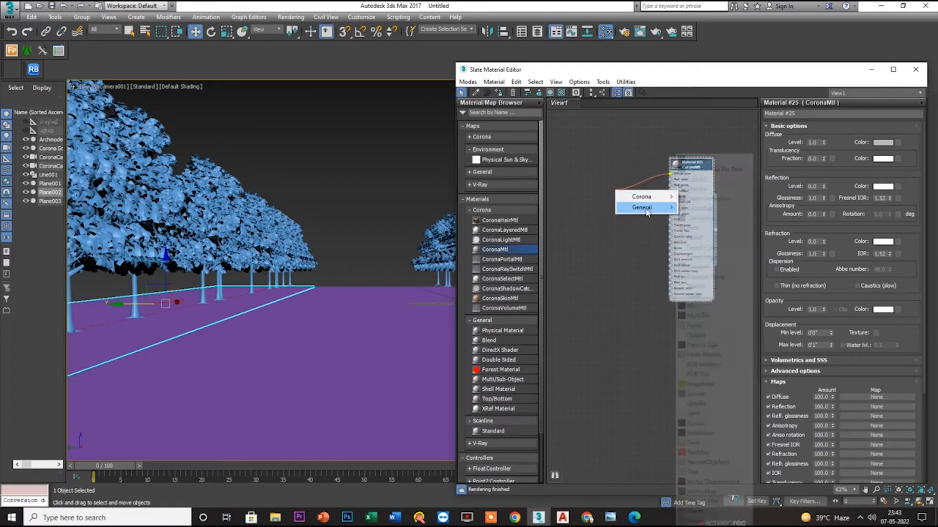
left_click(699, 206)
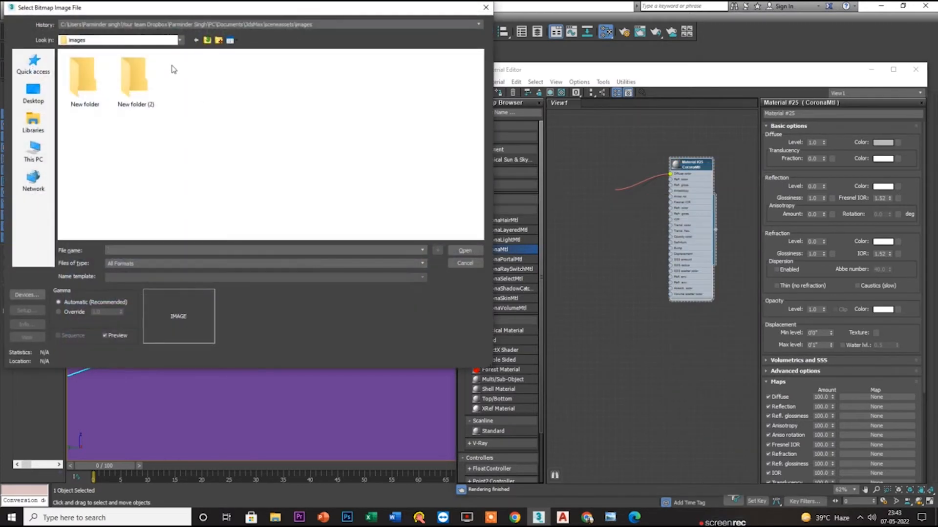
left_click(206, 41)
left_click(127, 24)
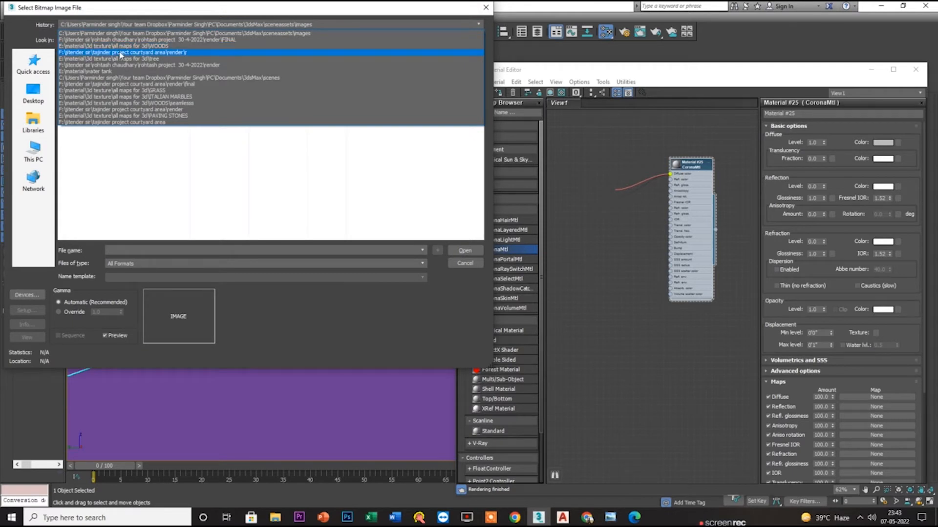
left_click(120, 59)
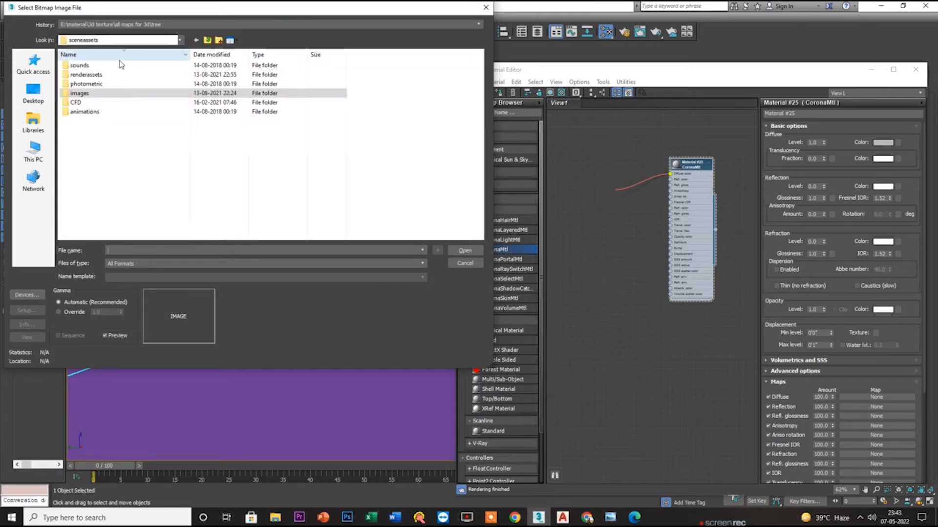
scroll(263, 222, "down", 5)
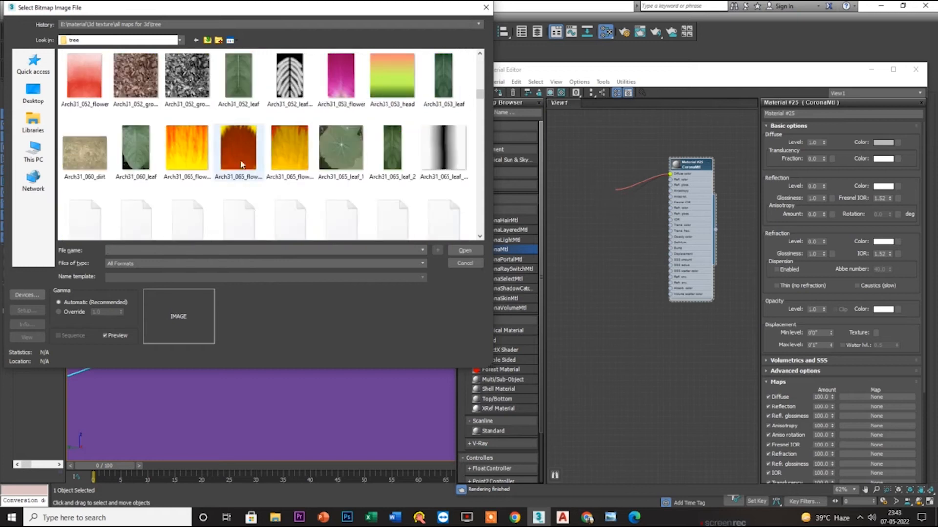
- Preview the Arch31_052_ground image at full size and load it as the diffuse bitmap
left_click(130, 81)
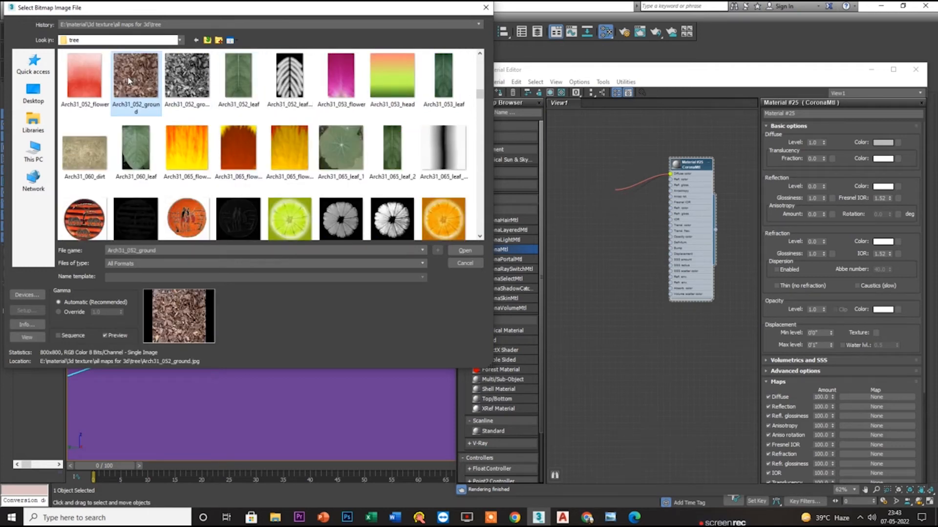
right_click(123, 73)
left_click(152, 104)
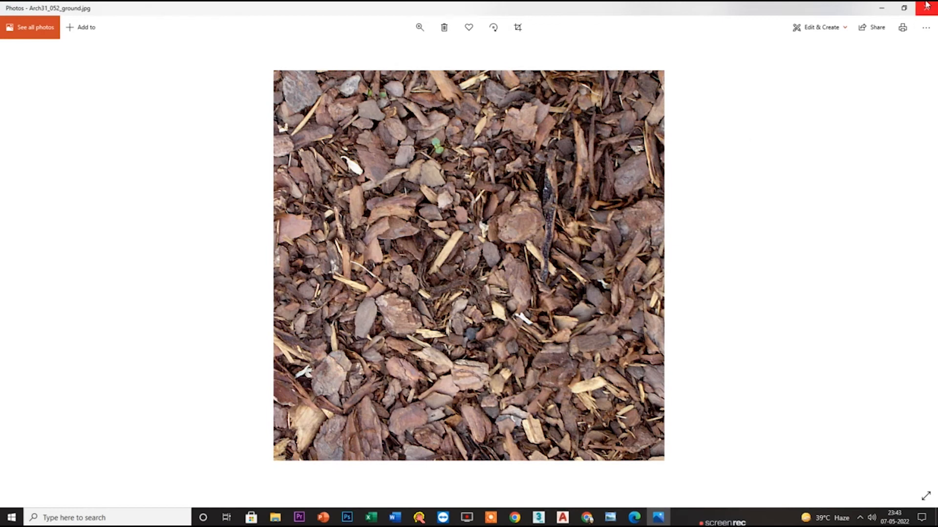
left_click(926, 6)
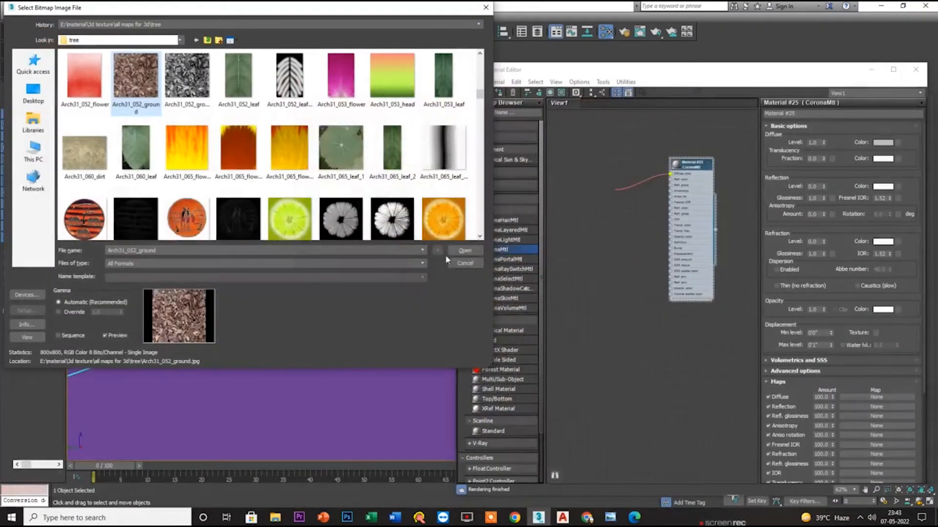
left_click(465, 251)
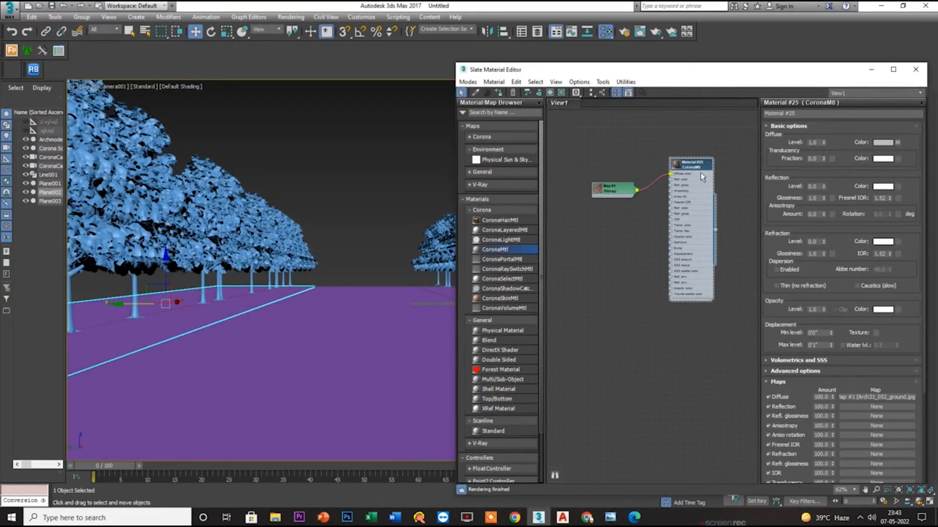
- Assign the bark-ground material to the selected left side plane and close the material editor
right_click(700, 173)
left_click(704, 187)
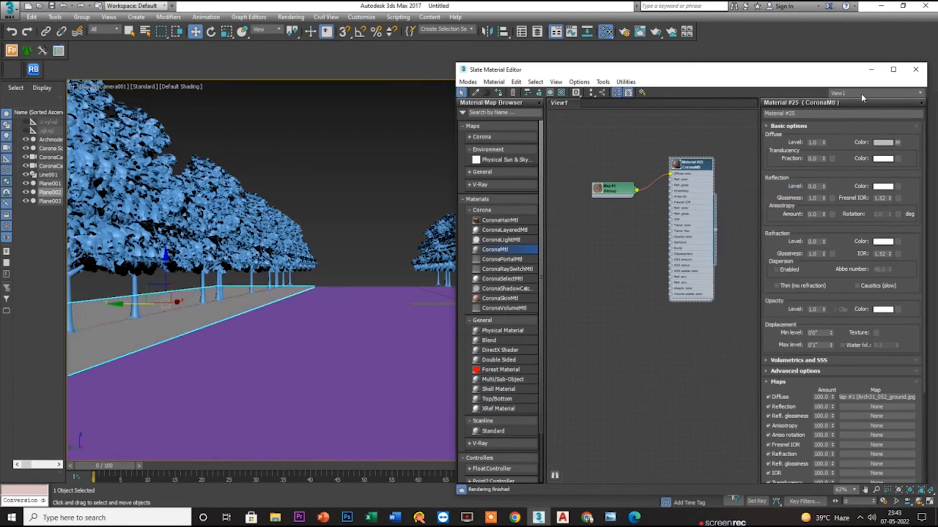
left_click(916, 68)
- Add a UVW Map modifier to the left side plane and set its mapping type to Box
left_click(687, 85)
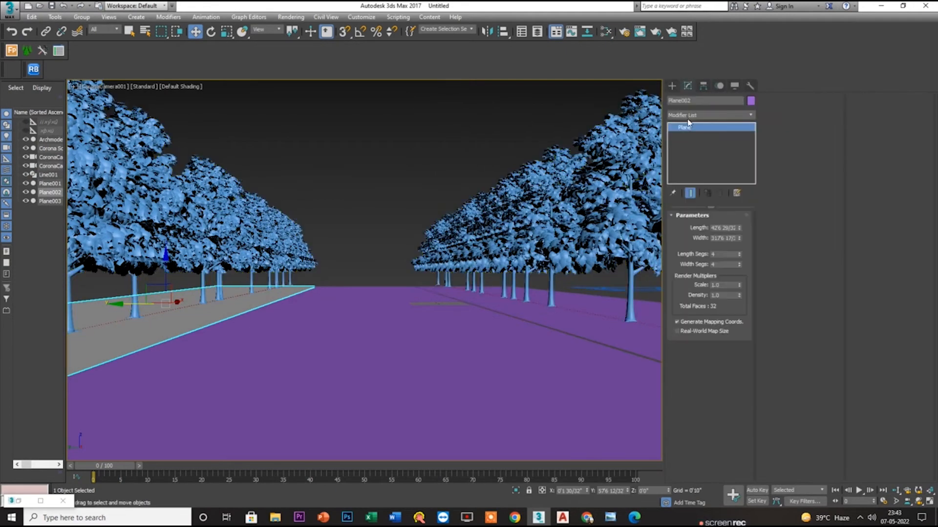
left_click(689, 115)
key("u")
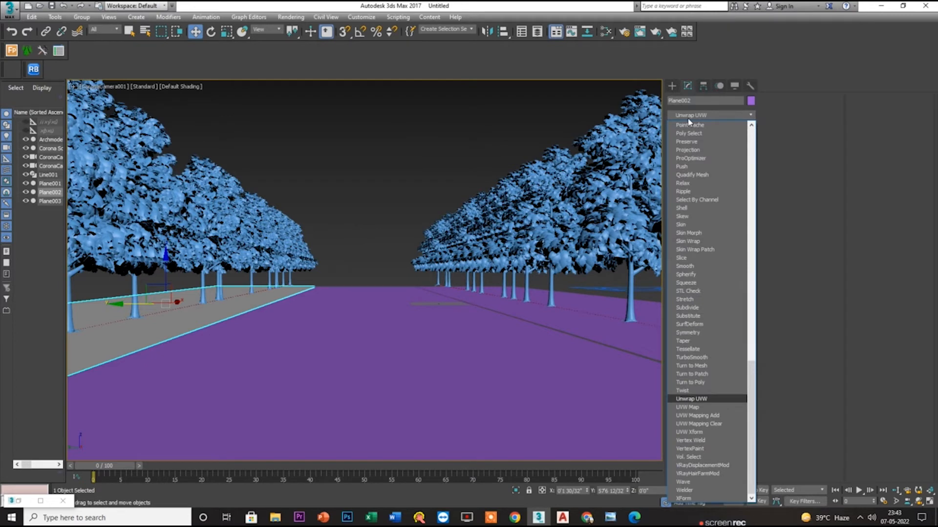
left_click(691, 406)
left_click(700, 281)
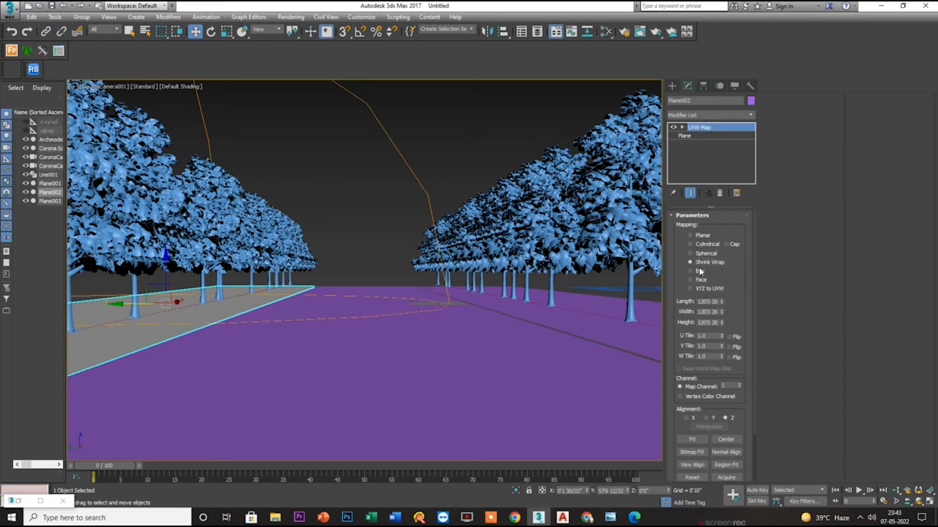
left_click(698, 272)
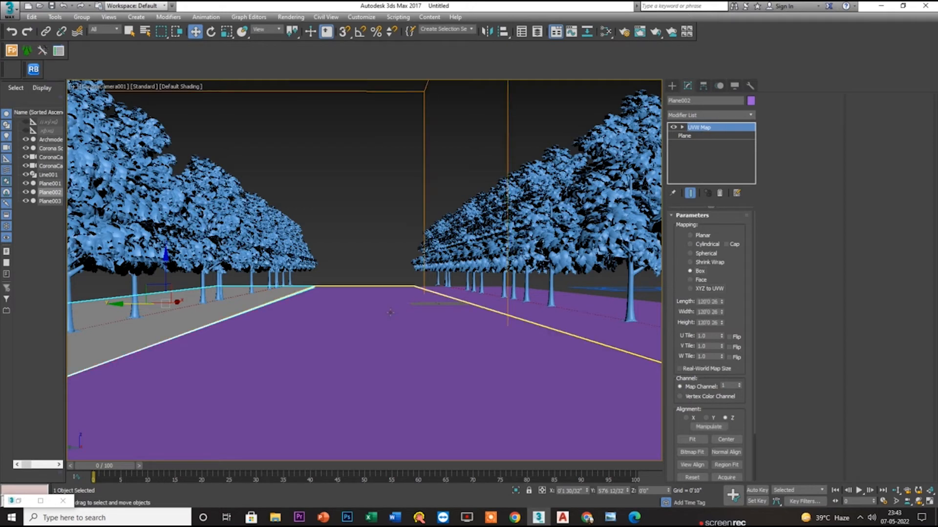
- Show the material's texture in a Perspective view framed on the left side plane, and minimize the material editor
key("p")
key("z")
middle_click_drag(235, 321, 486, 287, "alt")
key("m")
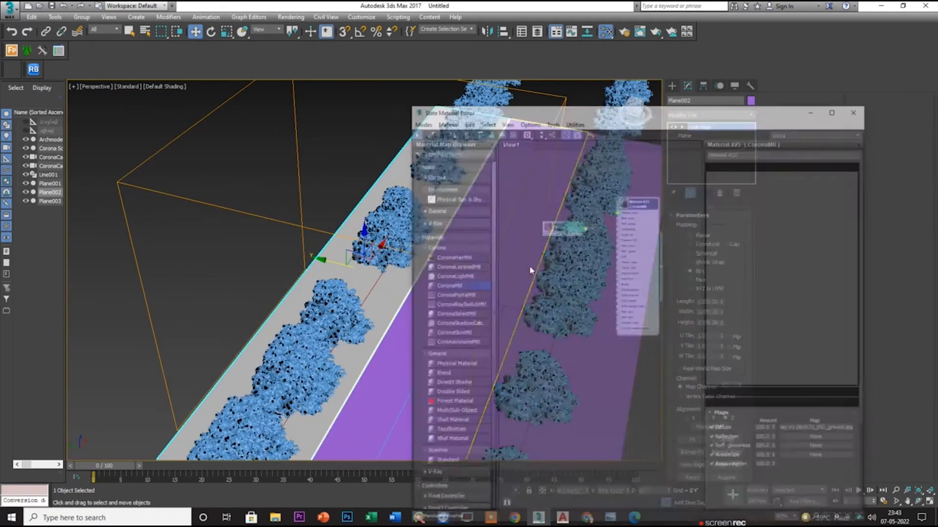
left_click(549, 93)
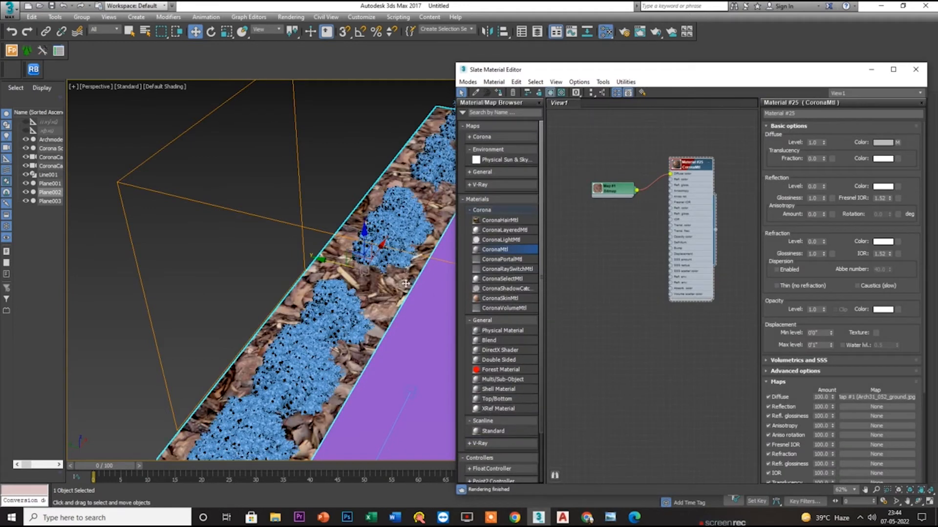
scroll(293, 244, "up", 3)
left_click(872, 69)
- Scale down the UVW Map gizmo of the left side plane so the ground texture repeats at a finer size
left_click(682, 127)
left_click(699, 136)
scroll(488, 304, "down", 5)
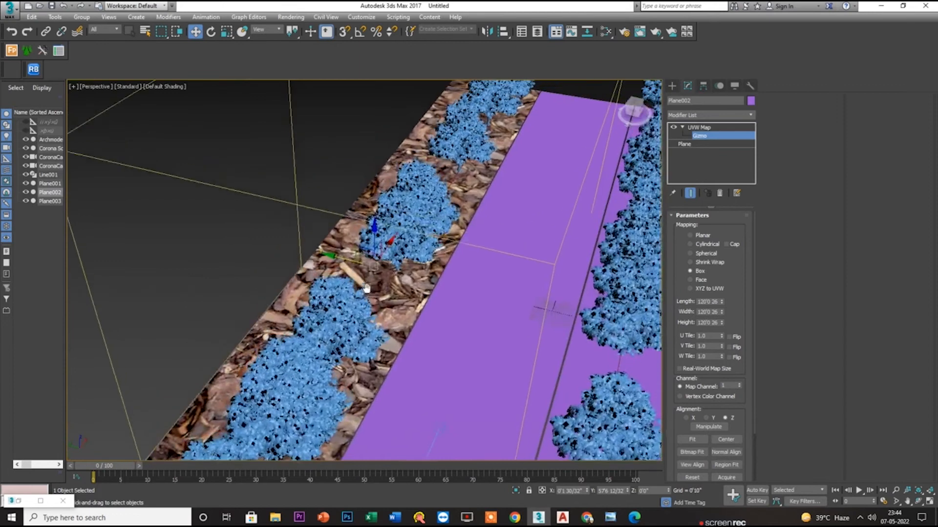
left_click_drag(487, 303, 487, 305)
scroll(379, 275, "up", 5)
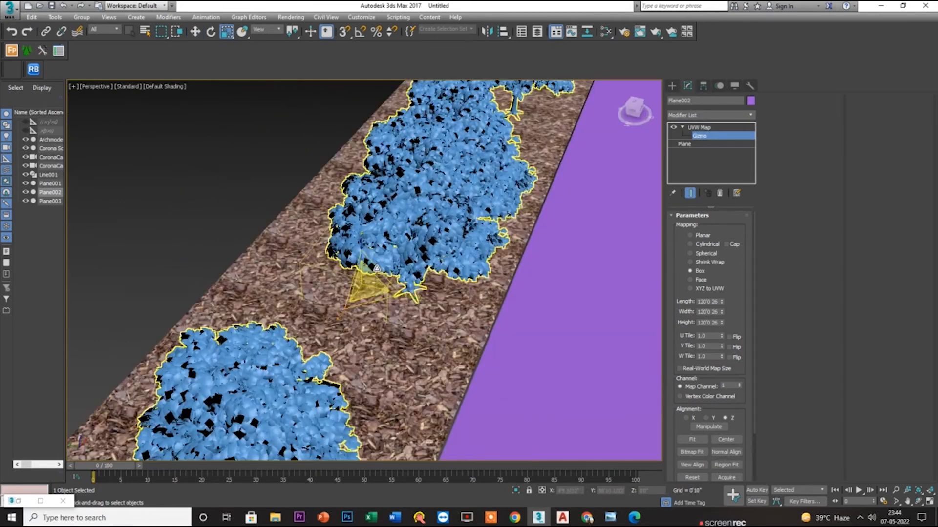
left_click_drag(355, 345, 355, 353)
key("w")
middle_click_drag(356, 362, 391, 318, "alt")
scroll(391, 317, "up", 3)
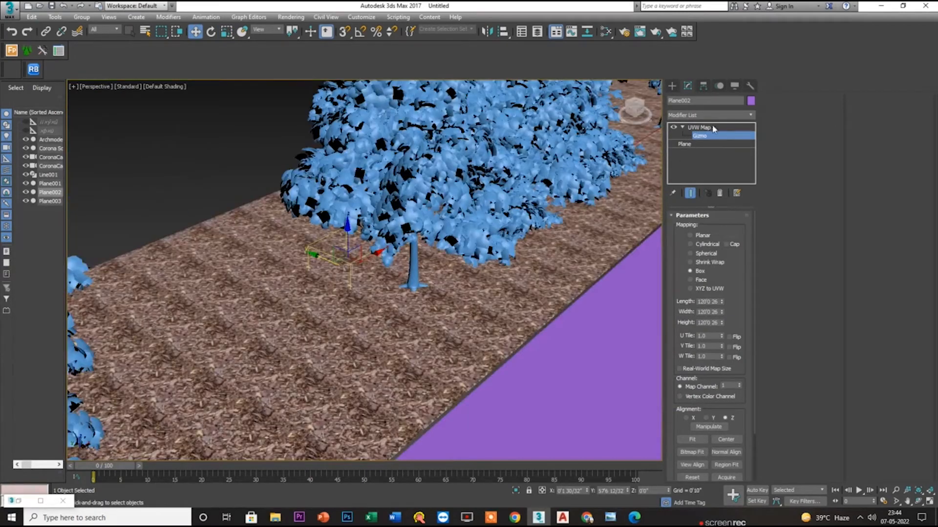
key("ctrl+b")
- Replace the material's diffuse bitmap with Arch41_001_ground_diffuse from the tree texture folder
key("m")
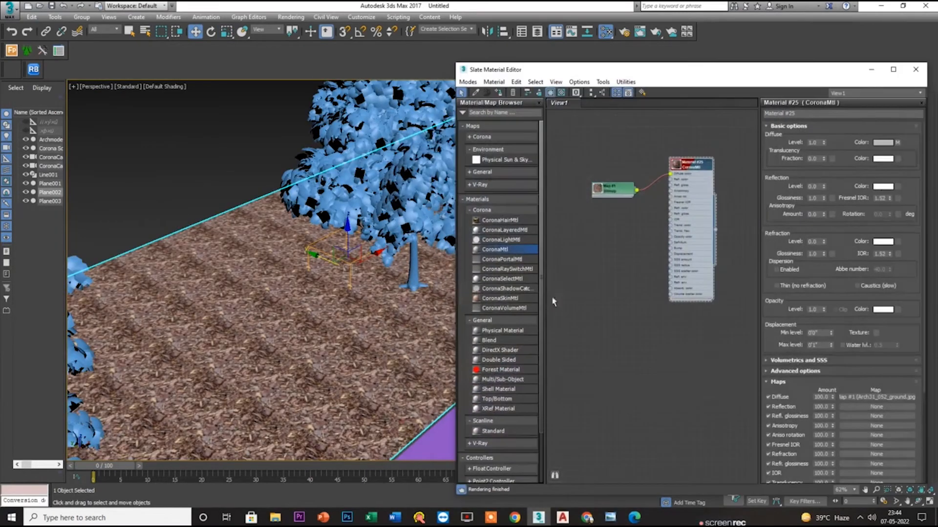
double_click(609, 192)
left_click(850, 251)
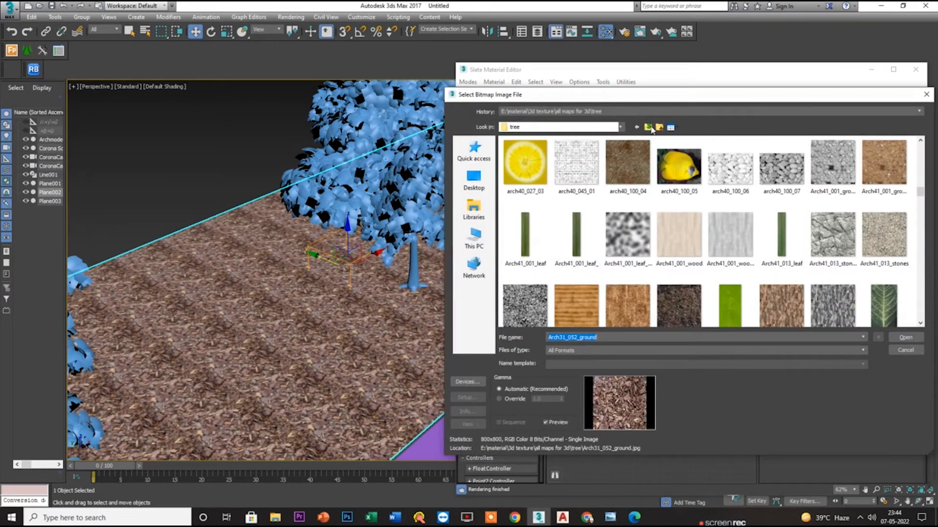
scroll(709, 254, "down", 1)
scroll(726, 249, "up", 1)
double_click(884, 163)
- Examine the tiling of the new ground texture around the trees on the left side plane, with the material editor minimized
scroll(360, 337, "up", 3)
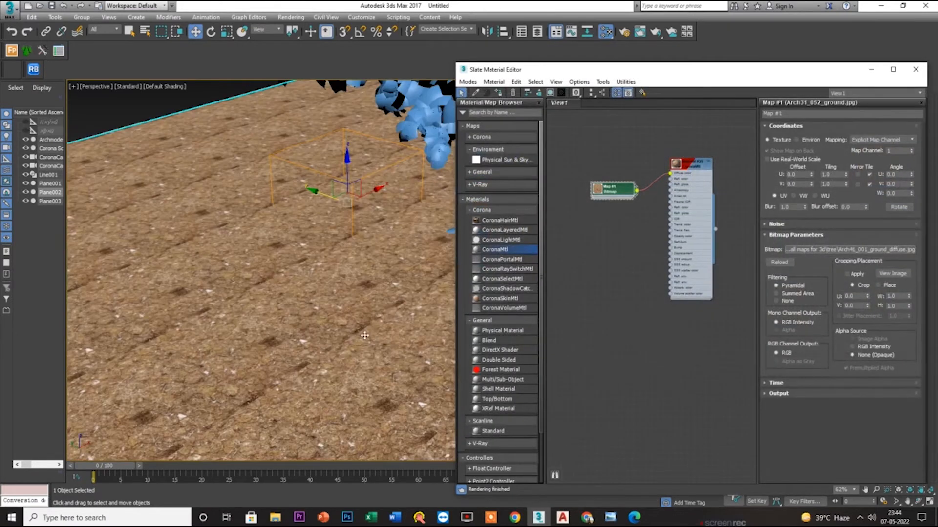
scroll(355, 362, "down", 3)
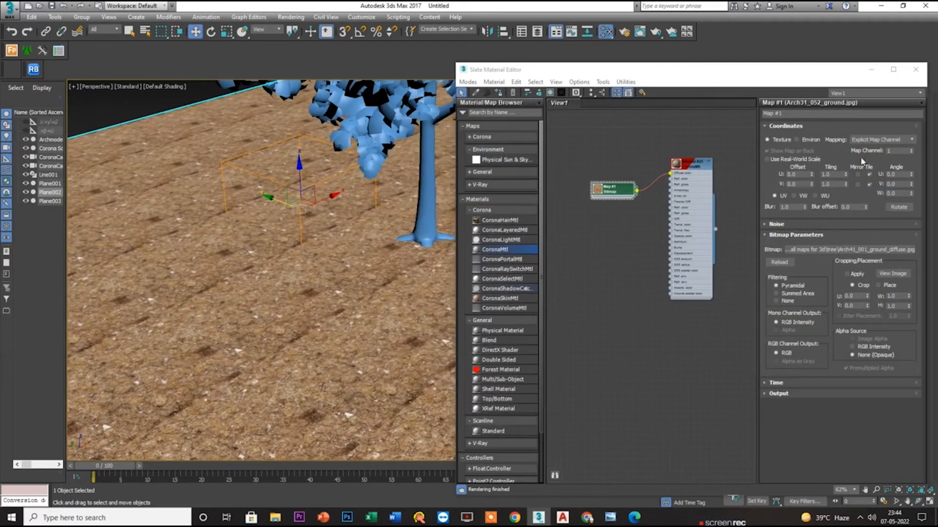
left_click(871, 70)
scroll(461, 293, "down", 3)
middle_click_drag(500, 336, 274, 340)
scroll(212, 337, "down", 3)
scroll(195, 310, "up", 5)
middle_click_drag(131, 284, 366, 300)
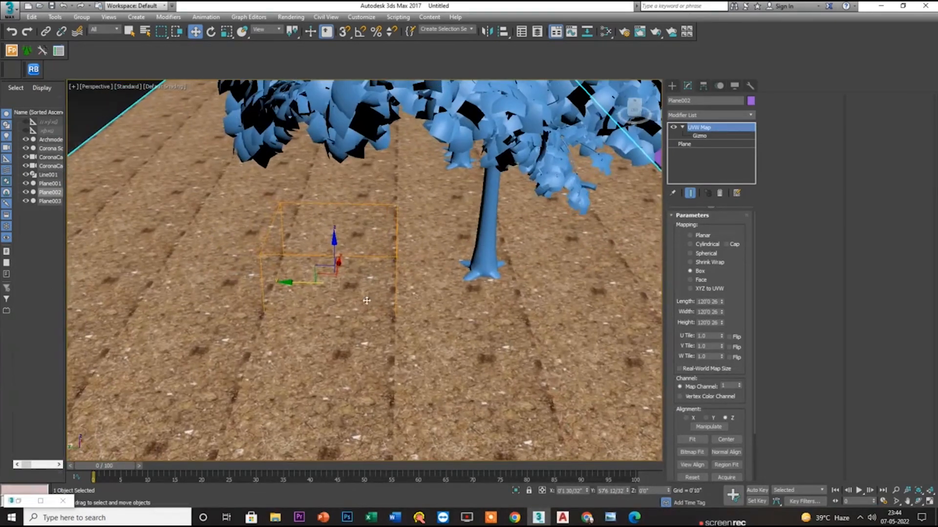
- Scale up the UVW Map gizmo of the left side plane so its ground texture repeats at a larger size
left_click(707, 137)
key("r")
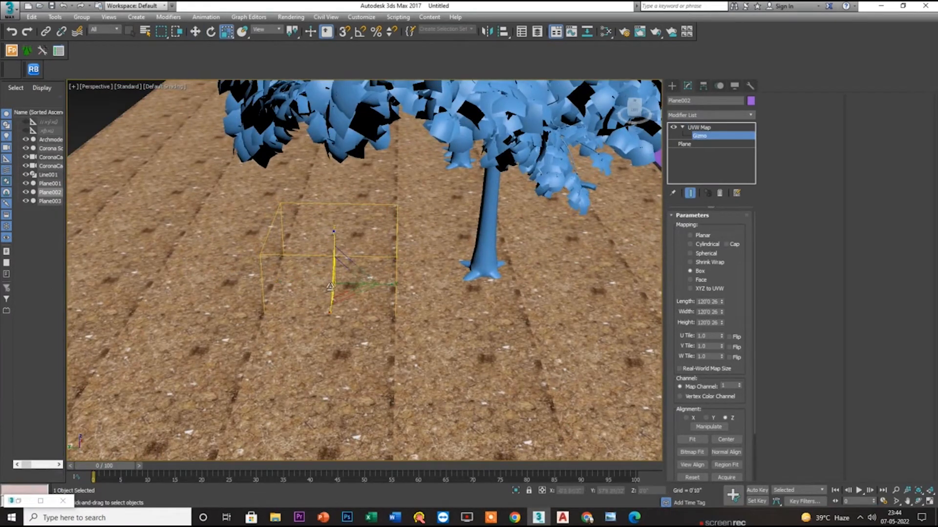
mouse_move(341, 279)
left_mouse_down()
mouse_move(346, 239)
mouse_move(345, 262)
left_mouse_up()
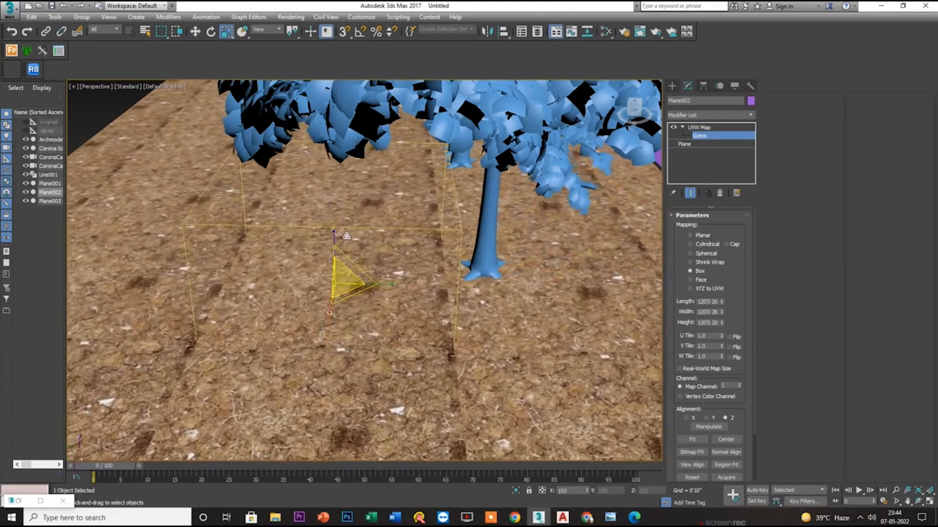
scroll(393, 293, "down", 3)
key("w")
- Assign the existing ground CoronaMtl to the right side plane and minimize the material editor
middle_click_drag(635, 269, 284, 267)
scroll(523, 265, "down", 3)
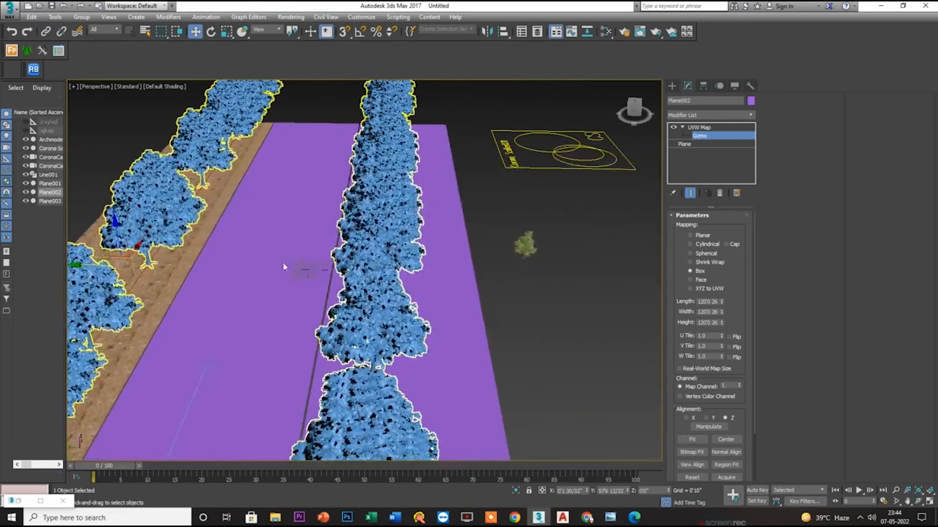
left_click(672, 86)
left_click(402, 298)
key("m")
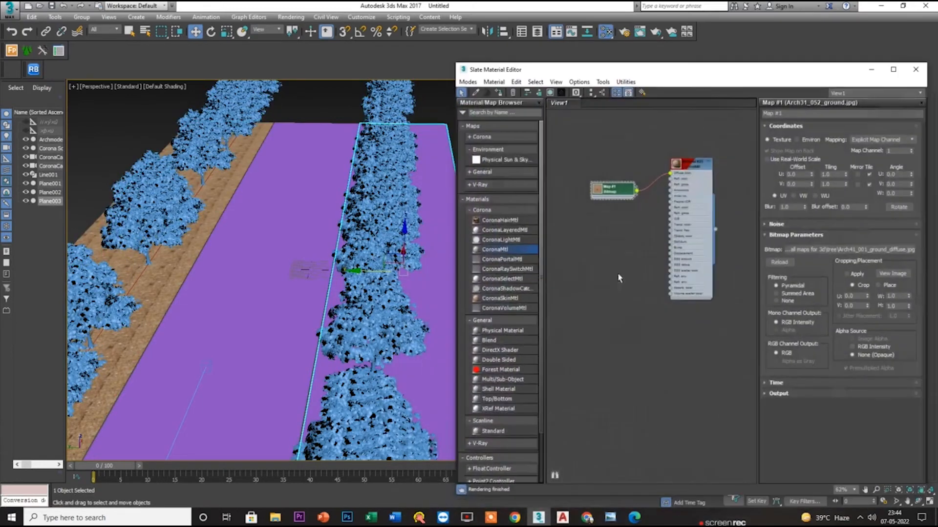
right_click(696, 171)
left_click(723, 182)
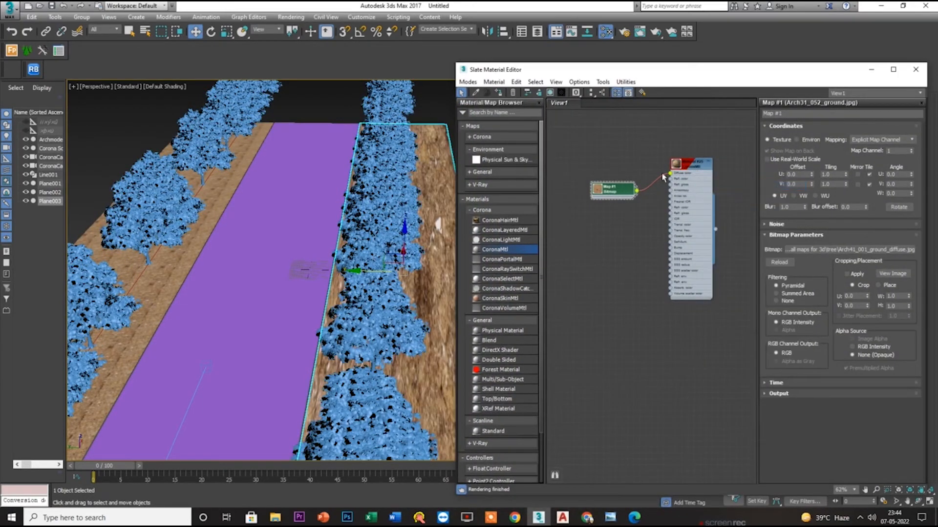
left_click(871, 69)
- Add a UVW Map modifier with Box mapping to the right side plane
left_click(688, 86)
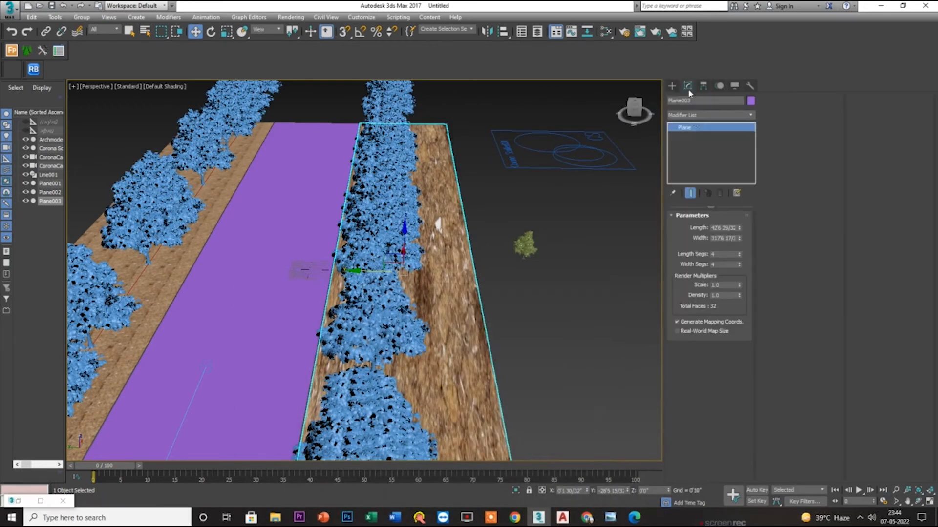
left_click(693, 119)
key("u")
key("u")
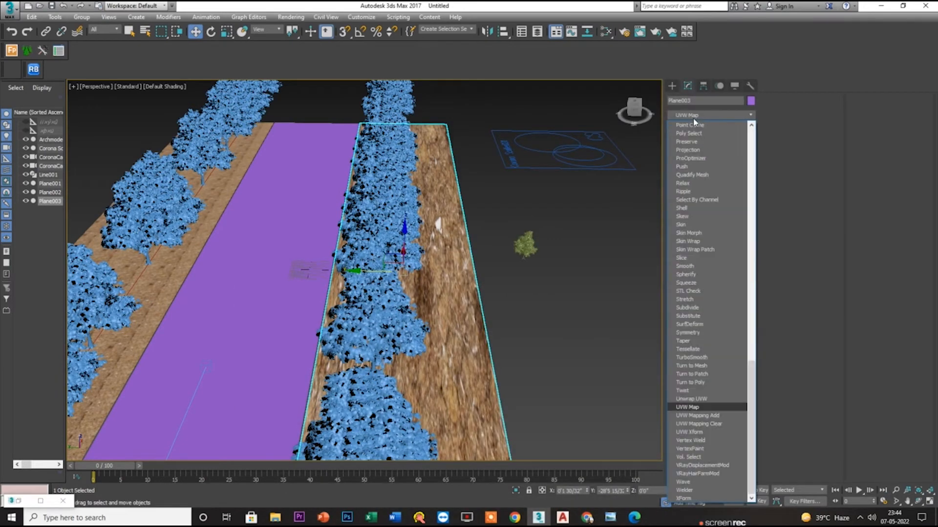
key("Return")
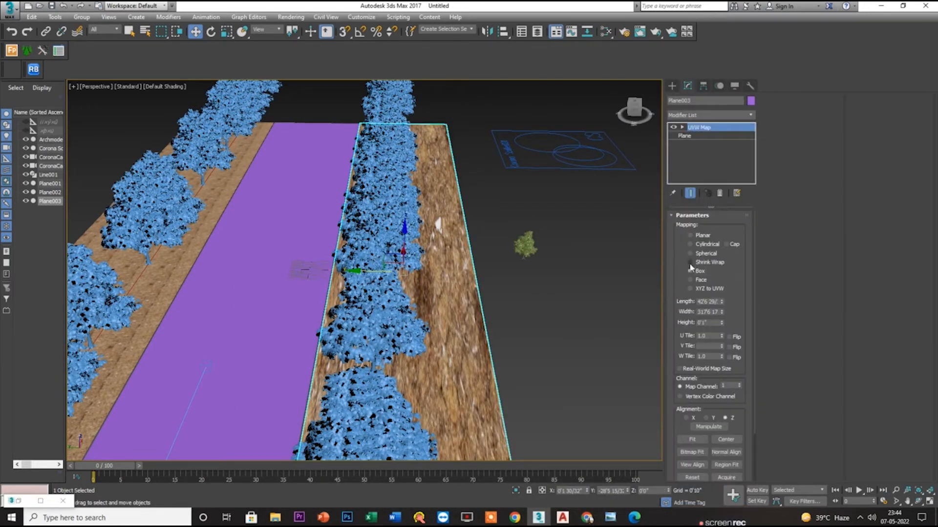
left_click(694, 262)
left_click(697, 271)
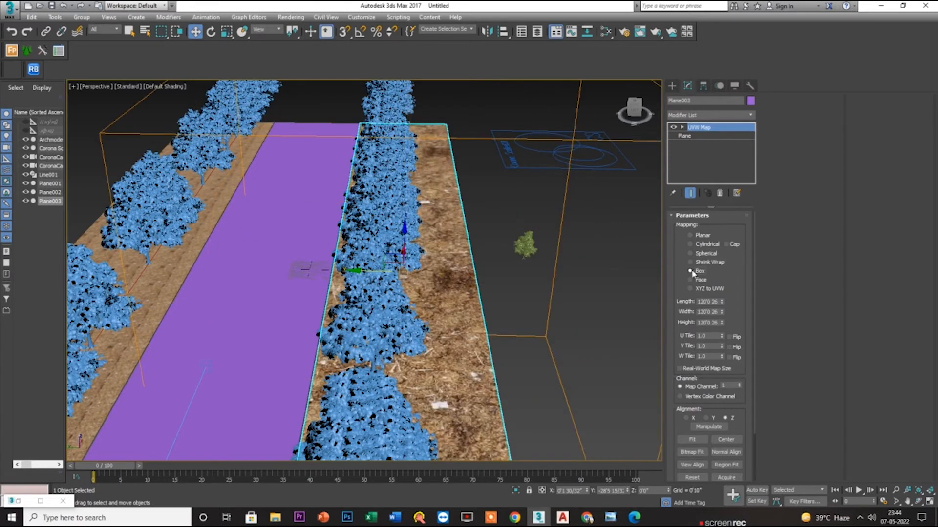
- Scale down the UVW Map gizmo of the right side plane so the ground texture repeats at a finer size
middle_click_drag(469, 282, 382, 282, "alt")
left_click(682, 127)
left_click(696, 136)
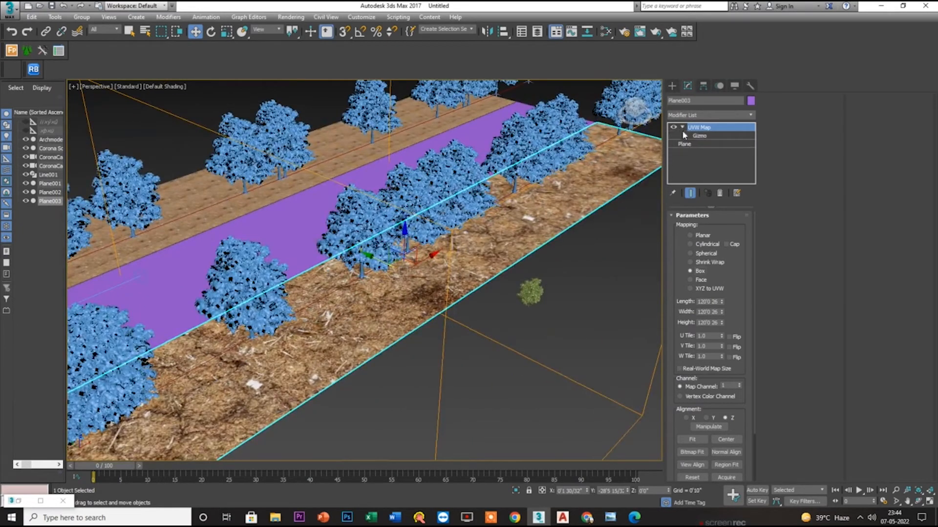
key("r")
left_click_drag(404, 274, 393, 367)
key("w")
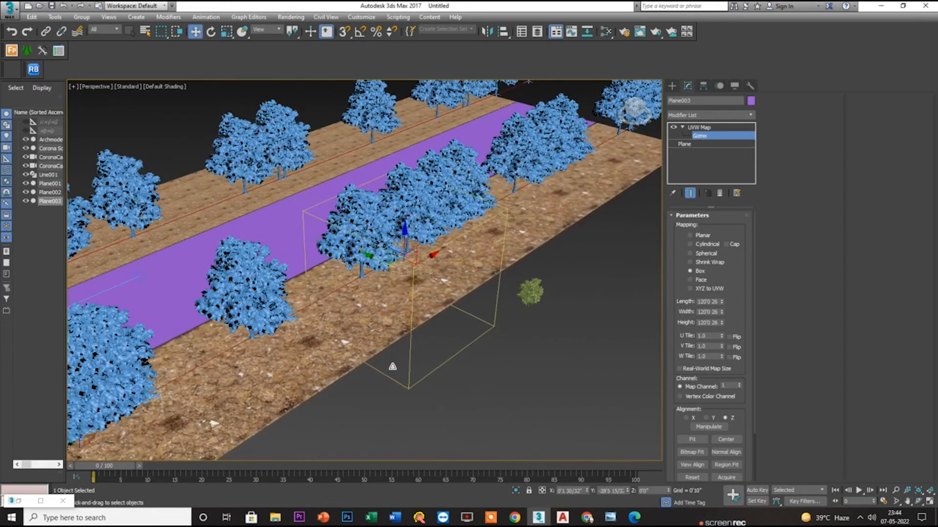
left_click(700, 128)
- Adjust the UVW Map gizmo scale of the left side plane and check both grounds through the Corona camera
left_click(207, 202)
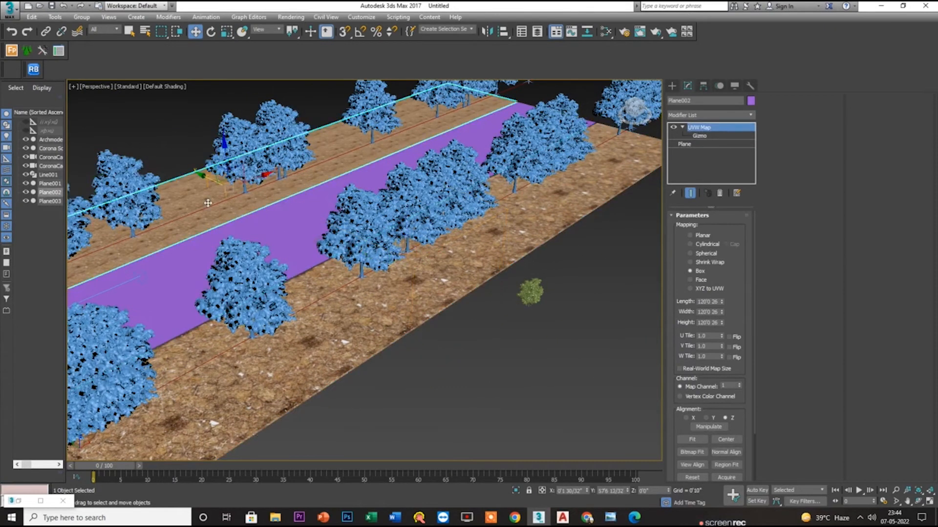
left_click(698, 136)
key("r")
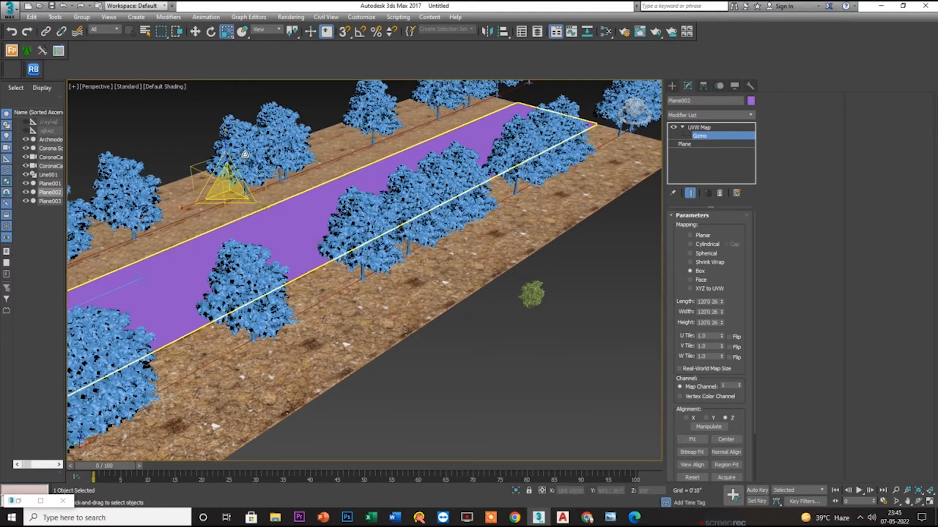
key("w")
key("c")
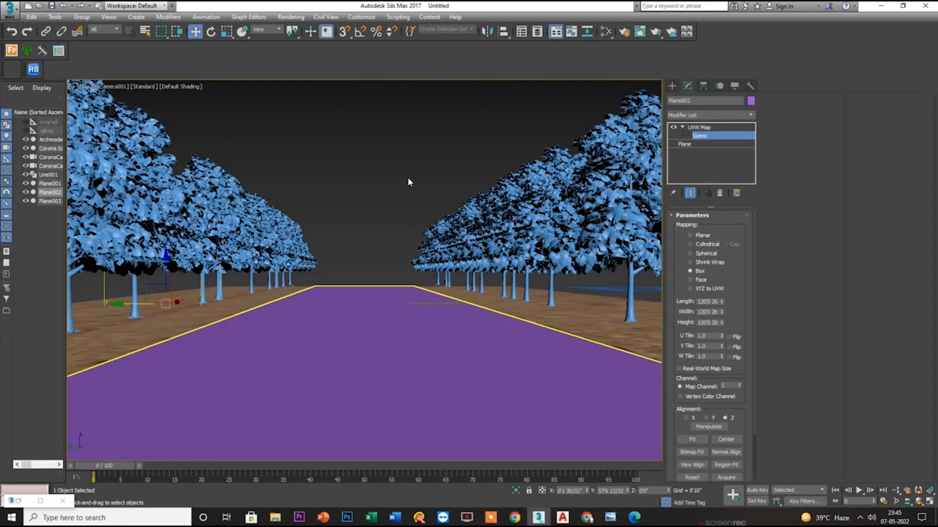
left_click(715, 128)
- Select the road plane and frame it closely in a Perspective view
left_click(320, 244)
left_click(296, 402)
key("p")
middle_click_drag(448, 361, 373, 294, "alt")
scroll(372, 294, "up", 3)
scroll(372, 294, "up", 2)
- Switch to the browser and study the road surface in the wet road reference photo, then return to 3ds Max
key("alt+Tab")
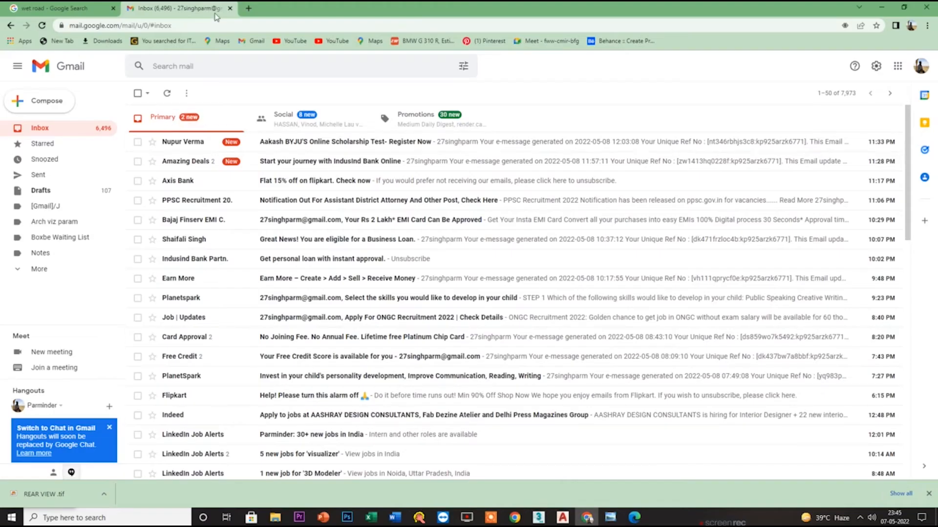
left_click(66, 9)
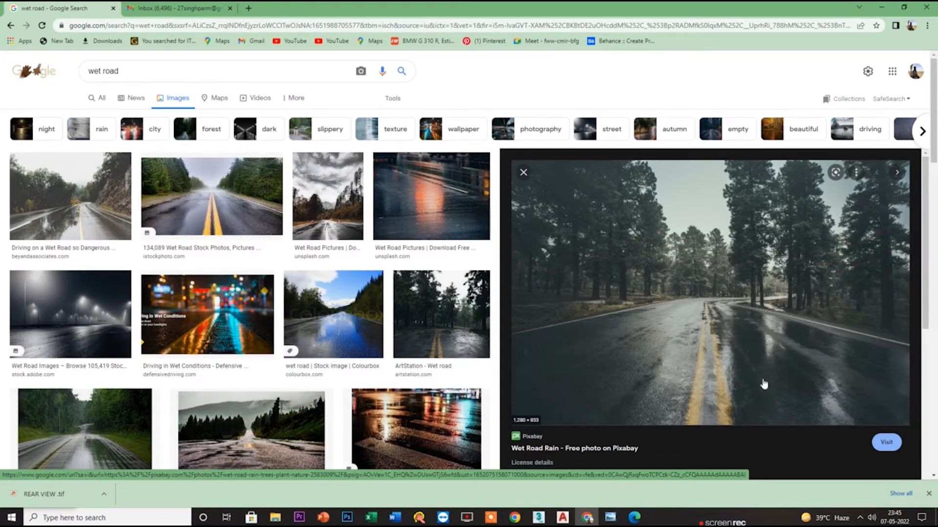
key("alt+Tab")
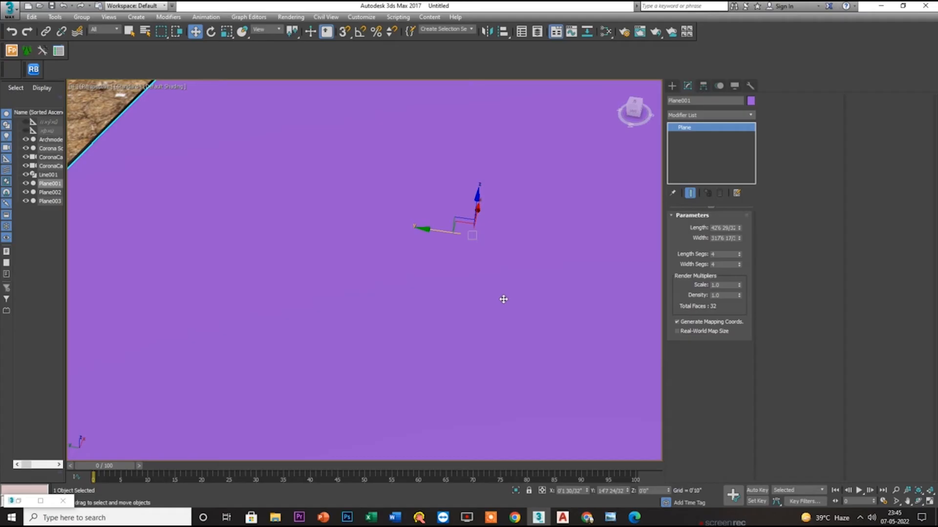
- Create a new CoronaMtl for the road below the ground material and position it in the maximized material editor
key("m")
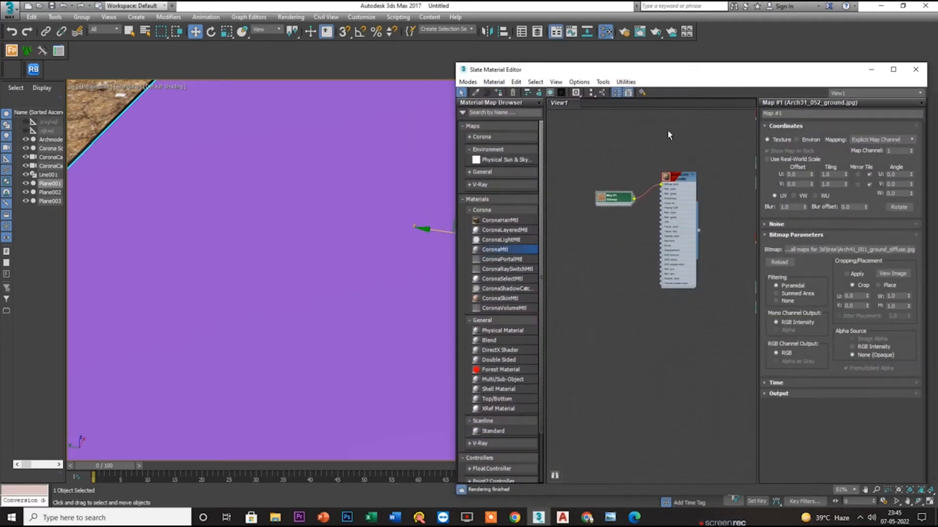
left_click_drag(495, 249, 640, 333)
scroll(640, 329, "up", 2)
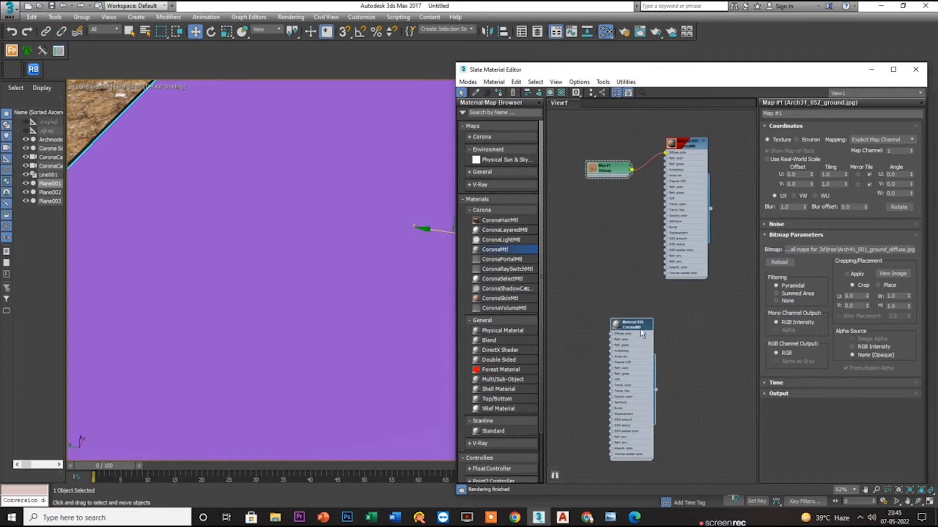
left_click(893, 69)
scroll(205, 283, "up", 4)
middle_click_drag(429, 253, 742, 217)
scroll(593, 202, "up", 3)
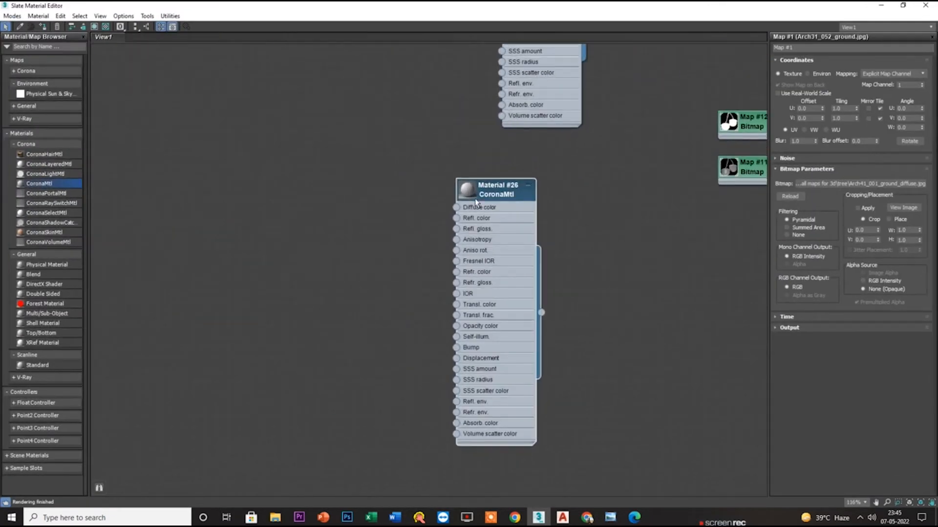
left_click_drag(476, 199, 533, 188)
- Start a Bitmap map for the new material's diffuse color and browse to the ROADS folder in all maps for 3d
left_click_drag(367, 244, 367, 244)
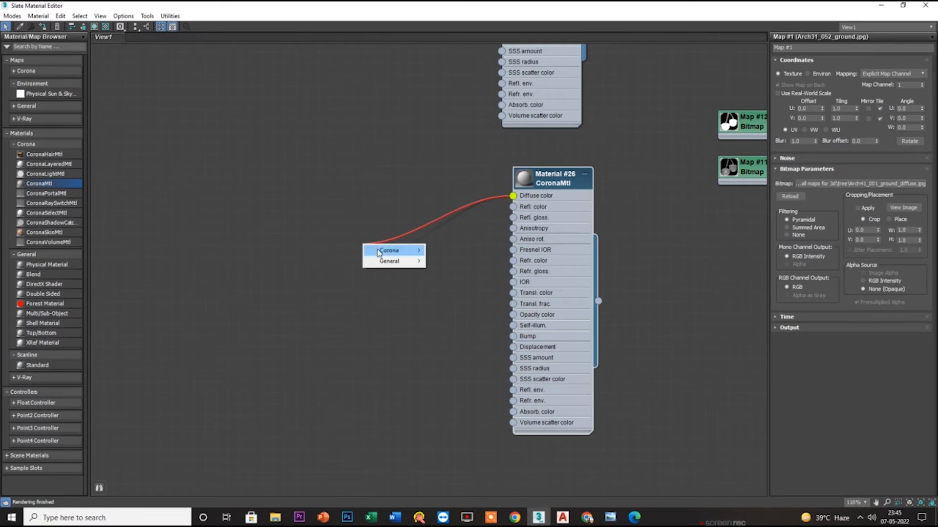
mouse_move(389, 260)
left_click(443, 160)
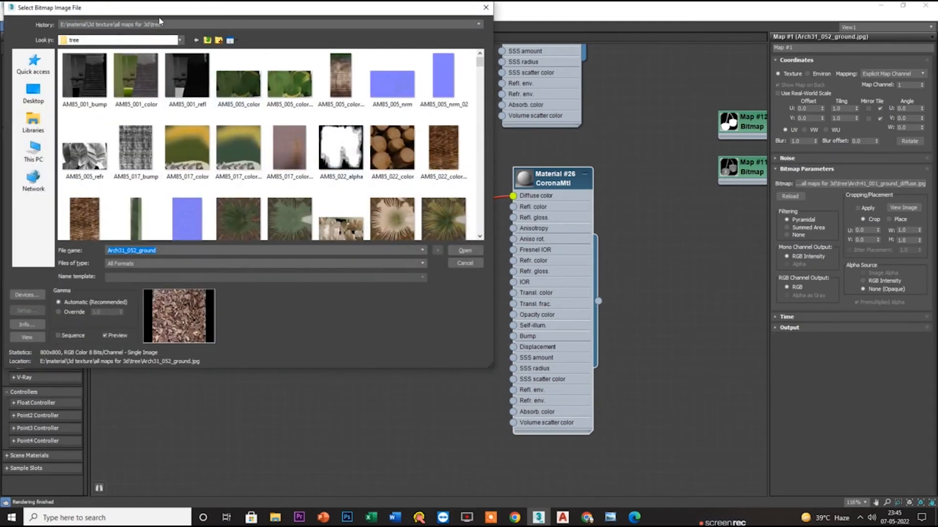
left_click(159, 23)
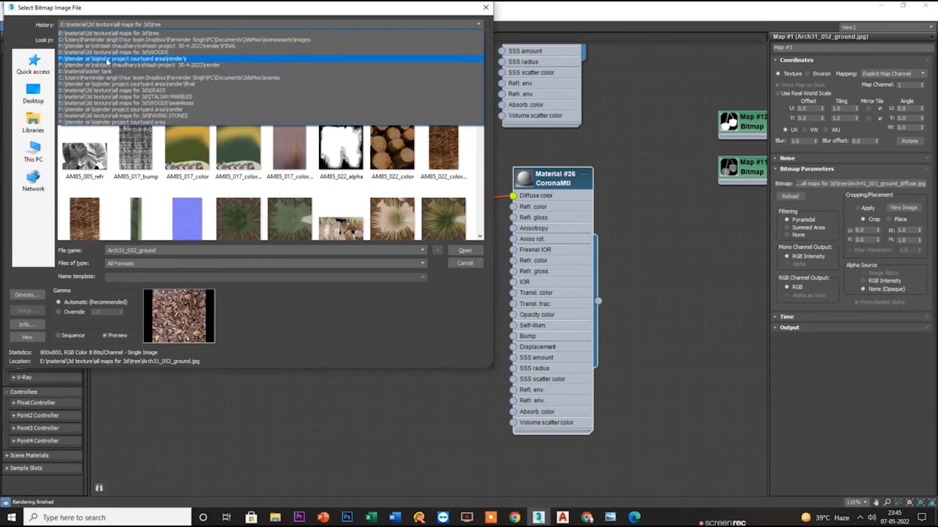
left_click(107, 52)
left_click(208, 40)
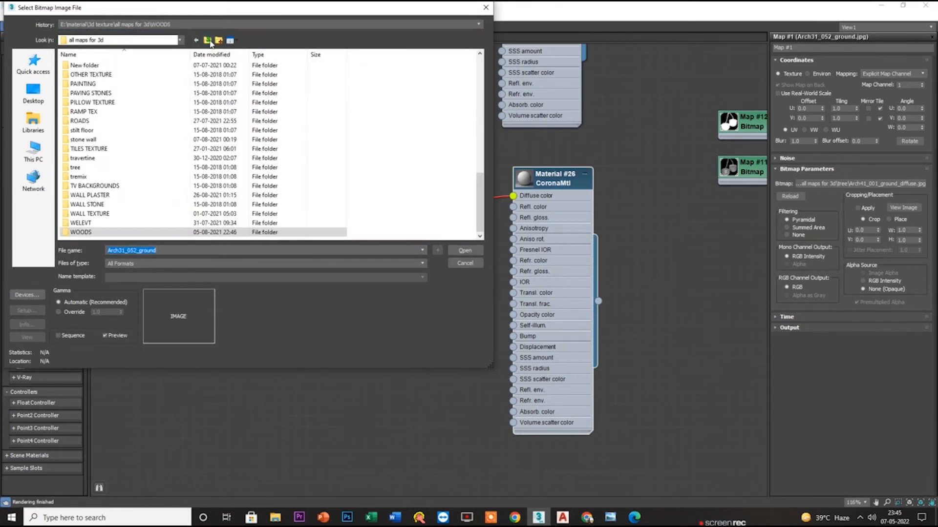
left_click(115, 169)
type("ro")
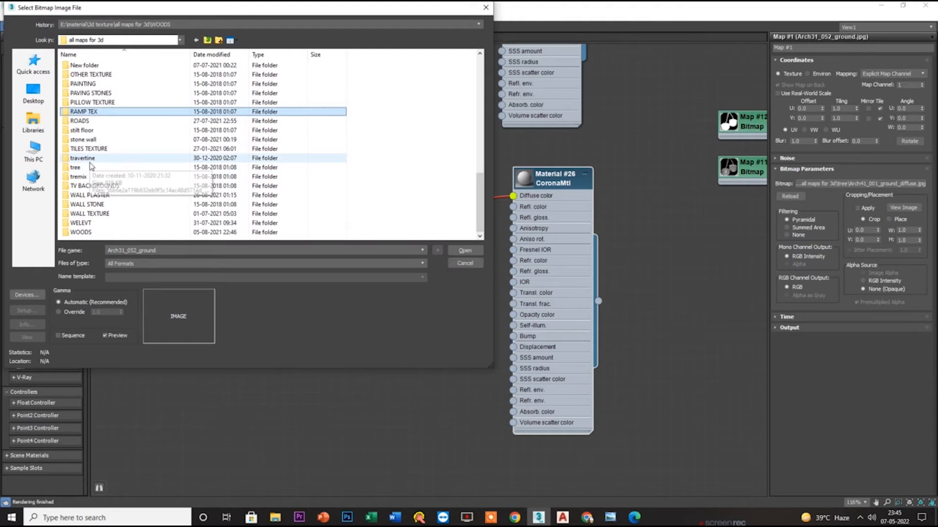
key("Return")
- Preview the Road2 texture with the double yellow centre line at full size and load it as the diffuse bitmap
scroll(259, 139, "down", 1)
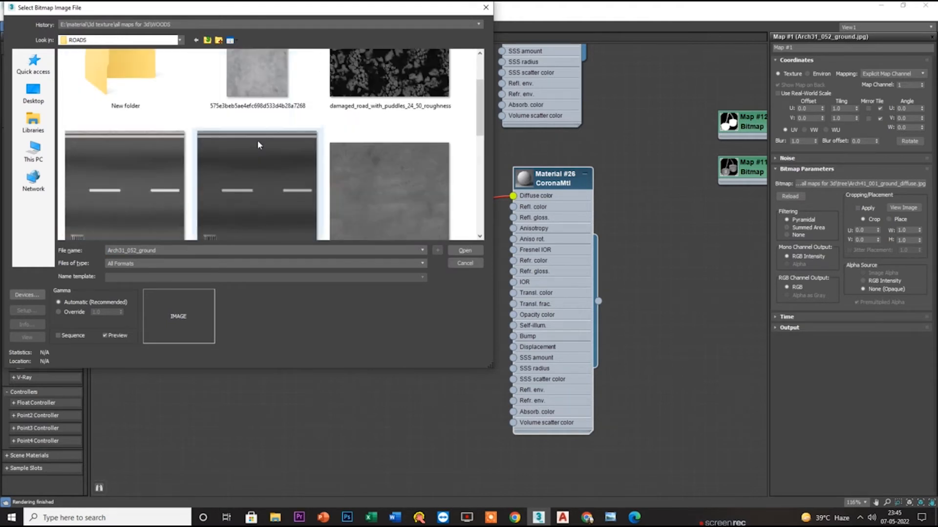
scroll(318, 184, "down", 2)
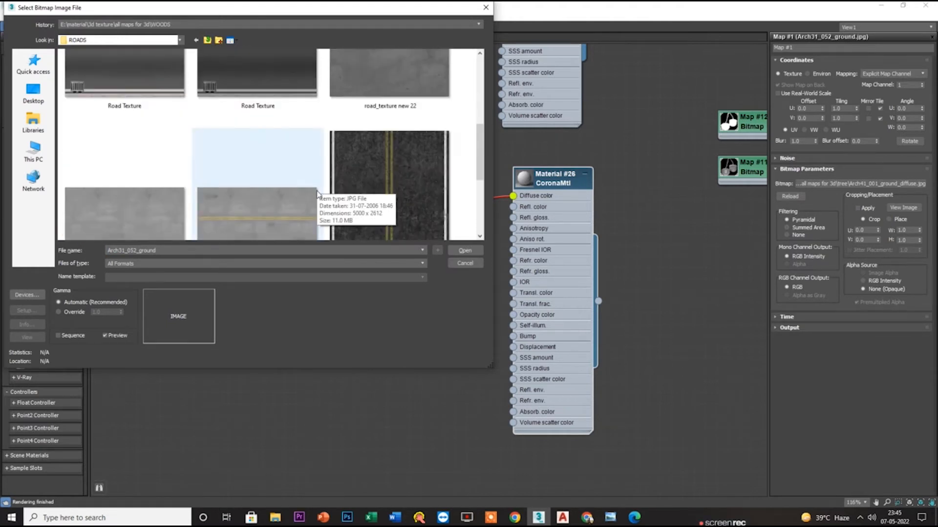
left_click(384, 200)
right_click(382, 191)
left_click(421, 215)
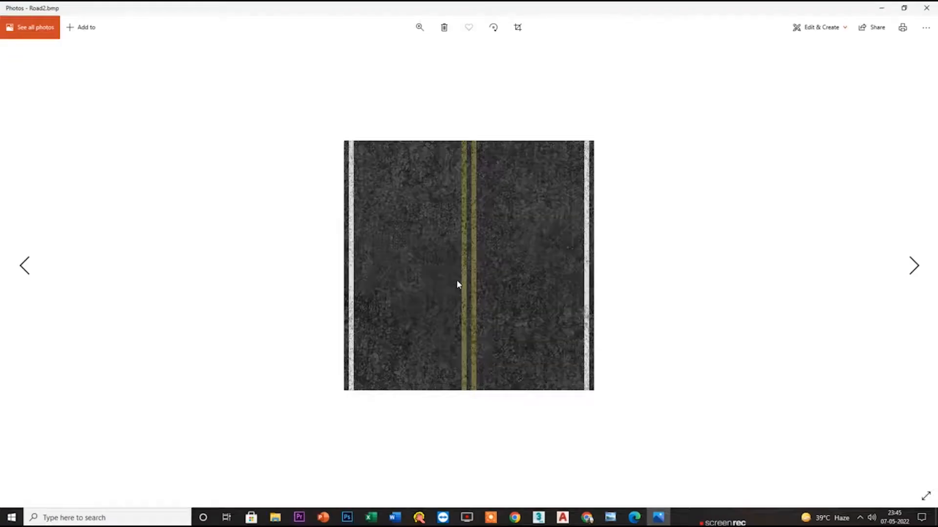
key("Right")
key("Left")
key("Left")
left_click(926, 8)
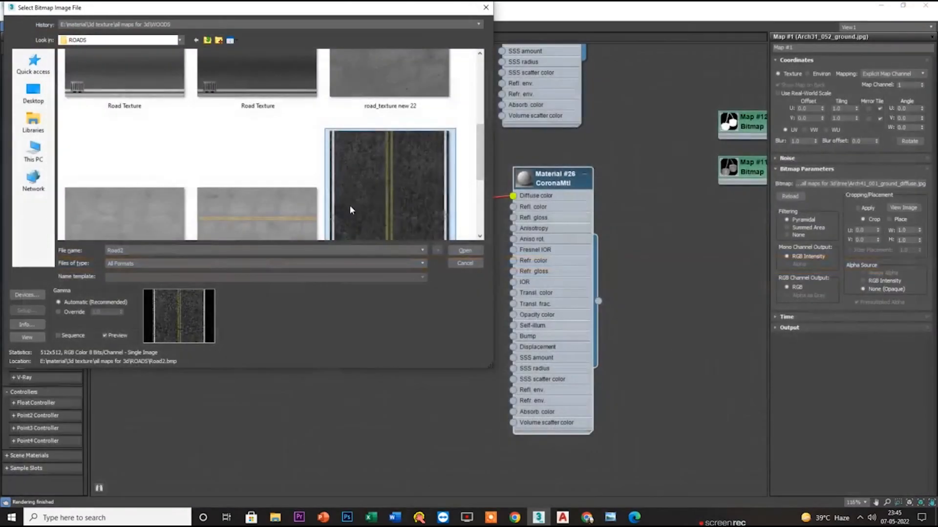
left_click(464, 250)
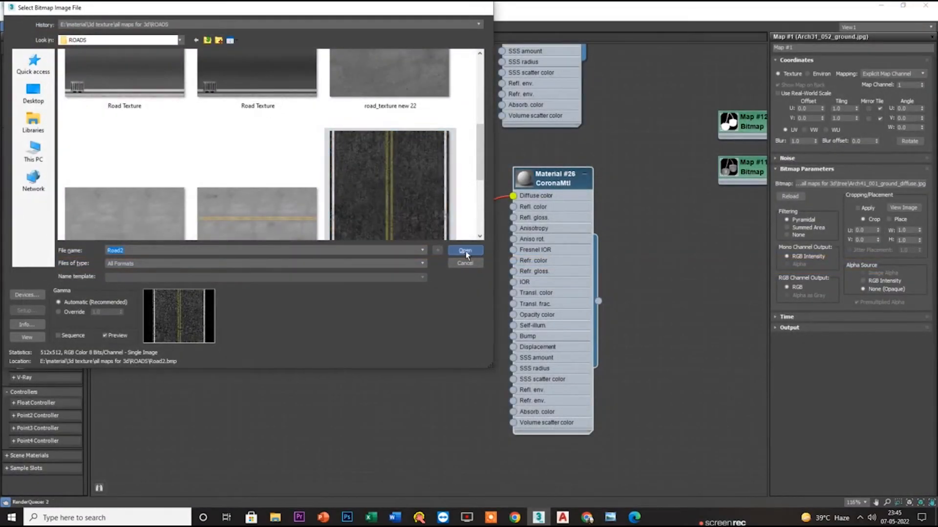
- Place the Road2 bitmap node beside the road material and set the material's reflection glossiness to 0.45
left_click_drag(370, 246, 318, 192)
scroll(318, 191, "up", 1)
double_click(312, 192)
double_click(596, 170)
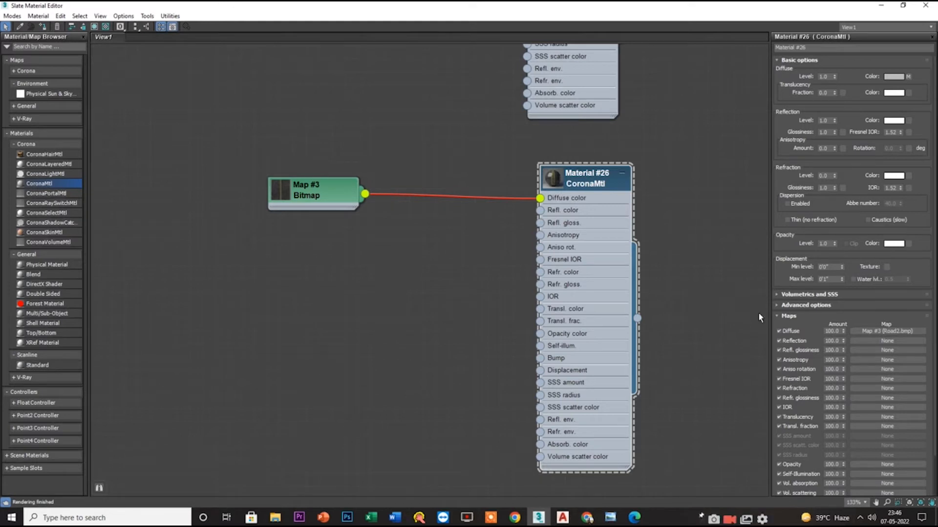
double_click(825, 133)
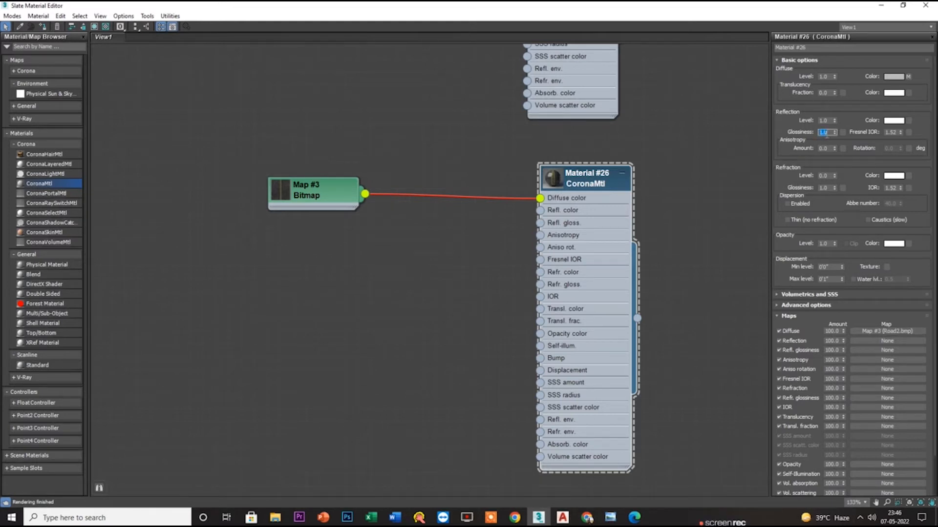
scroll(460, 247, "down", 3)
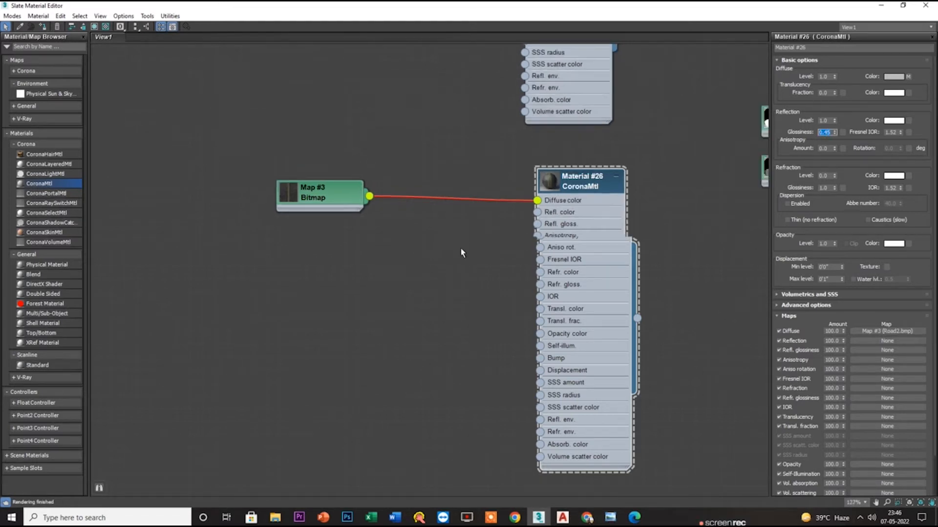
- Duplicate the road material together with its bitmap, and move the copied bitmap node away from its material
left_click_drag(296, 179, 637, 235)
scroll(585, 249, "down", 2)
mouse_move(569, 205)
left_mouse_down("shift")
mouse_move(421, 335)
mouse_move(414, 310)
left_mouse_up("shift")
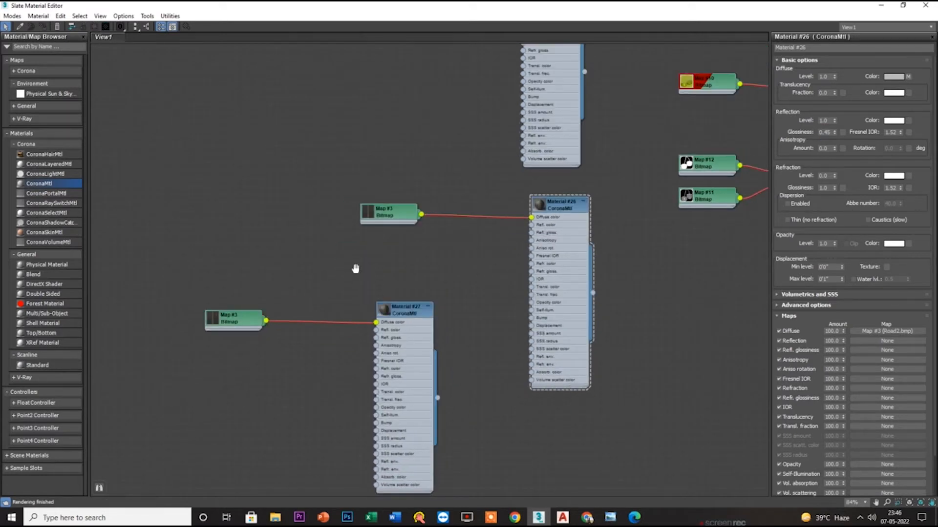
middle_click_drag(355, 268, 581, 172)
left_click_drag(464, 223, 354, 195)
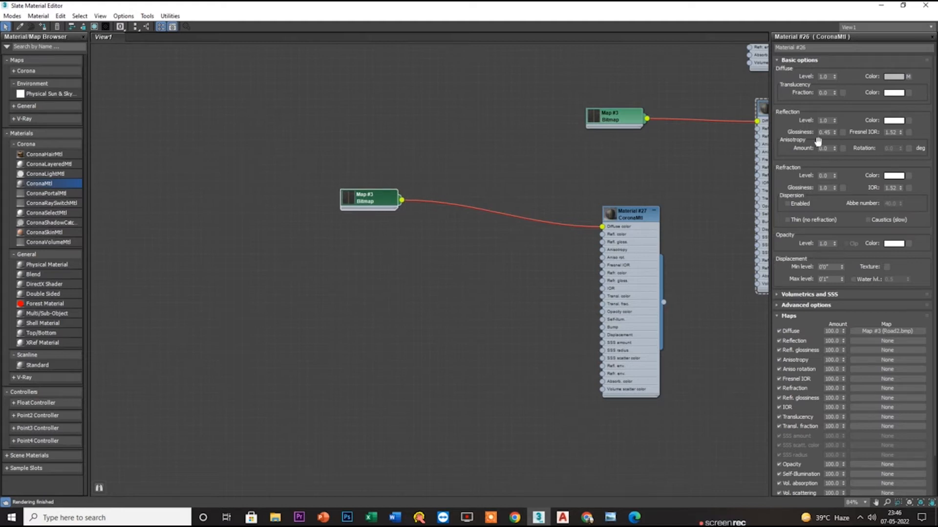
left_click_drag(834, 132, 834, 101)
scroll(615, 240, "up", 1)
key("ctrl+z")
- Open the duplicated road material's parameters and set its reflection glossiness to 1.0
middle_click_drag(533, 243, 394, 276)
left_click(489, 243)
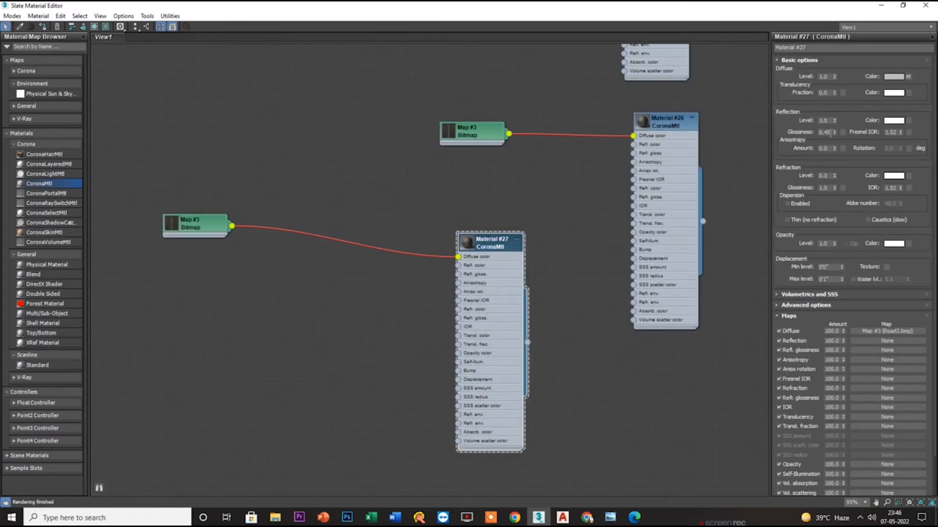
scroll(396, 286, "up", 1)
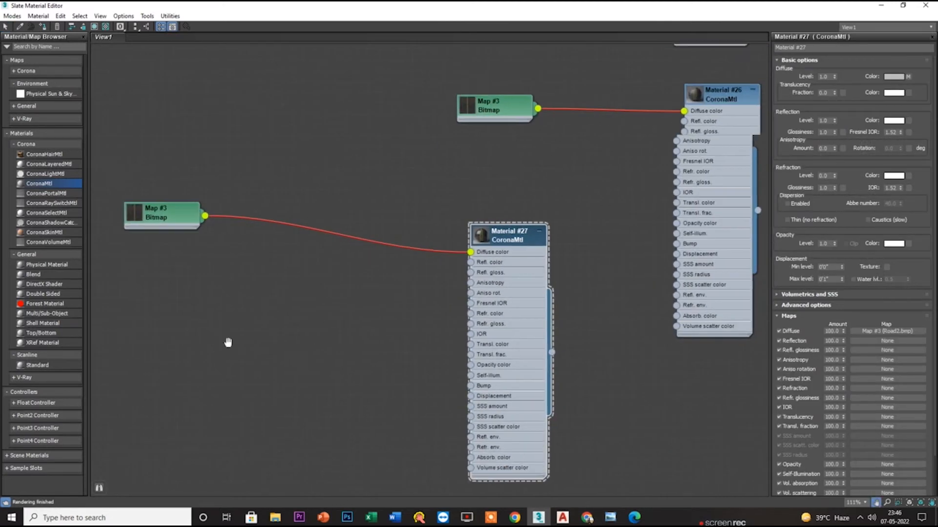
- Switch to the browser to check the wet road reference photo, and return to the Slate Material Editor
middle_click_drag(228, 343, 331, 322)
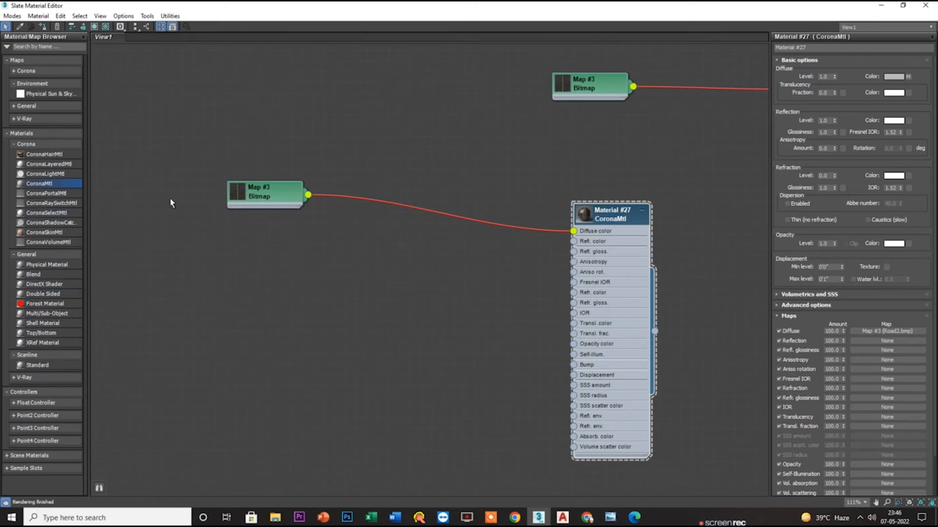
key("alt+Tab")
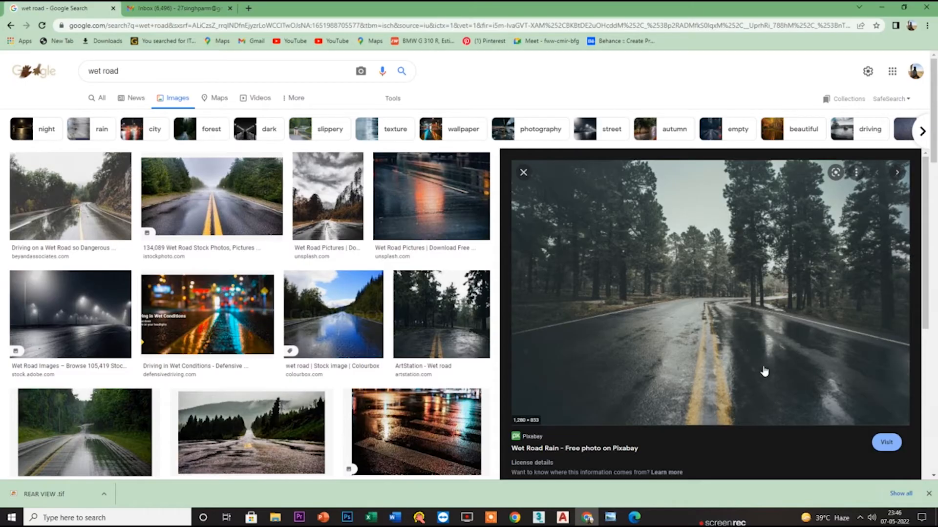
key("alt+Tab")
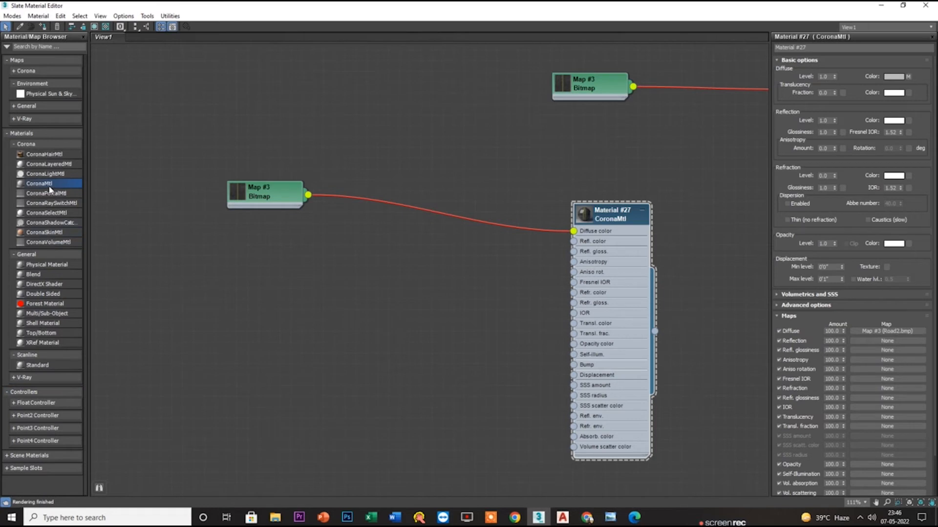
- Insert a Color Correction map between the road bitmap and the diffuse colour input of Material #27
left_click(27, 254)
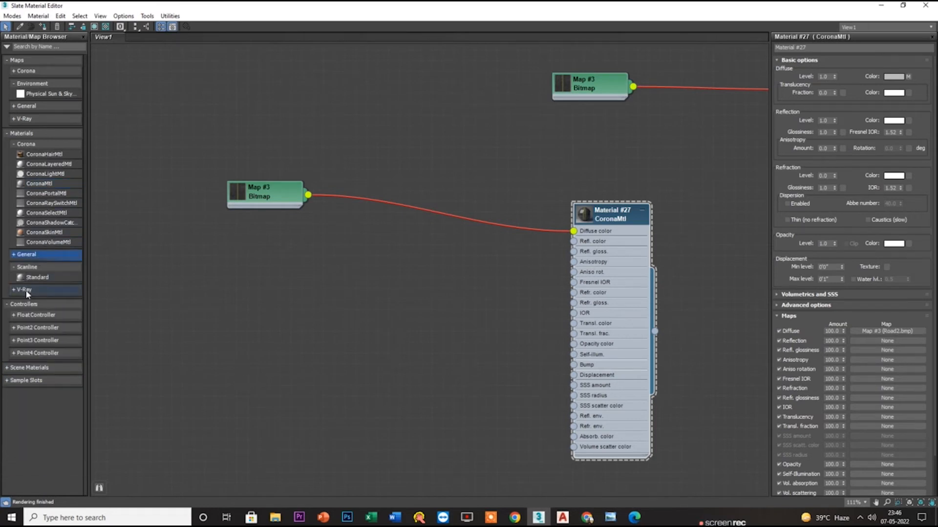
right_click(267, 209)
right_click(252, 248)
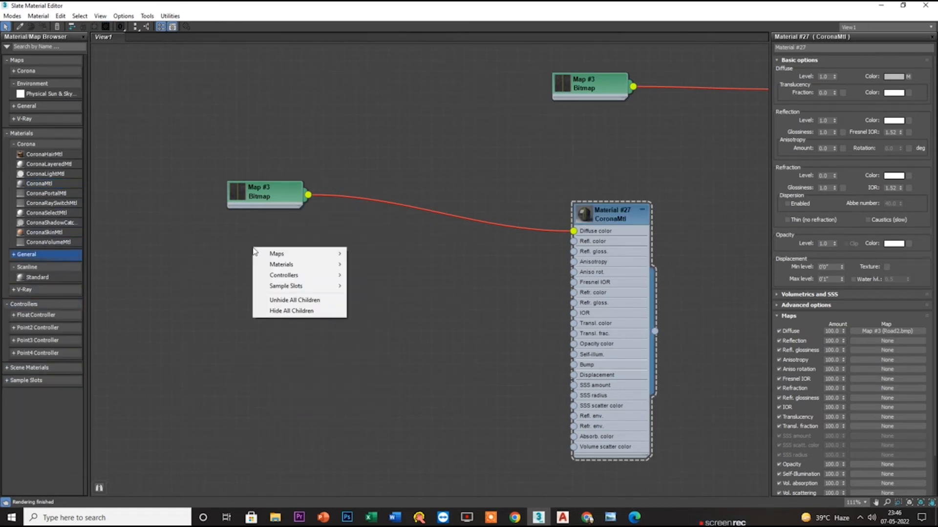
mouse_move(278, 258)
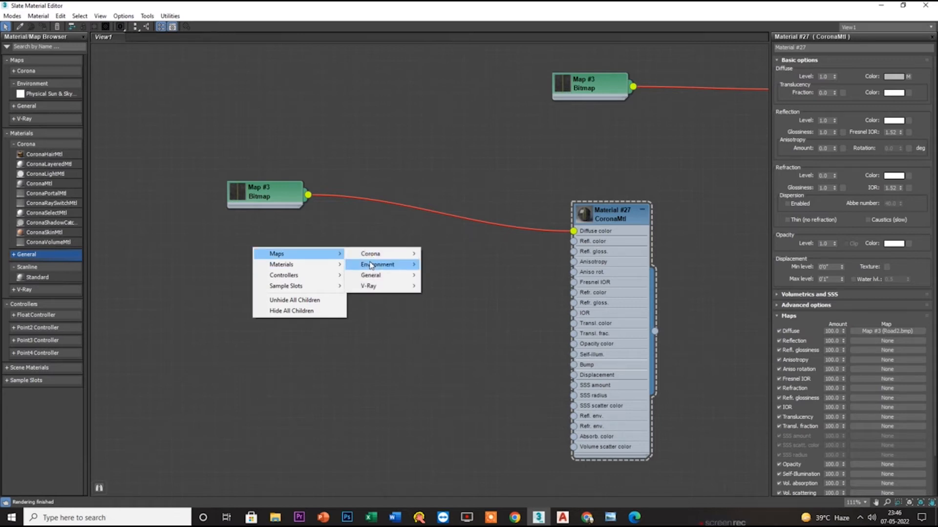
mouse_move(372, 254)
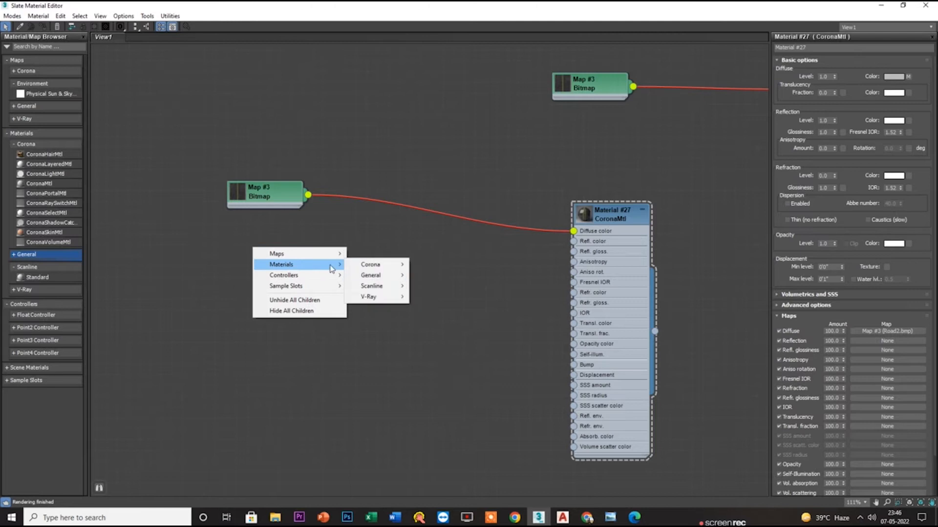
mouse_move(375, 277)
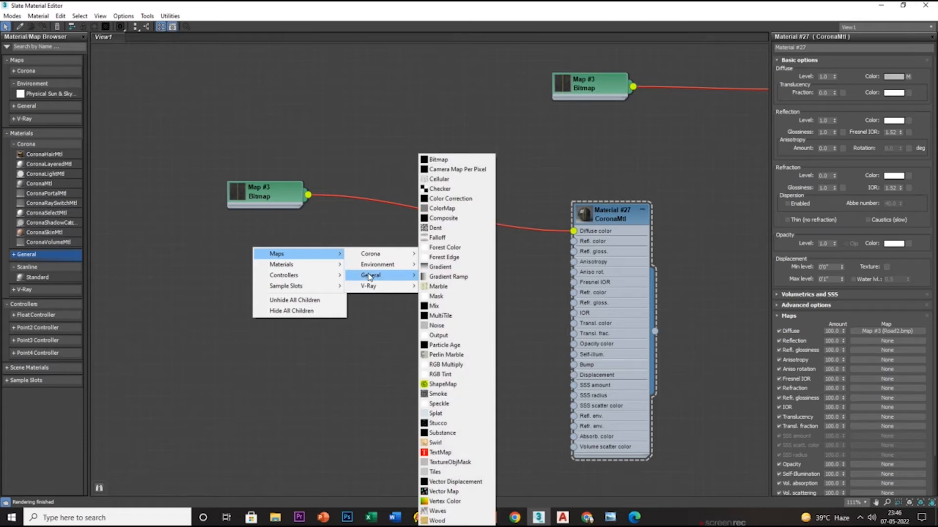
left_click(445, 198)
left_click_drag(269, 248, 435, 204)
- Lower the Color Correction map's brightness to about -11.6
double_click(381, 230)
left_click(837, 275)
left_click_drag(837, 275, 842, 275)
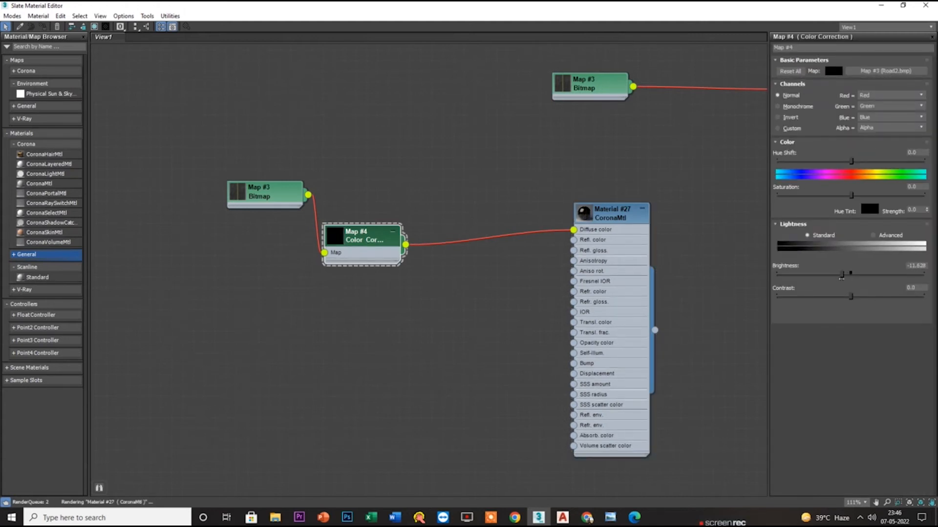
- Inspect the darkened Material #27 in an enlarged preview window and close the preview
double_click(629, 217)
right_click(629, 216)
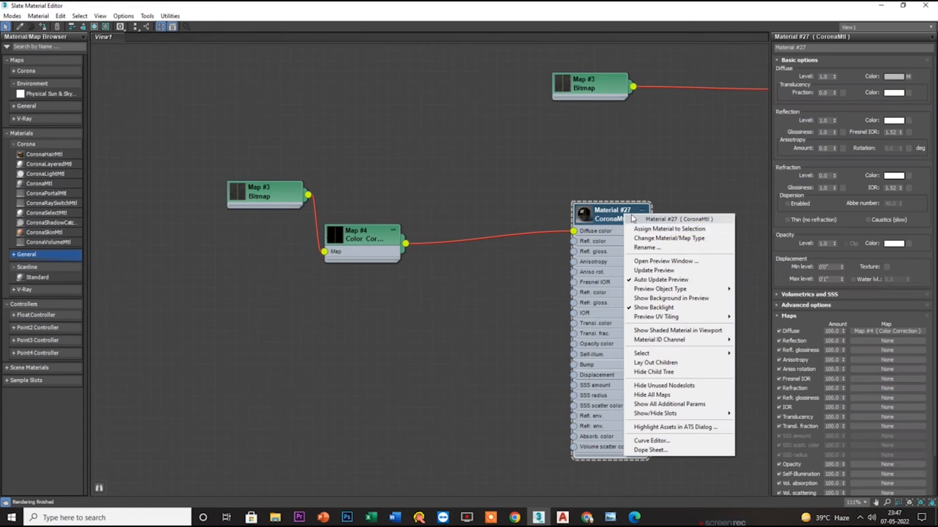
left_click(650, 261)
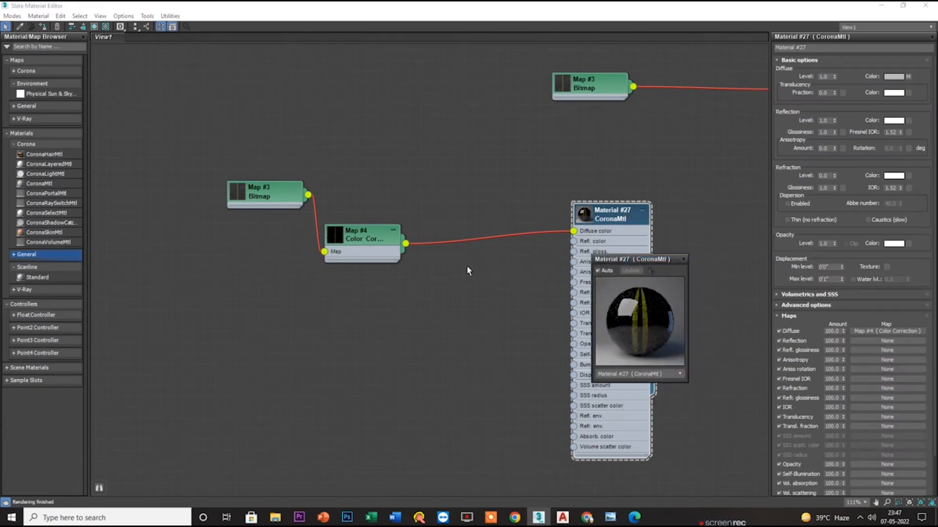
left_click_drag(366, 237, 398, 226)
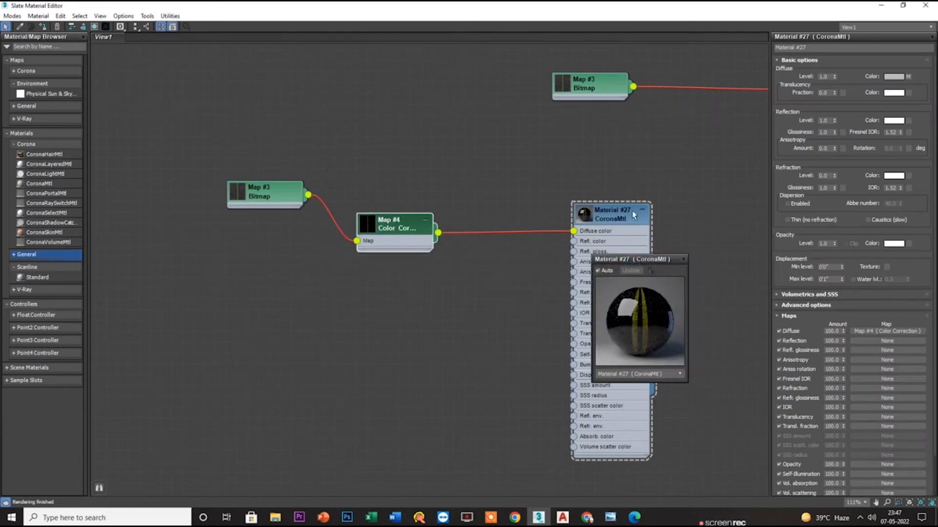
left_click(685, 260)
- Rearrange the Material #27, Color Correction and connected bitmap nodes in a row below Material #26
scroll(548, 161, "down", 2)
middle_click_drag(494, 189, 281, 180)
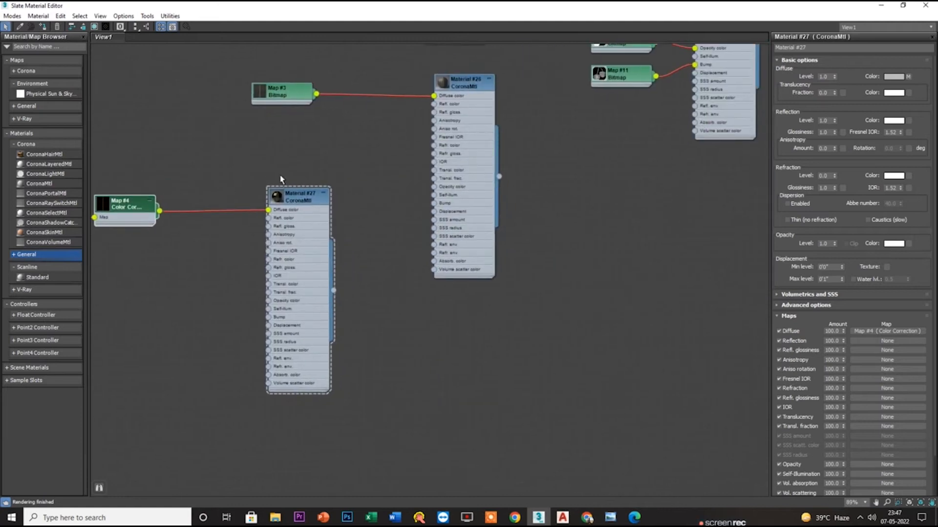
scroll(281, 179, "down", 1)
left_click_drag(293, 195, 391, 284)
left_click_drag(146, 224, 247, 323)
middle_click_drag(272, 185, 329, 175)
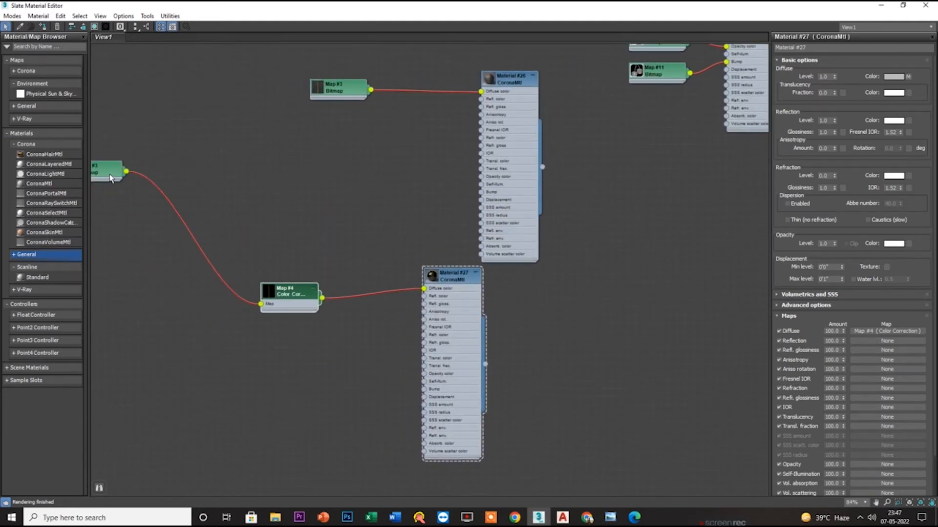
left_click_drag(111, 180, 161, 292)
- Check the wet road reference photo and move Material #26 and its bitmap node leftward, just above Material #27
left_click(587, 517)
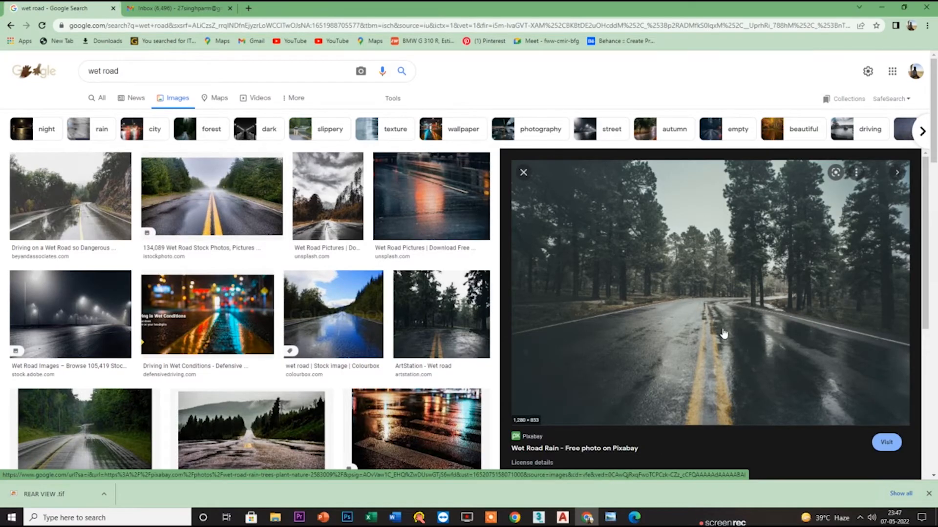
key("alt+Tab")
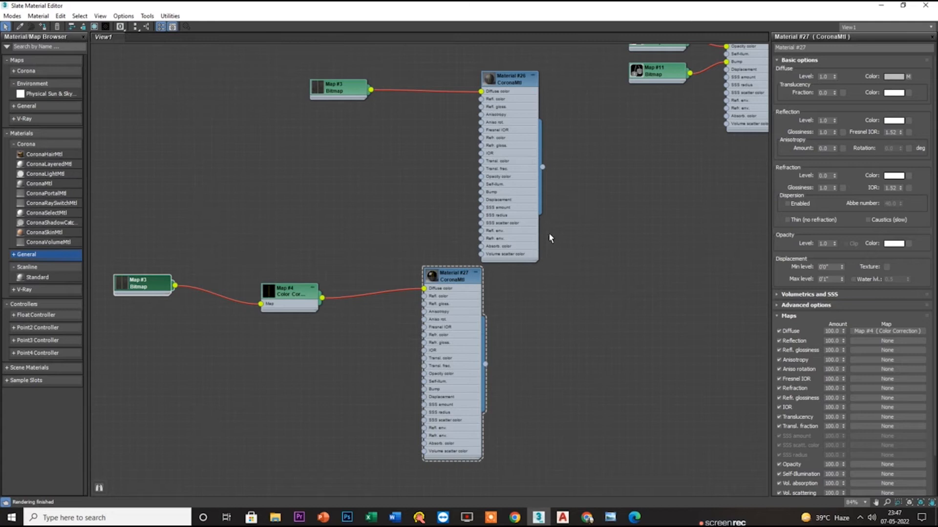
left_click_drag(499, 102, 459, 93)
left_click_drag(339, 93, 298, 92)
left_click_drag(481, 68, 433, 84)
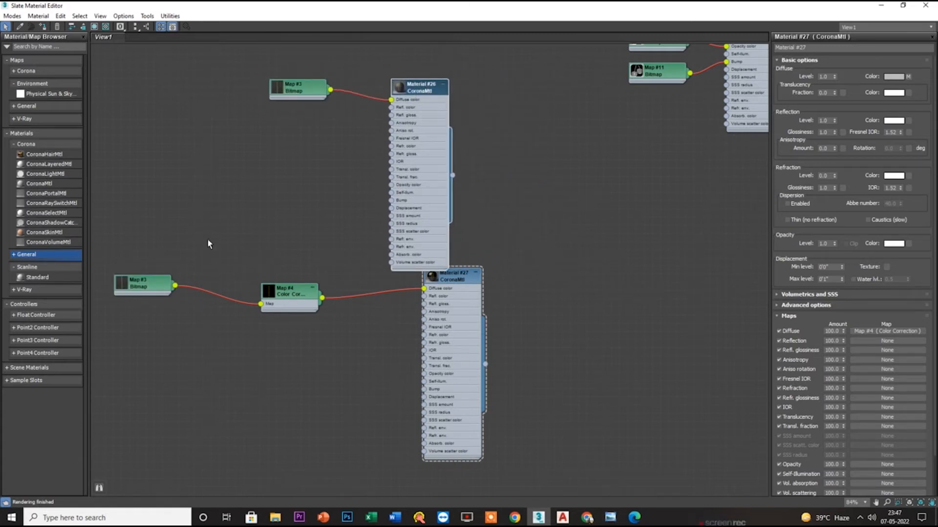
left_click(33, 108)
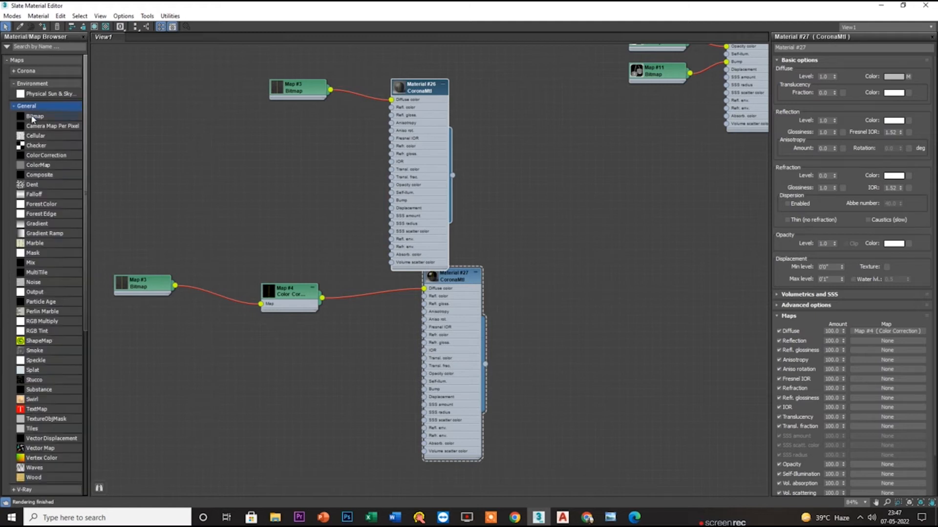
left_click(33, 108)
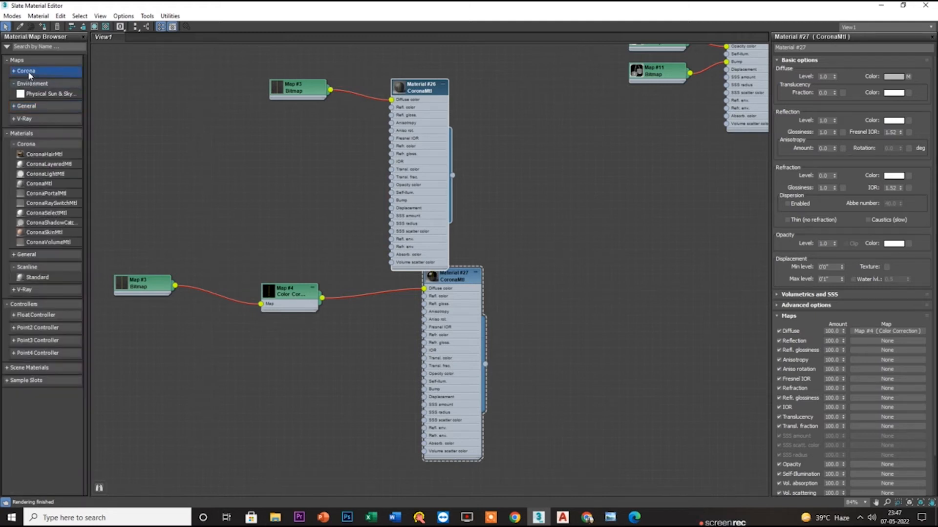
left_click(29, 72)
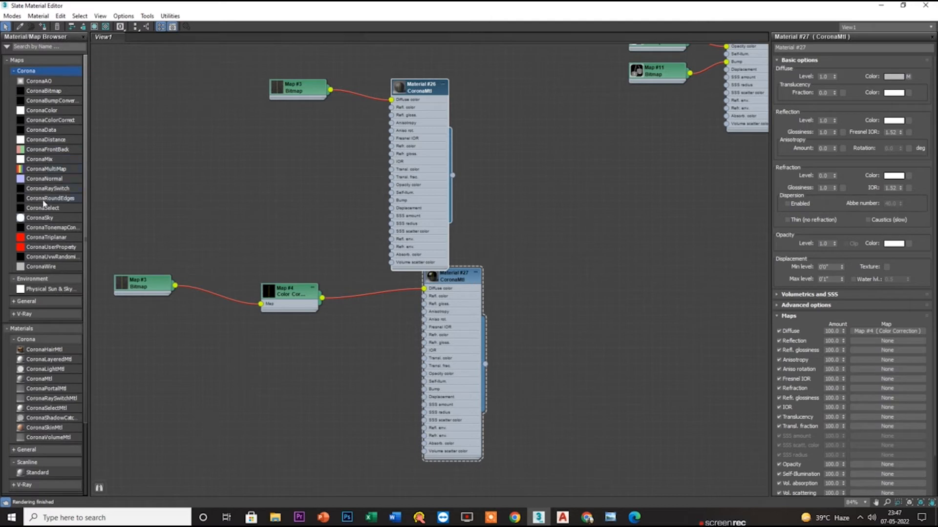
right_click(300, 174)
mouse_move(342, 179)
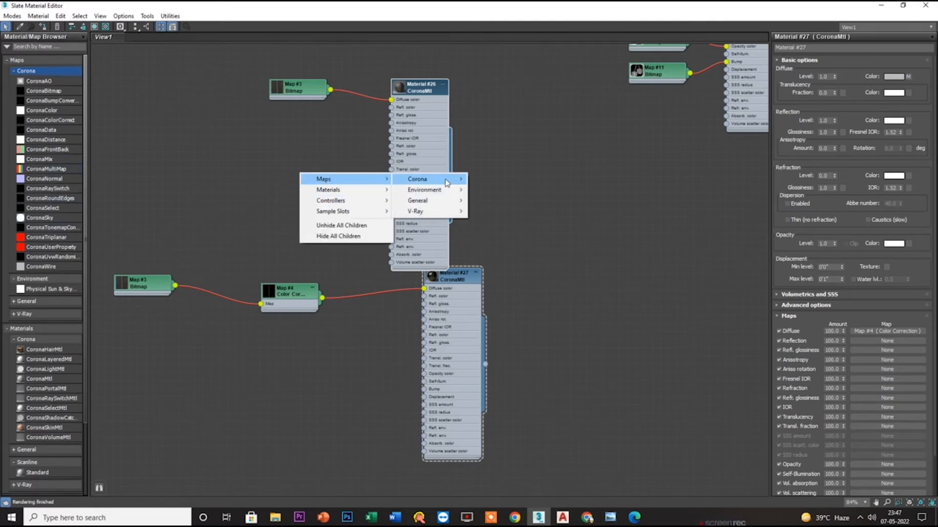
mouse_move(442, 184)
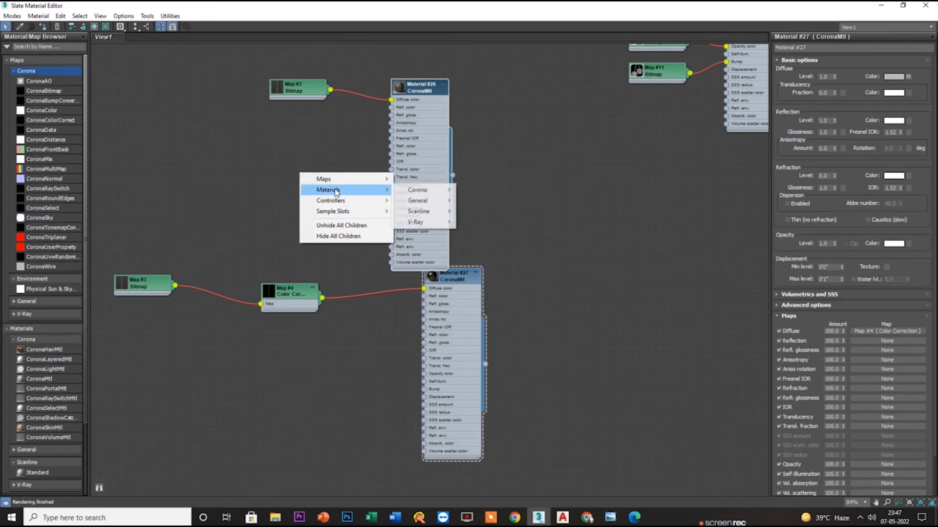
mouse_move(413, 192)
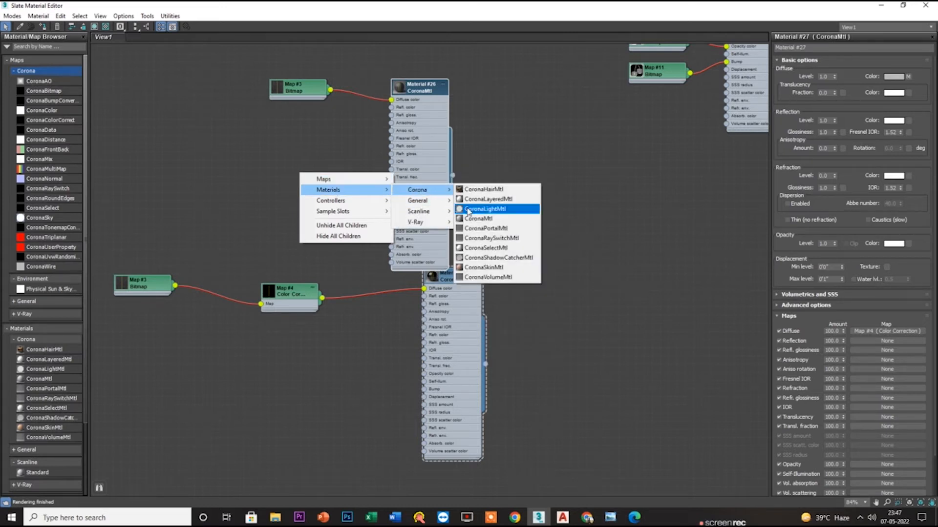
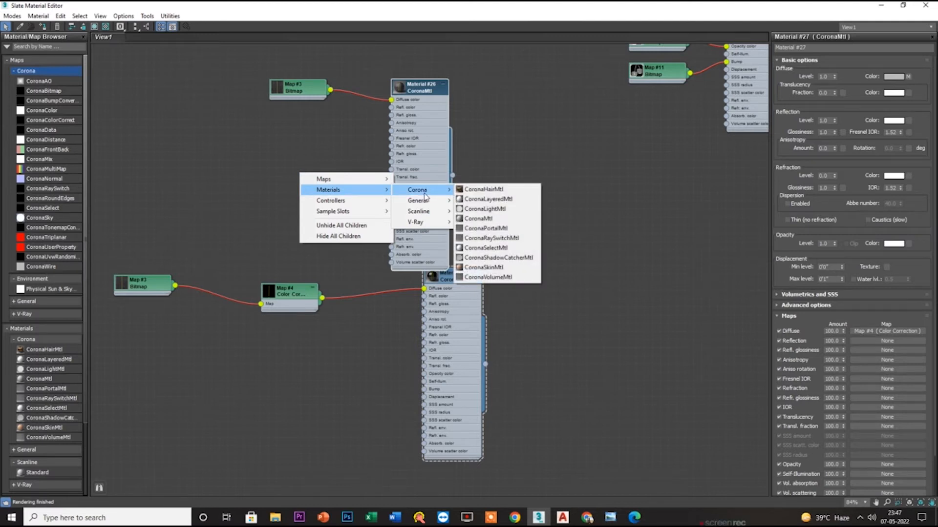
left_click(491, 200)
left_click_drag(291, 175, 576, 189)
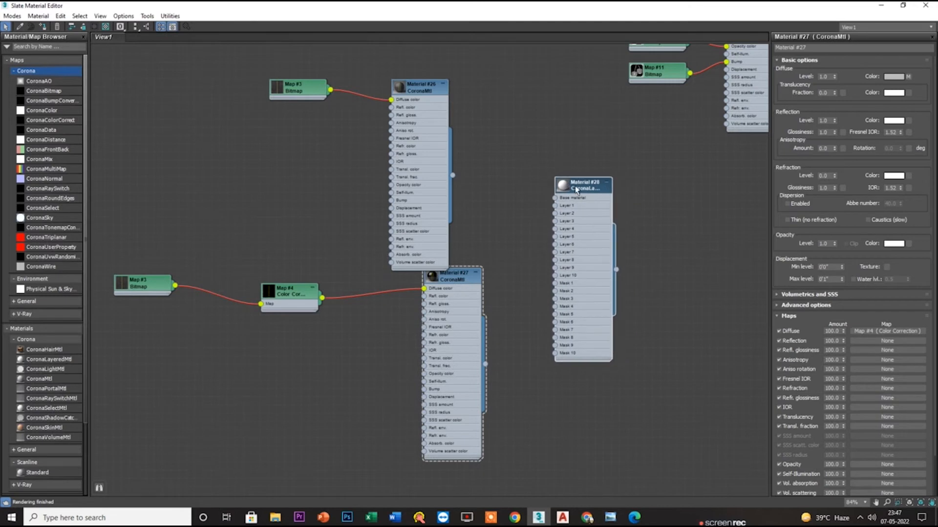
key("Delete")
- Add a CoronaLayeredMtl material and place its node to the right of Material #26 and Material #27
right_click(508, 188)
mouse_move(538, 195)
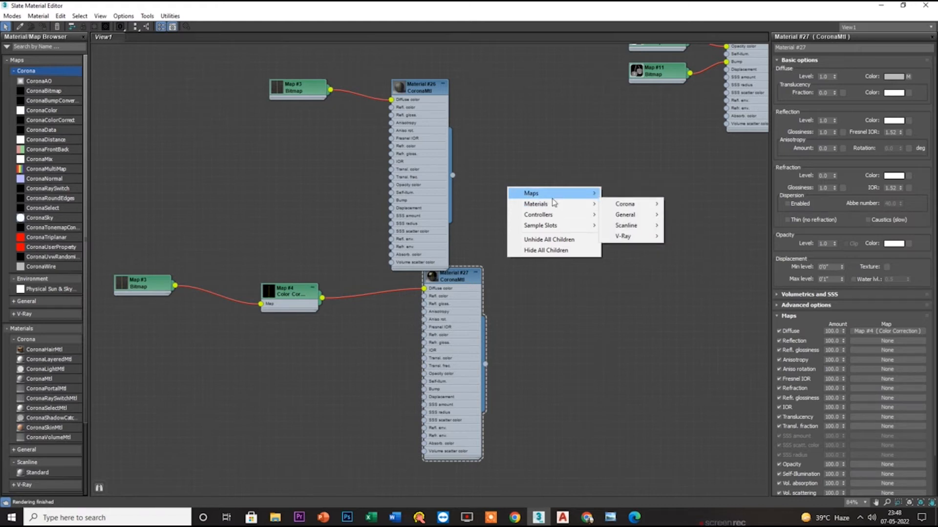
mouse_move(637, 207)
left_click(695, 213)
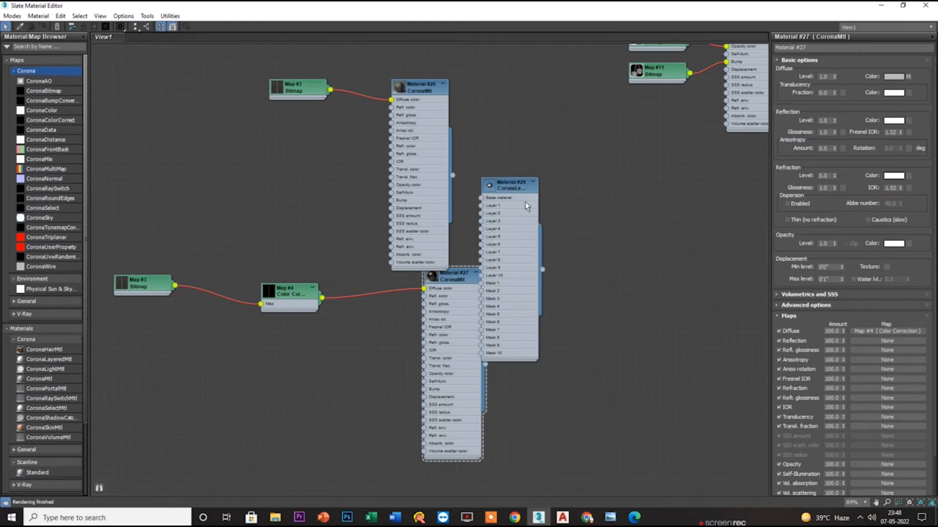
left_click_drag(551, 196, 638, 193)
scroll(604, 193, "up", 3)
middle_click_drag(609, 196, 464, 157)
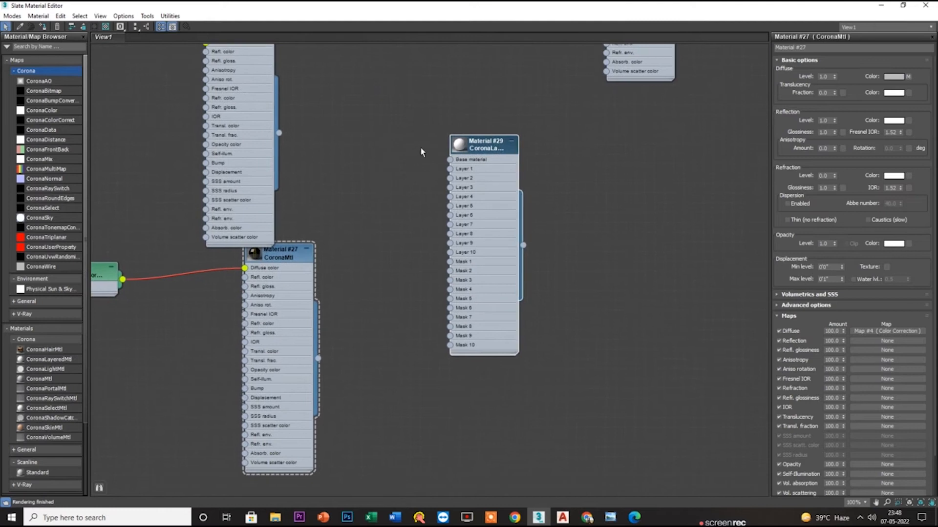
scroll(420, 149, "up", 1)
- Open the layered material's parameters and connect Material #26 to its Base material input
double_click(481, 151)
middle_click_drag(301, 144, 318, 255)
left_click_drag(300, 236, 480, 265)
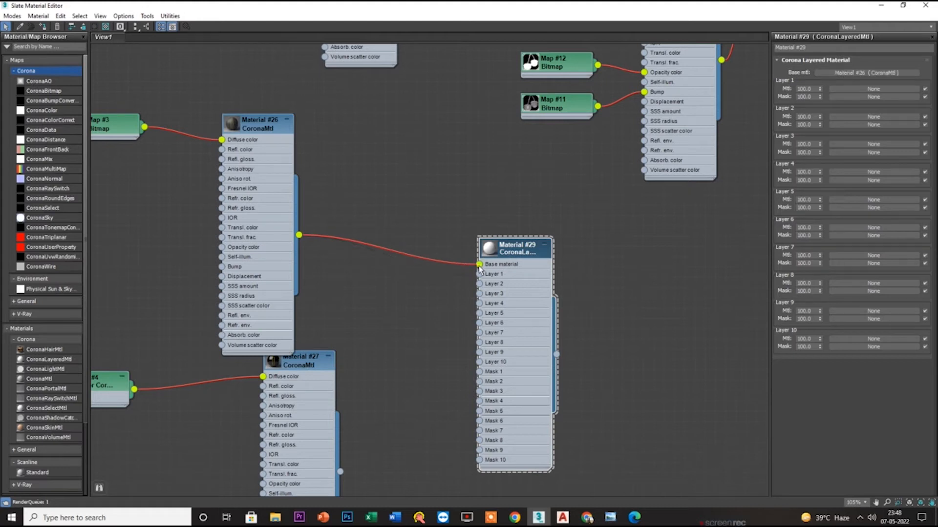
- Check the wet road reference photo and connect Material #27 to the layered material's Layer 1 input
left_click(587, 518)
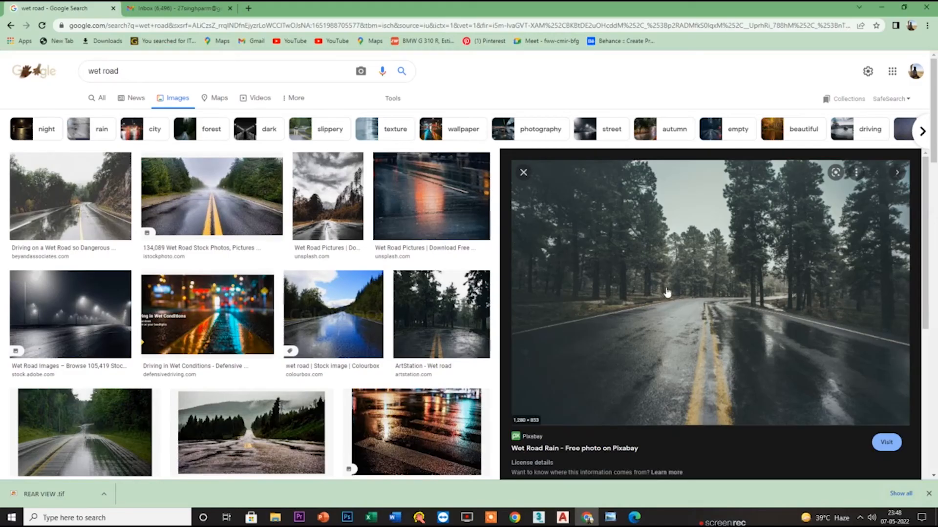
key("alt+Tab")
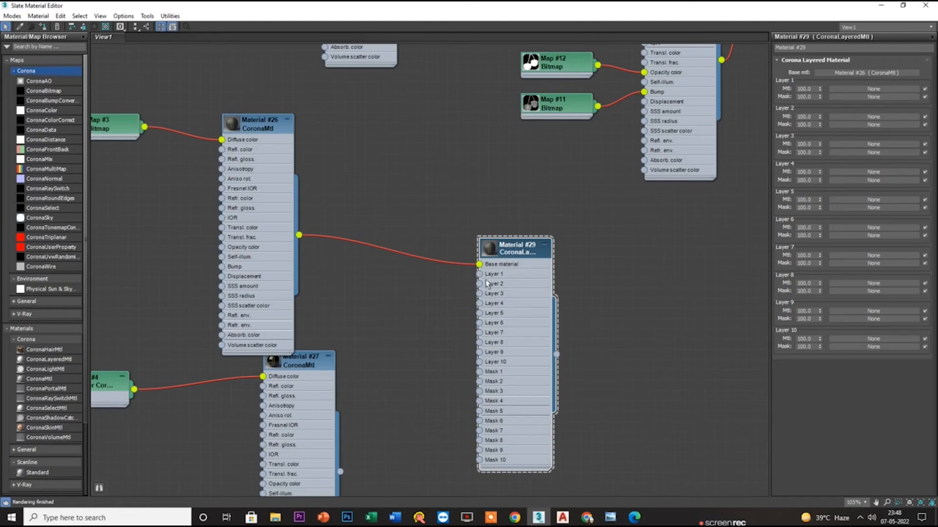
middle_click_drag(340, 483, 370, 401)
left_click_drag(423, 331, 669, 179)
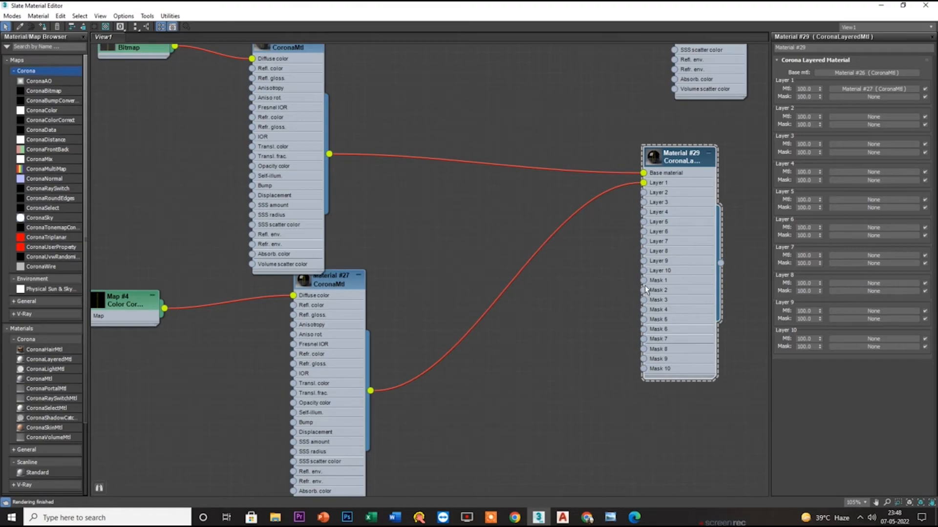
- Switch to the browser and examine other wet road photos, including the ArtStation and Freerange Stock images, for wet and dry patches
key("alt+Tab")
scroll(742, 357, "down", 4)
scroll(679, 363, "up", 1)
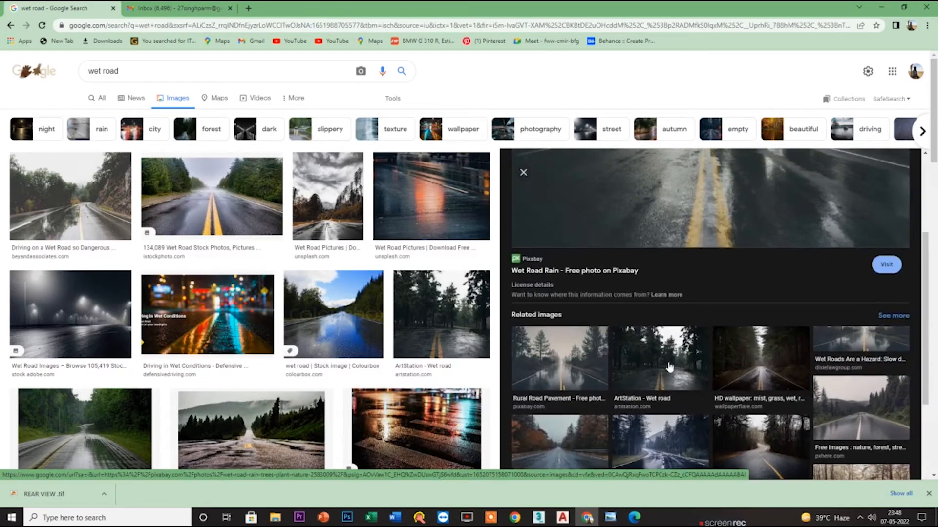
left_click(669, 367)
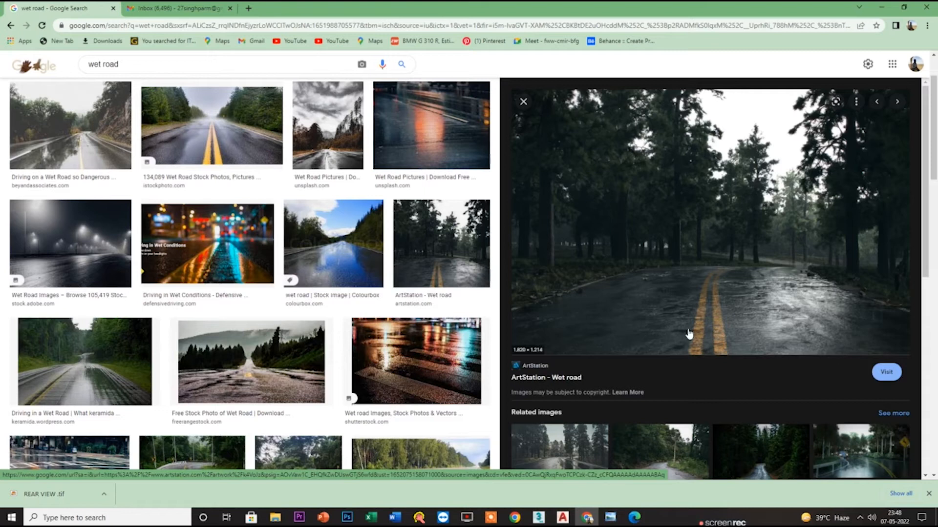
left_click(293, 362)
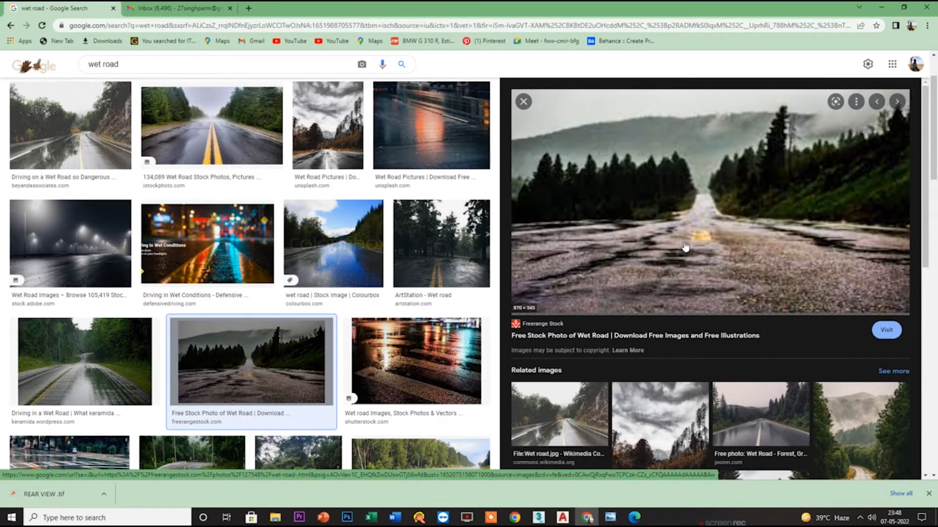
- Switch back to 3ds Max and start adding a Bitmap map to the Mask 1 input of Material #29
scroll(683, 252, "up", 1)
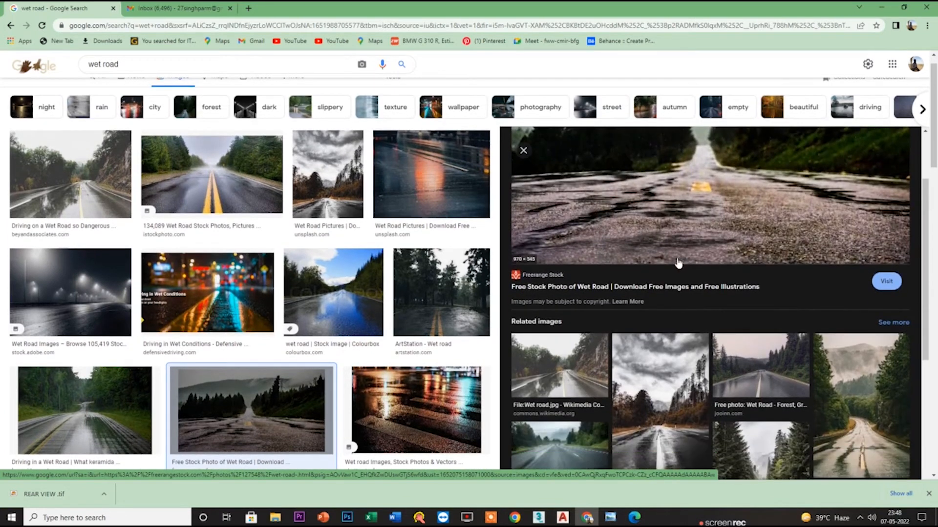
key("alt+Tab")
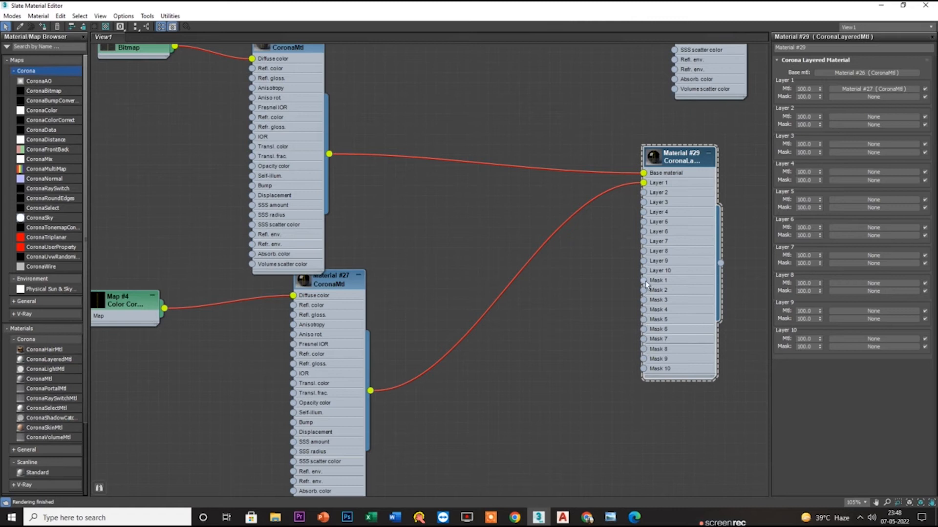
left_click_drag(616, 291, 587, 313)
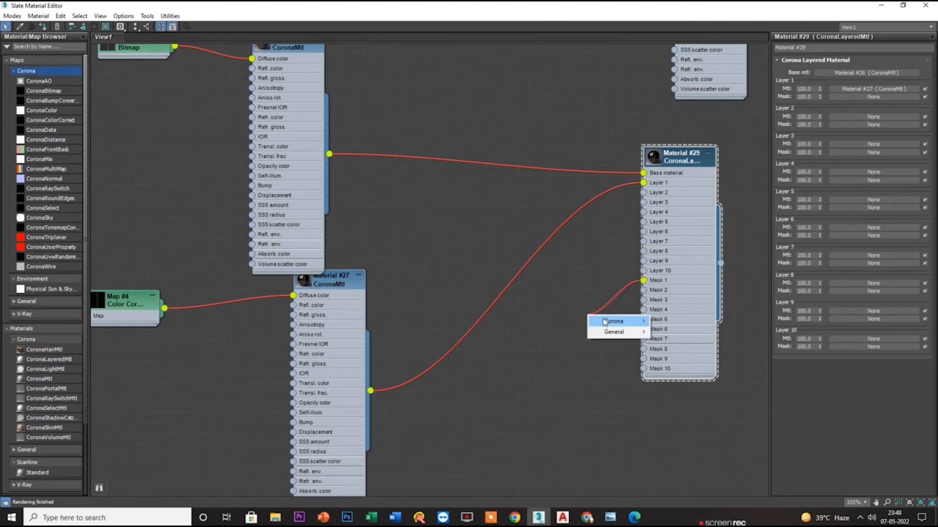
mouse_move(614, 322)
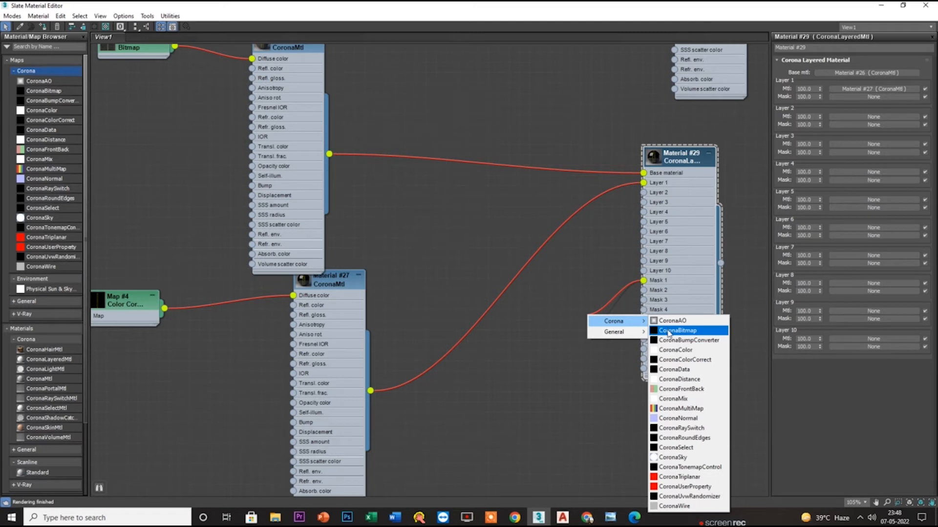
left_click(670, 158)
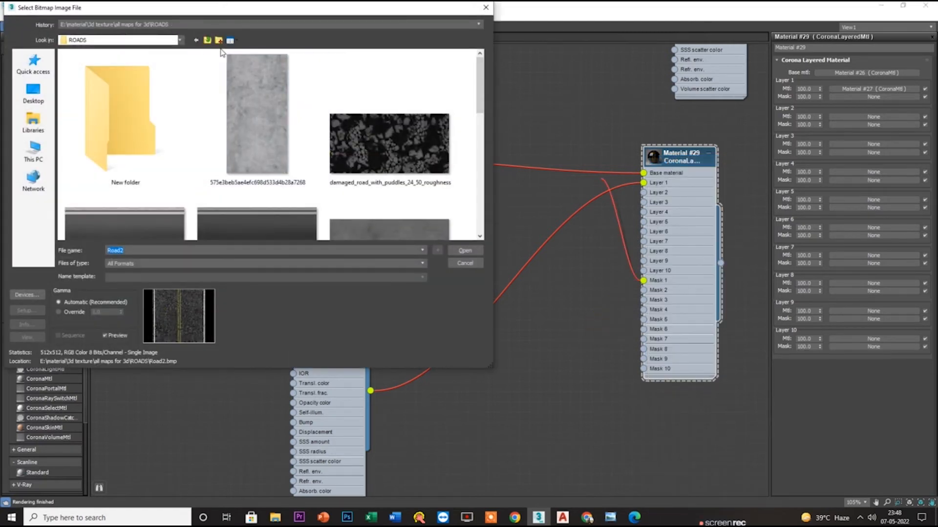
- Browse the texture library to the DIRT +OPACITY MAP folder for the mask bitmap
left_click(207, 40)
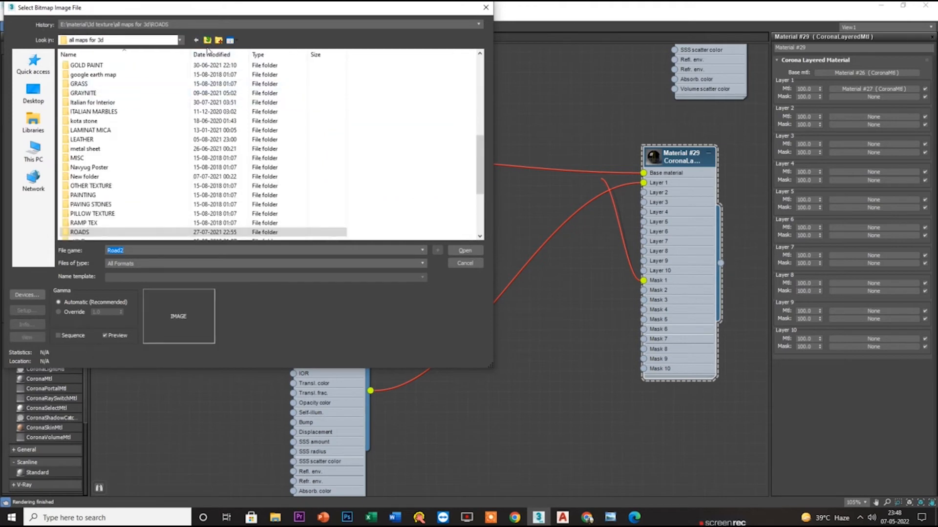
left_click(209, 40)
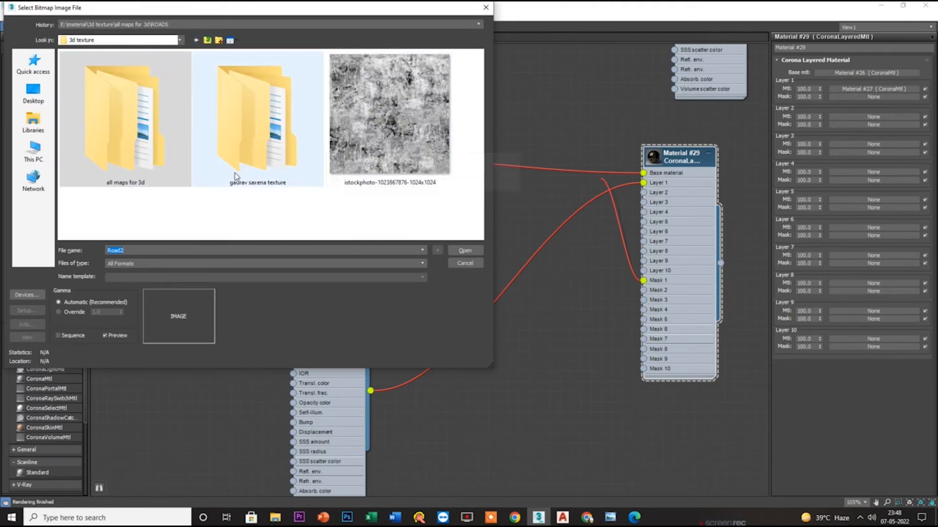
double_click(234, 166)
left_click(113, 68)
double_click(114, 73)
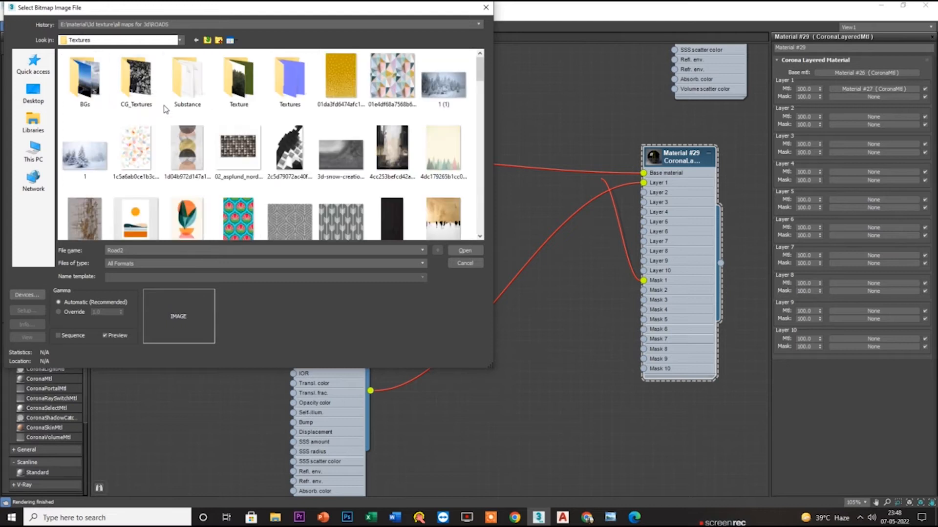
double_click(140, 84)
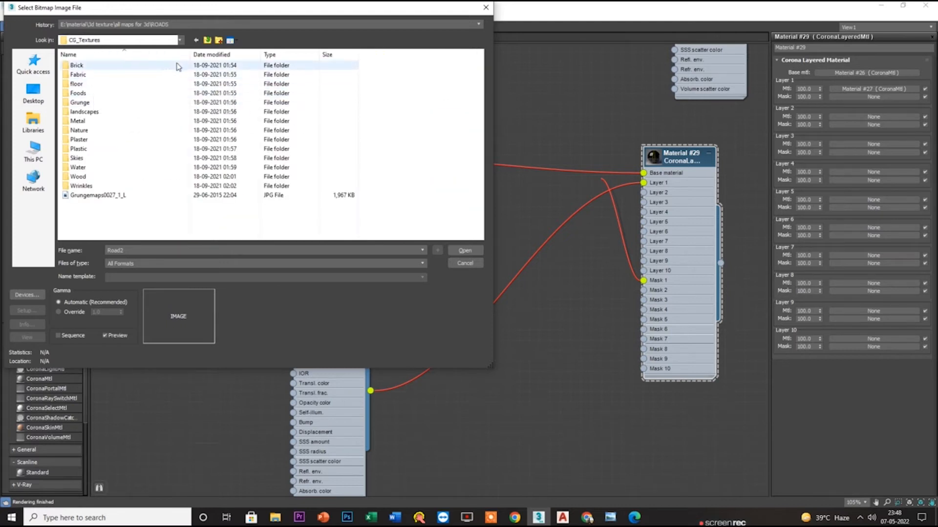
left_click(206, 40)
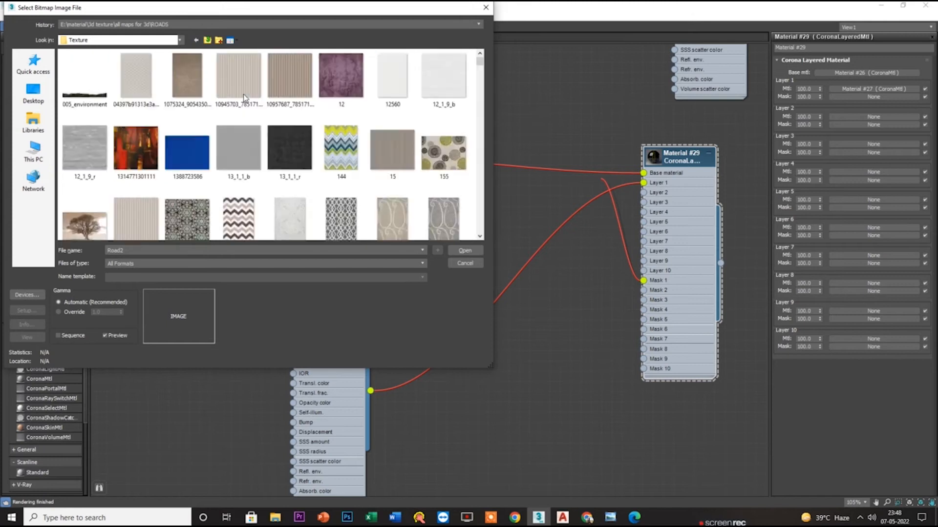
left_click(424, 88)
double_click(425, 88)
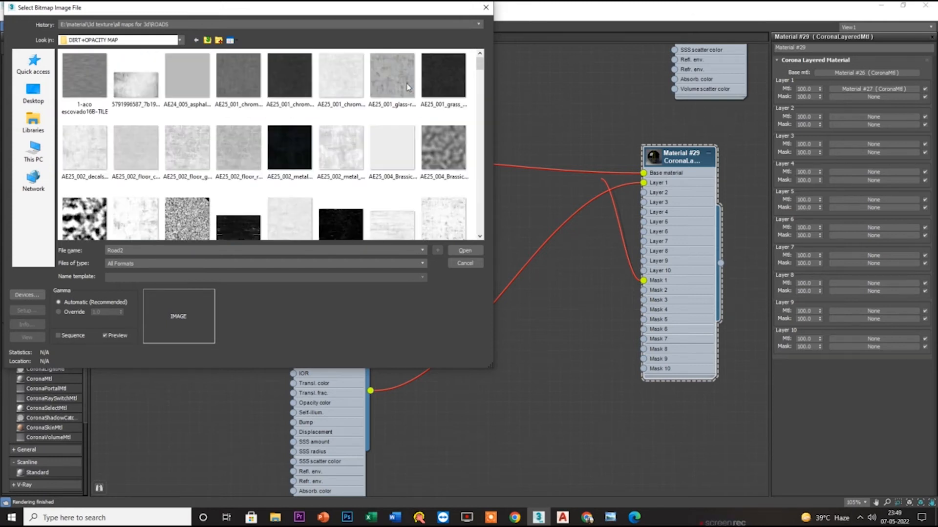
- Look through the dirt and opacity textures for a patchy mask, previewing AE25_004_carpinus_color_noise_001
scroll(100, 132, "down", 5)
left_click(100, 131)
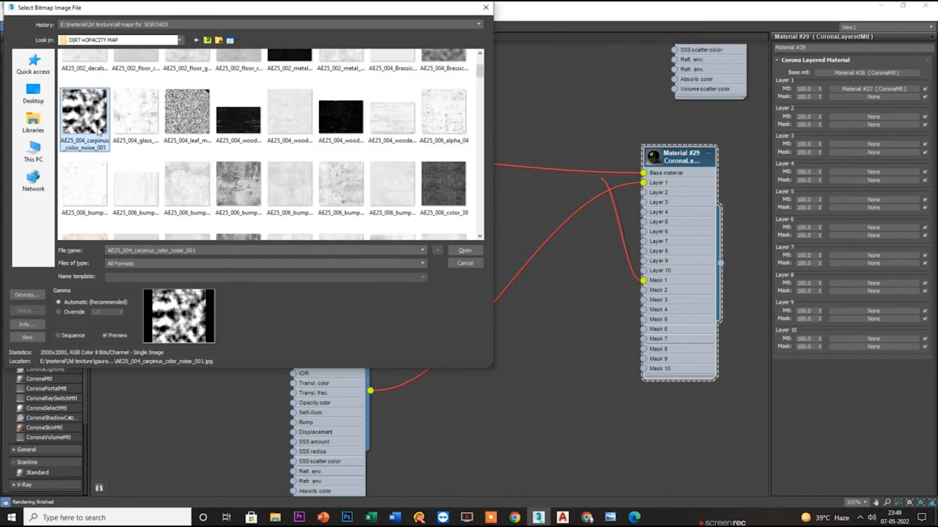
scroll(103, 146, "down", 1)
scroll(112, 166, "up", 1)
scroll(122, 185, "up", 1)
scroll(131, 201, "down", 1)
scroll(131, 201, "down", 3)
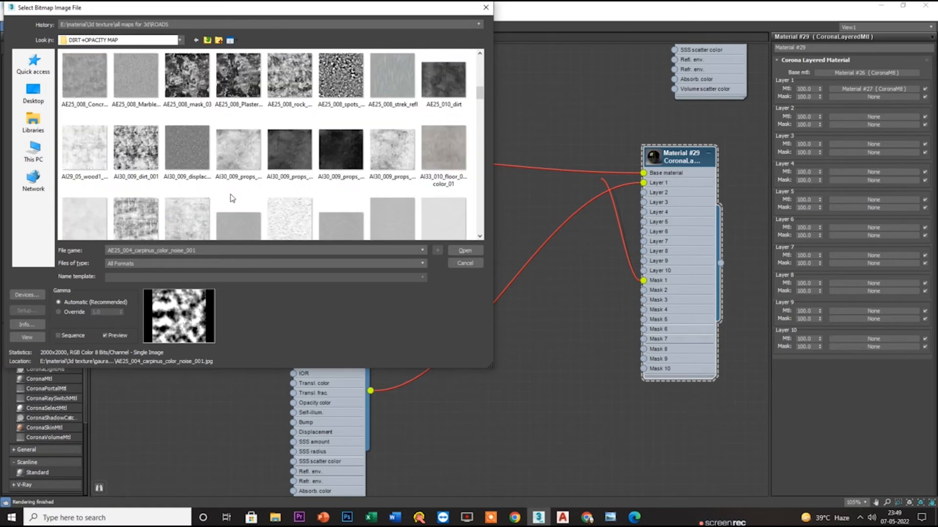
scroll(168, 189, "down", 5)
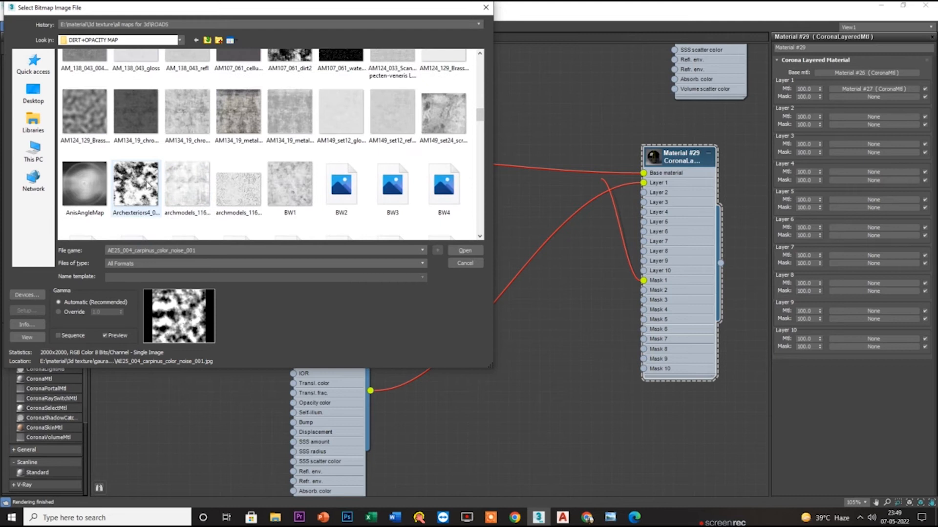
- Load Archexteriors4_02_10_dirt as the Mask 1 bitmap and place its node beside the layered material
left_click(146, 185)
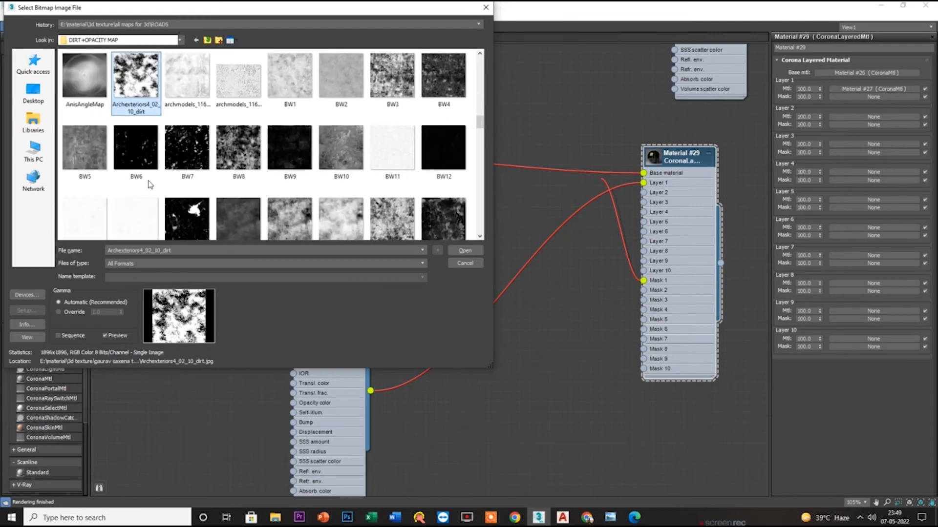
scroll(149, 184, "down", 1)
scroll(150, 182, "up", 1)
scroll(149, 180, "up", 1)
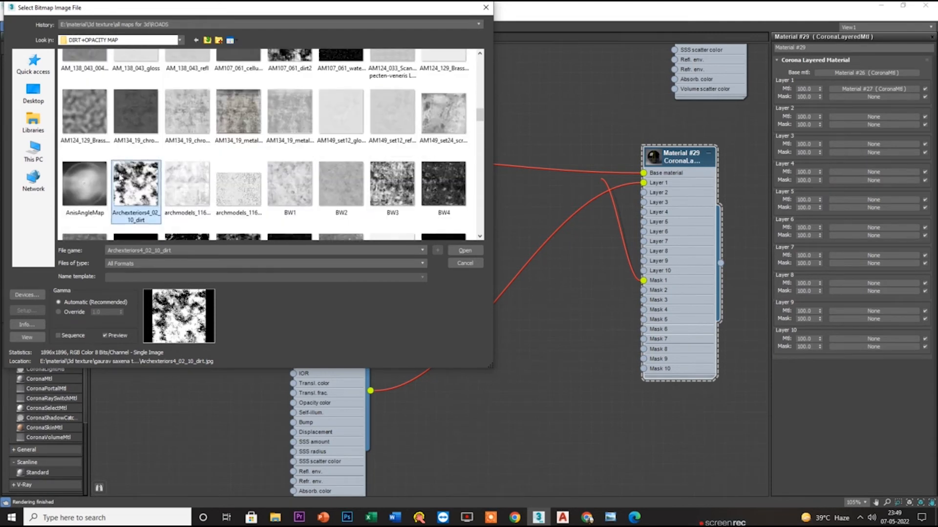
double_click(131, 194)
left_click_drag(595, 325, 553, 338)
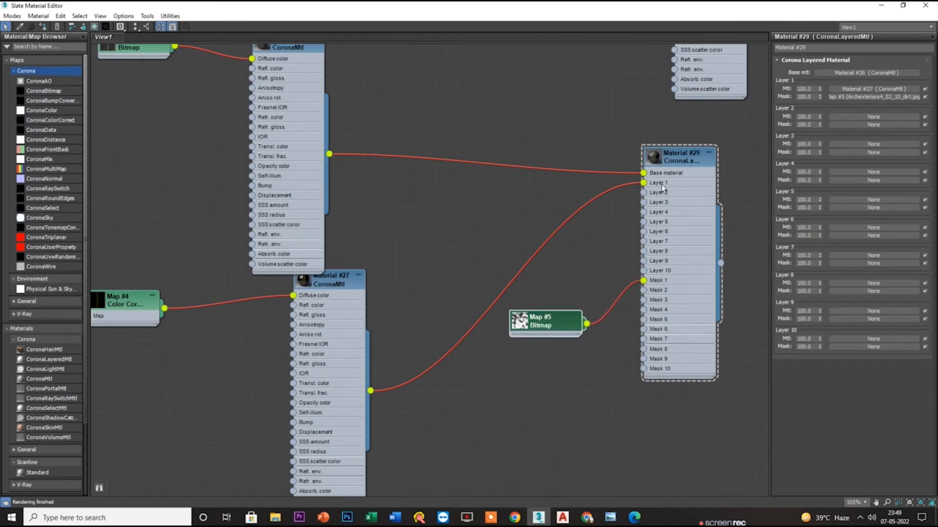
- Open the preview window of layered Material #29 and close it again
left_click(678, 163)
right_click(678, 163)
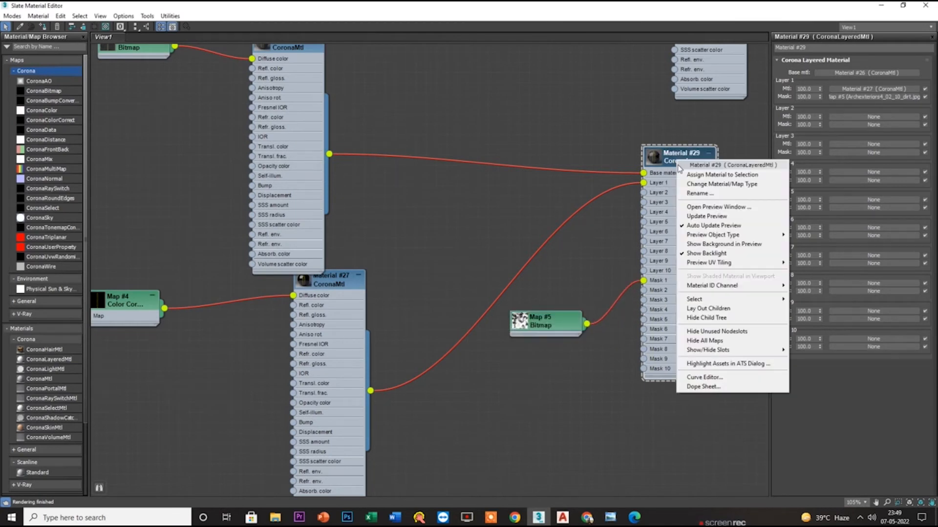
left_click(689, 209)
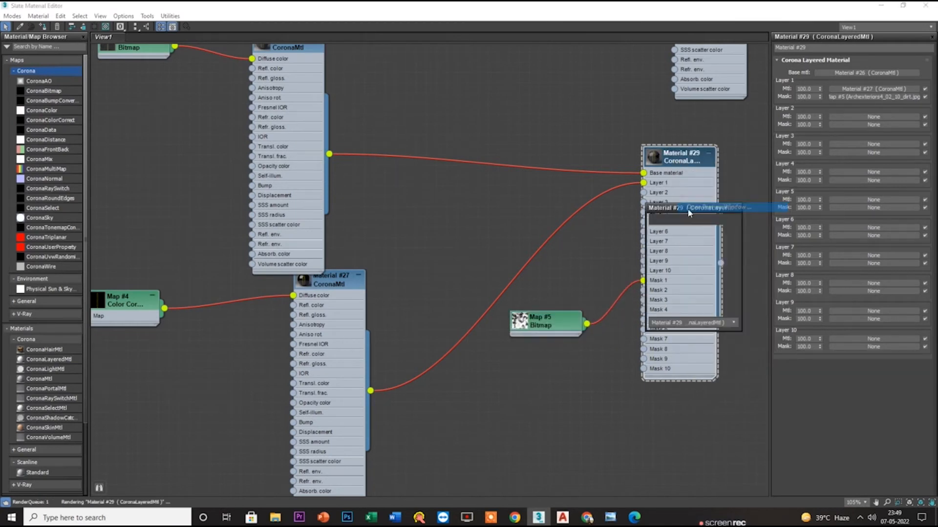
left_click(737, 208)
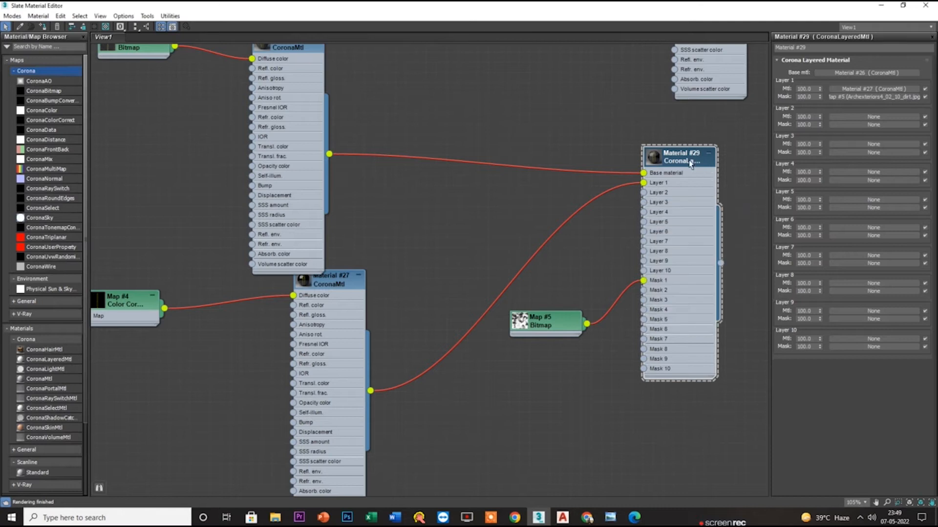
- Shrink the material editor window and assign layered Material #29 to the selected road plane, Plane001
left_click(902, 6)
scroll(601, 284, "down", 6)
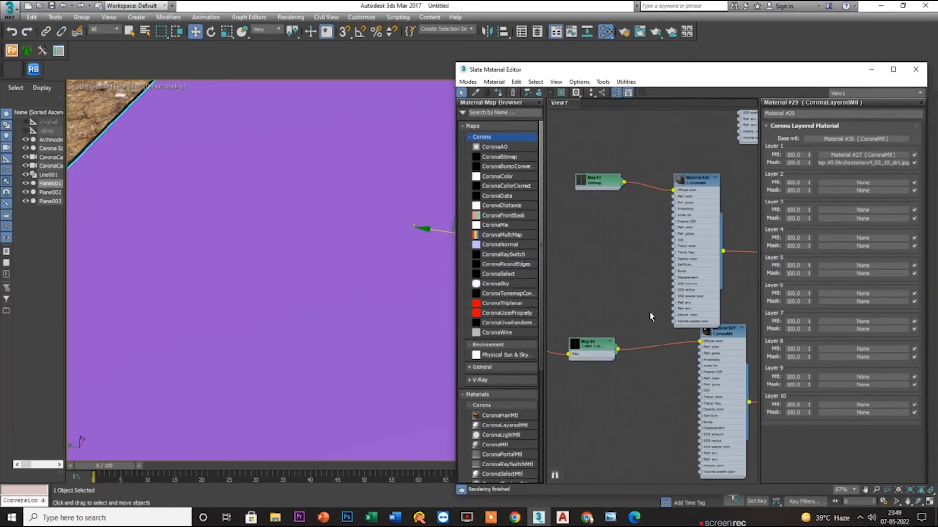
right_click(684, 221)
left_click(709, 234)
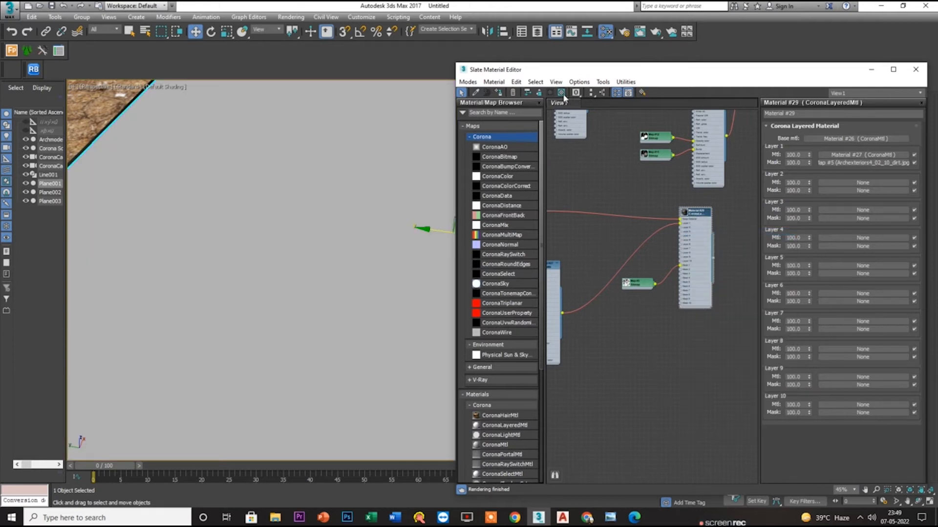
left_click(871, 70)
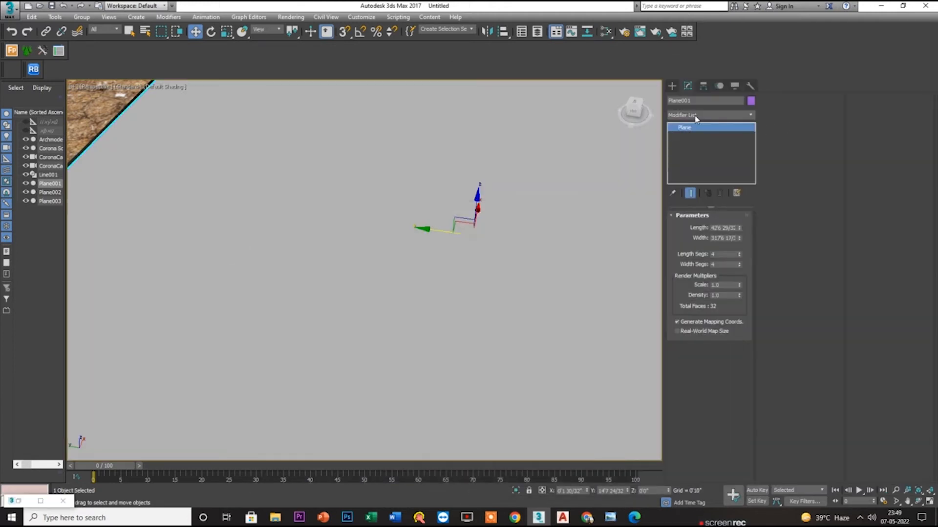
- Add a UVW Map modifier to Plane001 and set its mapping to Box
left_click(697, 116)
key("u")
key("u")
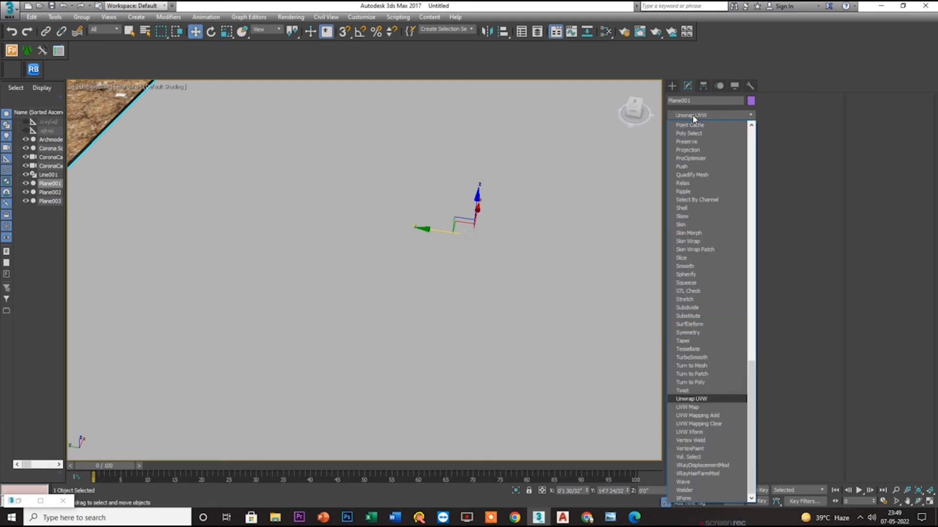
key("Return")
left_click(696, 288)
left_click(691, 271)
left_click(689, 253)
left_click(692, 263)
left_click(695, 272)
- Reopen the material editor and reassign layered Material #29 to the mapped road plane
key("m")
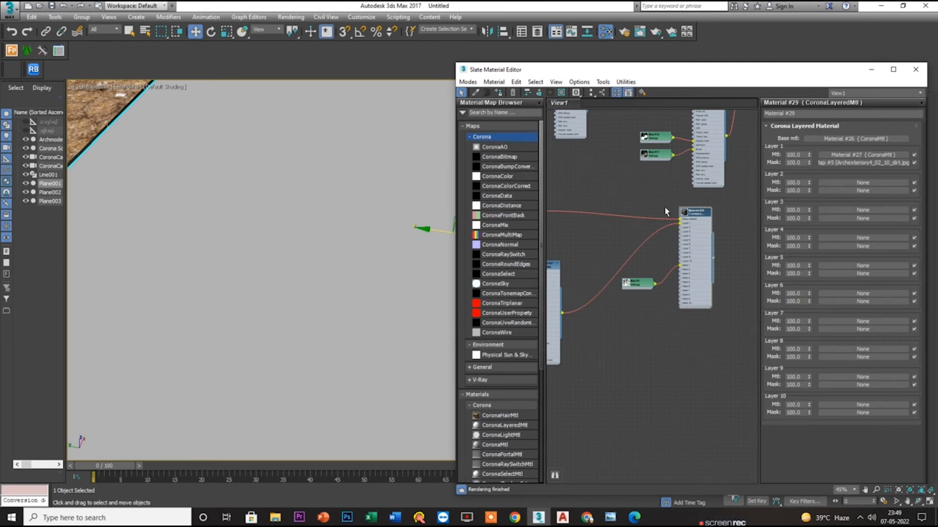
scroll(693, 247, "up", 2)
right_click(691, 201)
left_click(727, 217)
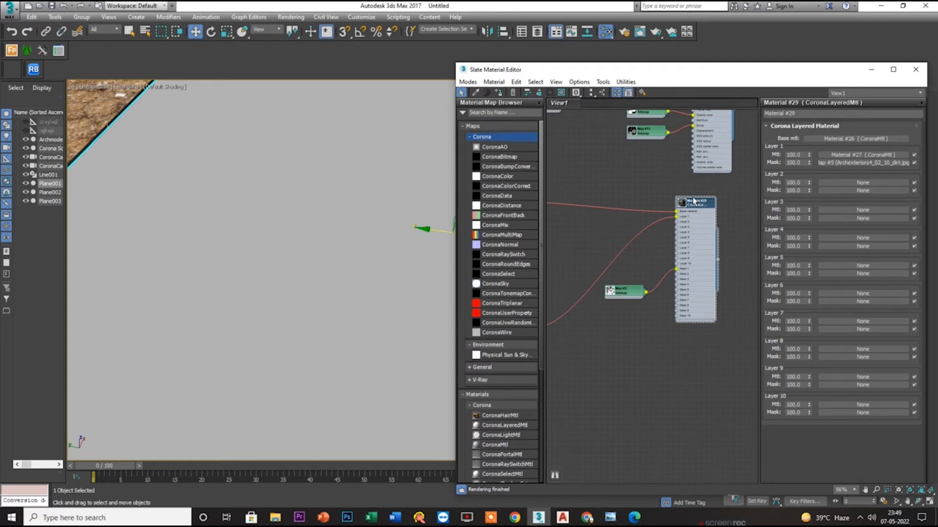
scroll(669, 224, "down", 2)
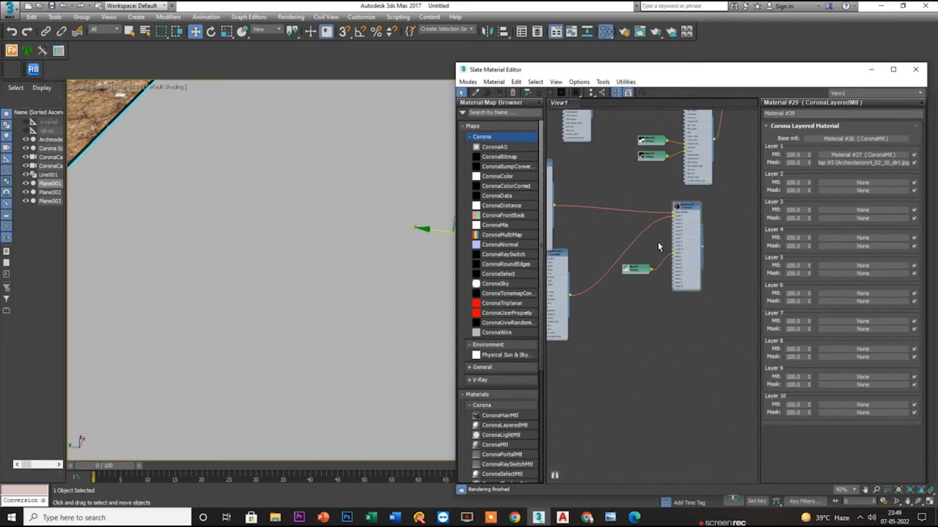
left_click(871, 69)
- Open the base road material, Material #26, and show its shaded texture in the viewport
key("m")
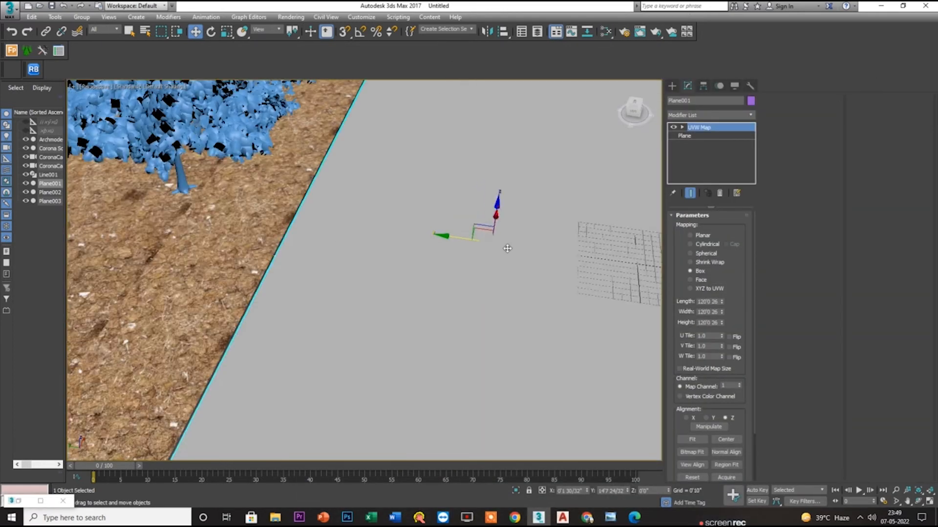
middle_click_drag(652, 222, 703, 292)
double_click(610, 254)
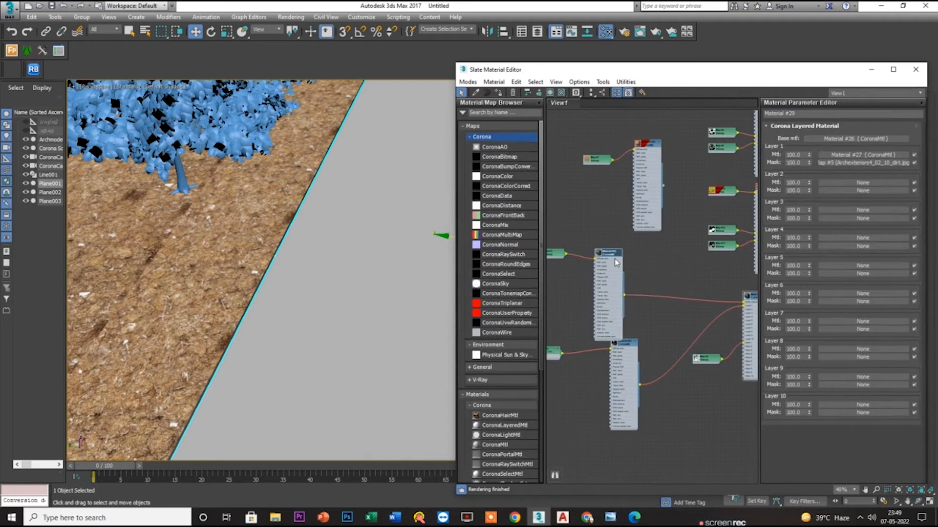
left_click(551, 93)
scroll(713, 314, "up", 2)
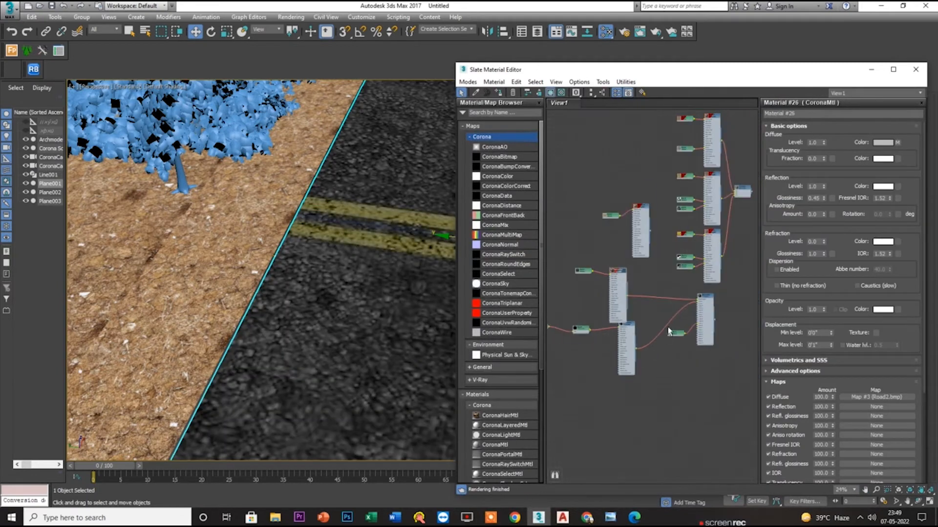
- Open layered Material #29, assign it to Plane001 once more, and put the material editor away
left_click(713, 312)
right_click(718, 306)
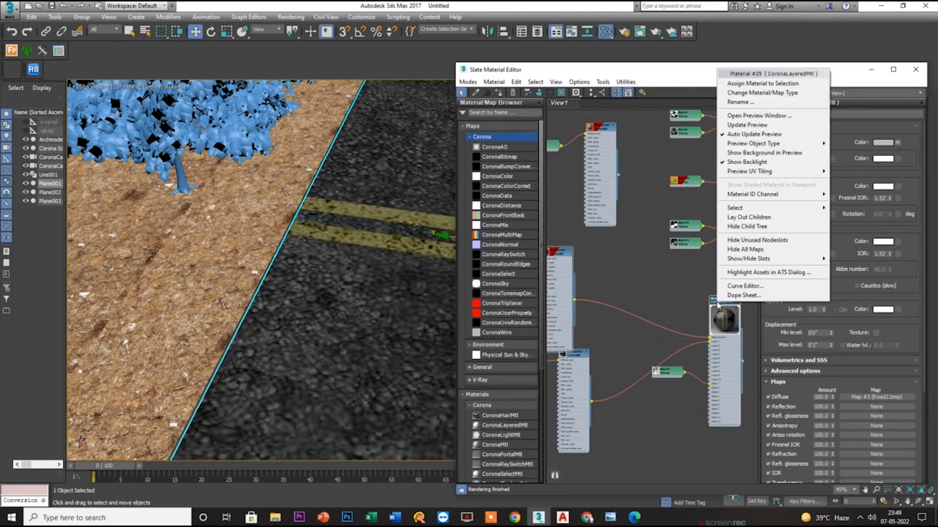
double_click(714, 306)
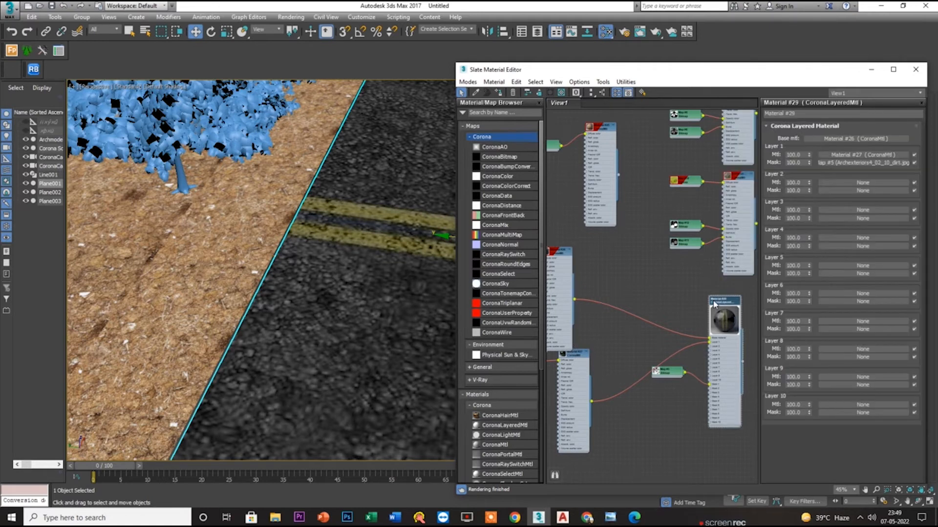
right_click(713, 304)
left_click(732, 82)
left_click(871, 69)
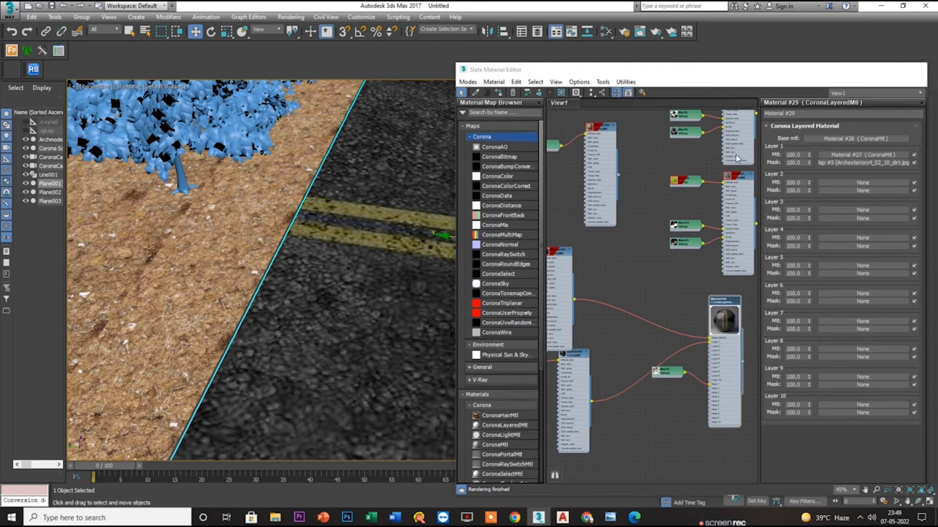
- Create a CoronaSun in the maximized Top view, starting below the road and aiming its target at the tree row along the road's lower side
middle_click_drag(479, 243, 372, 287)
scroll(372, 287, "down", 2)
key("alt+w")
middle_click(297, 204)
key("alt+w")
scroll(311, 231, "down", 3)
scroll(286, 205, "up", 4)
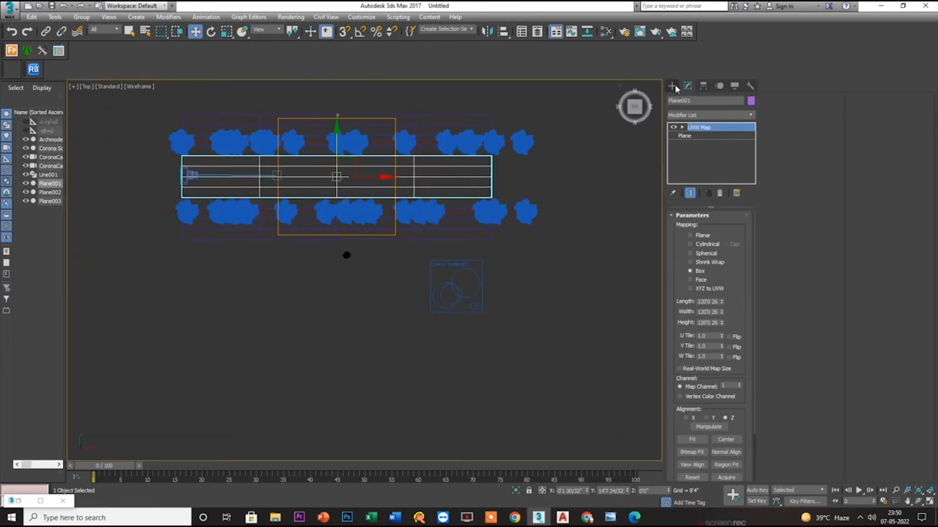
left_click(674, 87)
left_click(708, 101)
left_click(697, 100)
left_click(708, 113)
left_click(694, 148)
left_click(690, 145)
left_click(728, 145)
scroll(431, 272, "down", 2)
left_click_drag(510, 367, 399, 227)
right_click(404, 230)
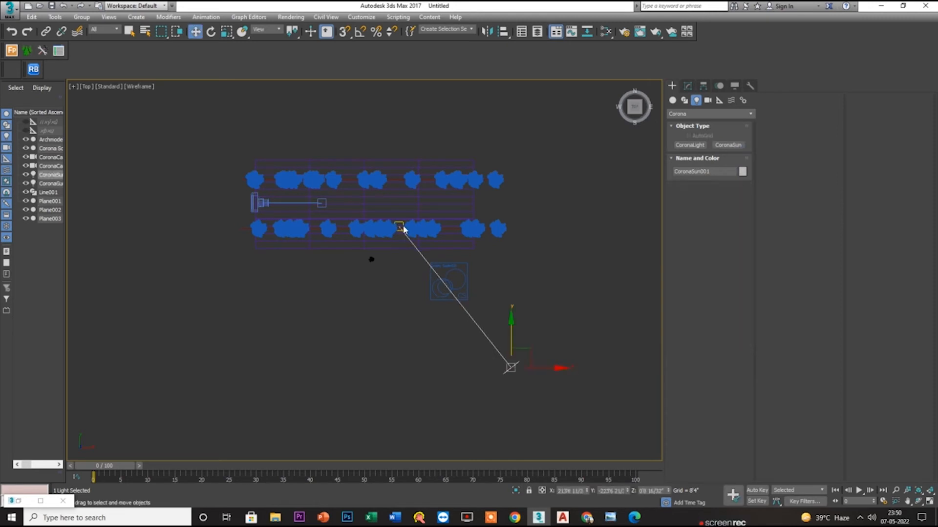
- Raise the CoronaSun above the ground in the Left view to a height of about 21'9"
key("alt+w")
key("alt+w")
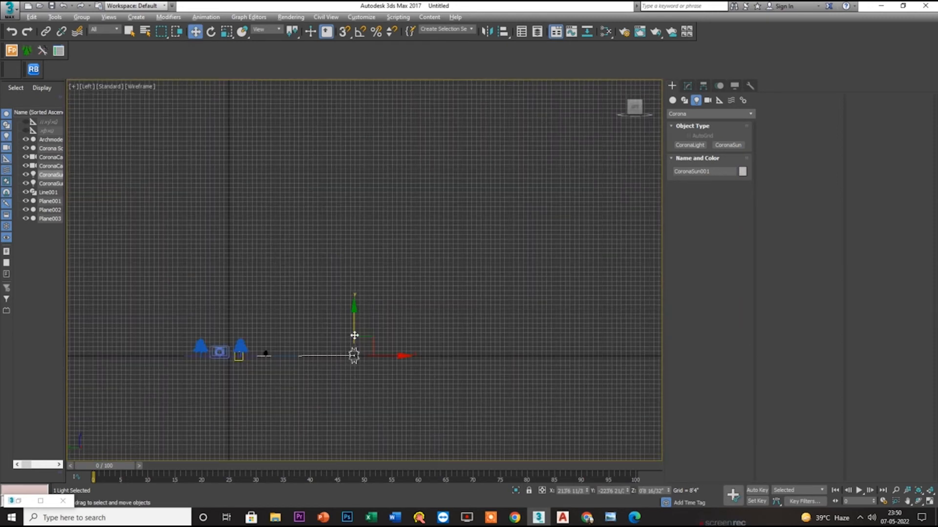
left_click_drag(354, 334, 360, 324)
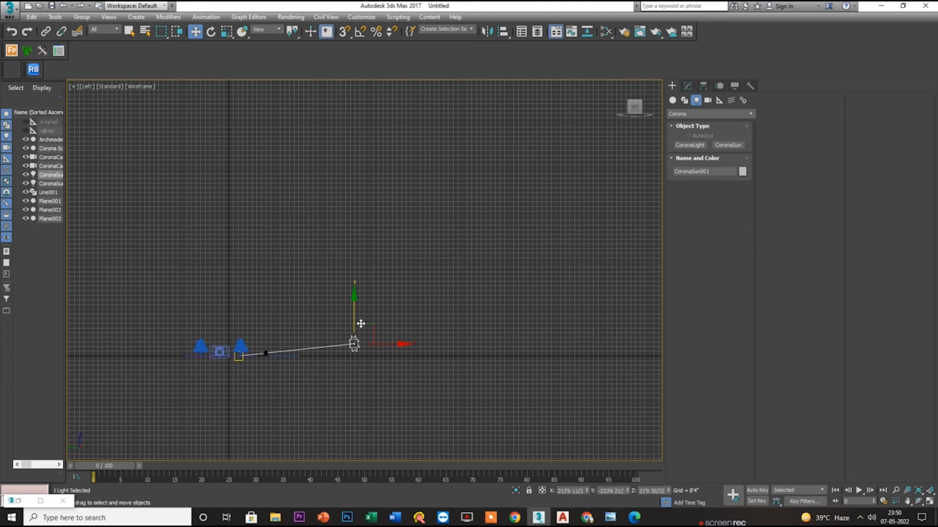
- Select the road plane Plane001 in the Perspective view and set its UVW Map alignment to X
key("alt+w")
key("alt+w")
middle_click_drag(460, 365, 361, 332, "alt")
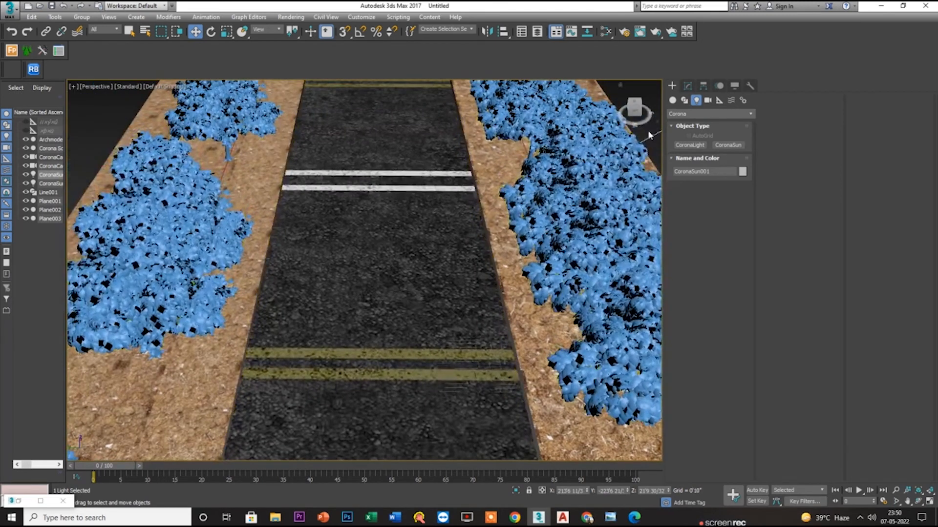
scroll(361, 332, "up", 3)
left_click(245, 296)
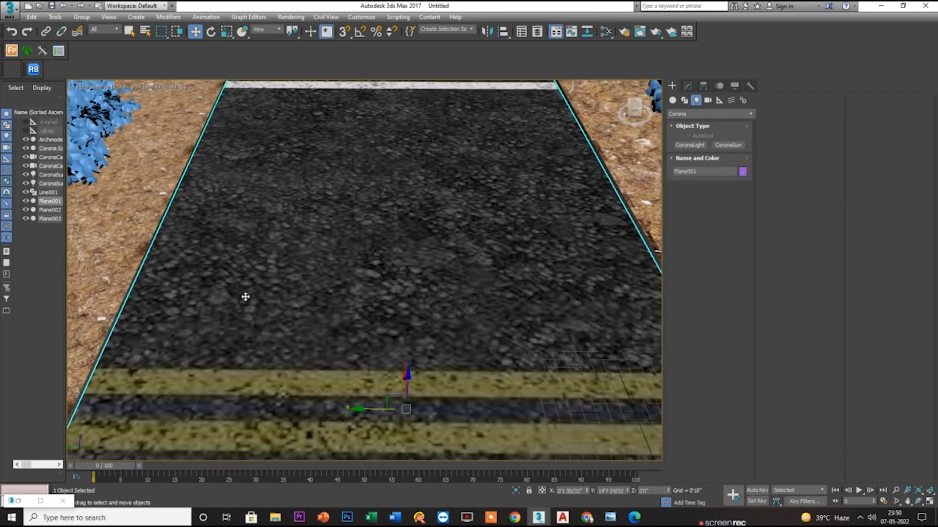
left_click(688, 85)
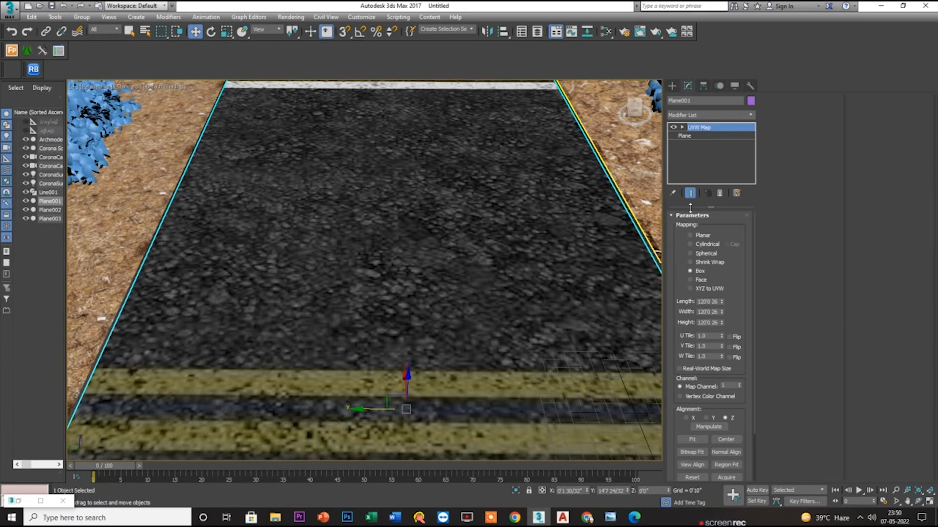
left_click(711, 418)
left_click(690, 417)
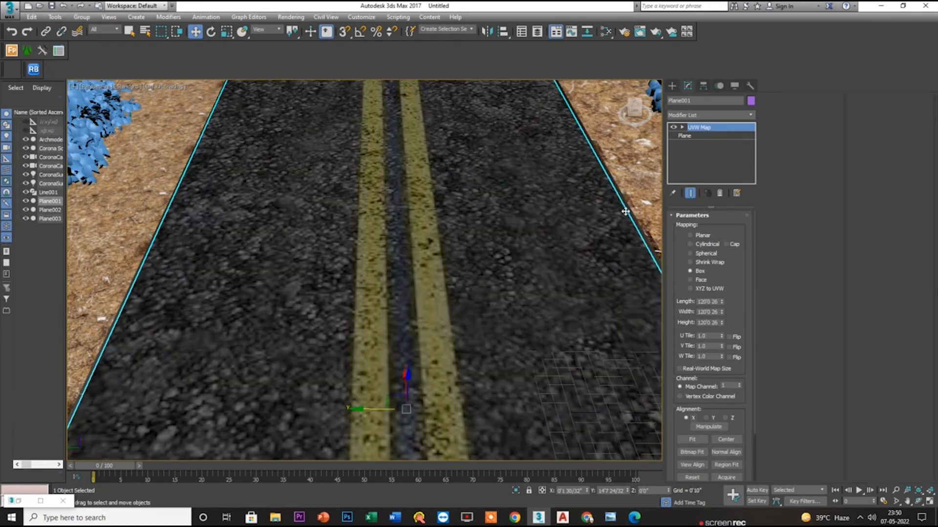
- Scale the road's UVW Map gizmo down overall, and adjust it across the road's width to fit the lane markings
left_click(690, 138)
scroll(458, 259, "down", 3)
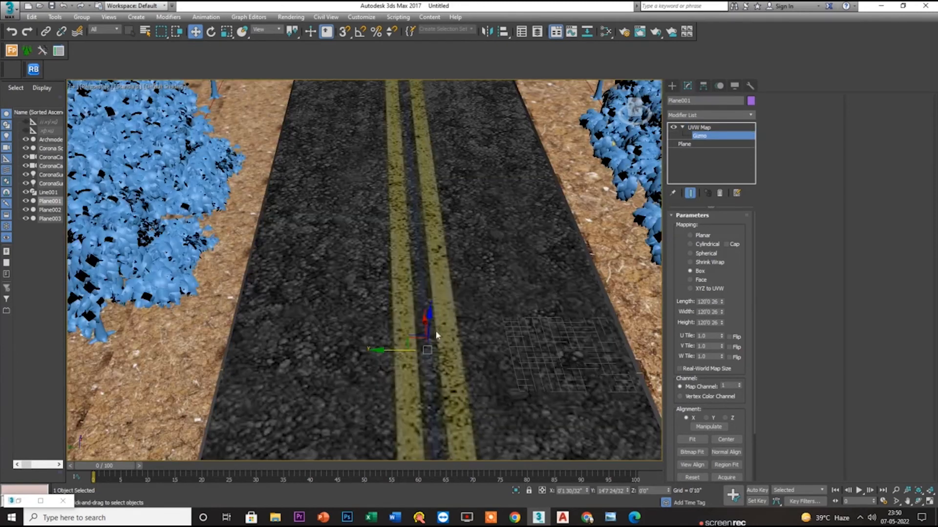
key("r")
left_click_drag(436, 358, 438, 386)
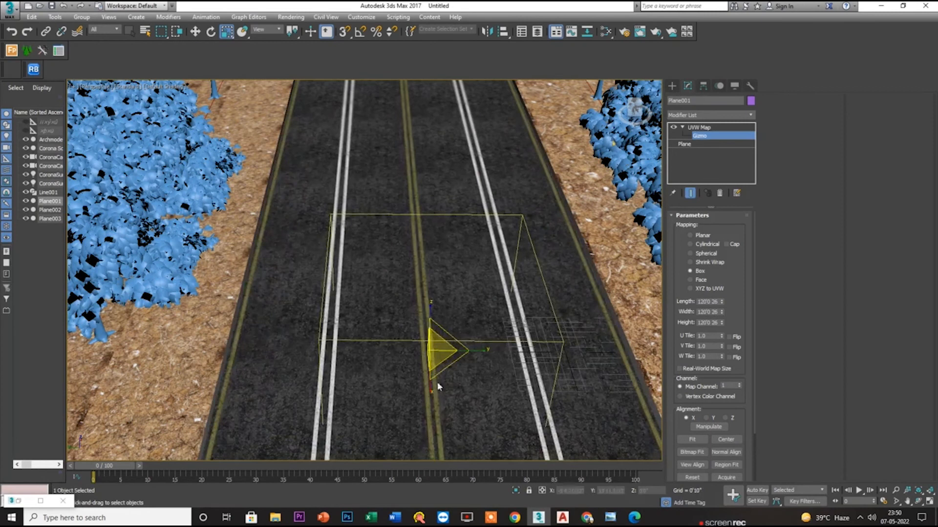
left_click_drag(438, 354, 469, 292)
middle_click_drag(448, 335, 398, 366, "alt")
left_click_drag(392, 370, 427, 347)
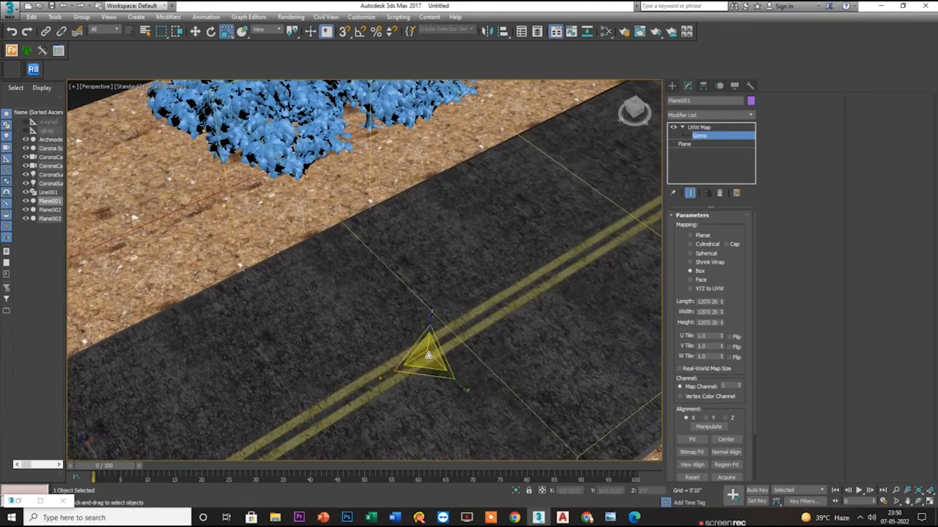
left_click_drag(455, 384, 451, 377)
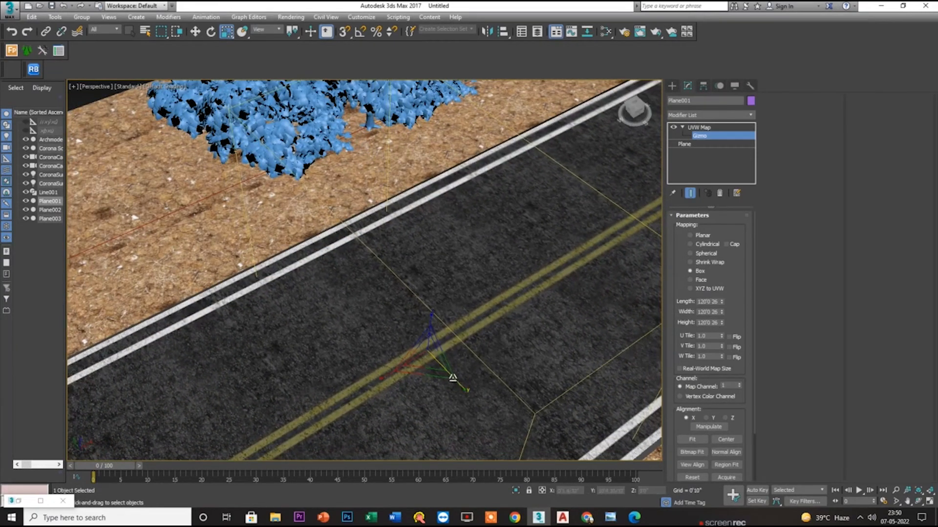
- Inspect the node connections of layered Material #29, put the material editor away, and examine the road texture up close
key("m")
middle_click_drag(612, 299, 653, 251)
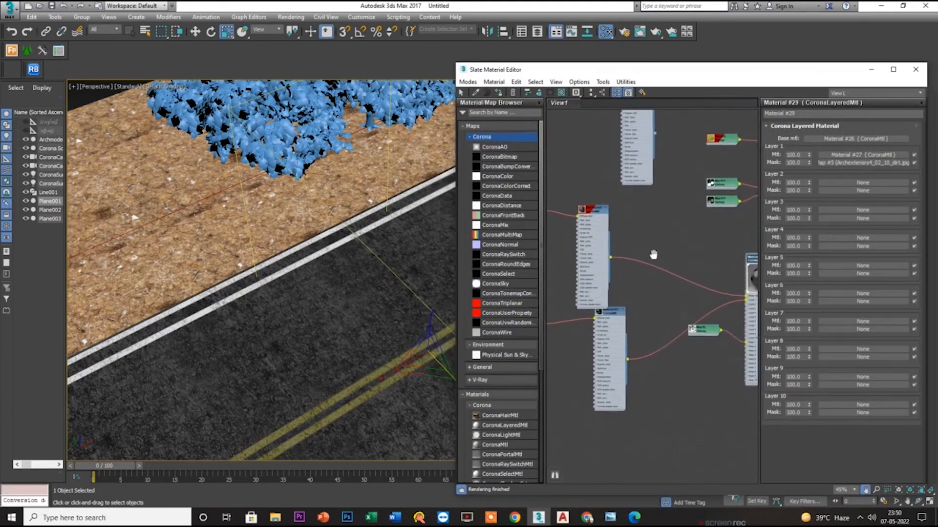
left_click(870, 70)
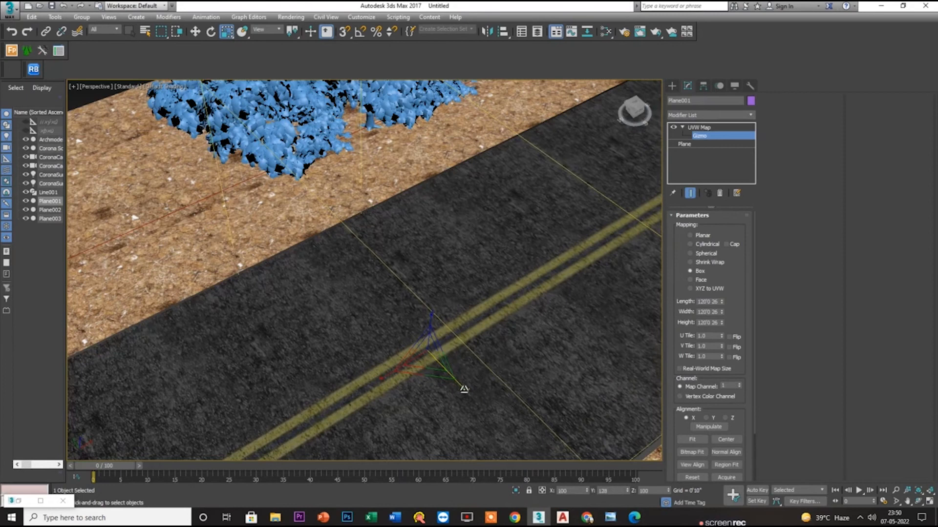
key("w")
scroll(422, 357, "up", 2)
middle_click_drag(423, 357, 409, 379, "alt")
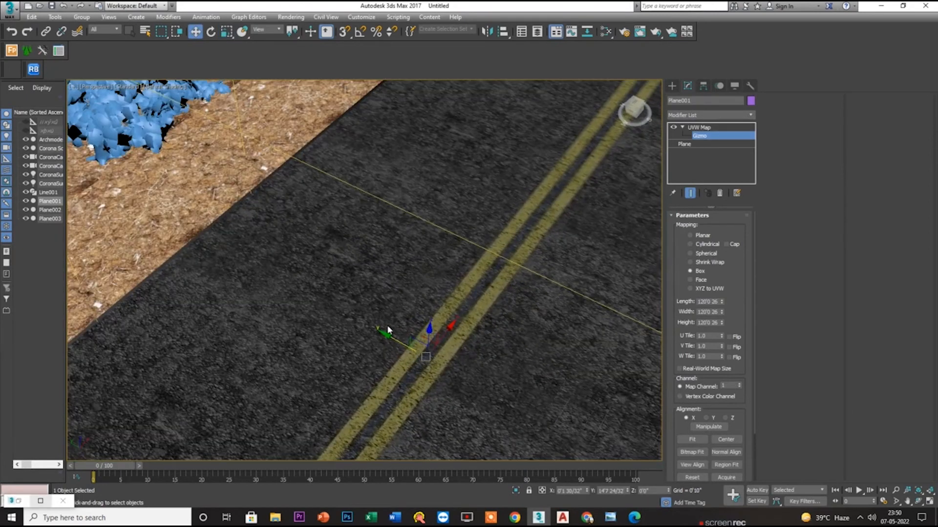
- Start a Corona interactive render of the Perspective view, and minimize the frame buffer and render setup
key("F10")
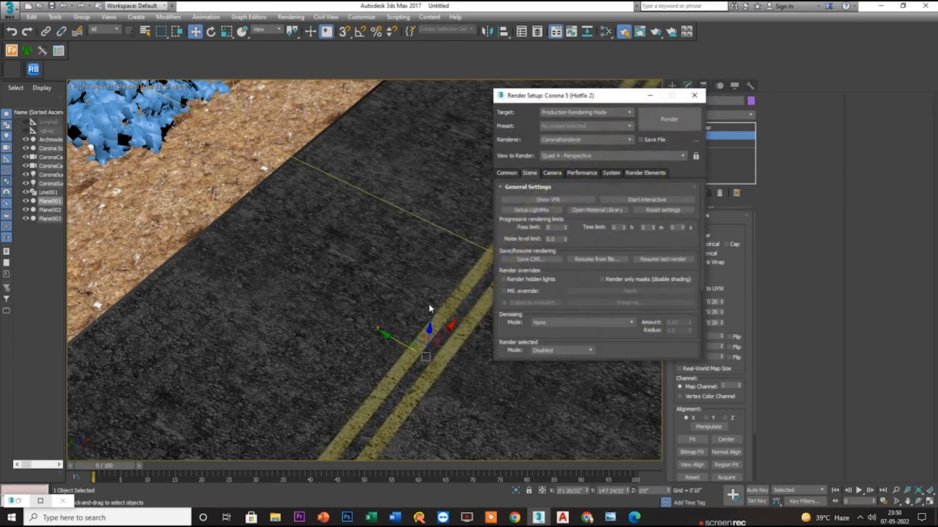
left_click(638, 200)
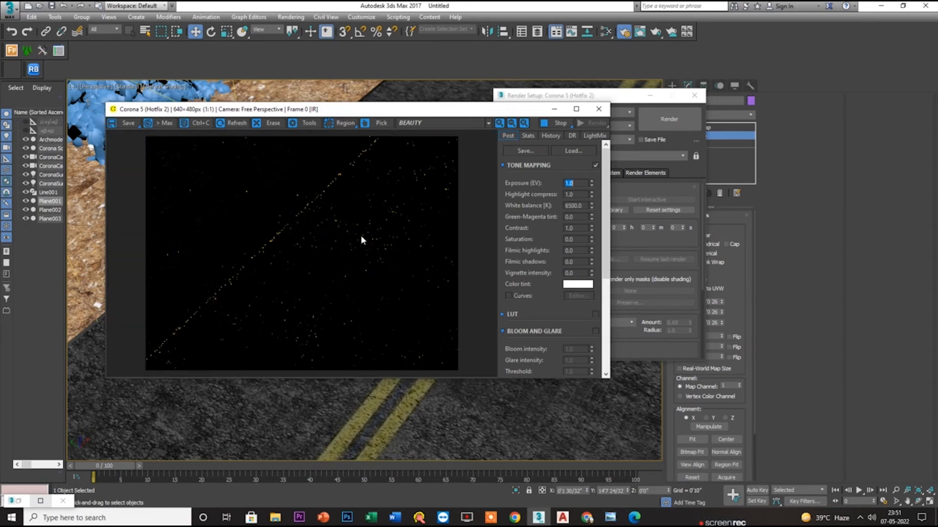
left_click(554, 109)
left_click(650, 96)
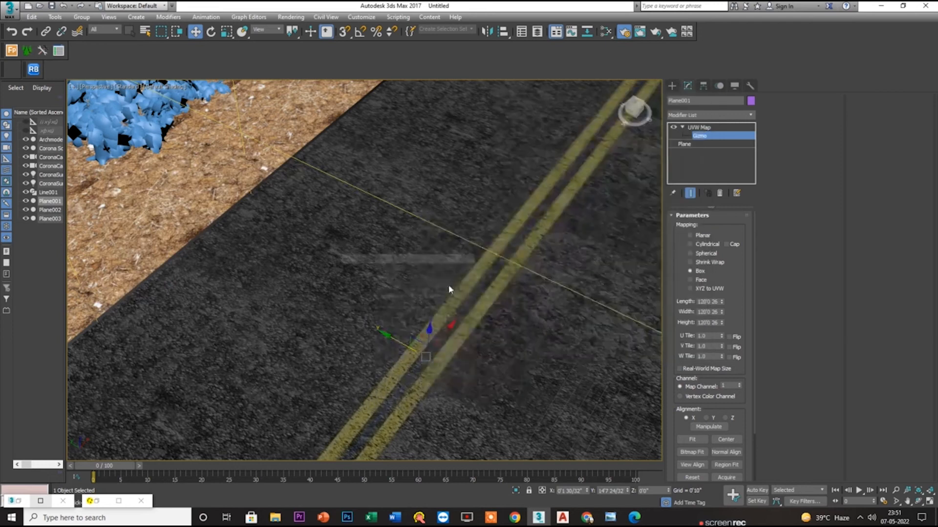
- Select CoronaSun001 beside the road and stop the running interactive render
scroll(458, 291, "down", 5)
mouse_move(471, 266)
middle_mouse_down("alt")
mouse_move(508, 249)
mouse_move(479, 253)
middle_mouse_up("alt")
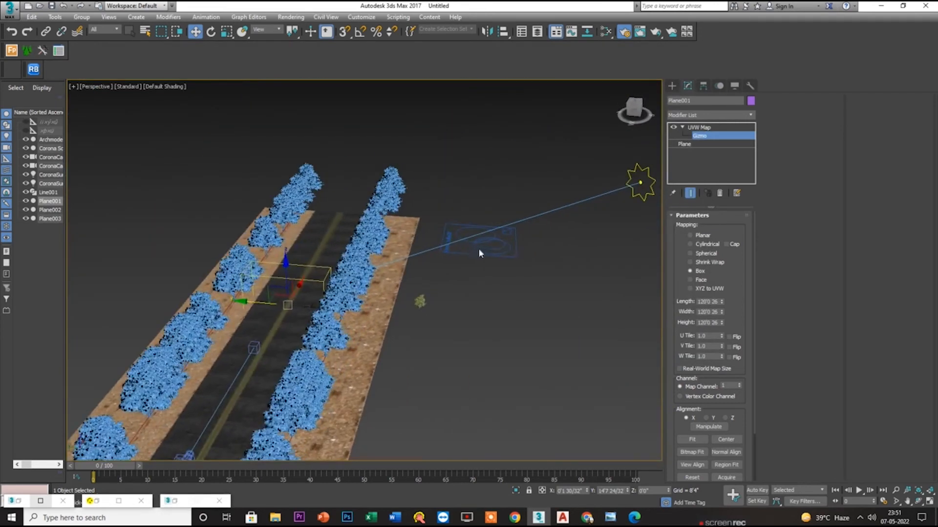
left_click(674, 86)
left_click(631, 167)
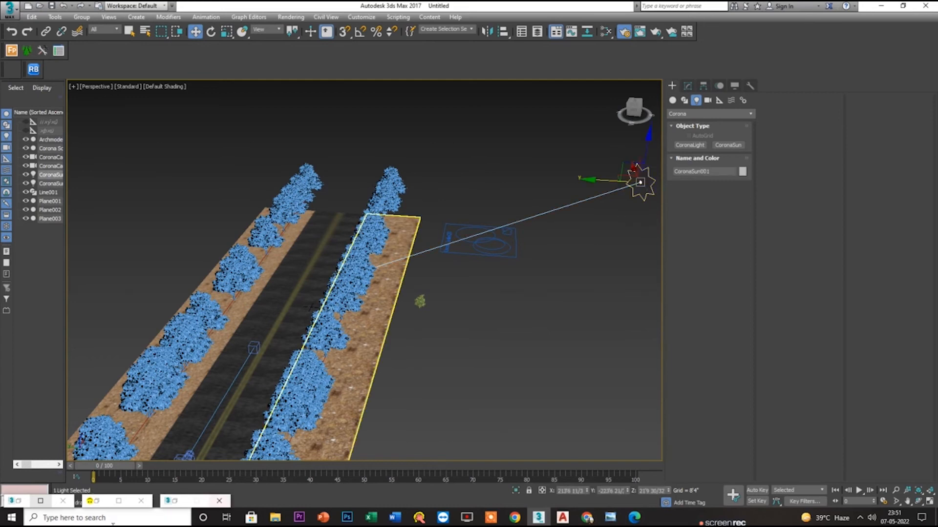
double_click(98, 501)
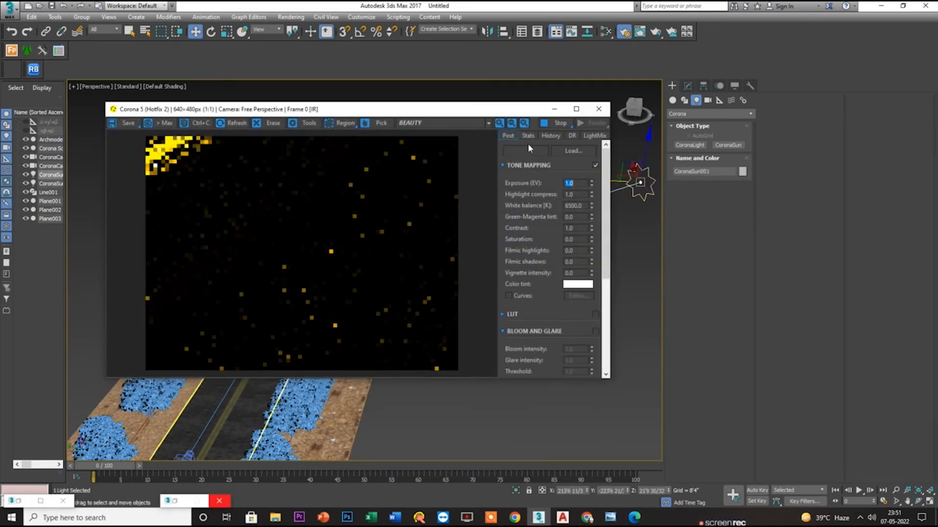
left_click(559, 123)
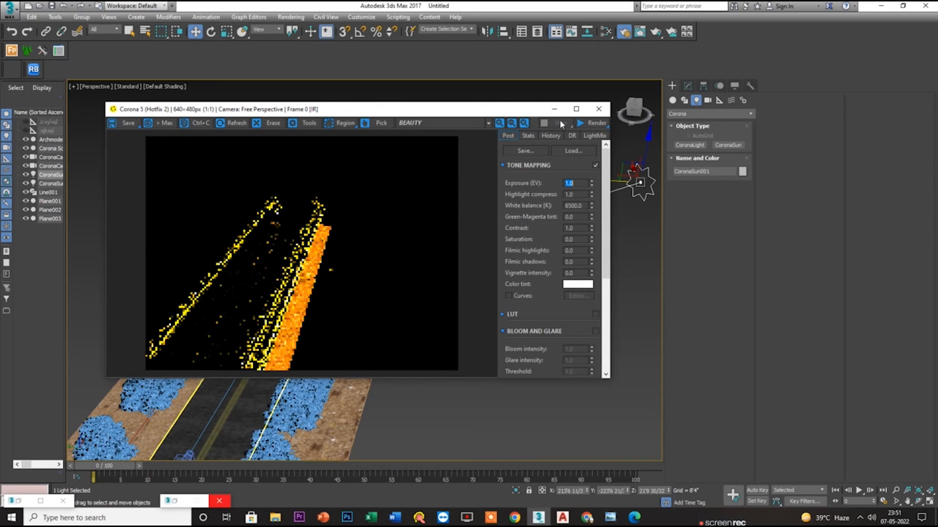
- Set CoronaSun001's intensity to 0.5 and add a CoronaSky environment from its parameters
left_click(553, 109)
left_click(687, 86)
left_click(723, 264)
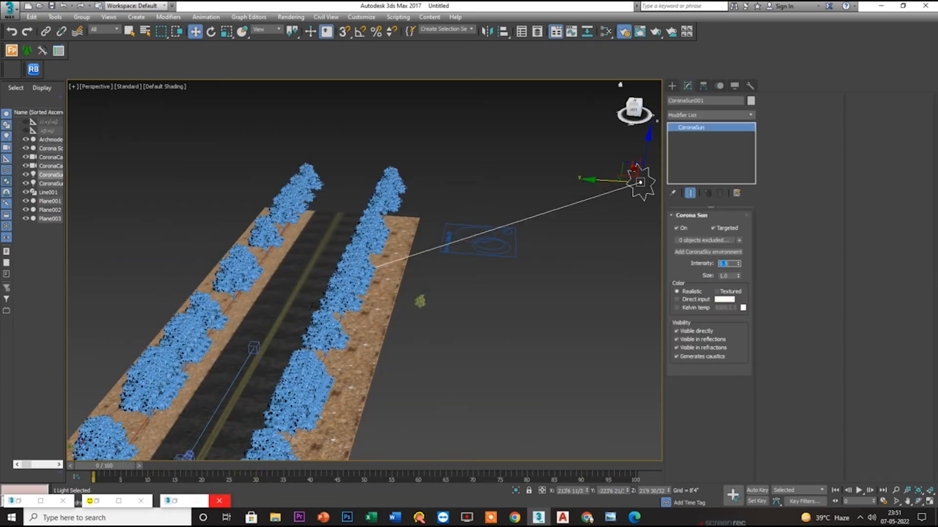
left_click(716, 254)
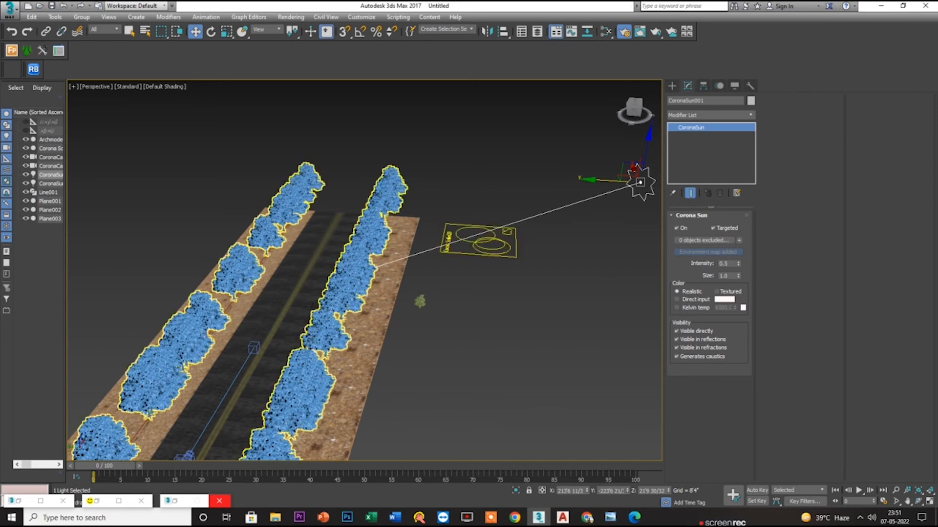
- Restart the interactive render on a closer view along the road, and select the road plane Plane001
scroll(199, 307, "up", 3)
scroll(342, 293, "up", 5)
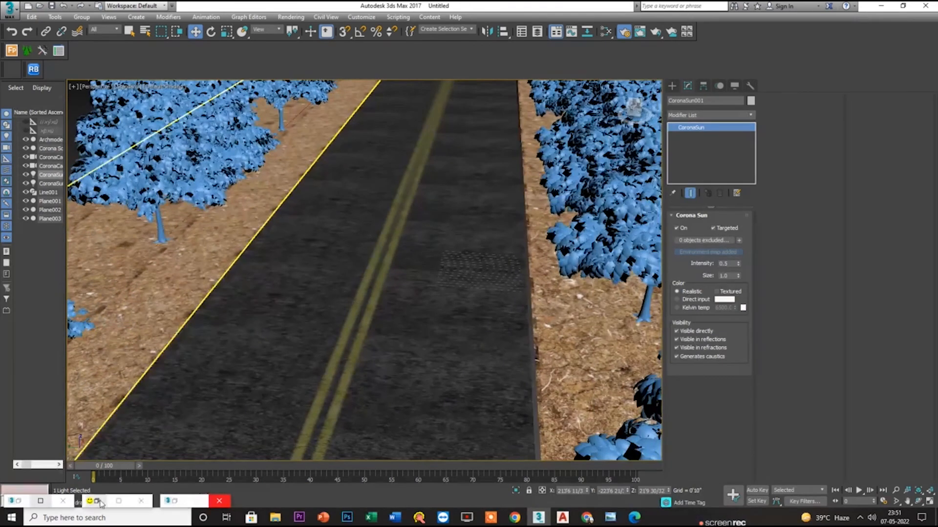
left_click(92, 501)
left_click(592, 123)
left_click(597, 136)
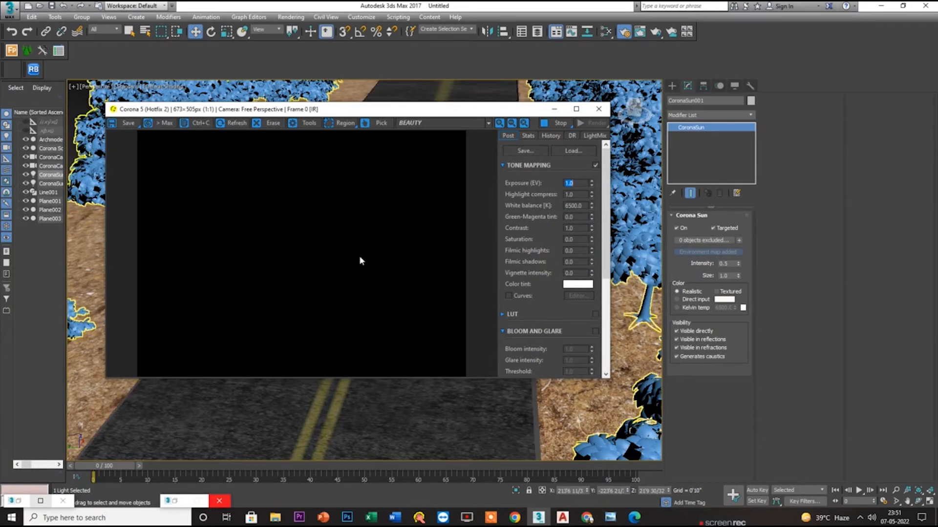
left_click(426, 123)
left_click(418, 134)
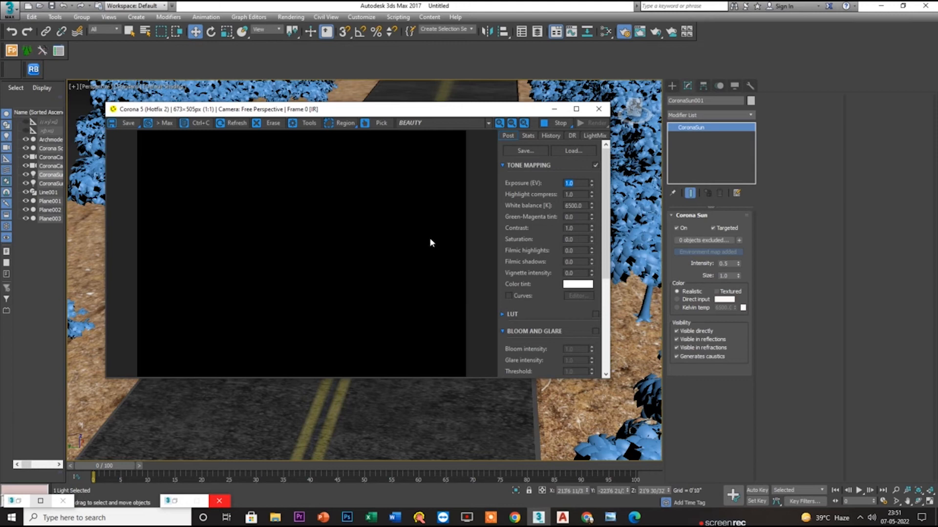
left_click(344, 406)
middle_click_drag(343, 406, 373, 376, "alt")
left_click(352, 391)
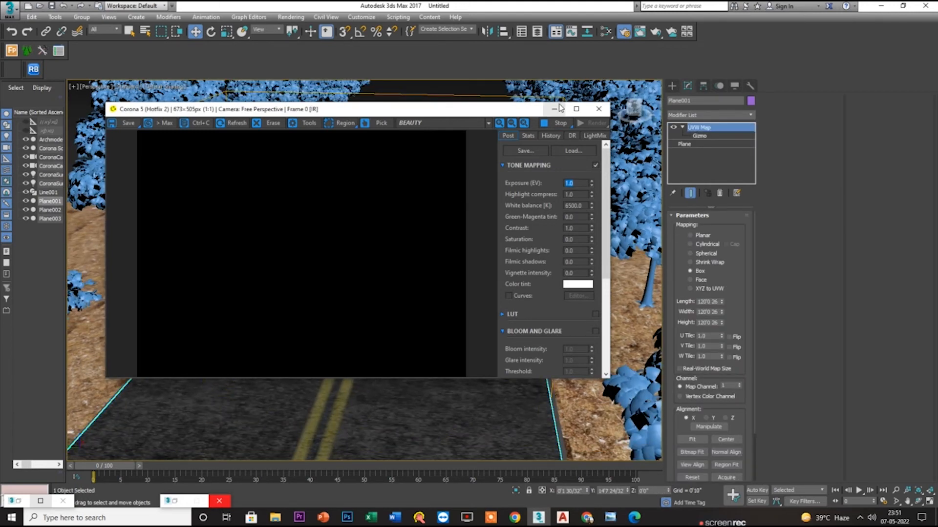
- Select the scattered trees, Corona Scatter001, and set their viewport preview type to Dot
left_click(553, 111)
left_click(586, 161)
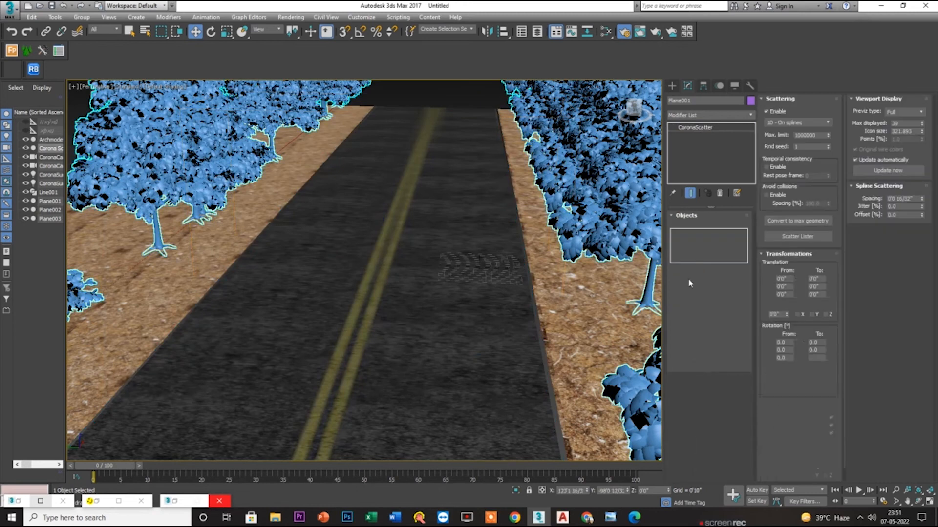
left_click(904, 112)
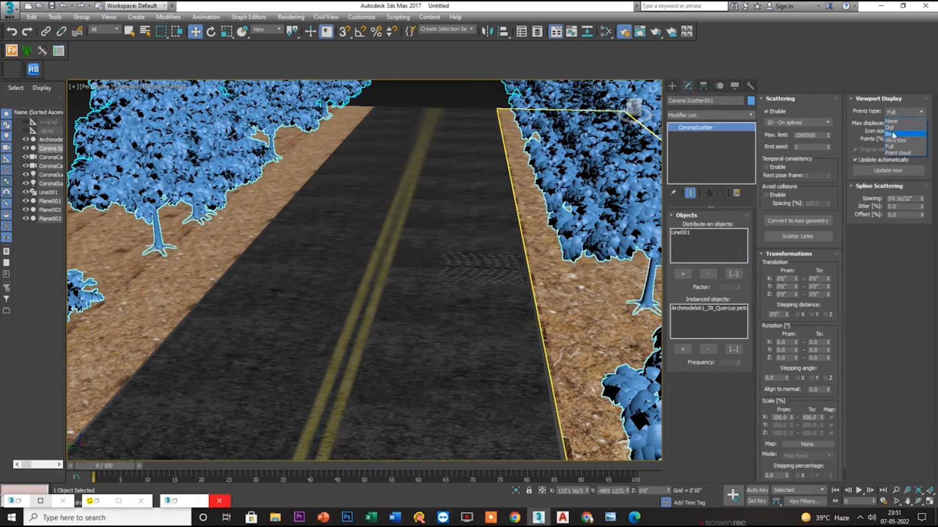
left_click(890, 127)
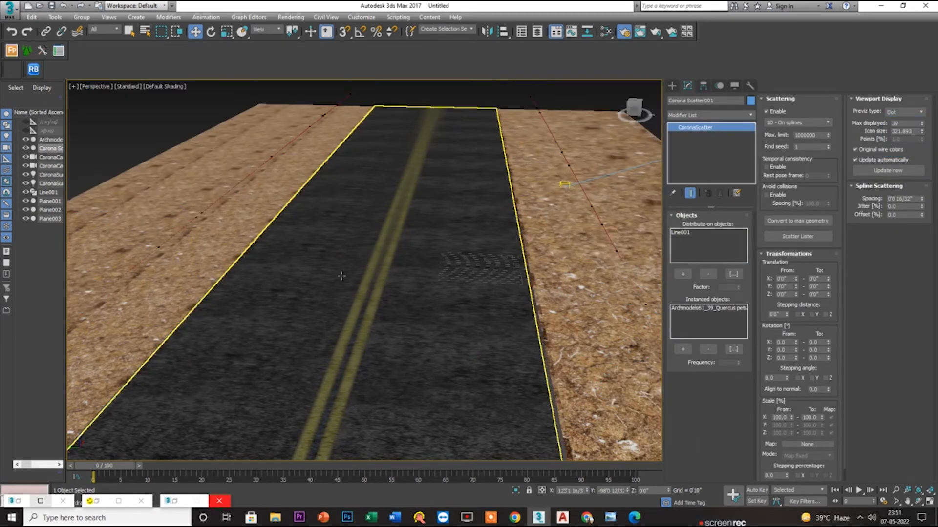
- Bring back the interactive render of the road, set its exposure to 0.0 EV, and minimize the frame buffer
scroll(357, 299, "up", 2)
left_click(96, 501)
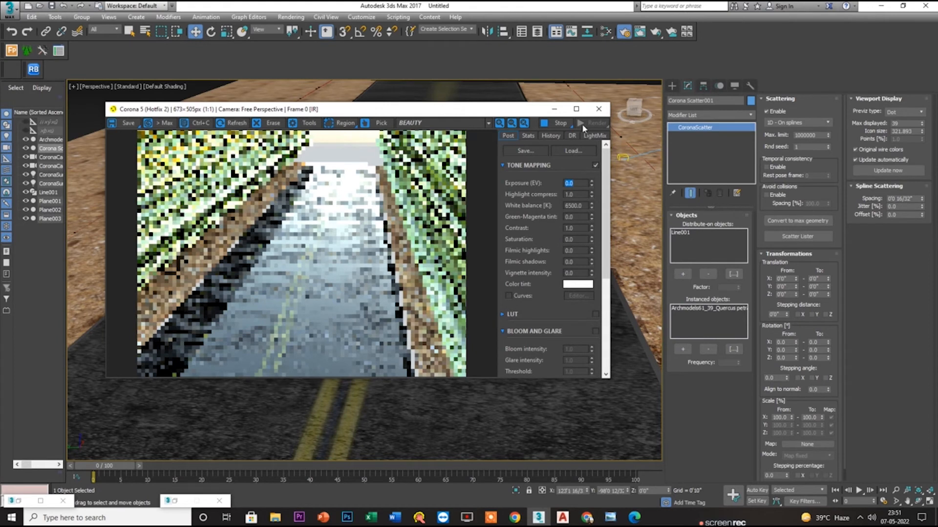
left_click(553, 108)
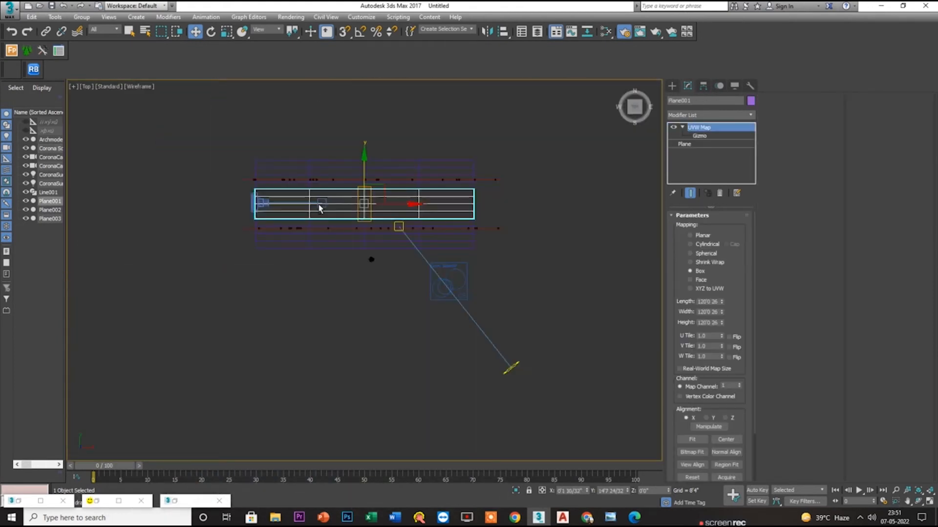
- Move CoronaSun001 in the Top view beyond the road's far end, to about X 329'11", Y -18'10", and check the render
left_click_drag(385, 262, 416, 212)
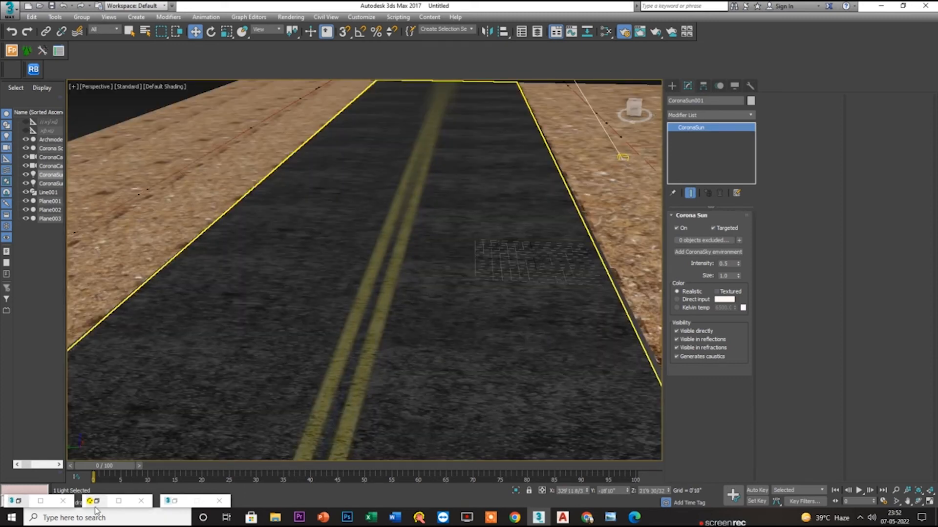
left_click(119, 501)
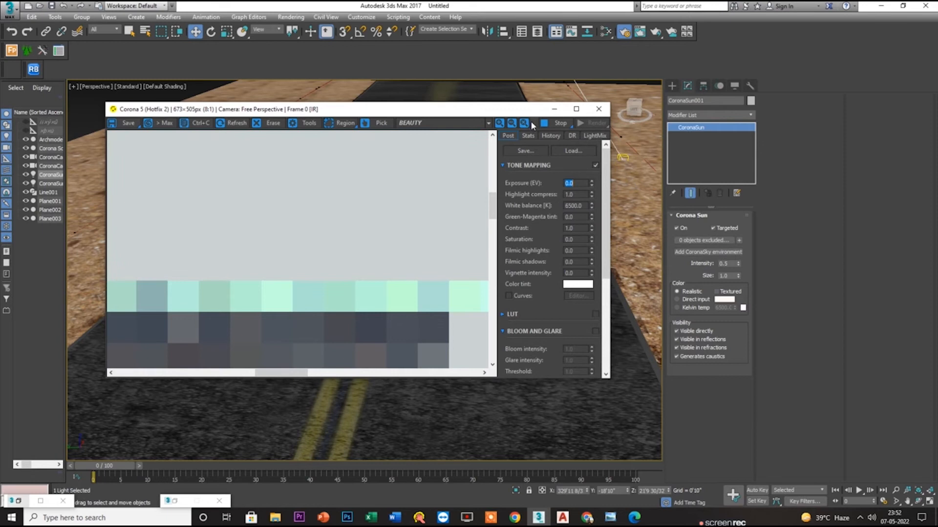
left_click(553, 109)
- In the CoronaCamera001 view, lower CoronaSun001 to about Z 10'0" and set its intensity to 0.05
key("c")
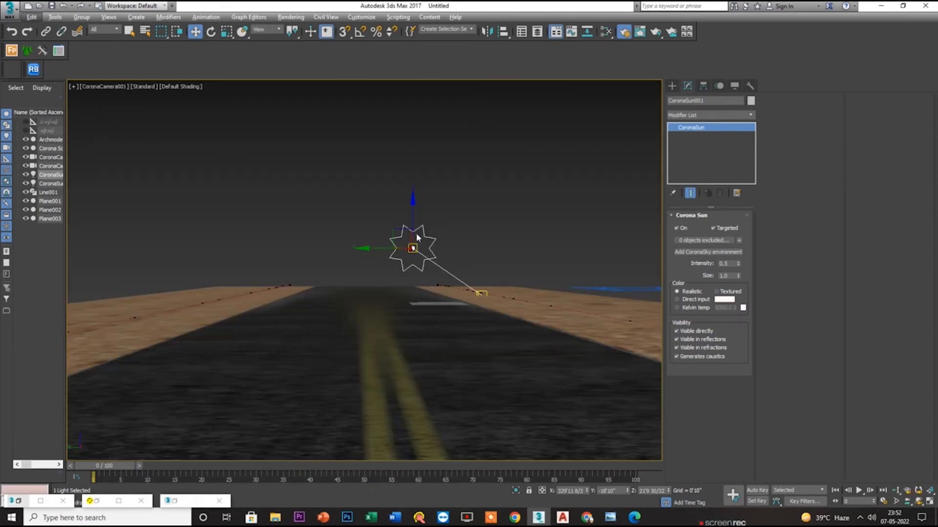
left_click_drag(416, 238, 416, 256)
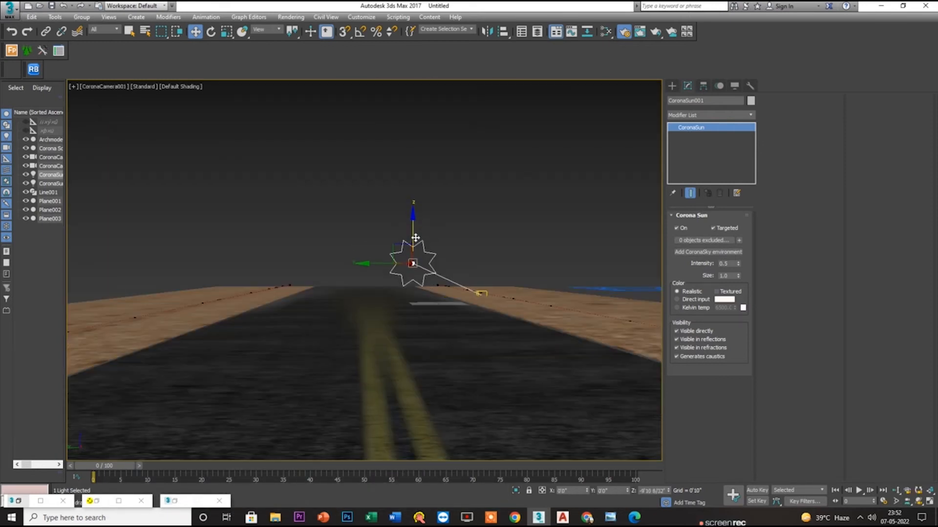
double_click(108, 504)
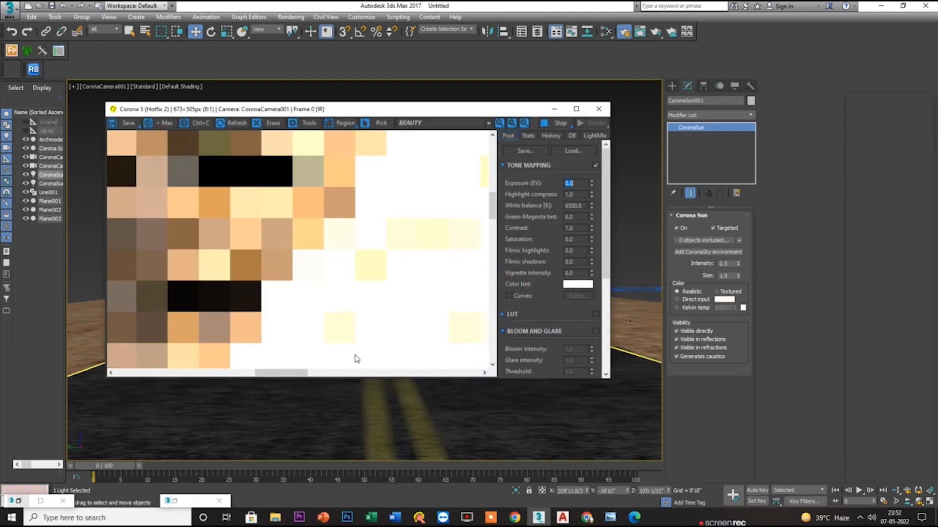
left_click(726, 264)
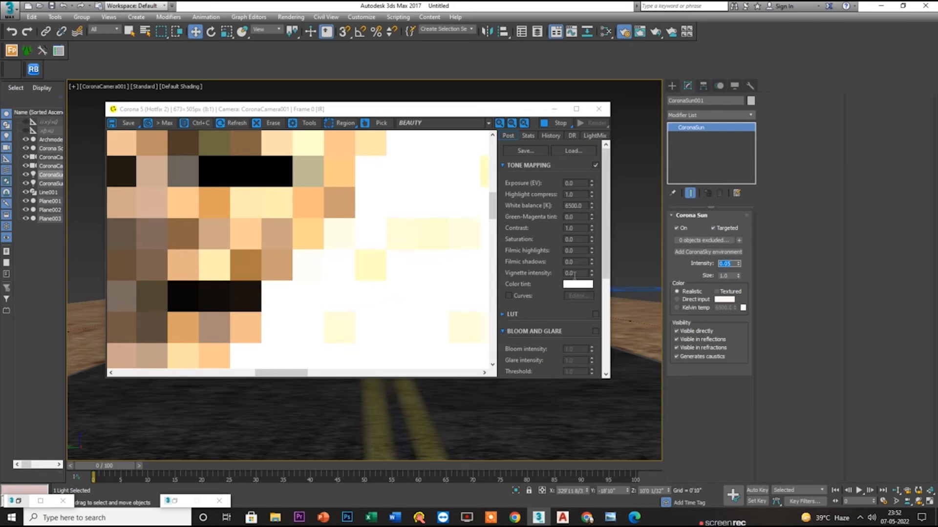
- Select the road plane, check the camera render in the maximized frame buffer, then stop the interactive render and minimize the buffer
scroll(398, 264, "down", 3)
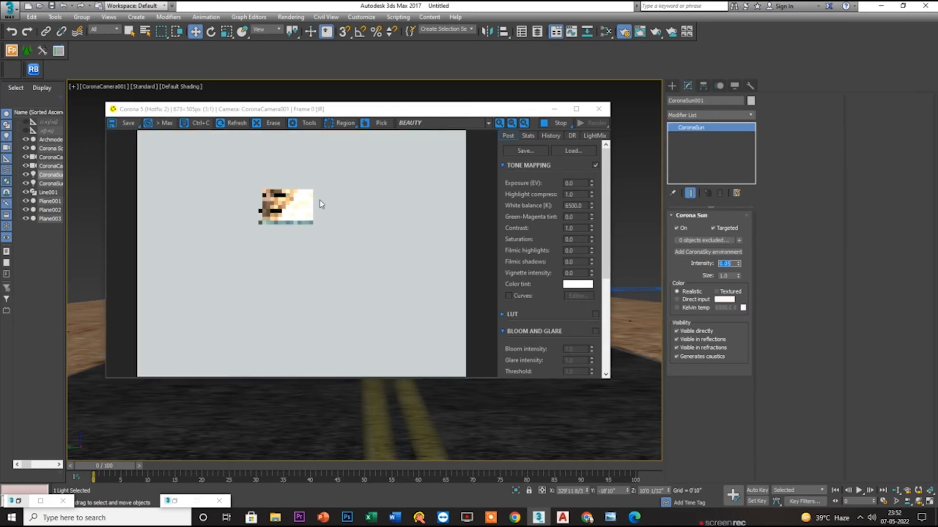
scroll(320, 201, "up", 3)
left_click(560, 89)
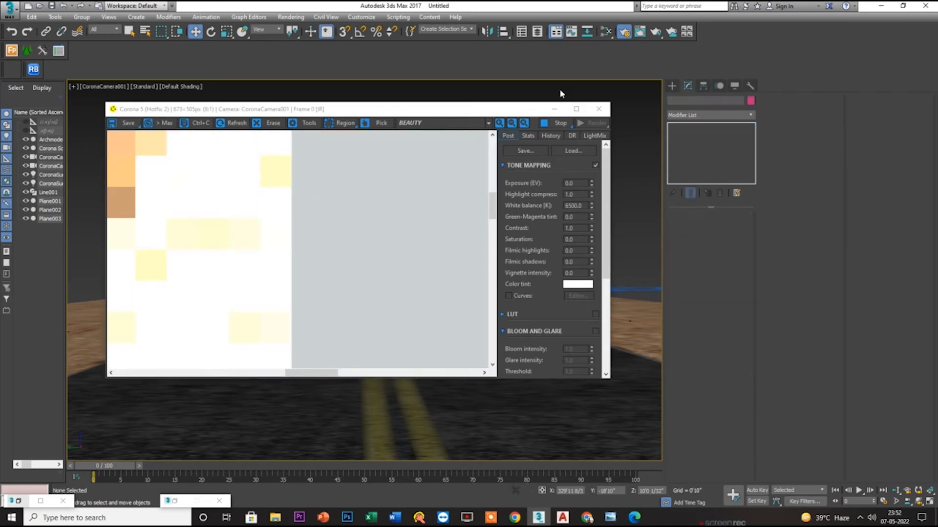
scroll(390, 332, "down", 3)
left_click(346, 412)
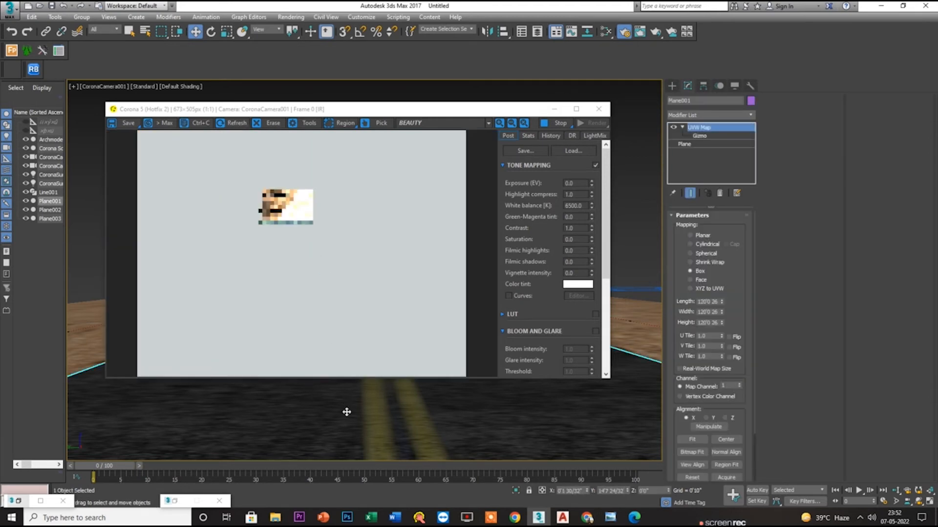
left_click(577, 110)
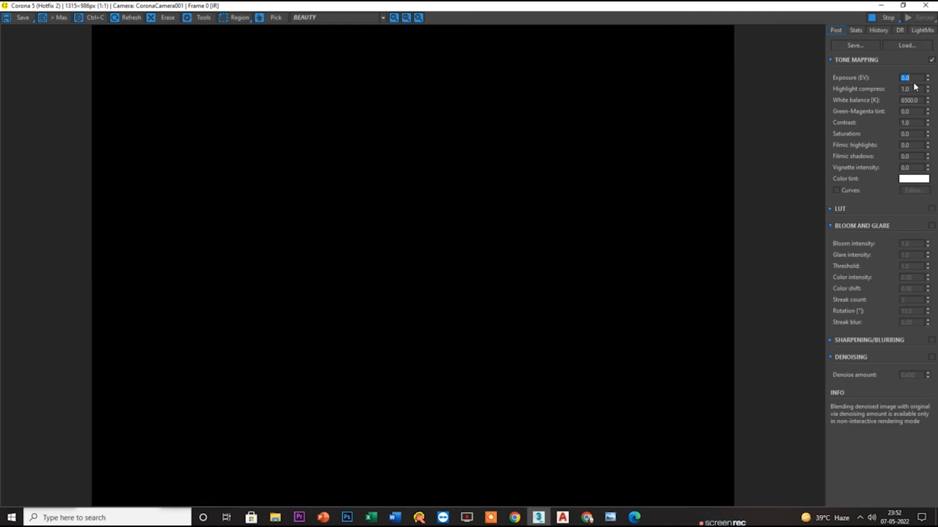
left_click(885, 17)
left_click(881, 7)
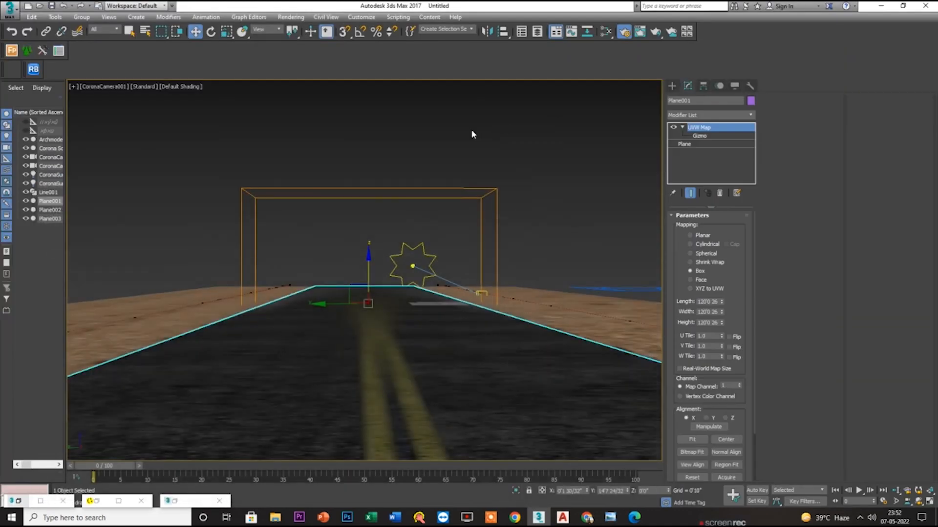
- Deselect everything, generate Interactive LightMix layers separated by Instanced Lights, and start the interactive render
left_click(471, 129)
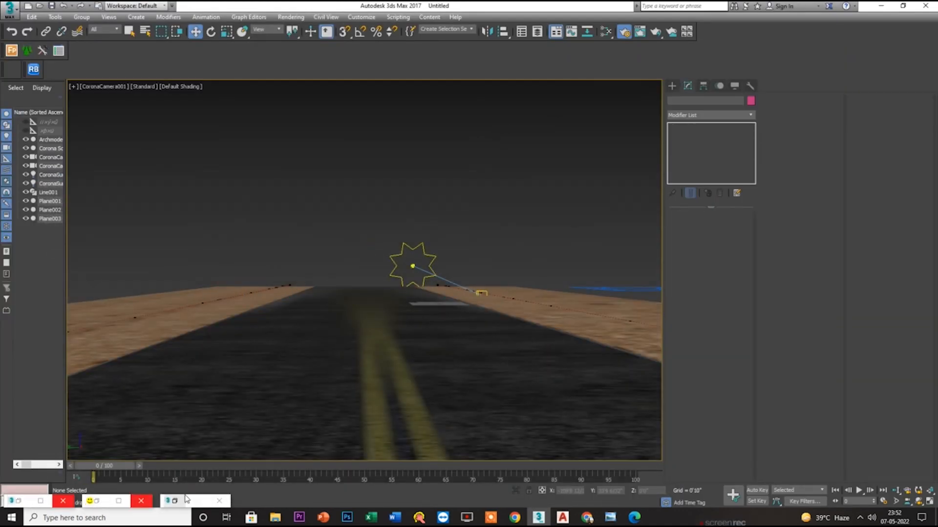
key("F10")
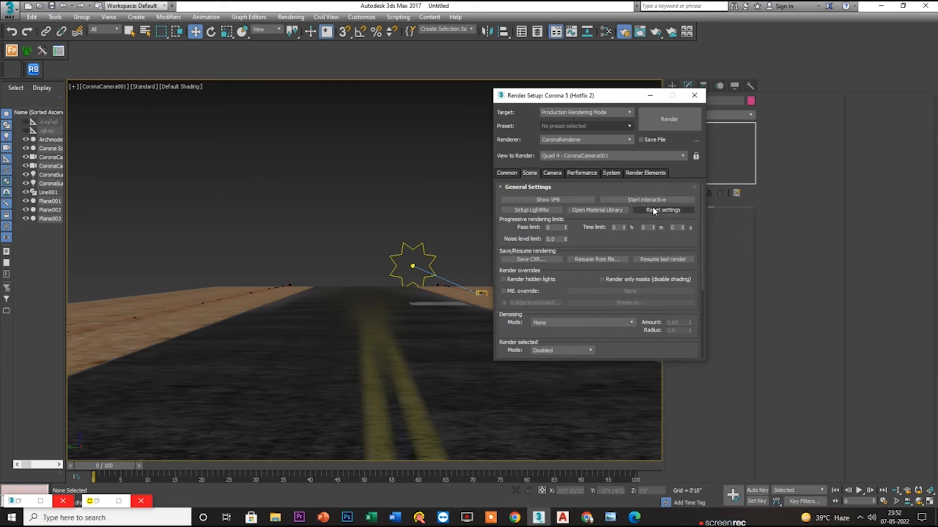
left_click(664, 210)
left_click(475, 272)
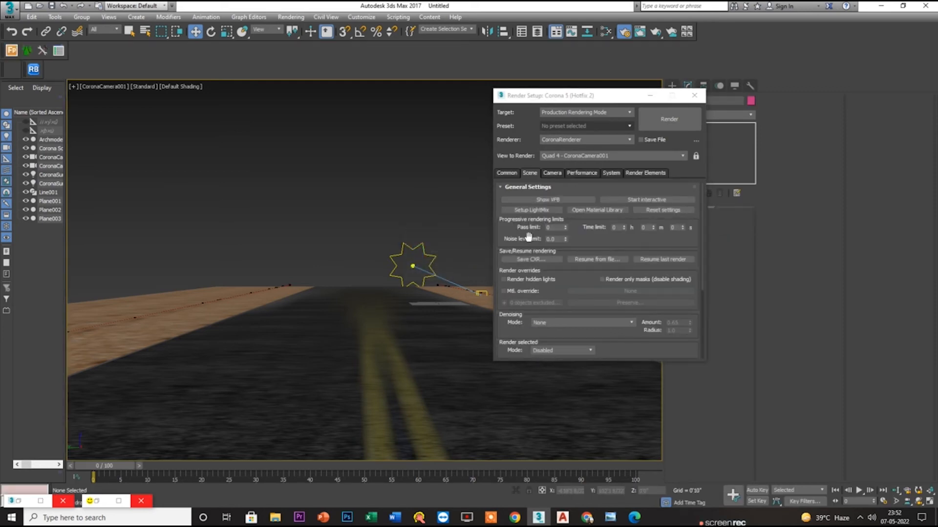
left_click(544, 211)
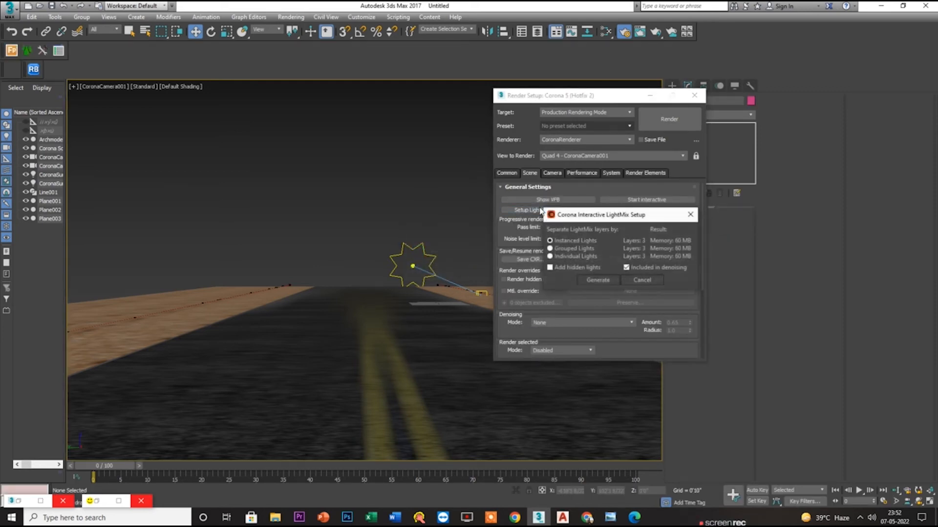
left_click(597, 281)
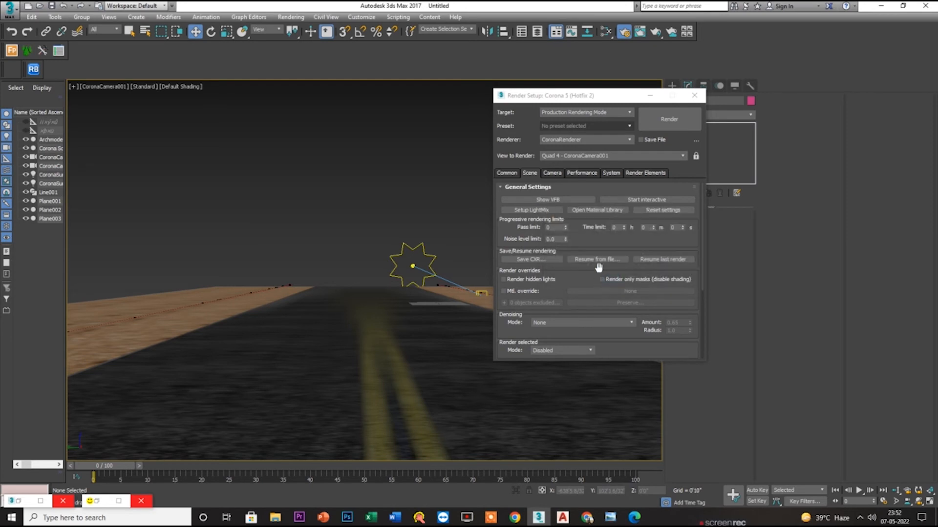
left_click(644, 200)
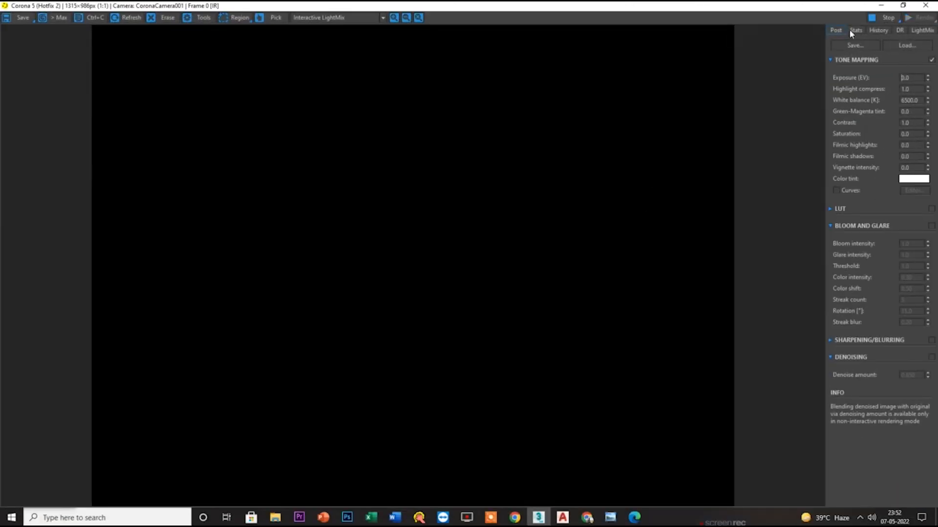
- Check the render output size, show safe frames in the camera view, and display the Interactive LightMix element in the frame buffer
left_click(882, 5)
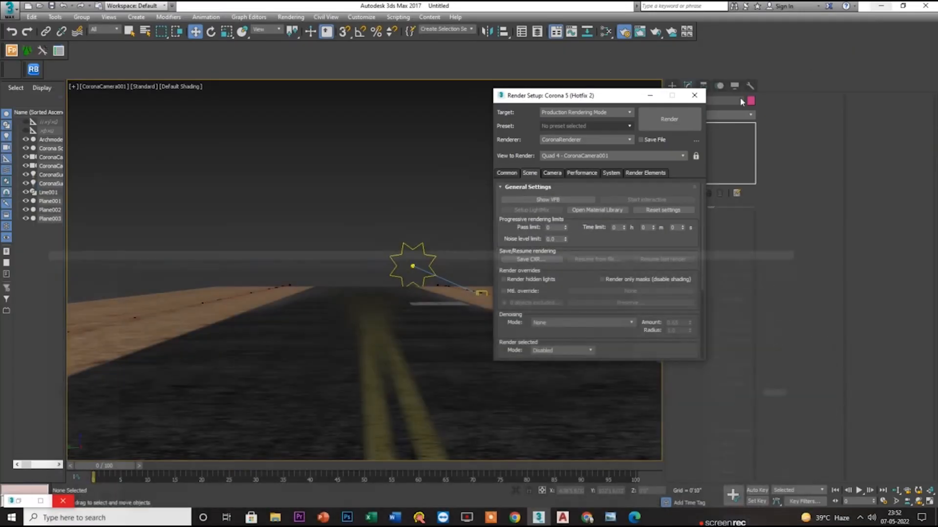
left_click(506, 173)
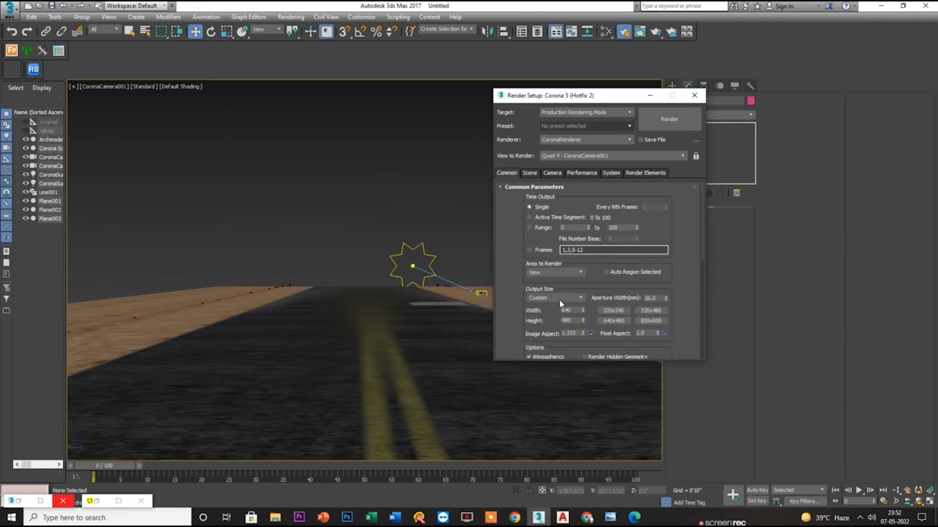
left_click(442, 225)
key("shift+f")
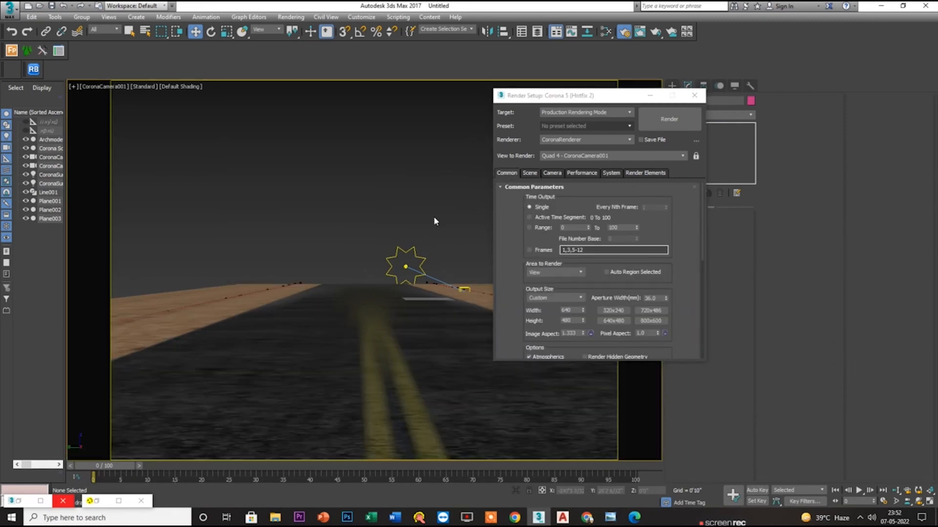
double_click(96, 501)
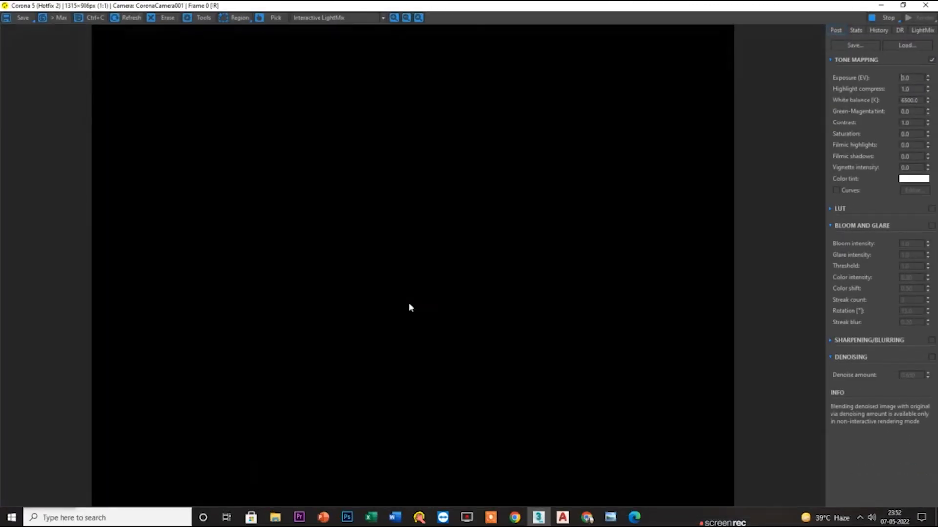
left_click(328, 17)
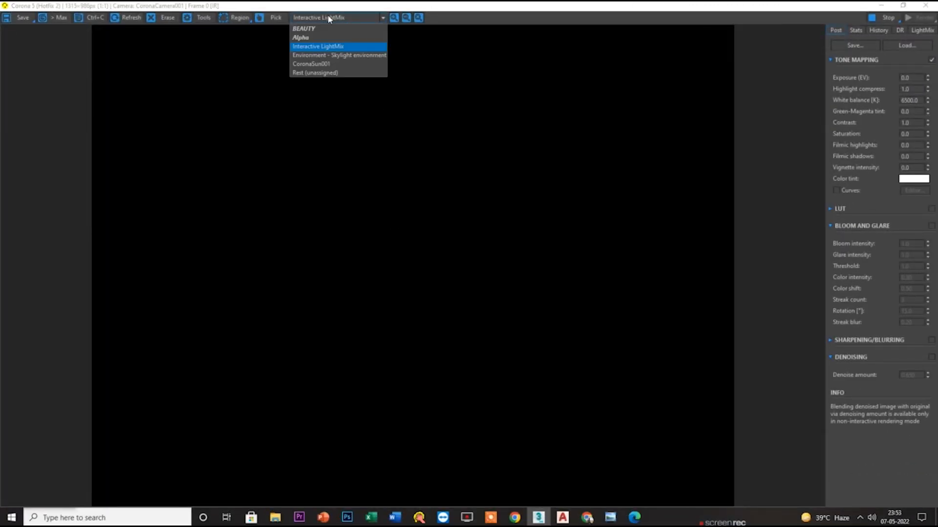
left_click(318, 49)
left_click(886, 19)
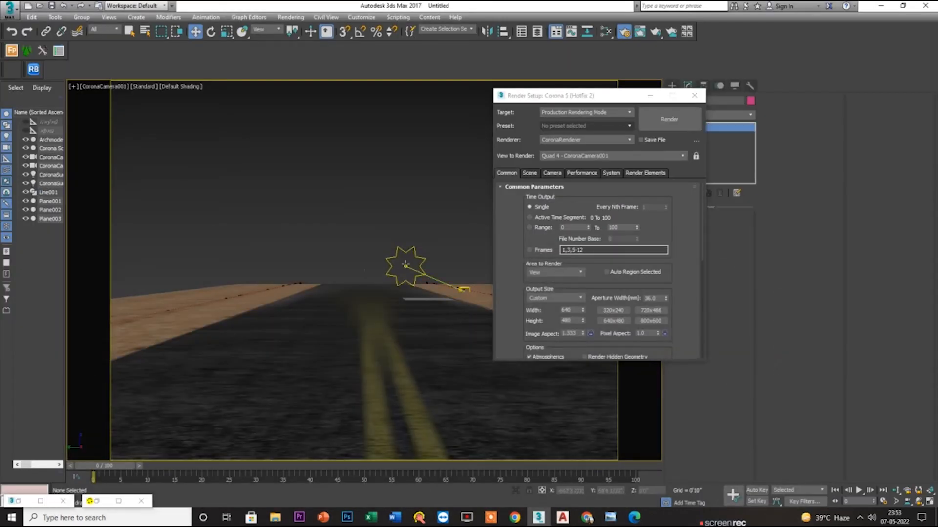
- Raise CoronaSun001 to about Z 103'0" above the road's far end and check the interactive render
left_click_drag(405, 267, 405, 148)
left_click(99, 501)
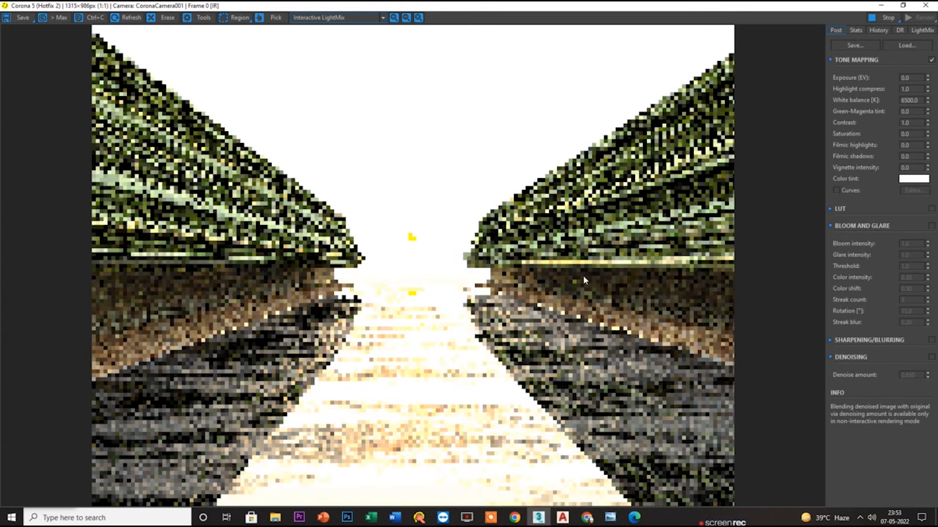
left_click(880, 5)
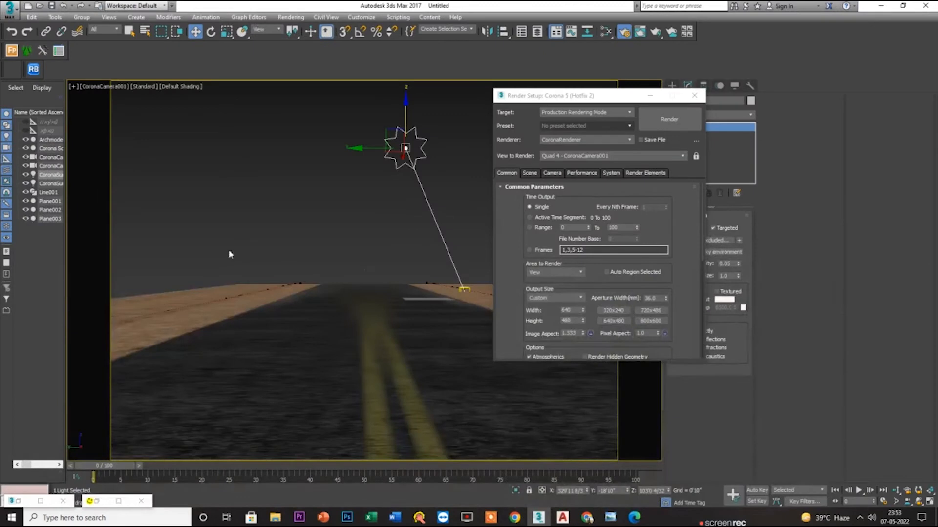
- Select the scattered trees, Corona Scatter001, set their spline spacing to 20'0", and inspect the tree rows in the interactive render
left_click(255, 293)
left_click(688, 86)
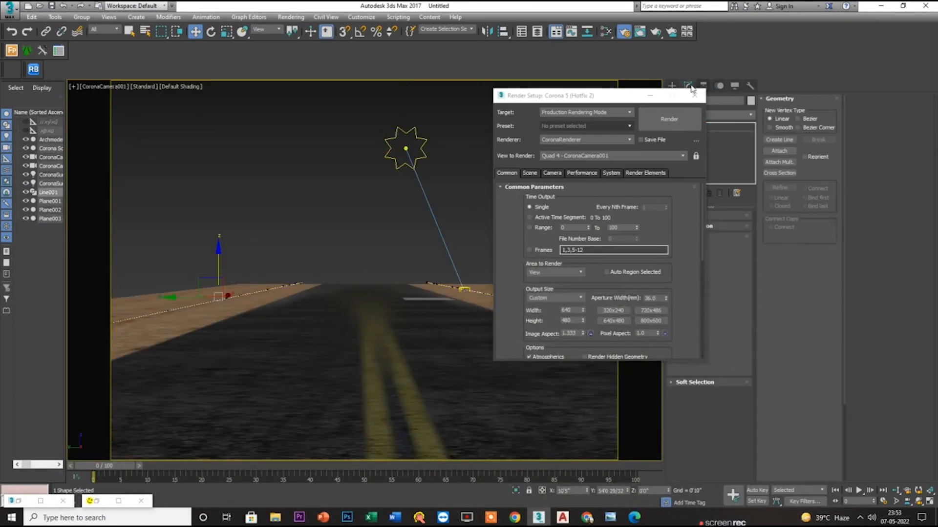
left_click(650, 95)
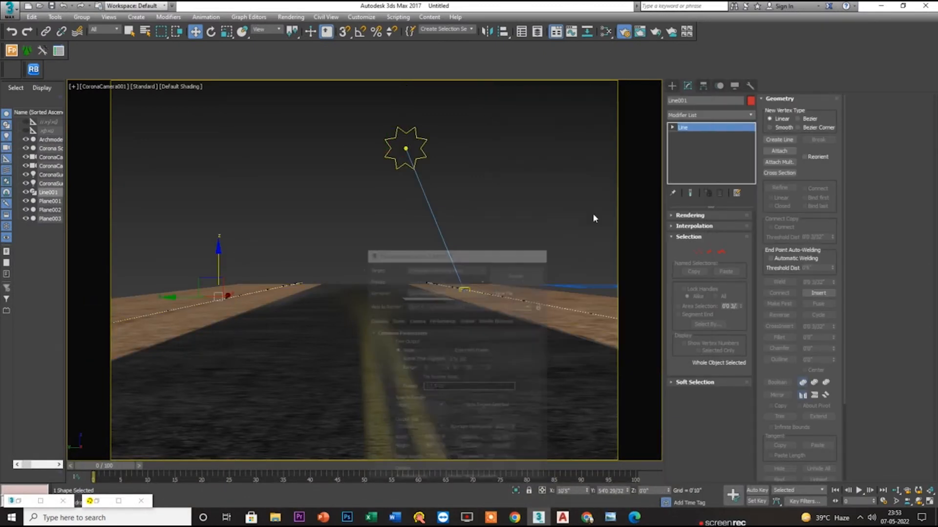
left_click(567, 286)
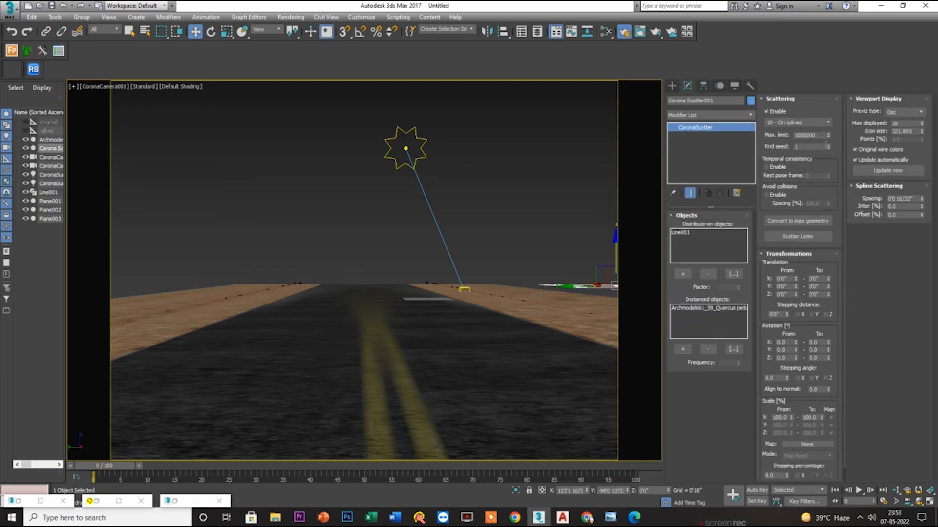
left_click(902, 115)
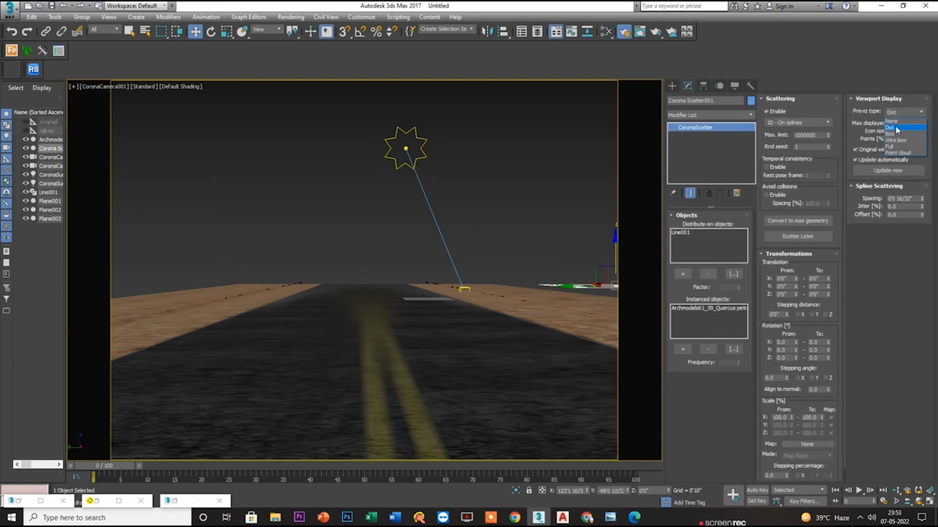
double_click(901, 200)
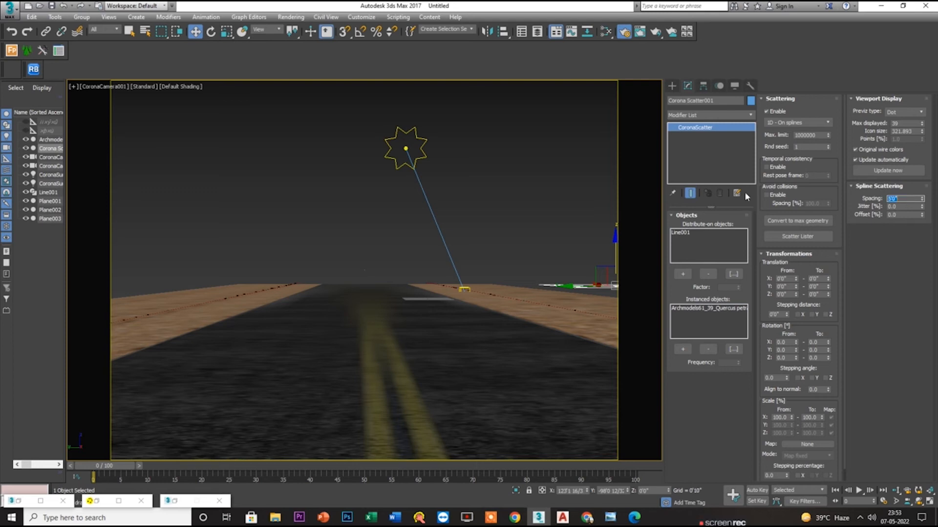
left_click(95, 503)
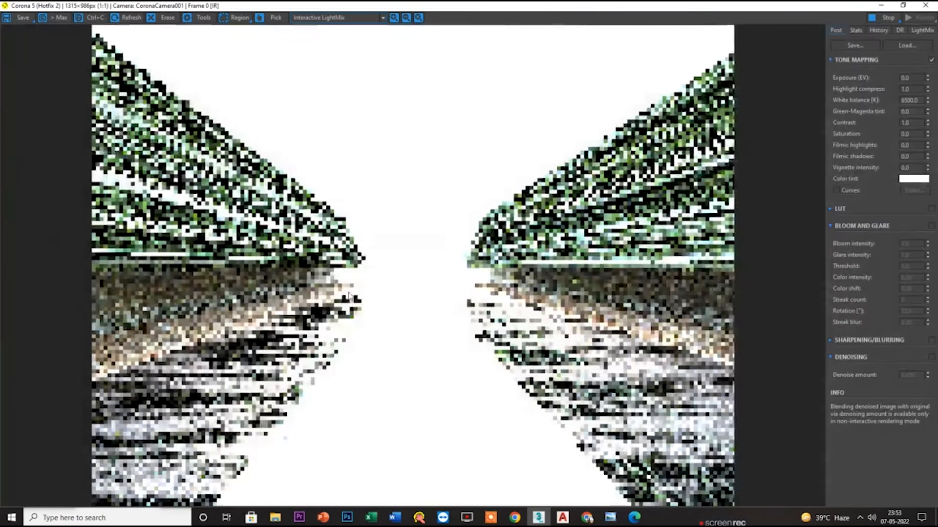
left_click(885, 8)
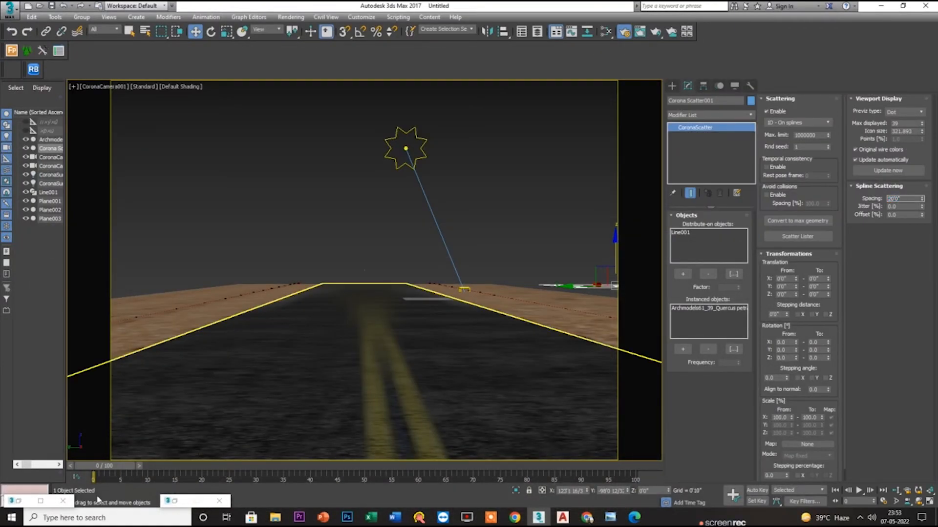
left_click(93, 502)
scroll(472, 306, "up", 1)
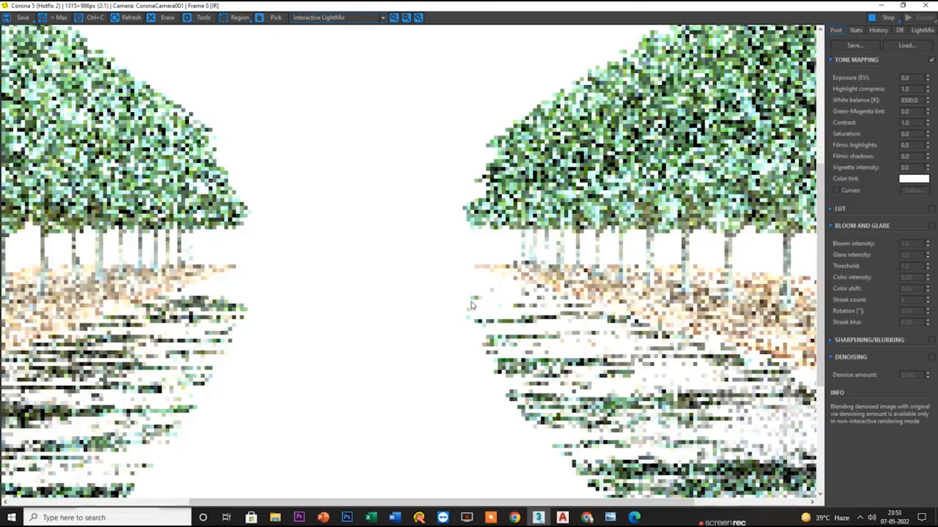
scroll(490, 280, "down", 1)
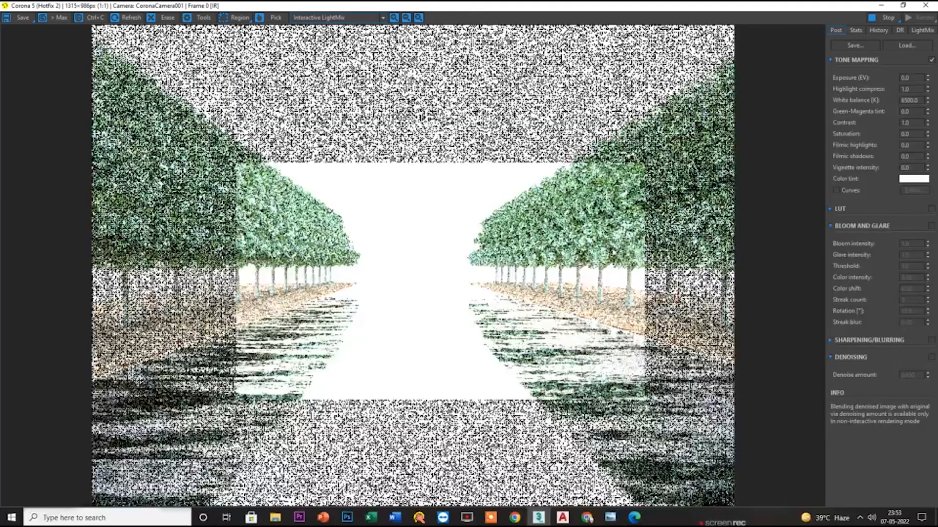
scroll(564, 340, "up", 1)
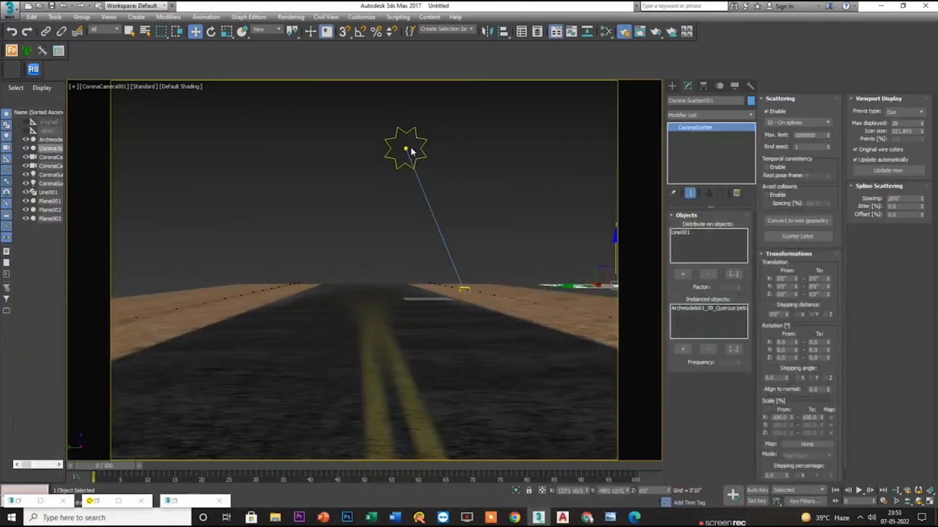
- Lower CoronaSun001 to about Z 32'11", set its intensity to 0.005, and check the interactive render
left_click(410, 147)
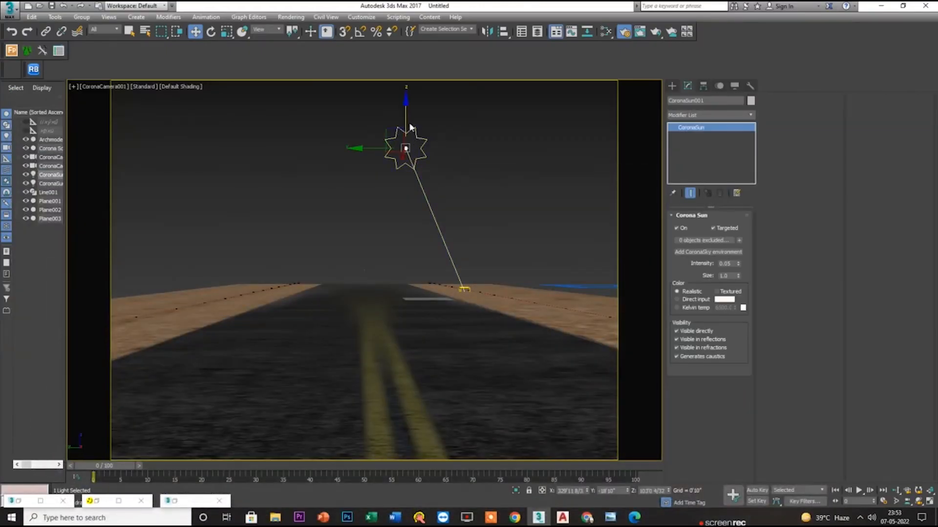
left_click_drag(410, 127, 411, 216)
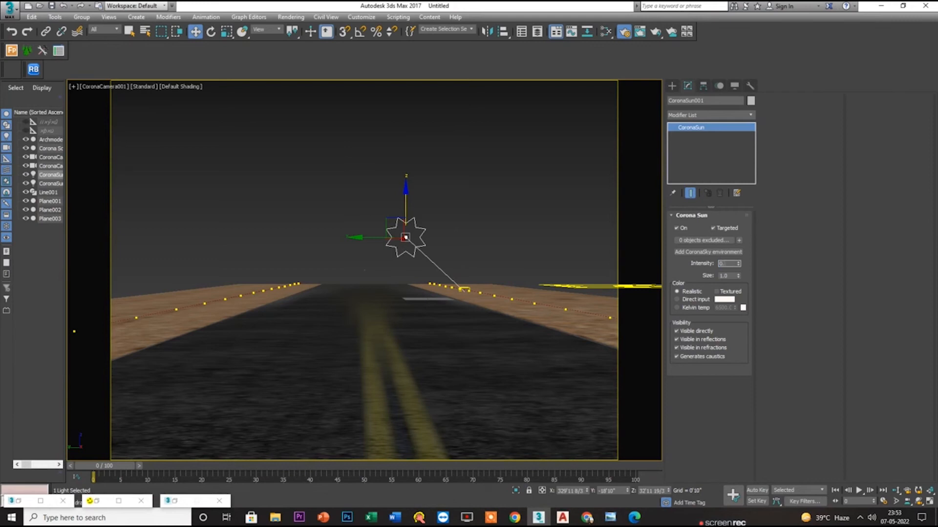
type("0.005")
key("Return")
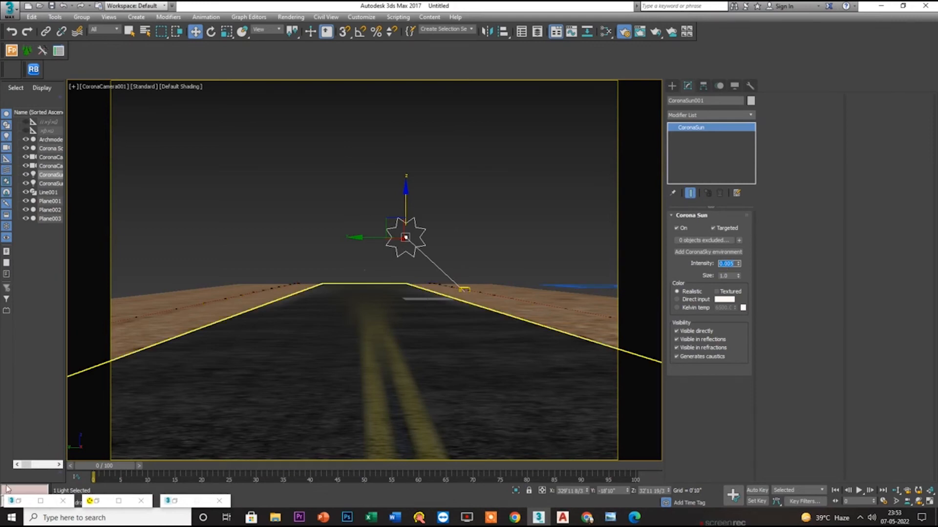
double_click(81, 501)
scroll(433, 343, "down", 1)
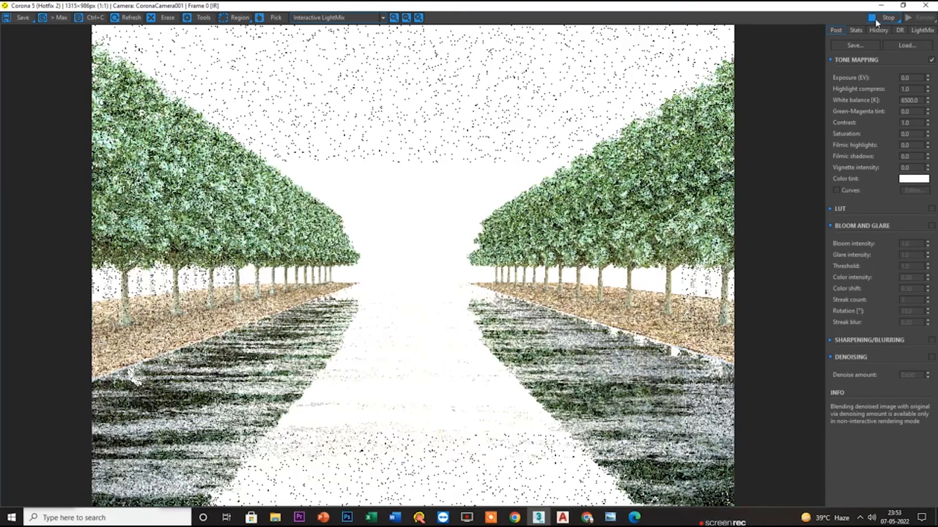
- Stop the interactive render and delete CoronaSun001 from the scene
left_click(883, 18)
left_click(881, 5)
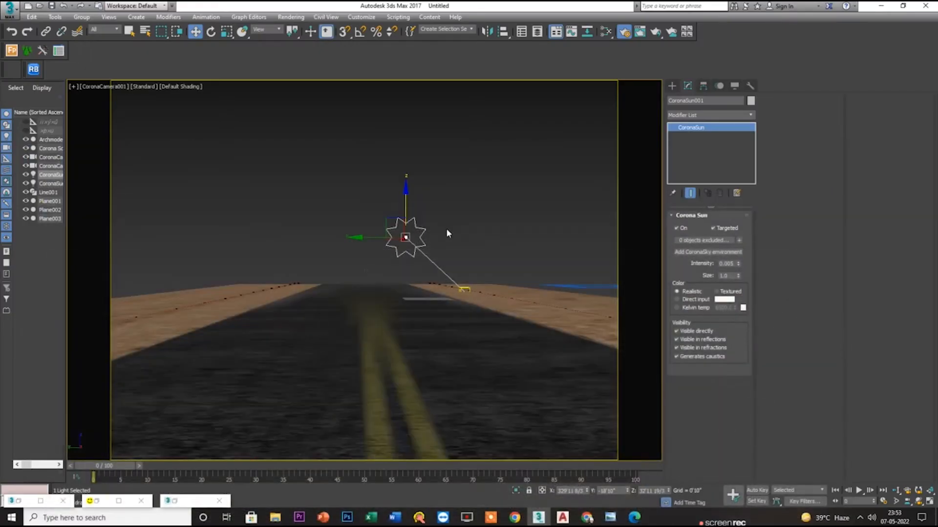
key("Delete")
- Clear the CoronaSky map from the environment settings, with the Slate Material Editor open alongside
key("m")
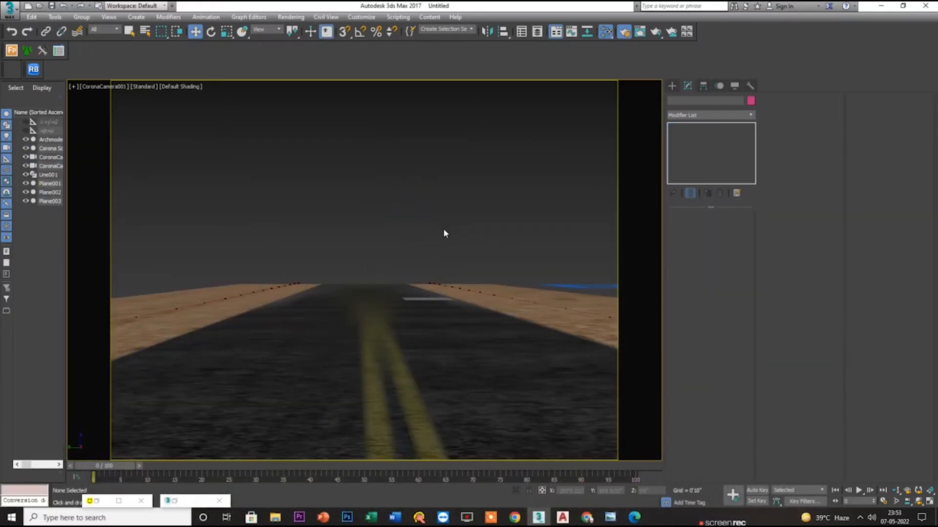
key("8")
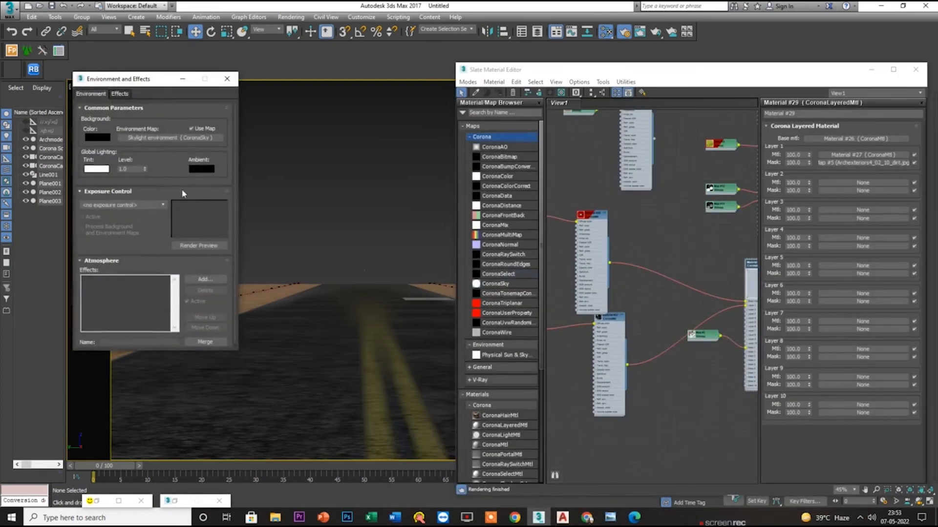
right_click(177, 139)
left_click(210, 166)
left_click(210, 166)
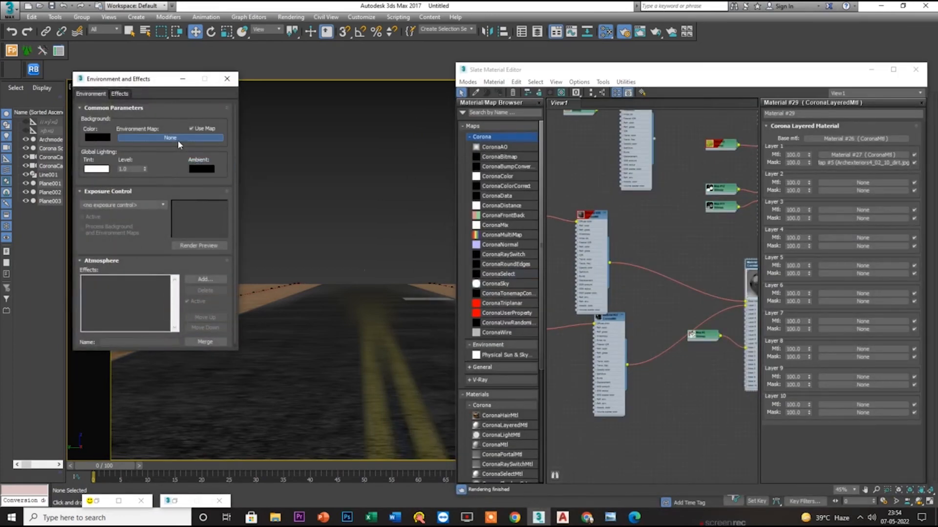
- Check the wet road reference photo in Chrome, and try to assign a CoronaBitmap as the environment map
left_click(177, 138)
left_click(586, 517)
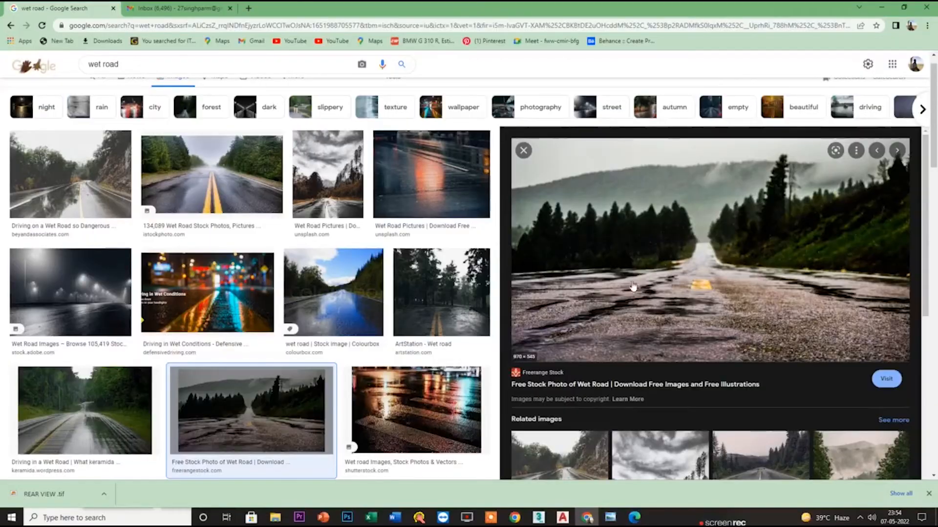
key("alt+Tab")
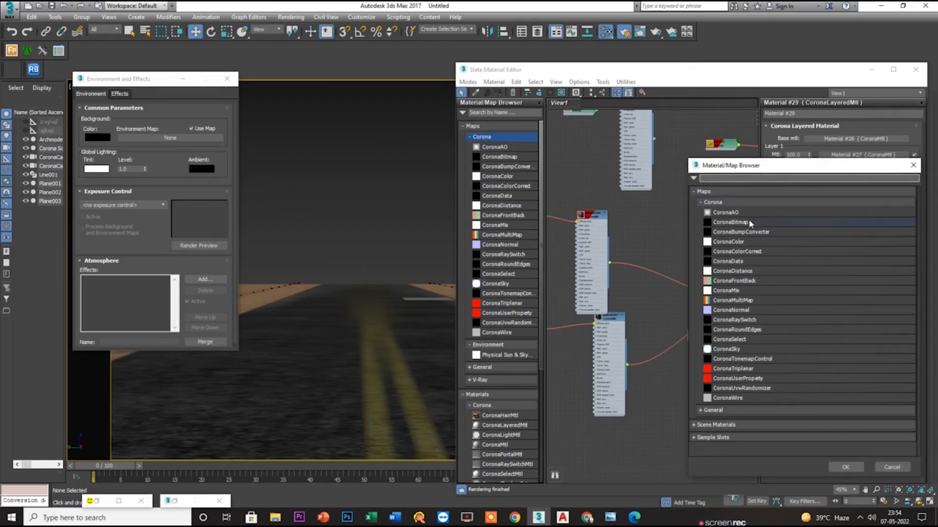
left_click(913, 166)
left_click(170, 138)
double_click(731, 223)
left_click(132, 138)
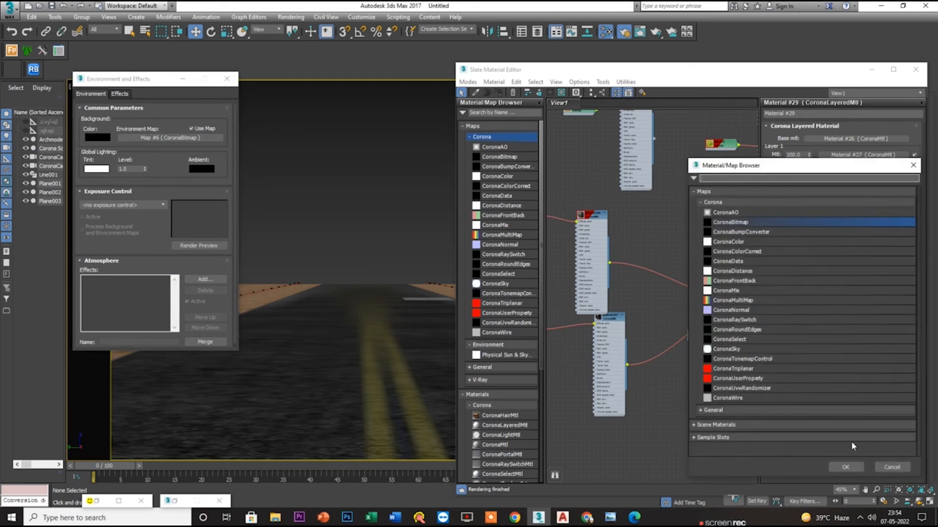
left_click(892, 467)
- Replace the environment map with a new CoronaBitmap and open its image file selection
right_click(197, 145)
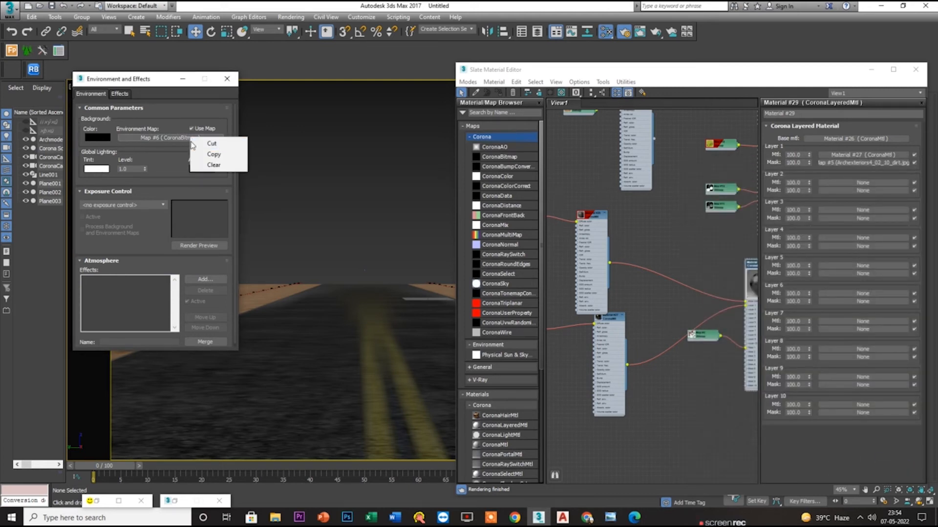
left_click(177, 139)
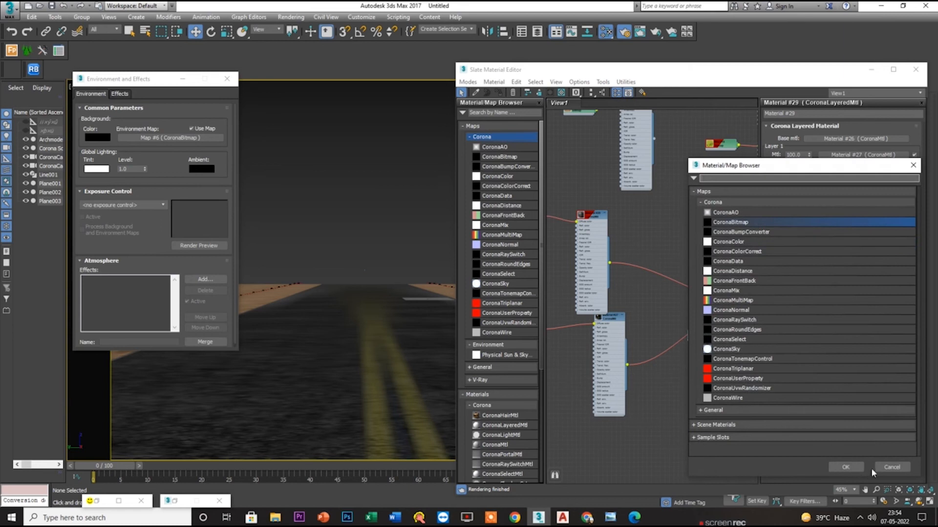
double_click(725, 221)
left_click_drag(178, 143, 673, 292)
key("Return")
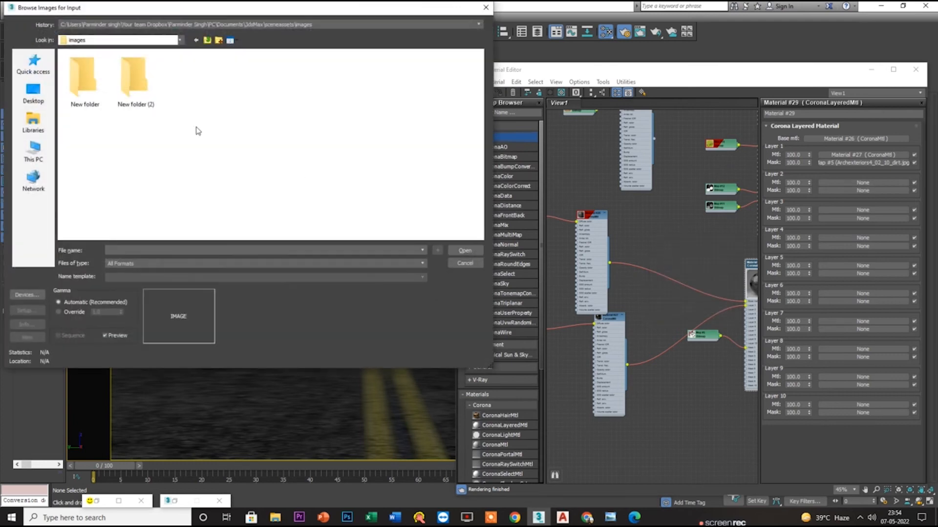
- Browse from the recent ROADS location up to the 3d texture folder and into its Textures subfolder
left_click(207, 41)
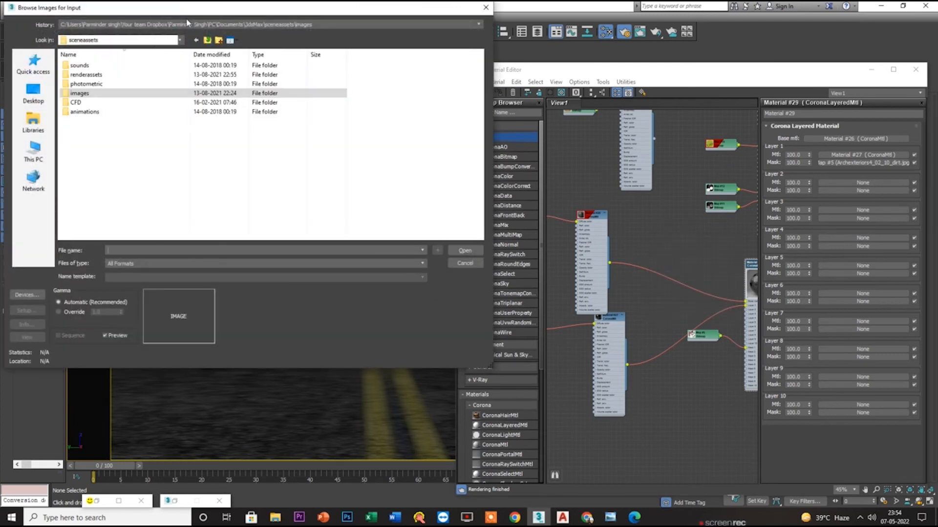
left_click(139, 25)
left_click(139, 46)
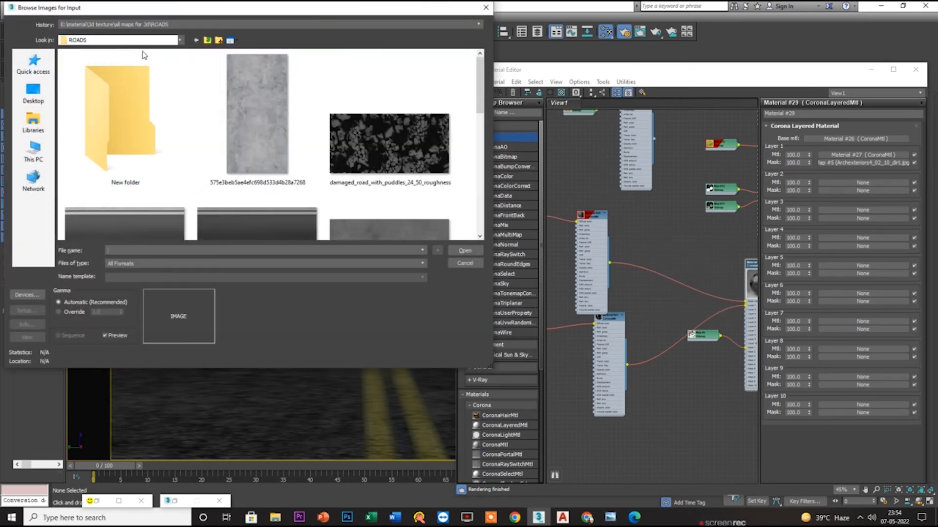
left_click(206, 42)
double_click(133, 77)
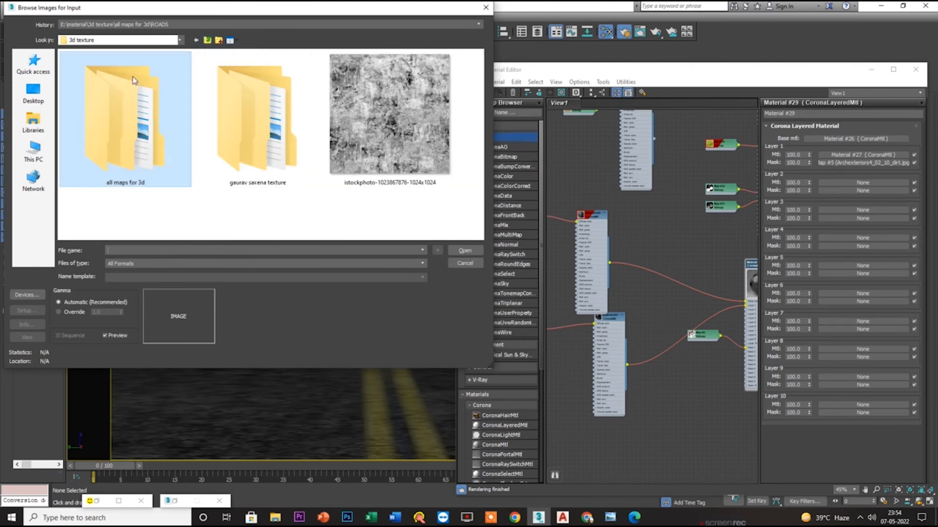
double_click(248, 131)
double_click(84, 66)
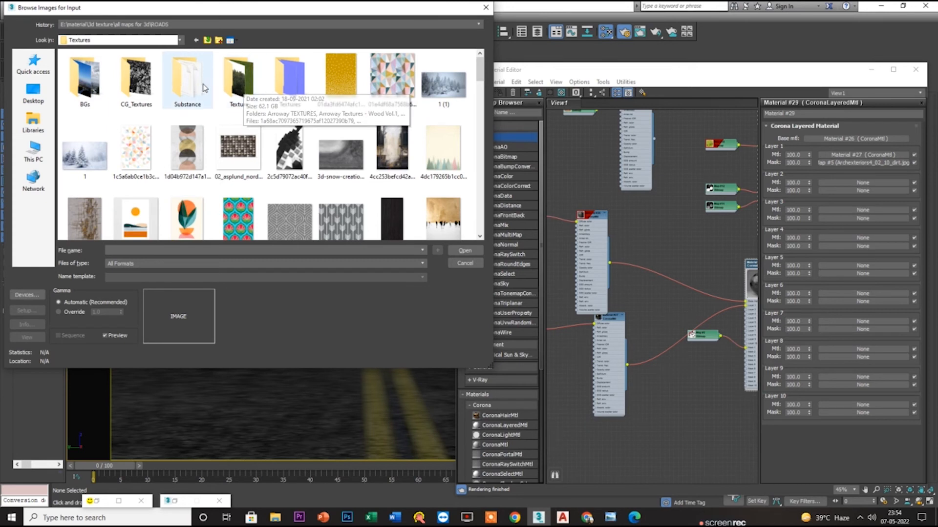
- Look into the all maps for 3d folder and return to the Textures folder
left_click(208, 41)
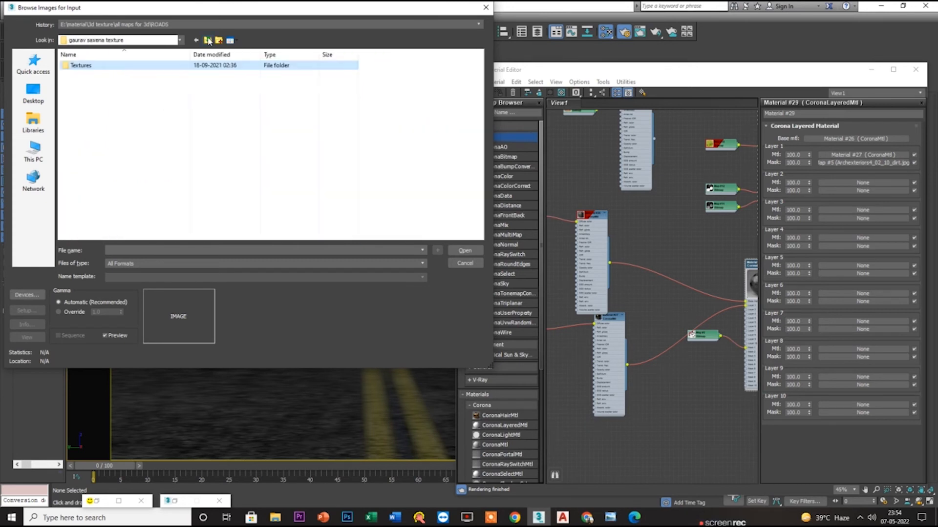
left_click(207, 40)
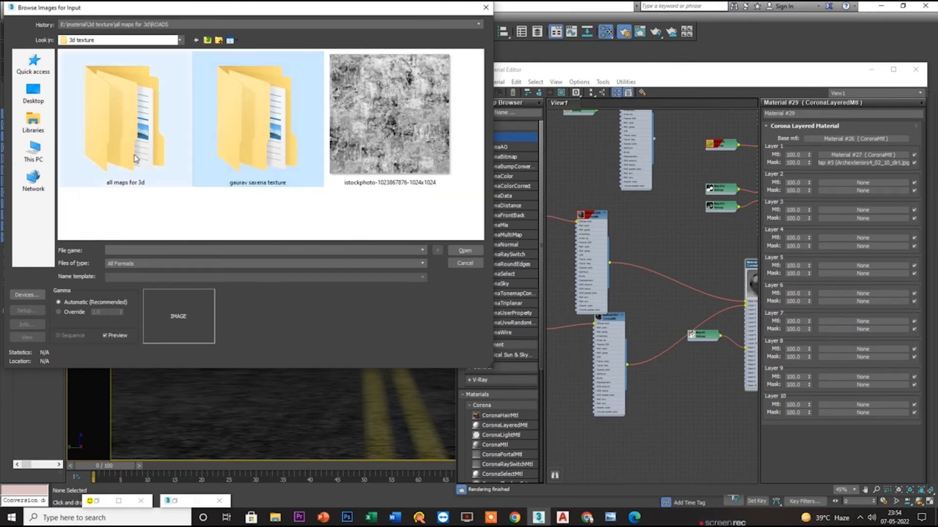
double_click(112, 115)
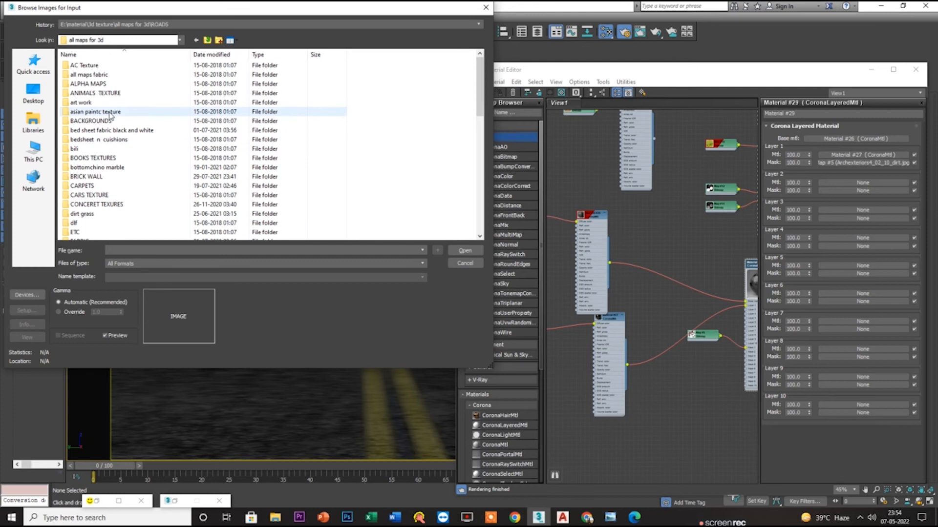
left_click(207, 41)
double_click(245, 126)
double_click(102, 68)
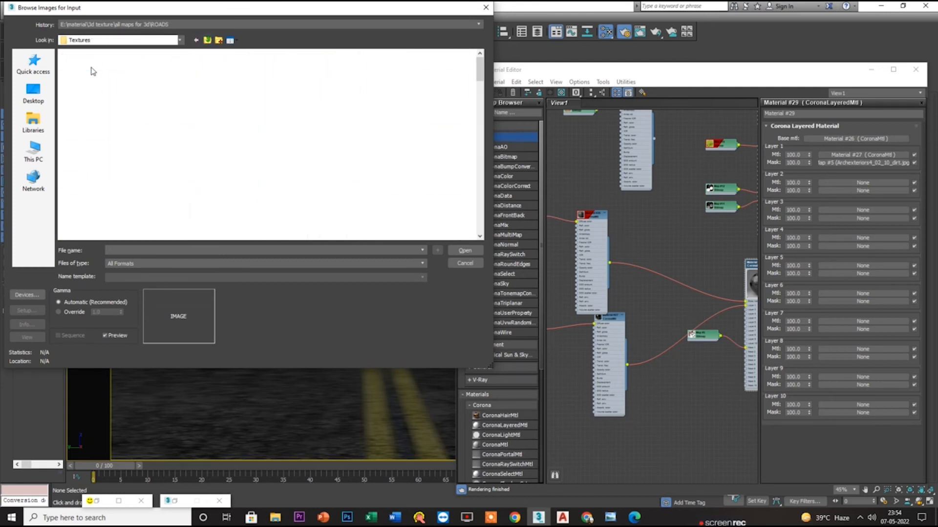
- Open the 0902 Over Cast folder within Texture and Hdri, and preview the 0902 Overcast JPG in Photos
double_click(239, 88)
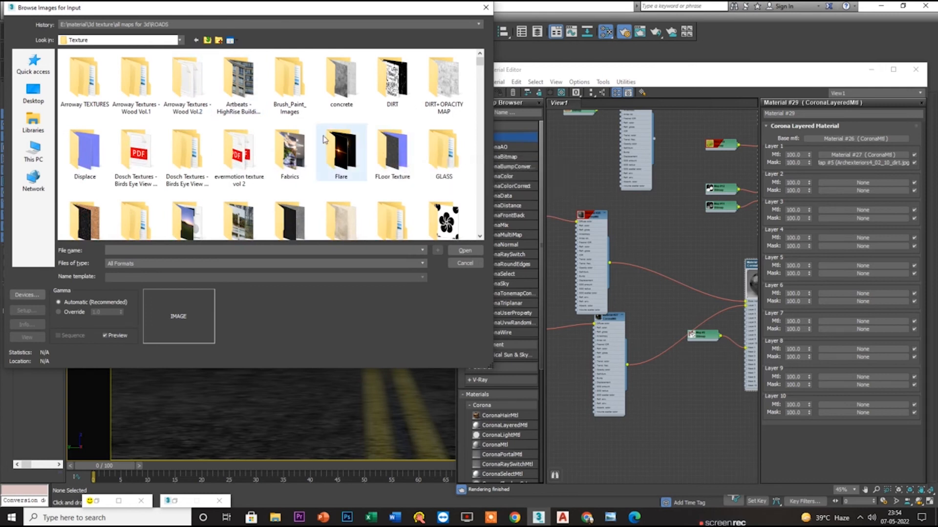
double_click(188, 219)
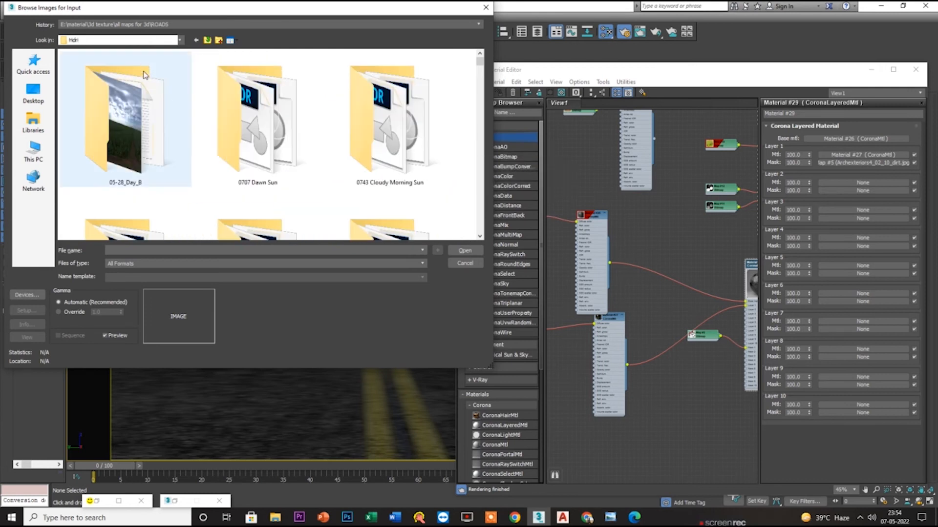
scroll(272, 126, "down", 2)
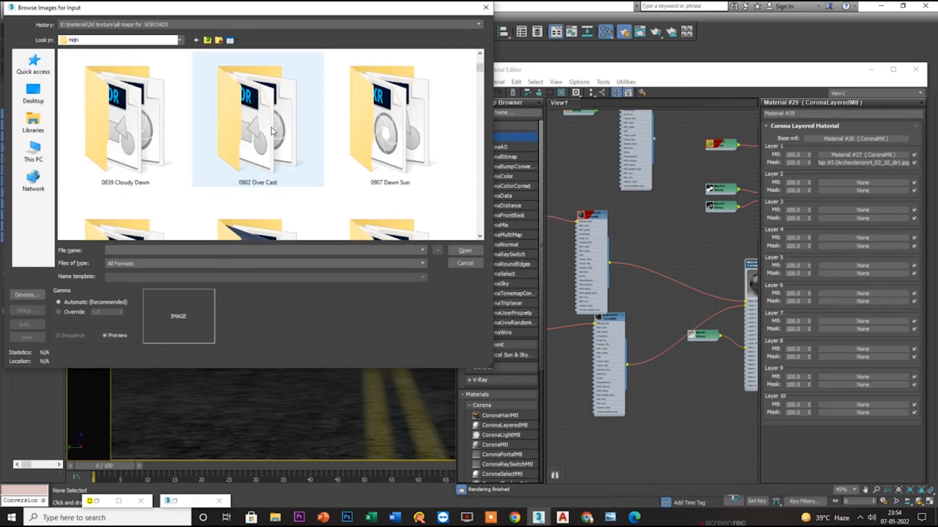
double_click(245, 179)
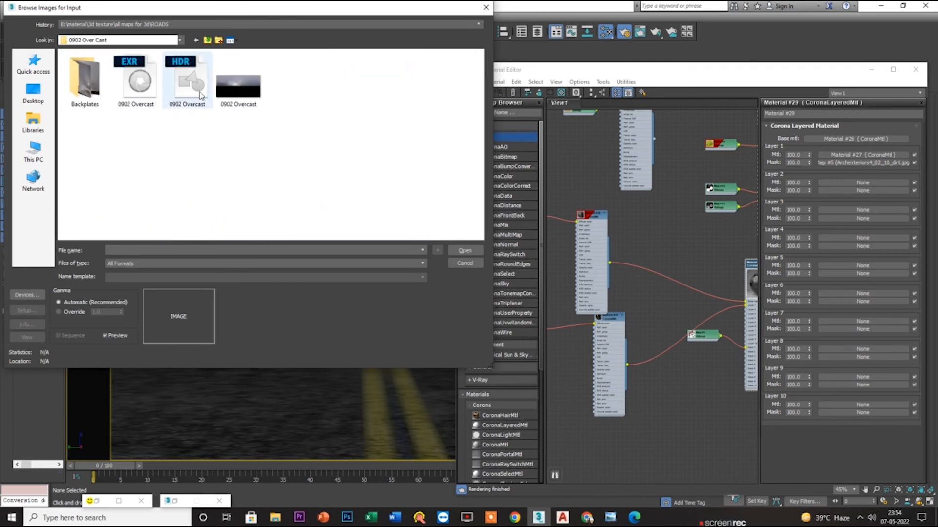
left_click(220, 87)
right_click(220, 87)
left_click(286, 119)
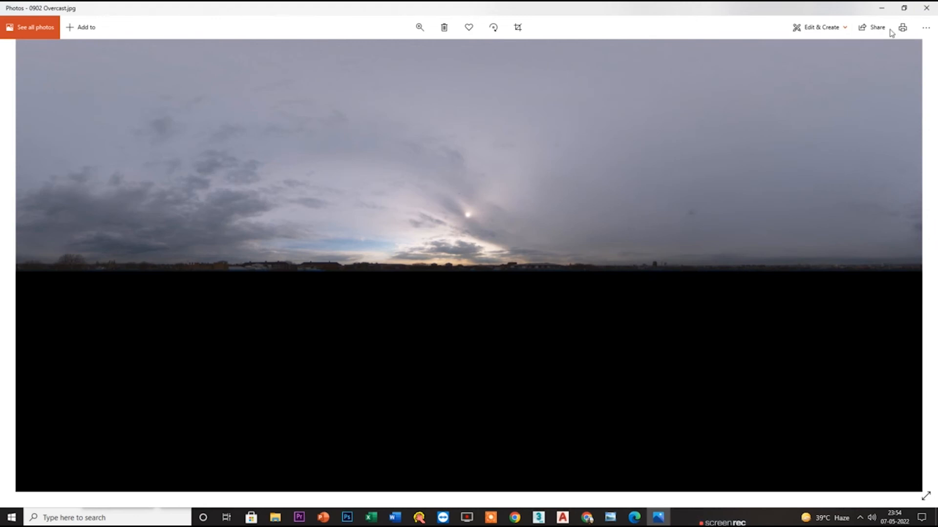
- Load the 0902 Overcast HDR as the environment CoronaBitmap, place that map in the Slate view, and close the environment settings
left_click(927, 8)
left_click(182, 88)
double_click(182, 87)
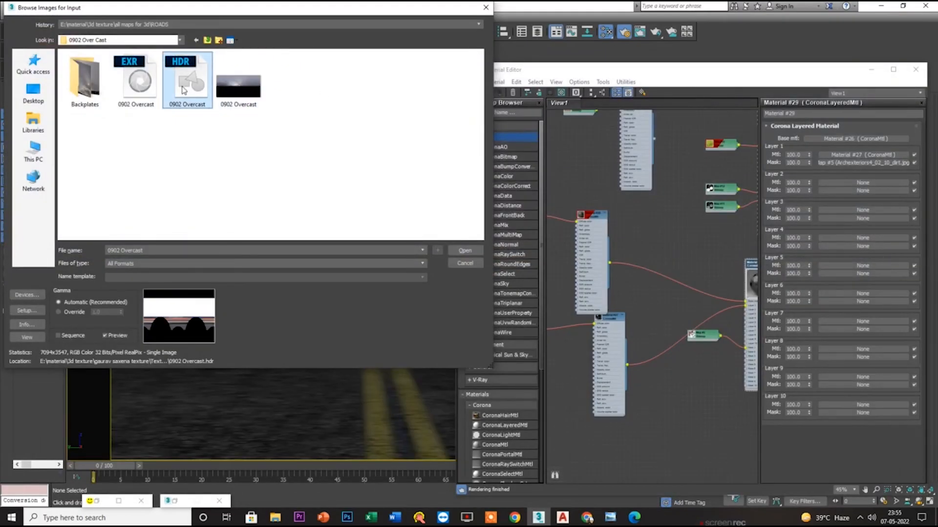
left_click(148, 216)
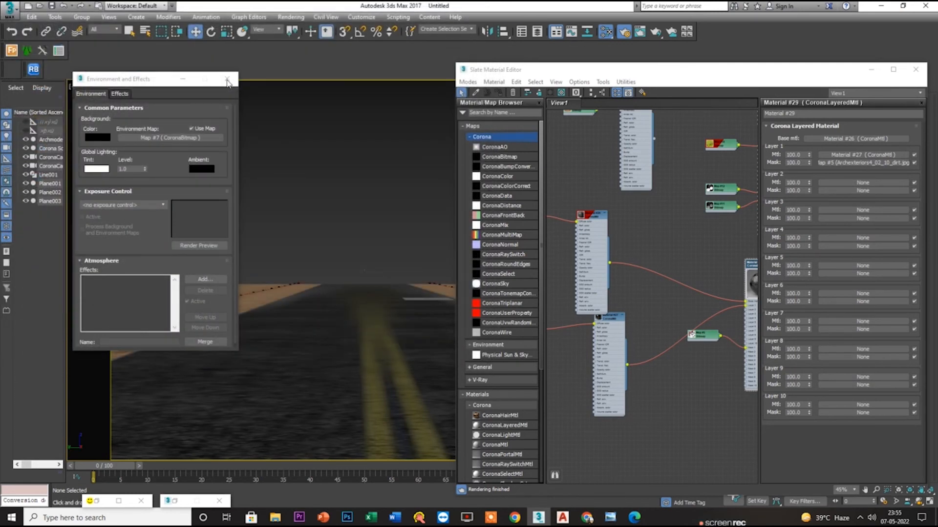
left_click(227, 79)
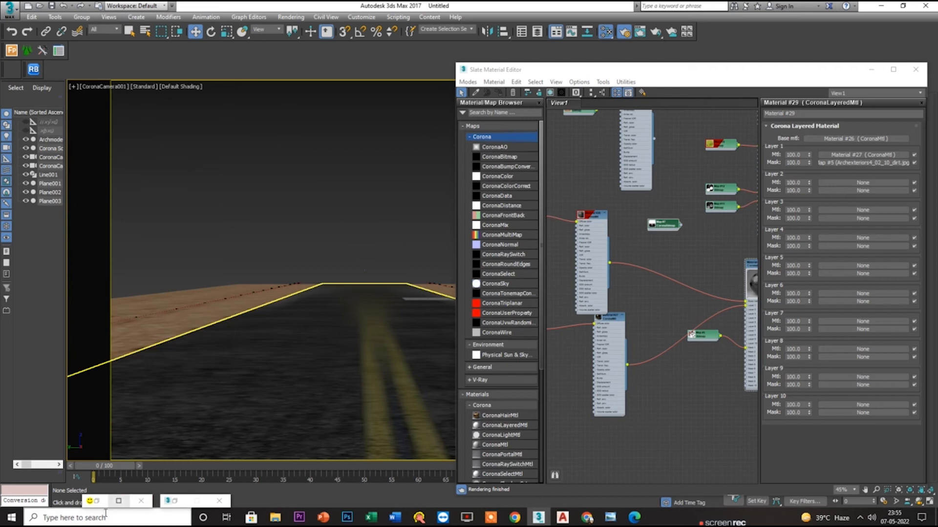
- Start the interactive render in the Corona frame buffer and set the tone mapping exposure to -2.0 EV
left_click(119, 501)
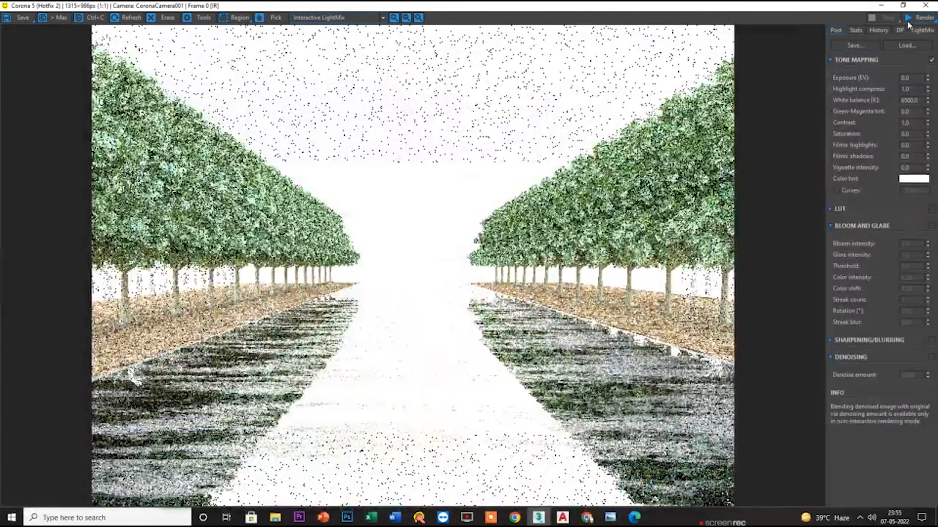
left_click(910, 19)
left_click(918, 29)
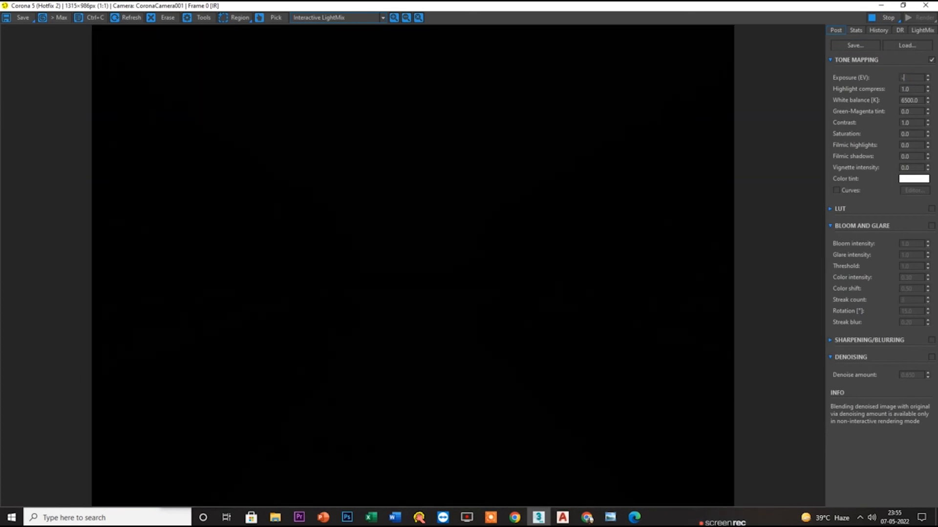
key("Return")
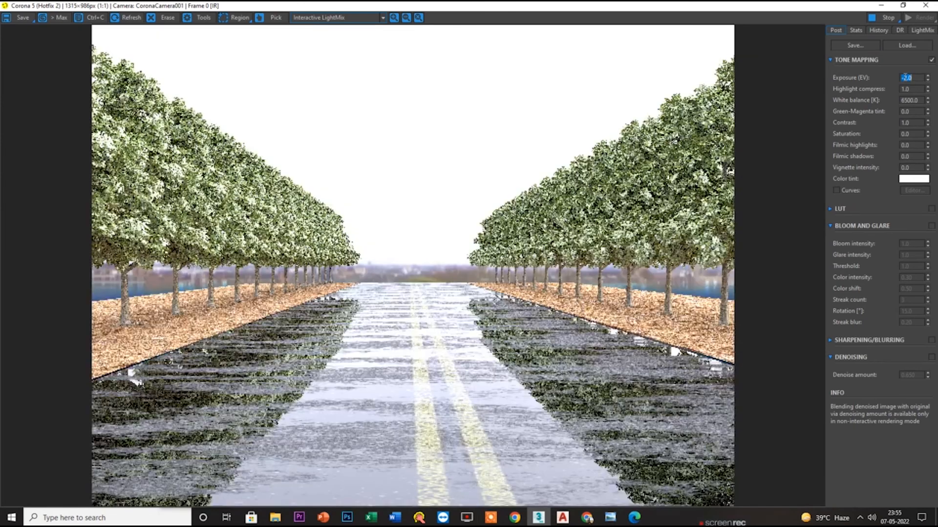
scroll(396, 325, "up", 1)
scroll(410, 327, "down", 1)
- Minimize the frame buffer and the Slate Material Editor, and switch to the four-viewport layout
left_click(880, 5)
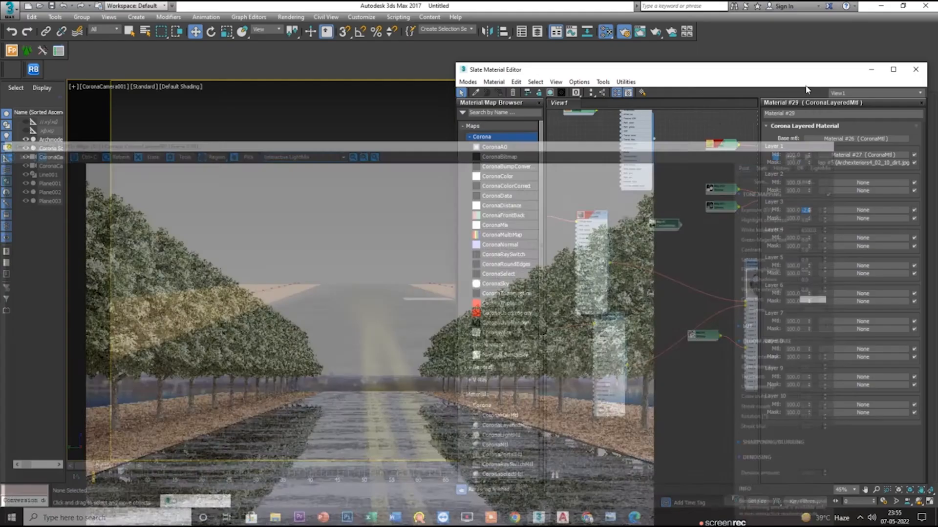
left_click(871, 70)
key("alt+w")
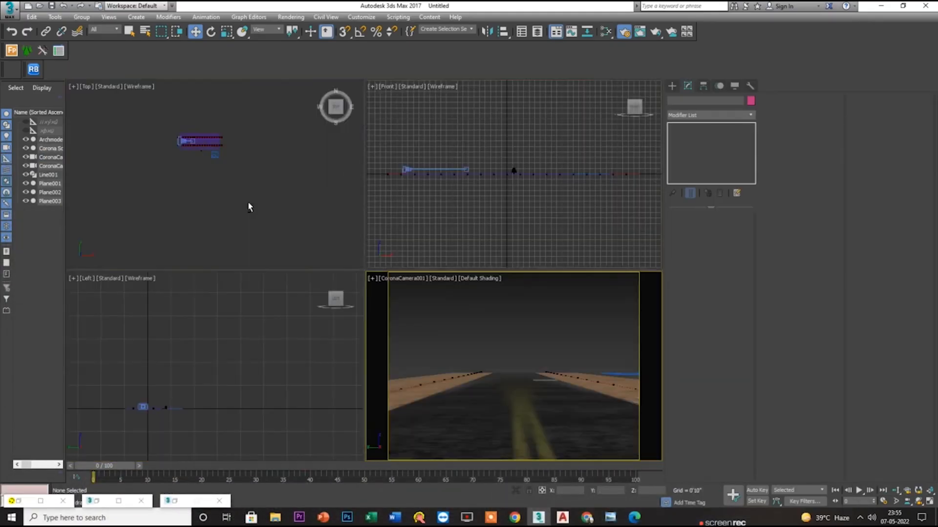
- Select the Corona camera in the Top view and try moving it vertically in the Left view
left_click(248, 201)
key("alt+w")
scroll(323, 204, "up", 8)
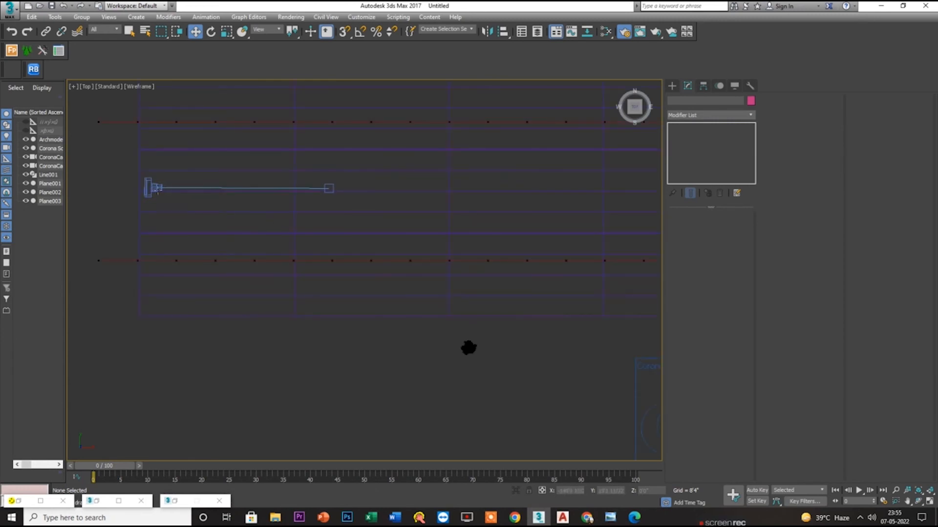
left_click(155, 188)
key("l")
left_click(215, 315)
left_click(221, 339)
left_click_drag(221, 325, 224, 310)
- Maximize the camera view, pan it to reframe the road, and check the new framing in the interactive render
key("alt+w")
right_click(477, 347)
key("alt+w")
middle_click_drag(442, 305, 447, 248)
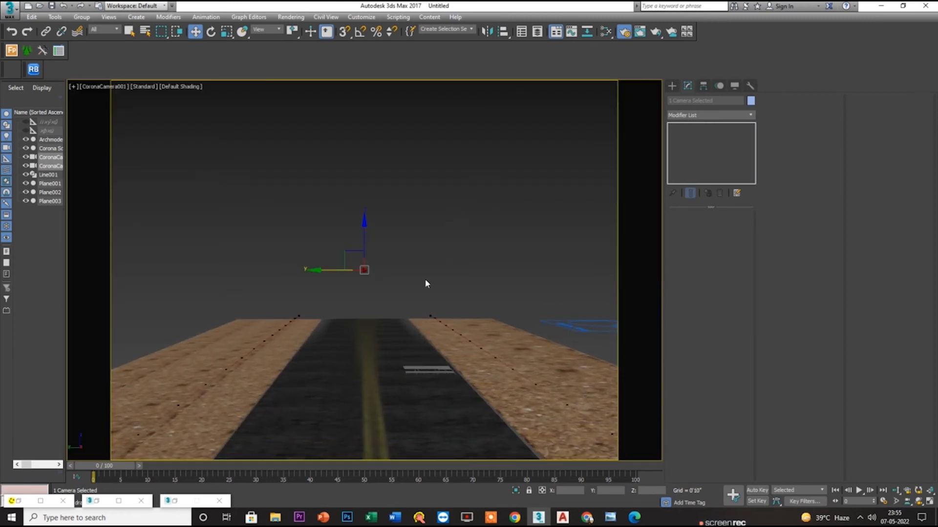
left_click(20, 501)
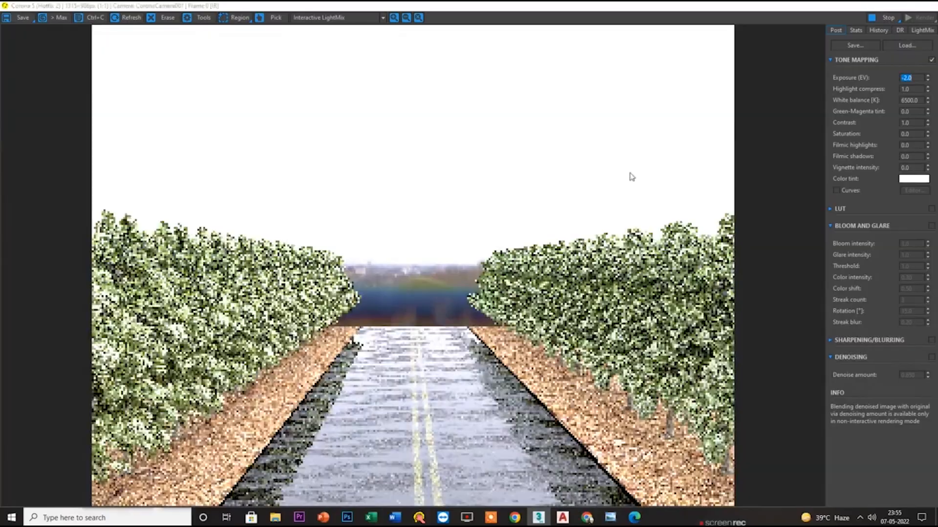
- Undo the camera move and the view reframing
key("ctrl+z")
key("ctrl+z")
key("ctrl+z")
key("ctrl+z")
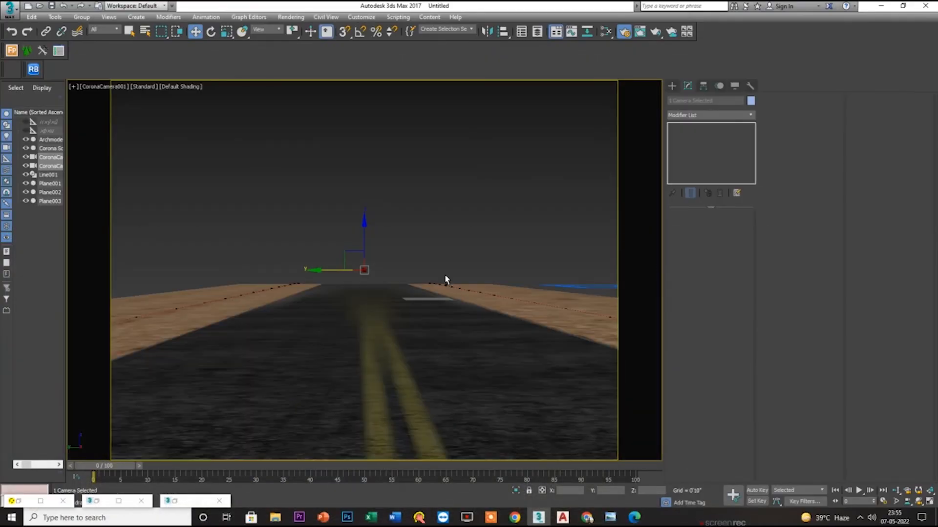
- Set the frame buffer's highlight compression to 5.0, keeping the exposure at -2.0 EV
left_click(24, 505)
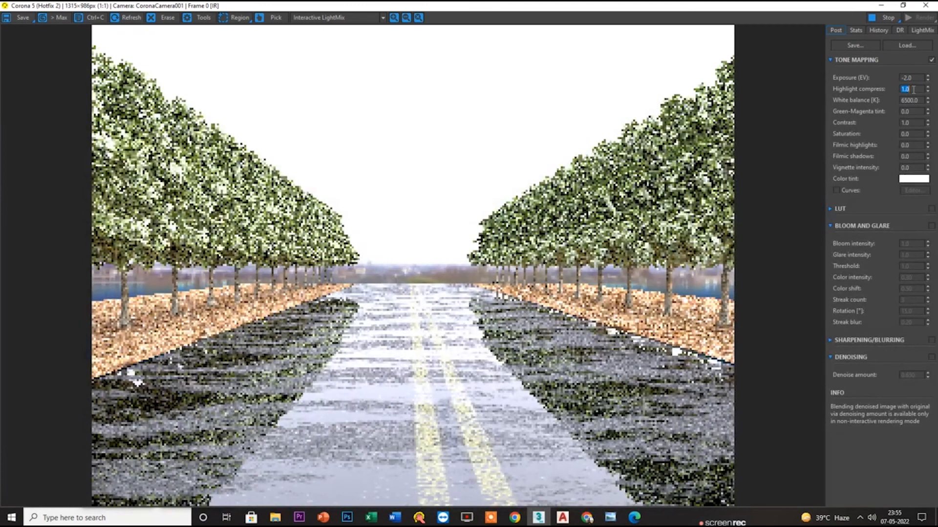
type("5")
key("Return")
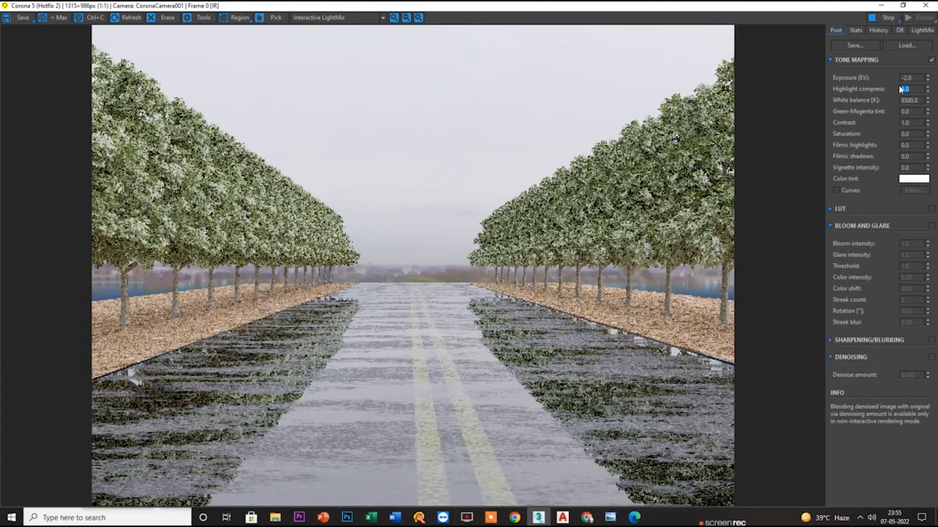
left_click(917, 77)
type("-")
- Examine the wet road reflections and the roadside edge up close in the interactive render
scroll(484, 373, "up", 2)
scroll(489, 377, "down", 1)
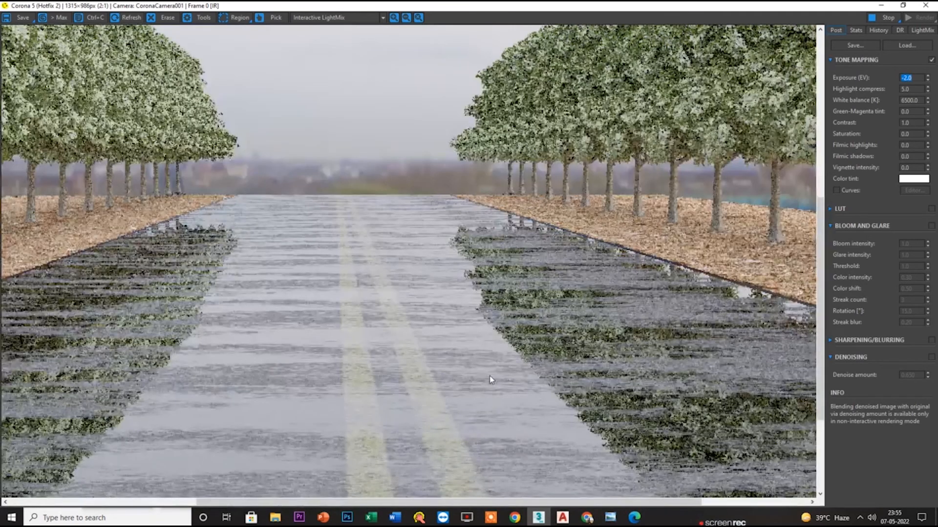
scroll(490, 379, "down", 1)
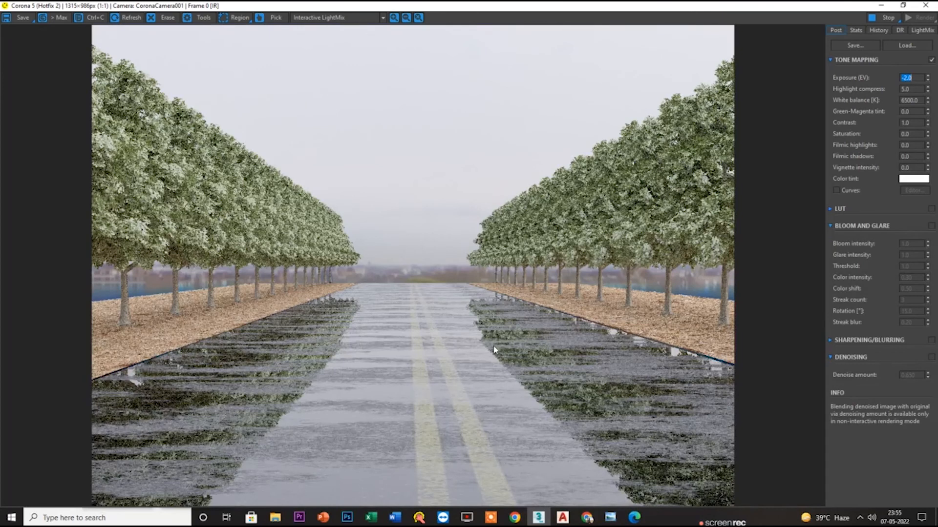
left_click(882, 6)
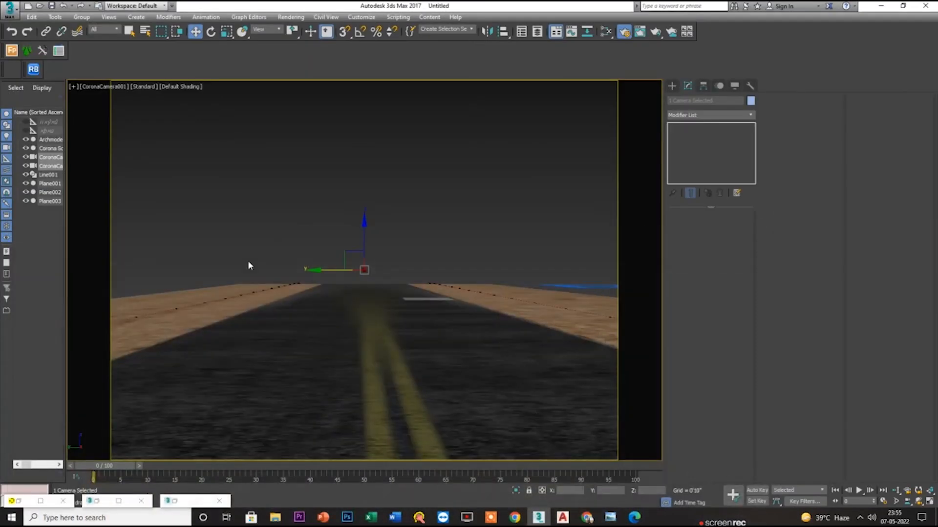
left_click(562, 286)
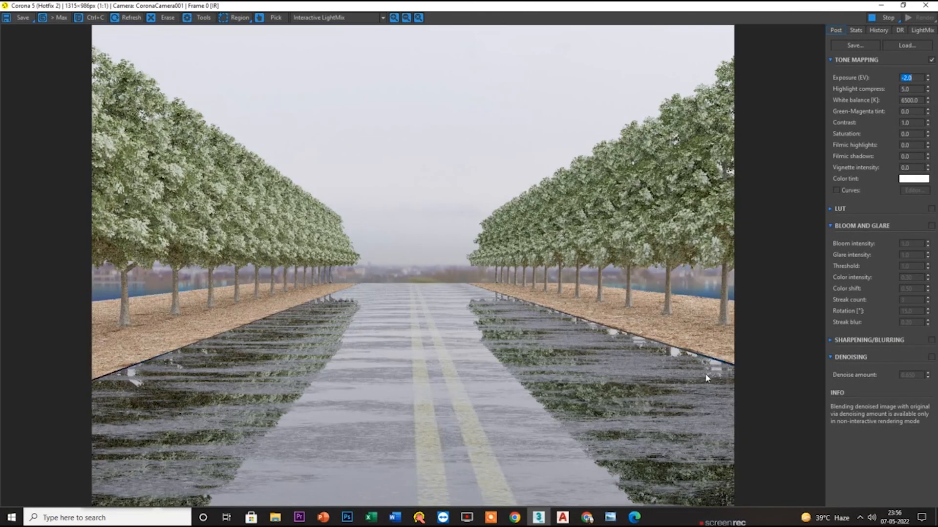
scroll(704, 373, "up", 2)
scroll(551, 369, "down", 1)
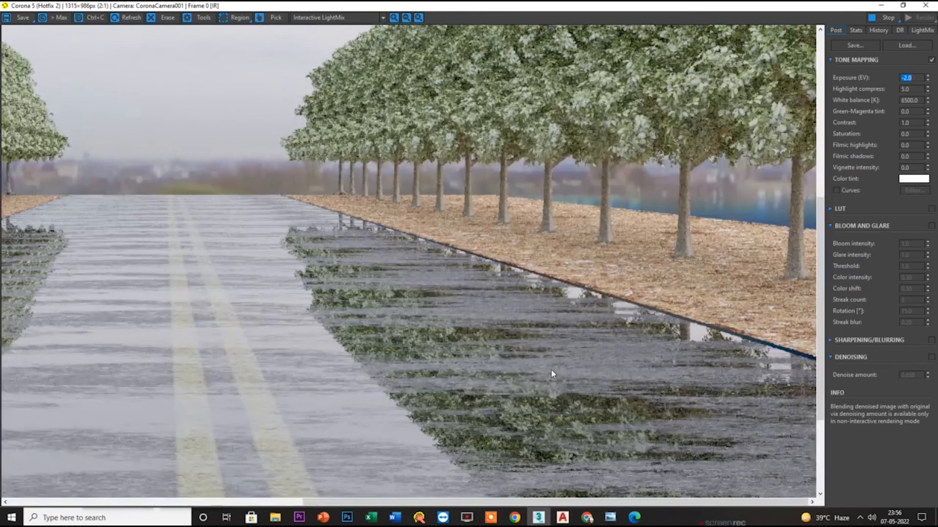
- Select the road plane, open the Slate Material Editor at its layered material, and restore the frame buffer to a smaller window beside it
left_click(881, 6)
left_click(473, 368)
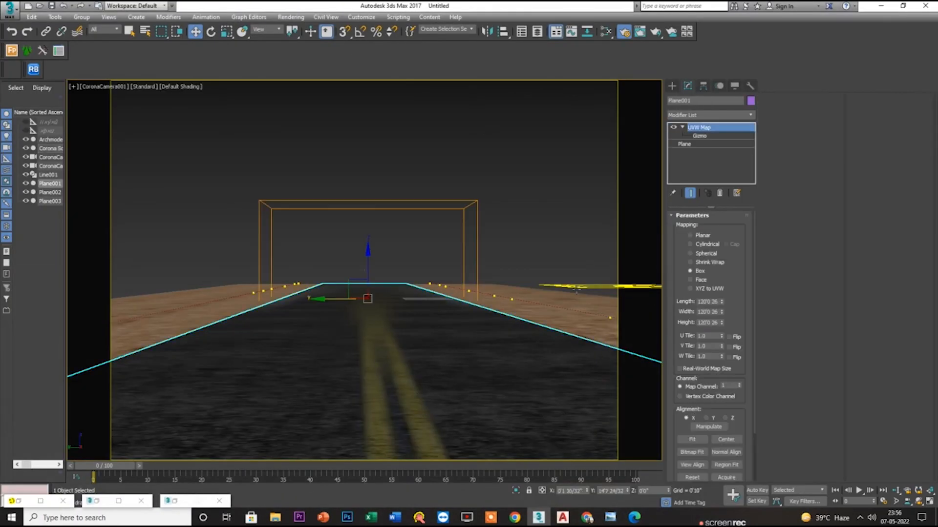
key("m")
middle_click_drag(680, 295, 669, 208)
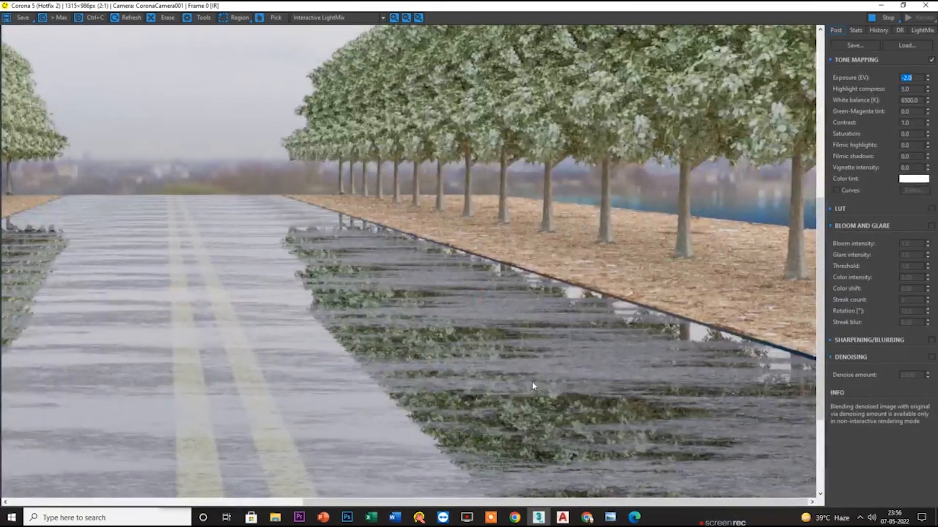
scroll(533, 386, "down", 1)
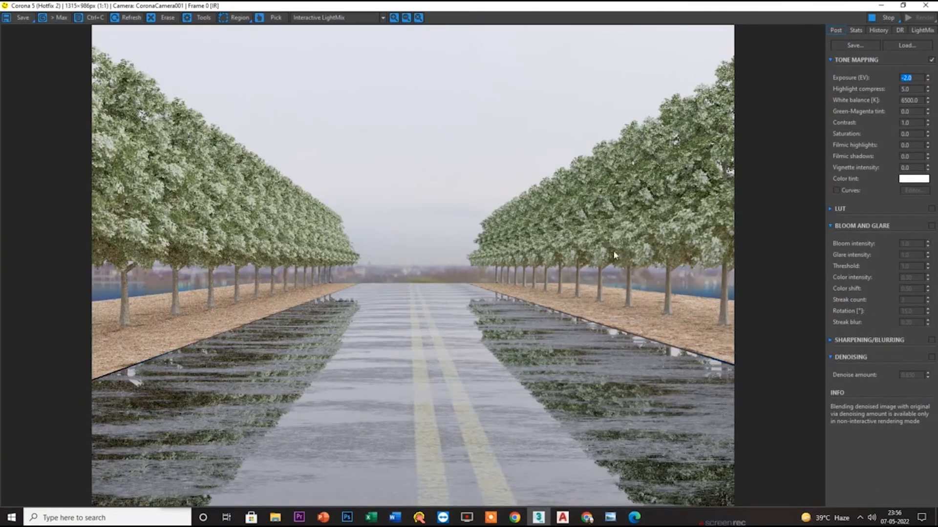
double_click(818, 5)
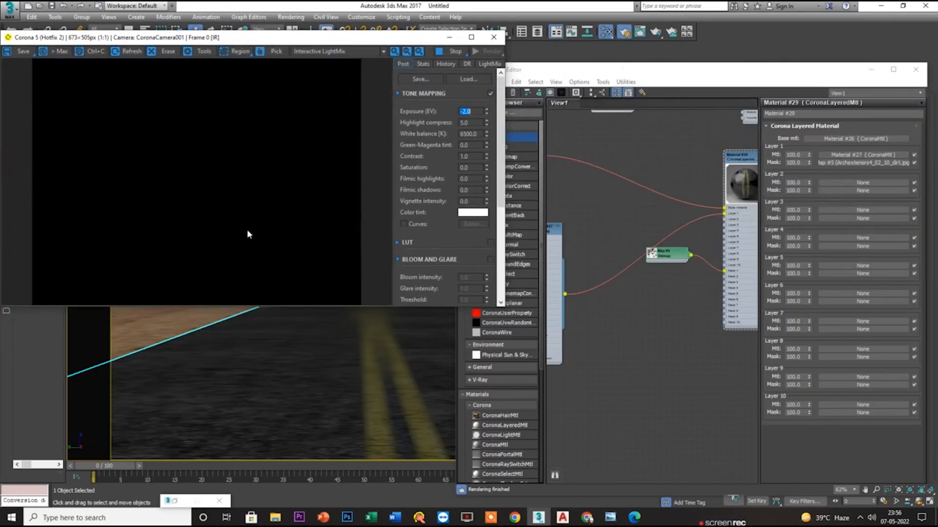
- Set the U and V tiling of the Archexteriors4_02_10_dirt.jpg mask bitmap to 5.0
scroll(236, 248, "up", 1)
double_click(677, 257)
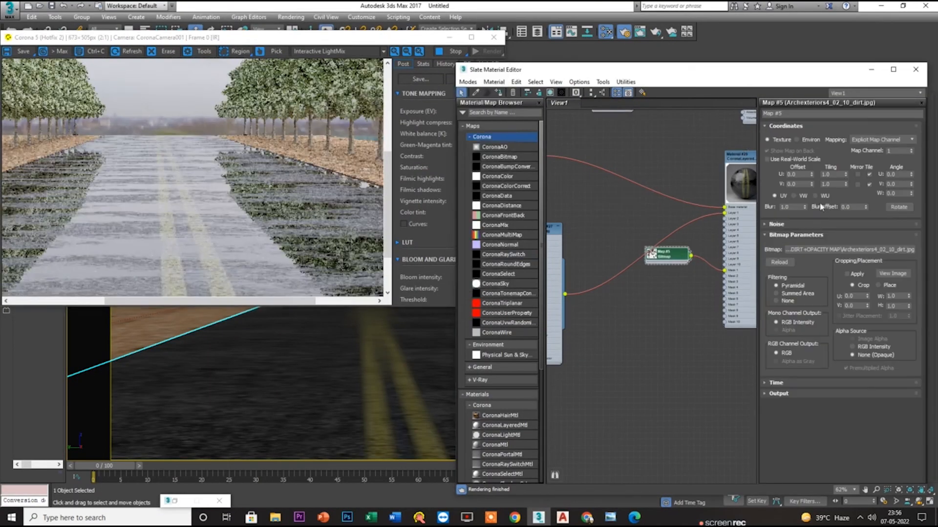
key("Tab")
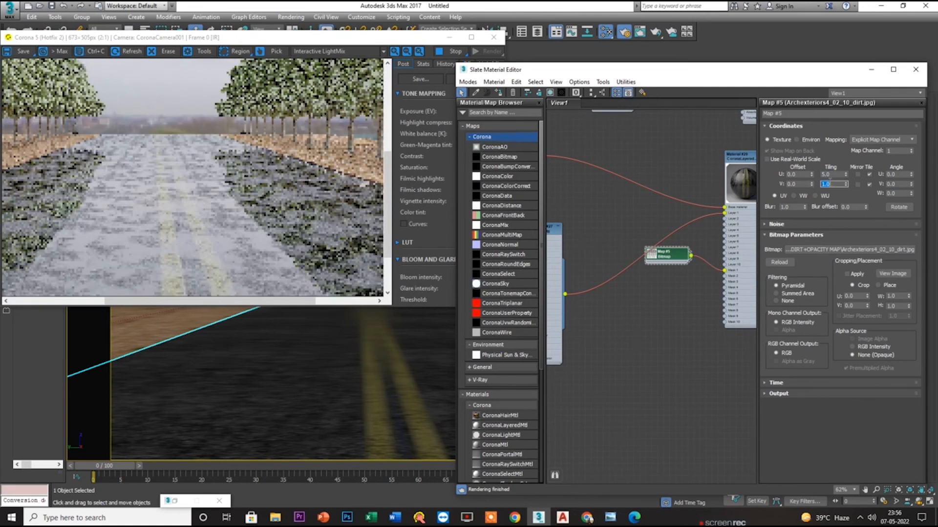
type("5")
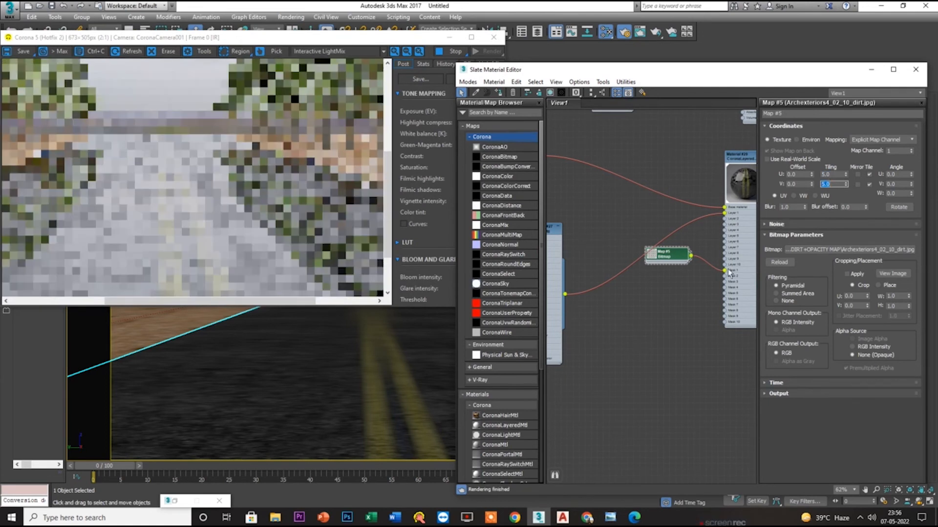
key("Return")
- Check the road surface in the render and set the dirt mask bitmap's U and V tiling to 3.0
scroll(115, 223, "up", 2)
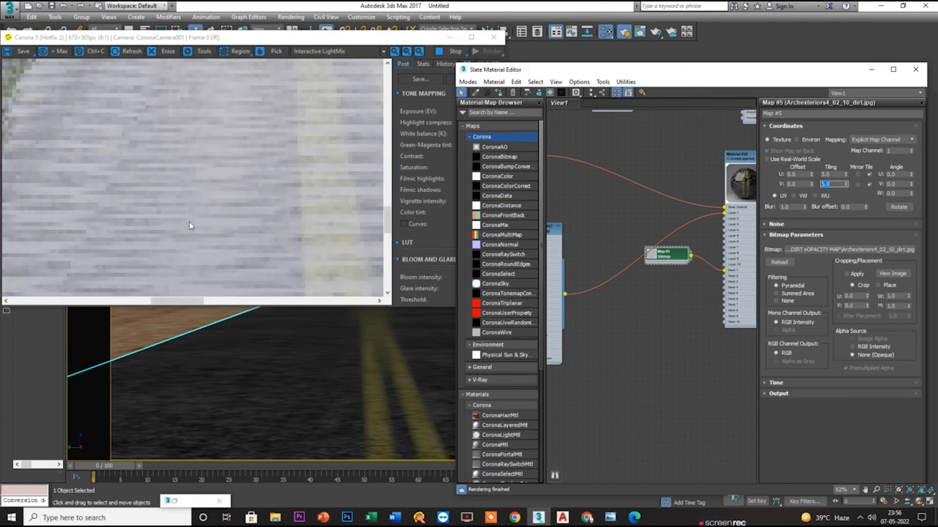
scroll(191, 224, "down", 2)
type("3")
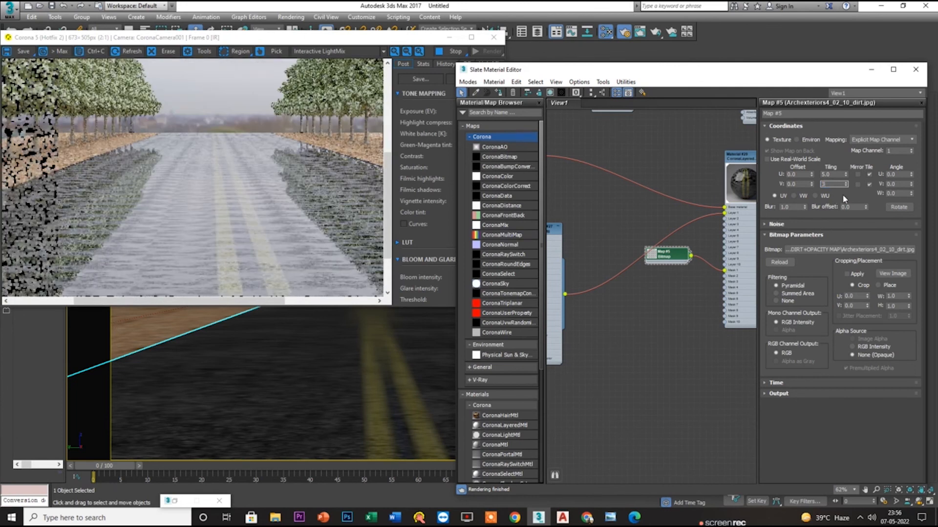
key("Return")
double_click(827, 174)
type("3")
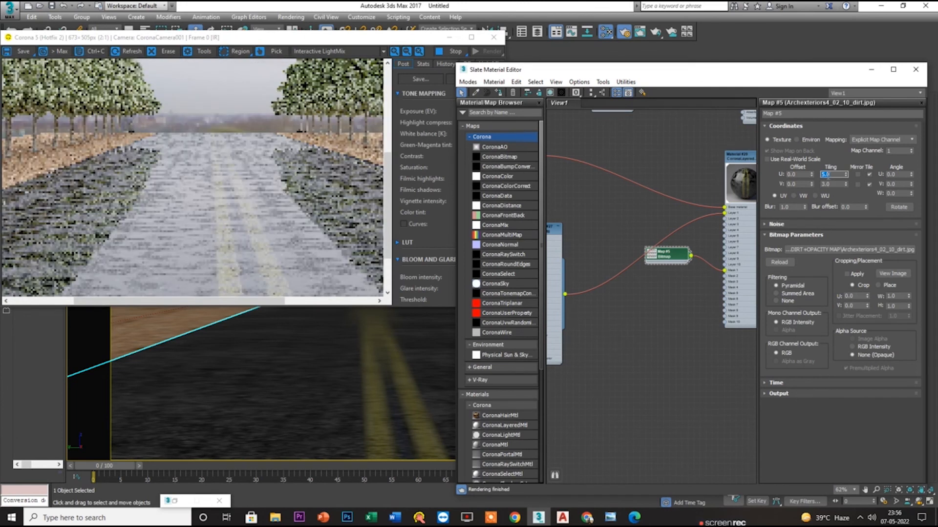
key("Return")
- Set the reflection glossiness of the layered material's Layer 1 CoronaMtl, Material #27, to 0.9
scroll(708, 242, "down", 4)
middle_click_drag(611, 295, 706, 275)
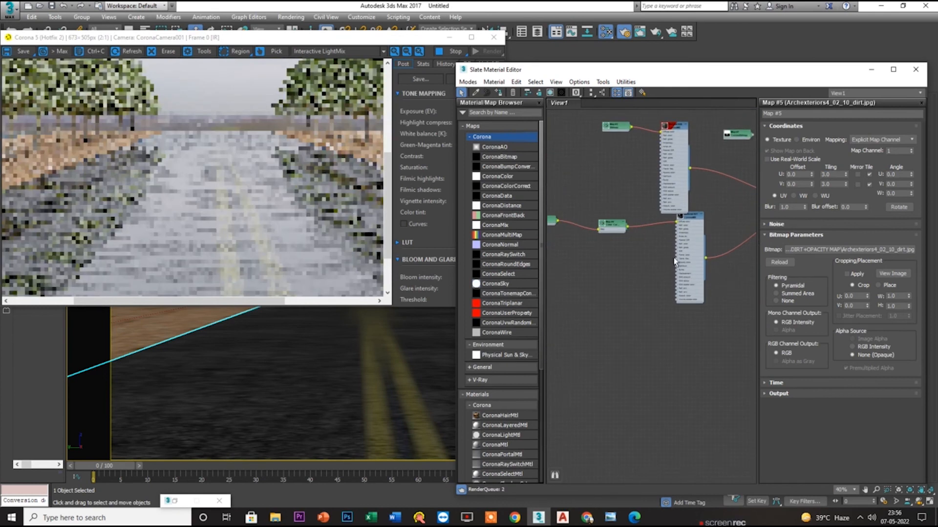
scroll(610, 223, "up", 3)
double_click(707, 221)
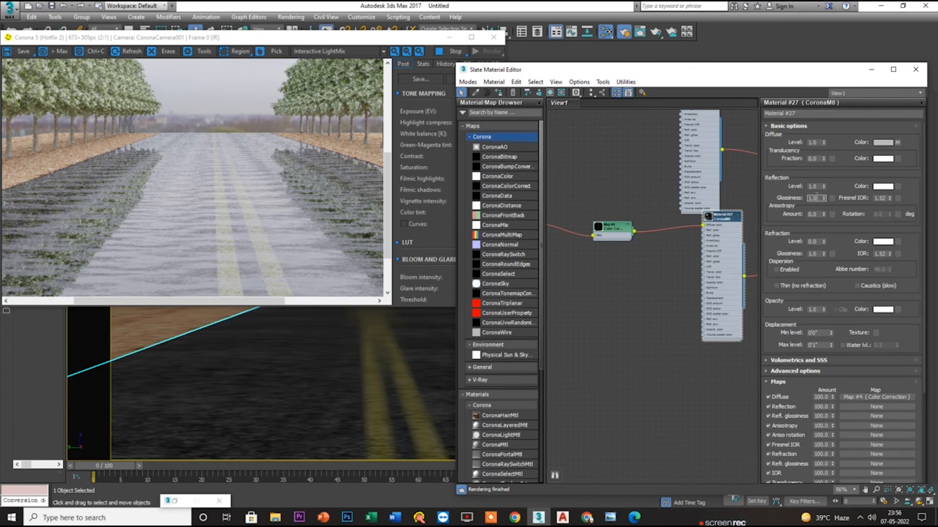
key("Return")
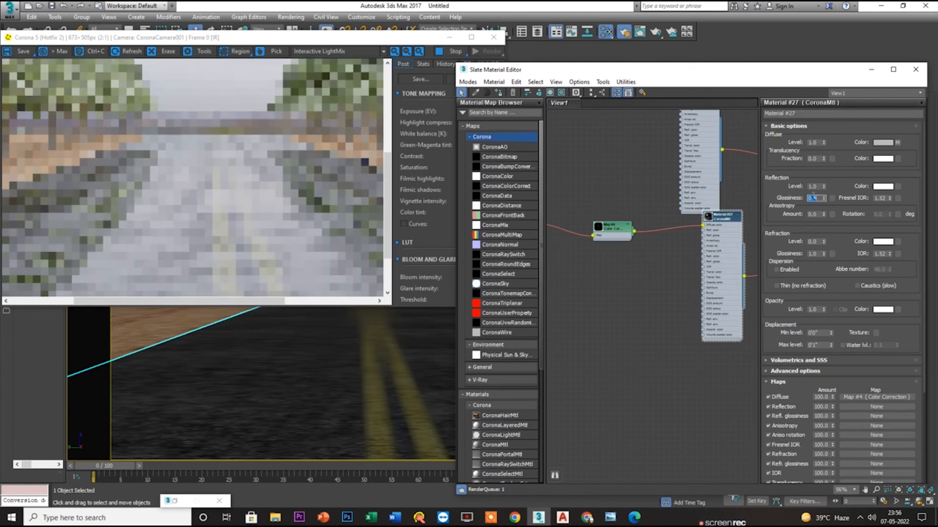
scroll(266, 203, "up", 1)
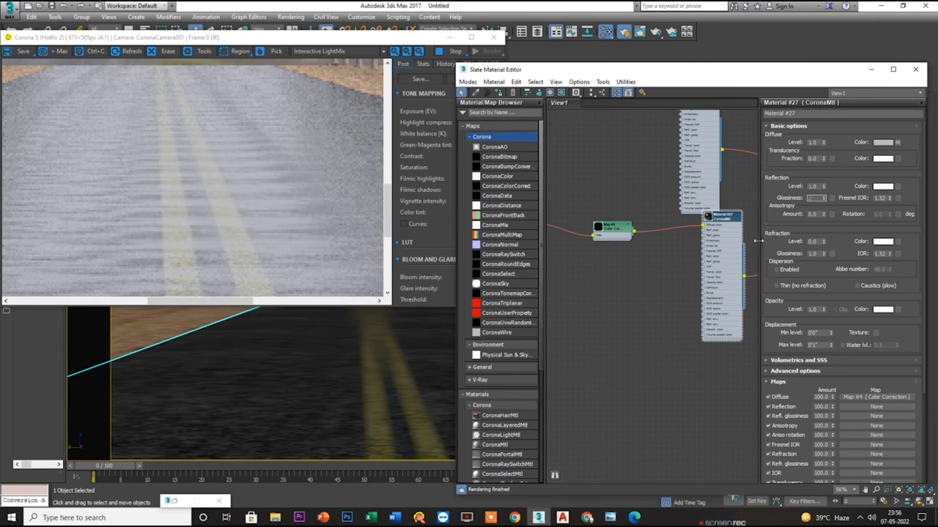
type("0.9")
key("Return")
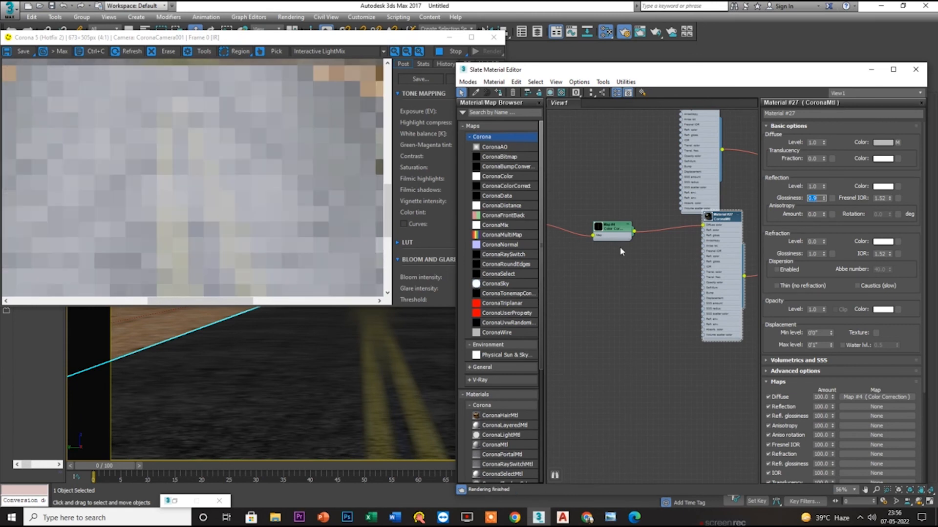
- Open the Color Correction map feeding Material #27, raise its contrast slightly, and compare the road in the render
left_click(611, 225)
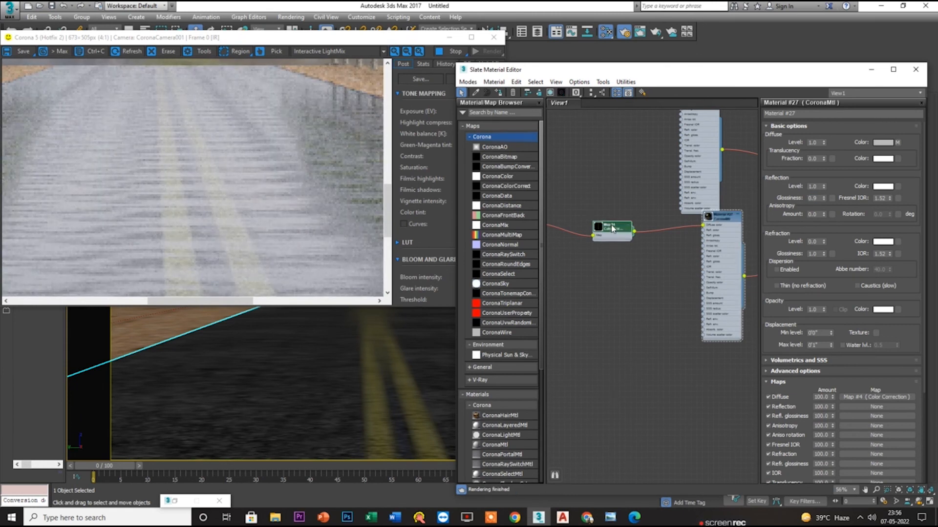
scroll(657, 262, "down", 5)
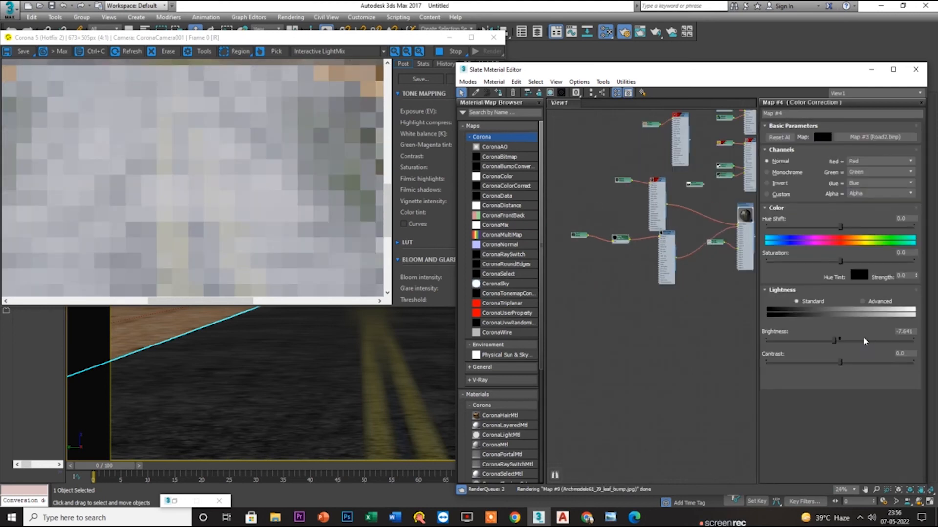
left_click_drag(840, 362, 833, 364)
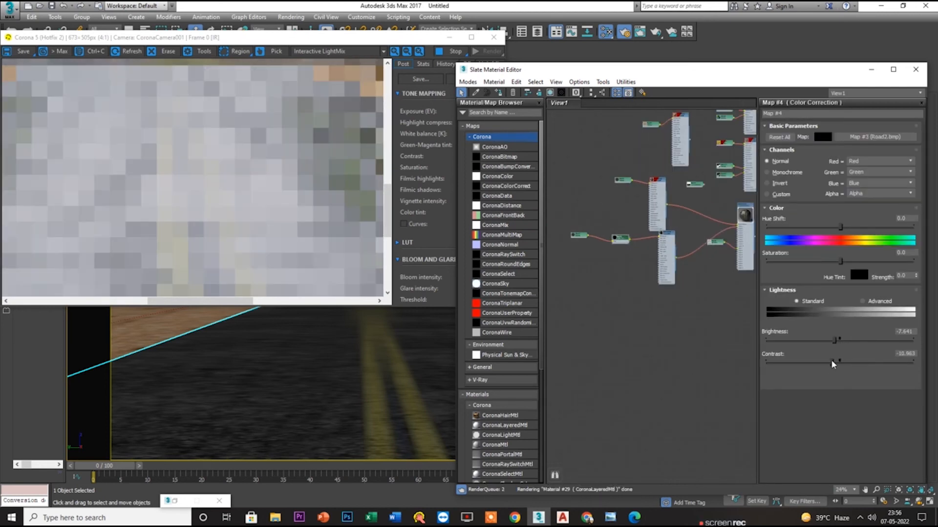
left_click_drag(833, 364, 847, 363)
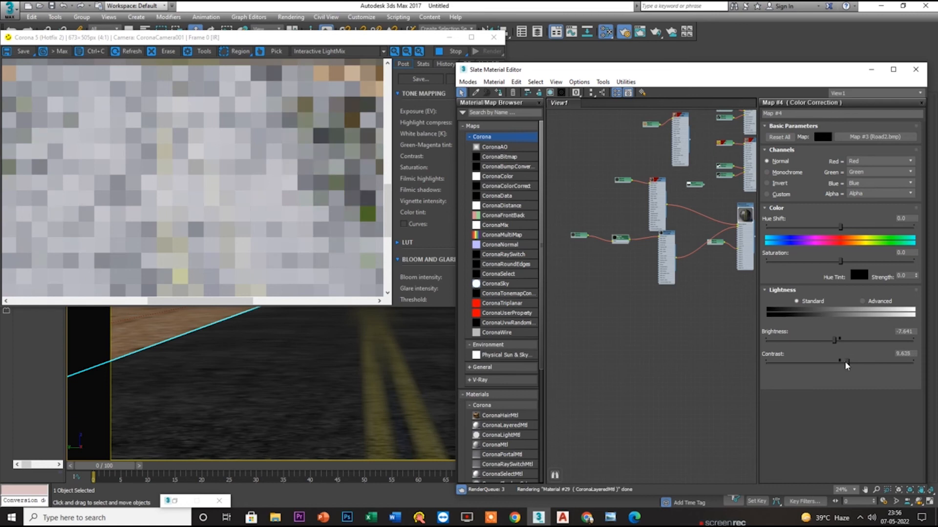
scroll(266, 224, "up", 1)
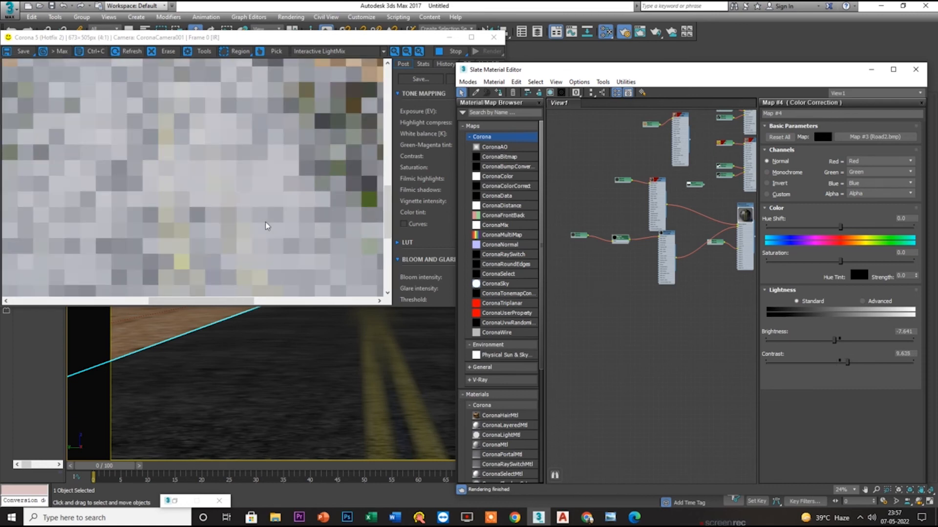
scroll(233, 167, "down", 1)
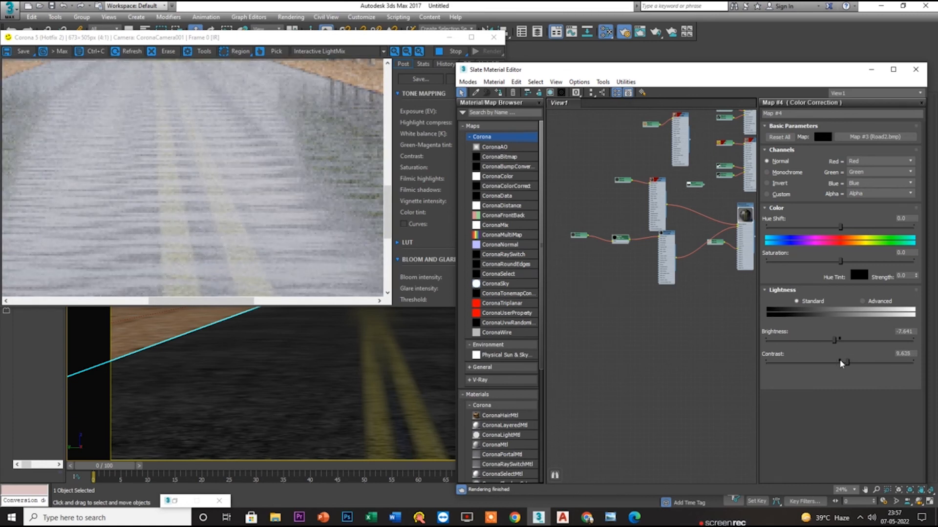
- Set the dirt mask bitmap's U and V tiling to 2.0 and inspect the road surface in the interactive render
double_click(714, 243)
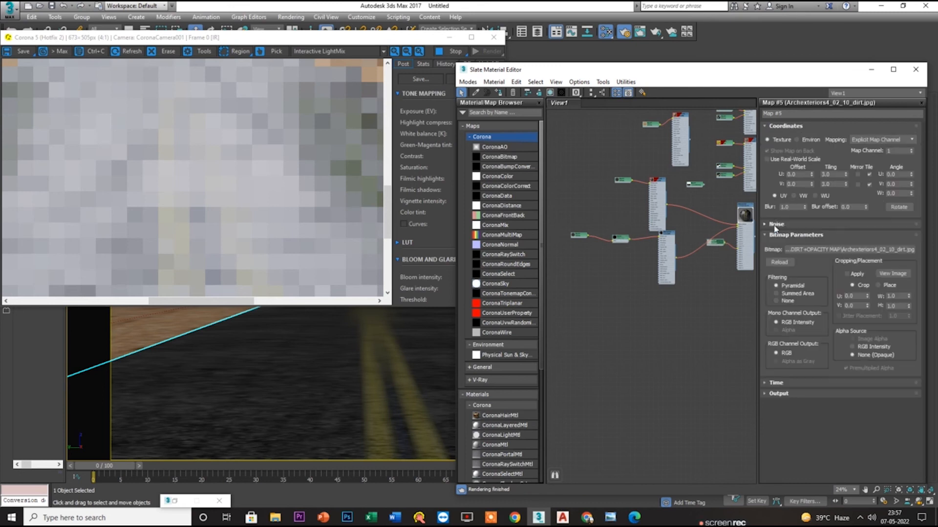
double_click(832, 174)
type("2")
key("Tab")
type("2")
key("Return")
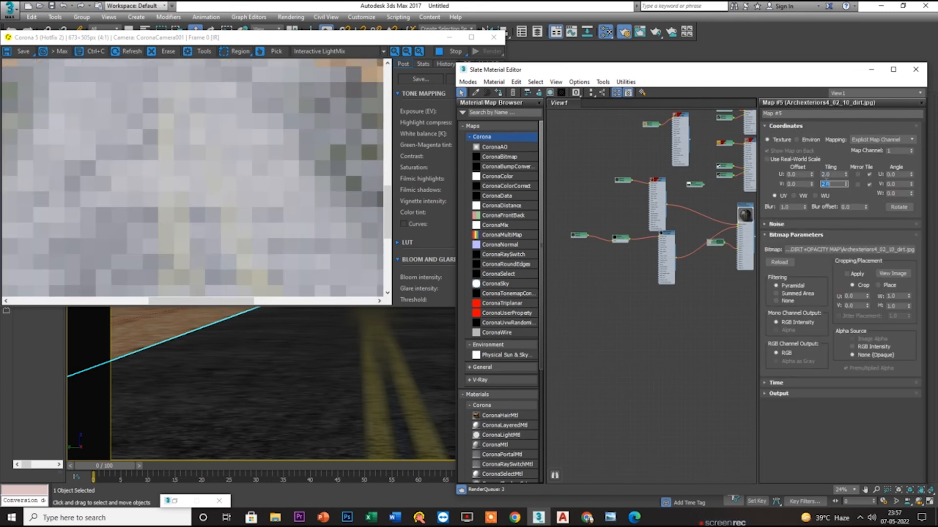
scroll(252, 180, "down", 3)
scroll(245, 236, "up", 3)
middle_click_drag(184, 257, 325, 102)
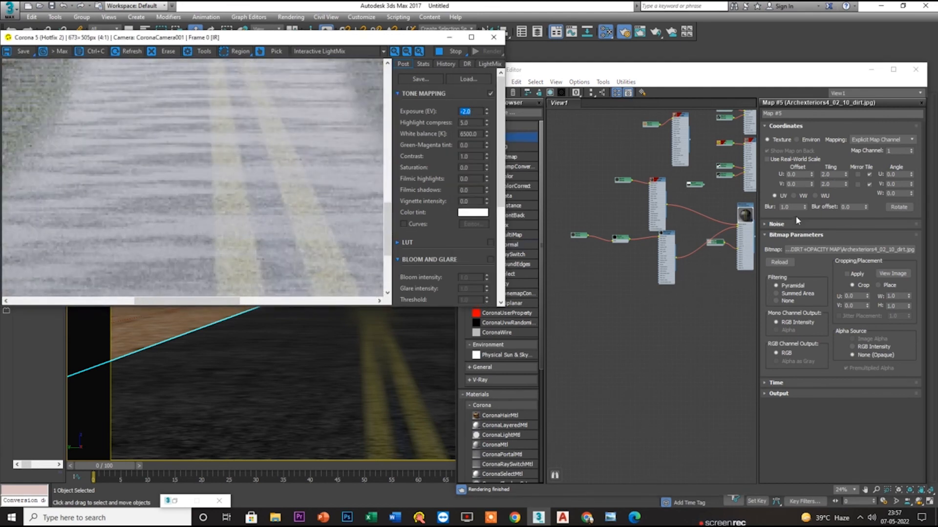
- Set the reflection glossiness of the layered material's CoronaMtl, Material #27, to 0.98 and check the wet road in the render
left_click(709, 235)
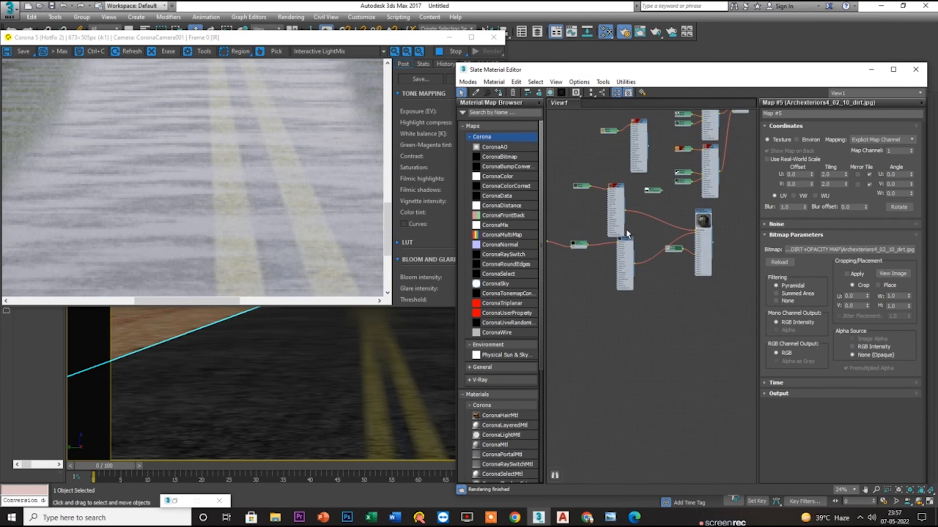
scroll(625, 229, "up", 4)
double_click(624, 244)
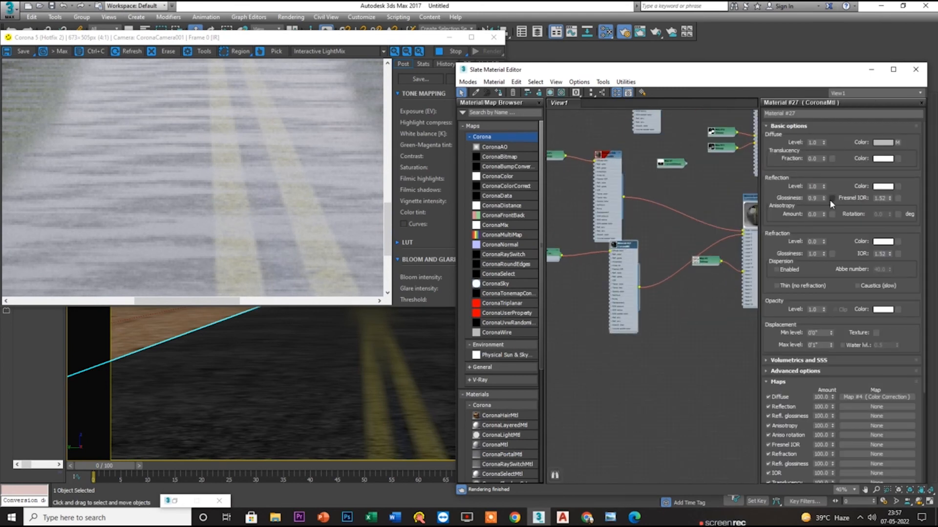
left_click(823, 195)
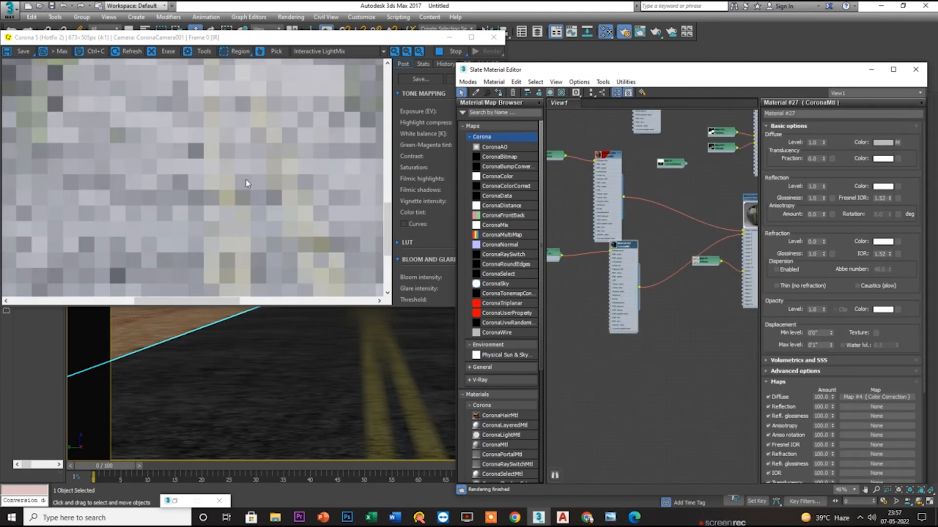
left_click(822, 199)
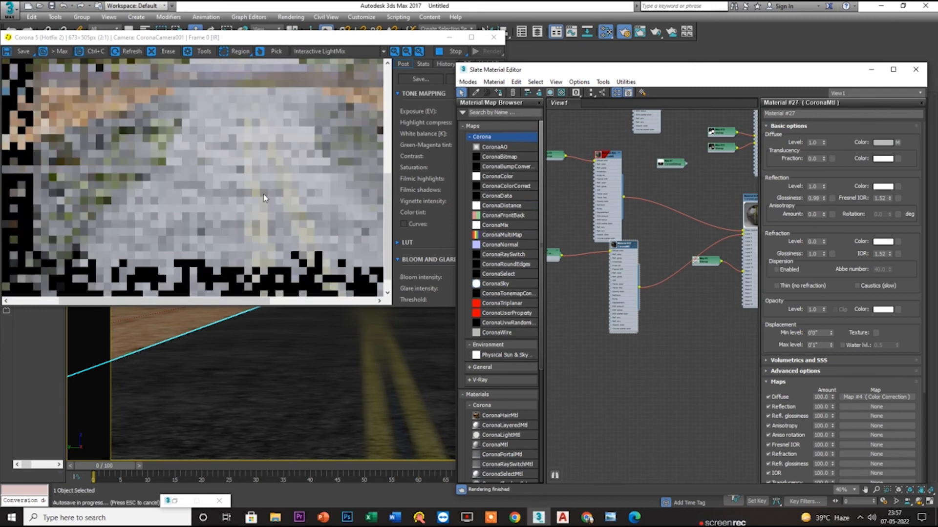
scroll(262, 194, "down", 2)
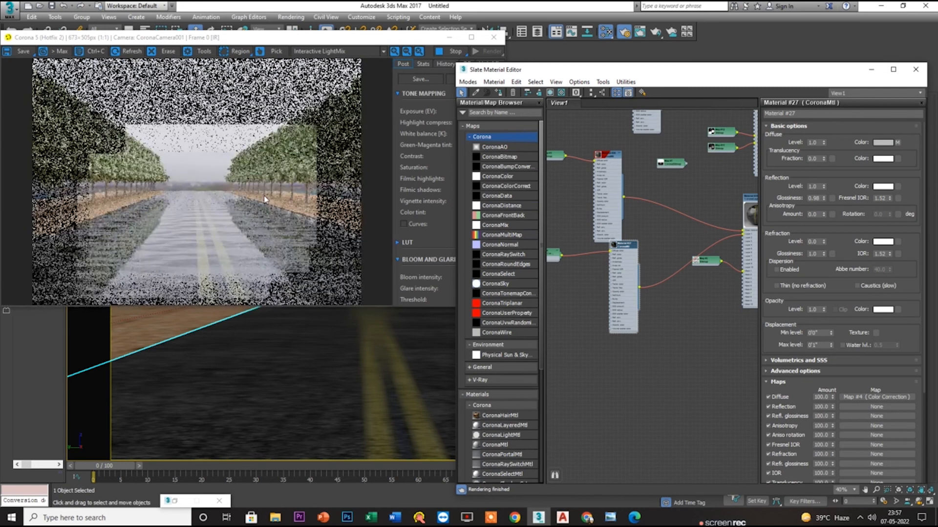
scroll(224, 228, "up", 2)
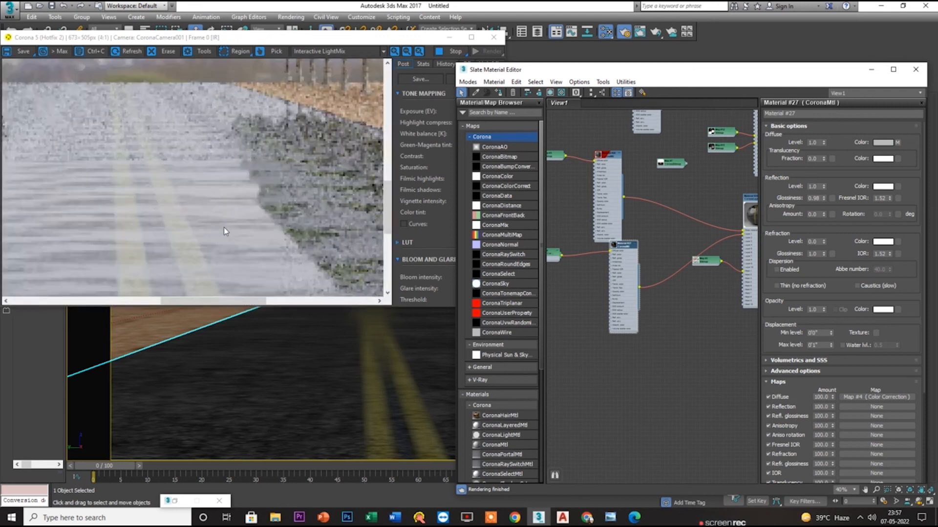
scroll(223, 227, "down", 1)
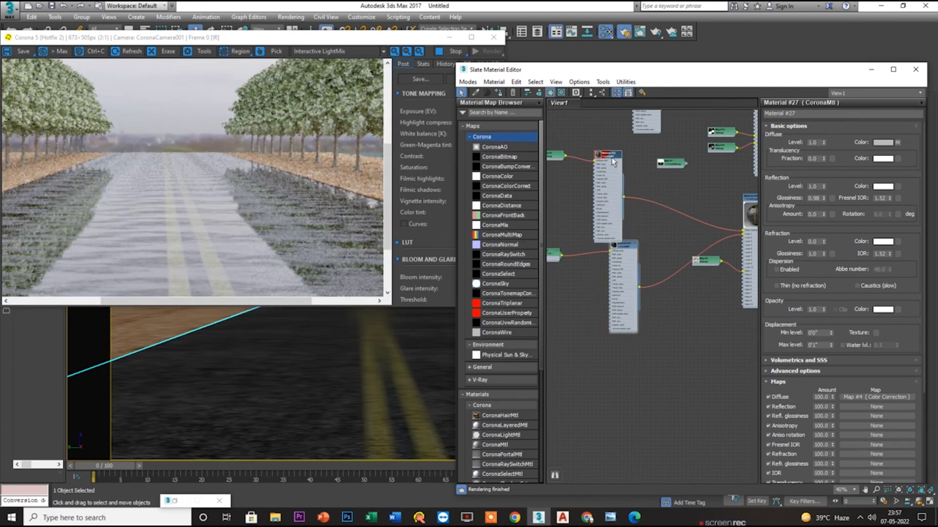
left_click_drag(611, 157, 625, 145)
scroll(253, 184, "down", 1)
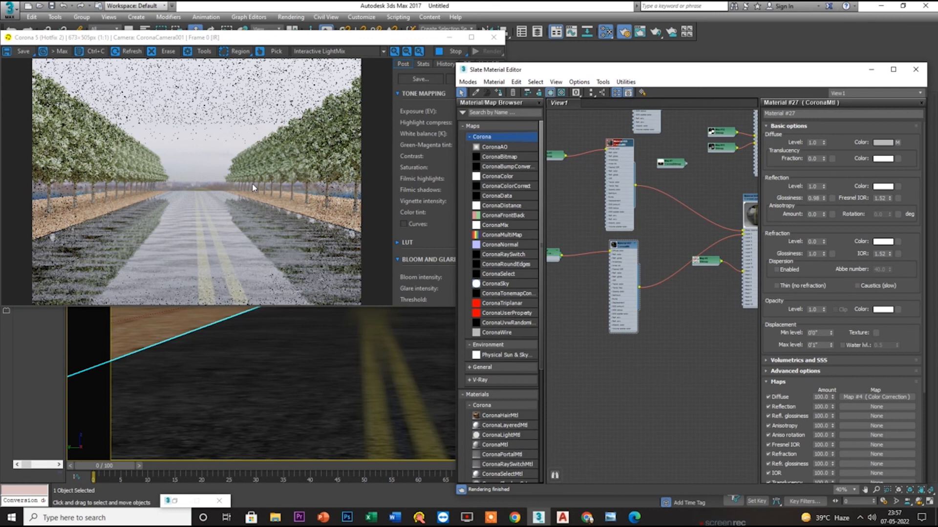
- Close the material editor, select the roadside tree Corona Scatter, and set its maximum displayed instances to 5
left_click(471, 37)
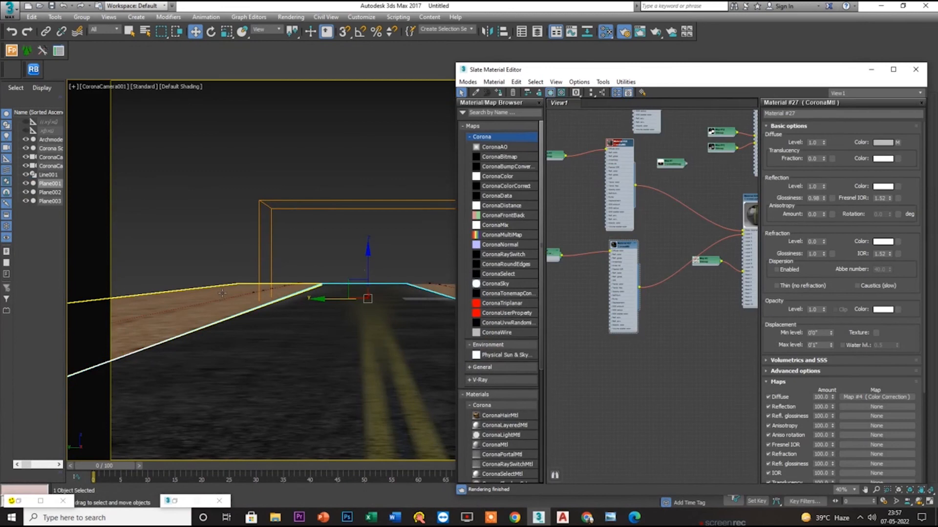
left_click(222, 293)
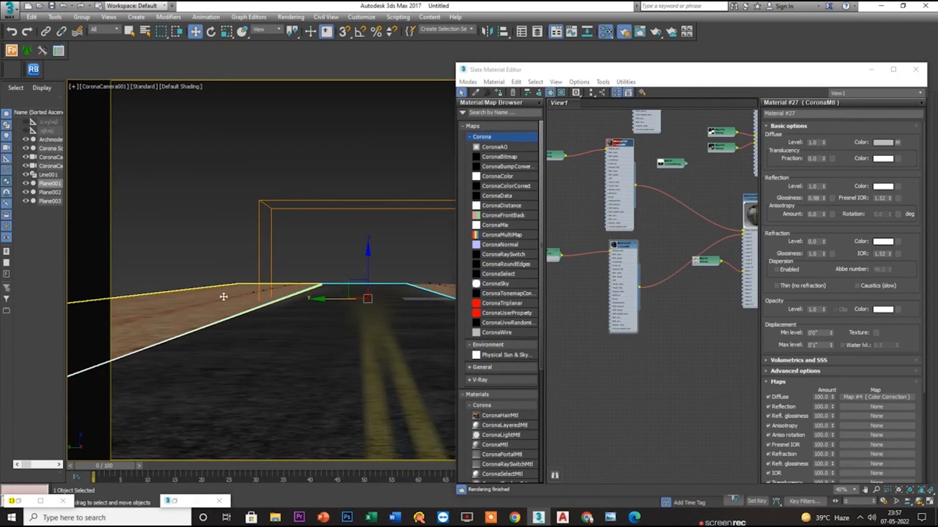
left_click(916, 69)
left_click(588, 288)
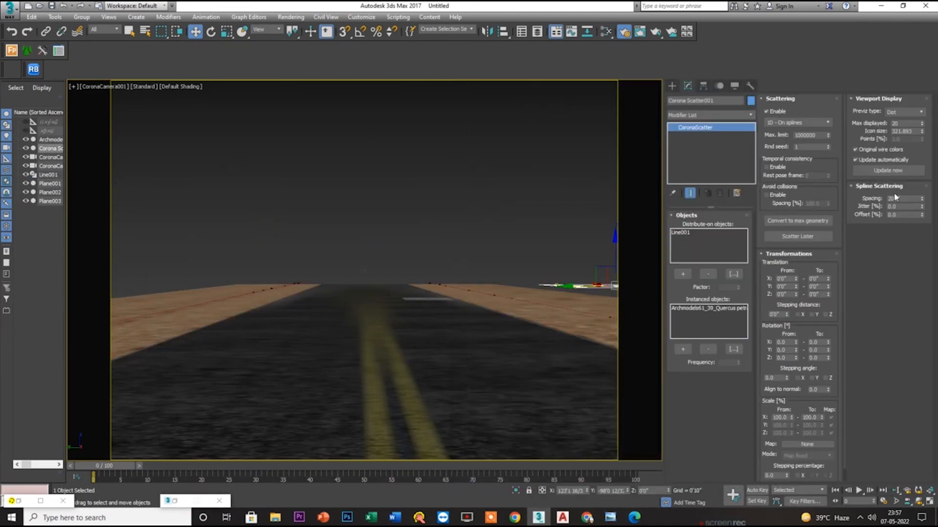
double_click(903, 124)
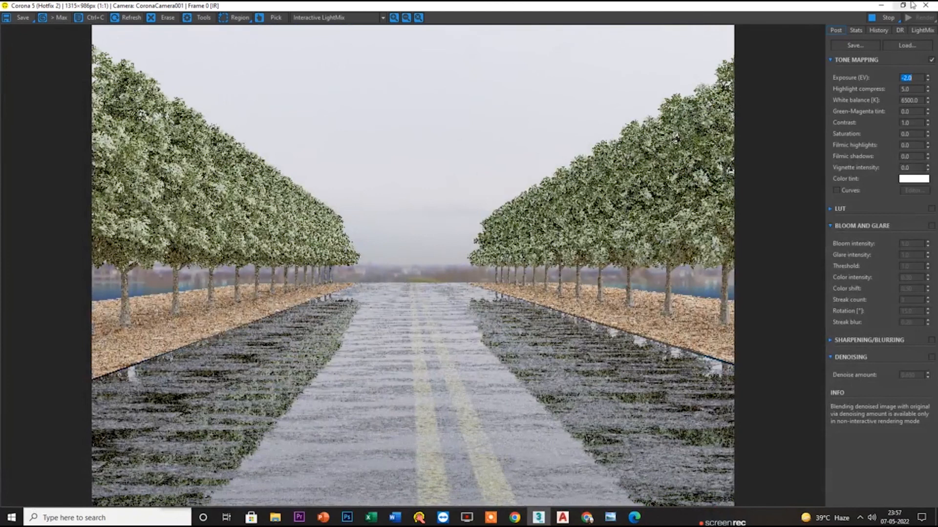
- Set the tree scatter's maximum limit to 1000 and its viewport previz type to Wire box
left_click(920, 17)
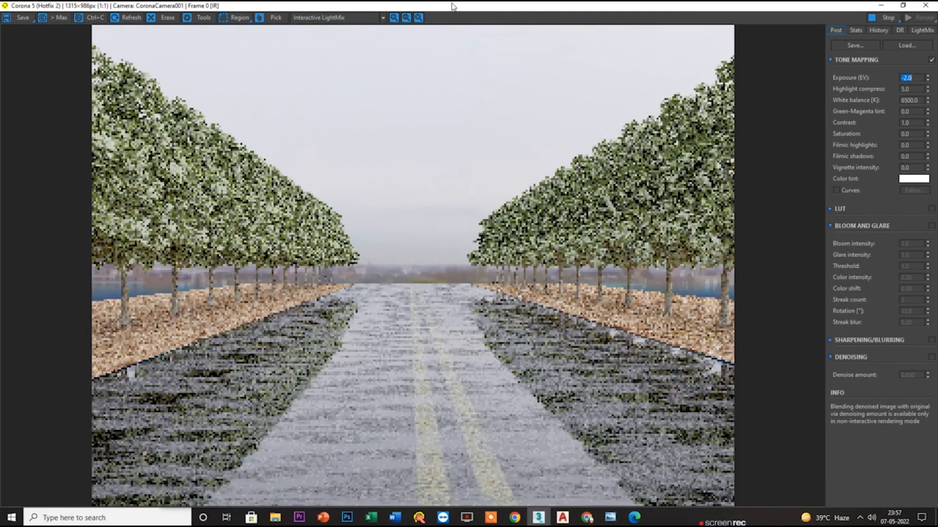
left_click_drag(446, 5, 237, 57)
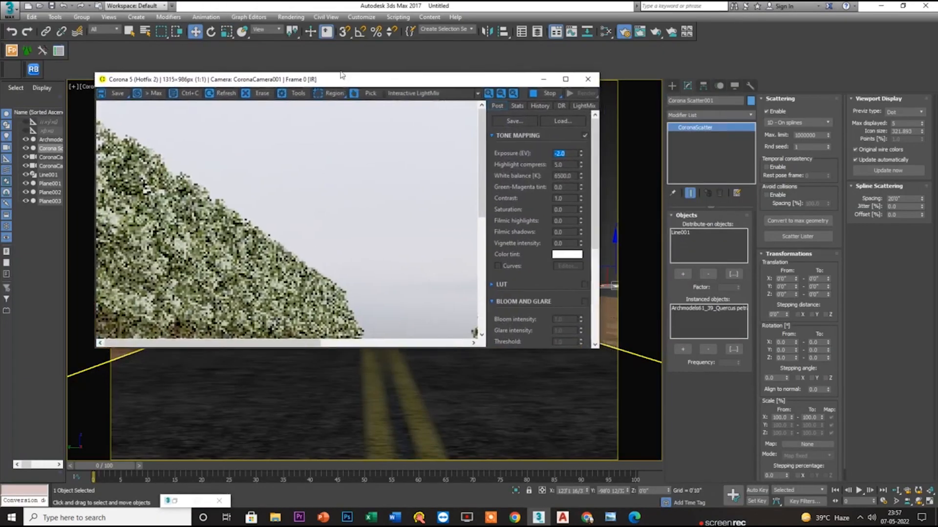
left_click(806, 135)
type("10")
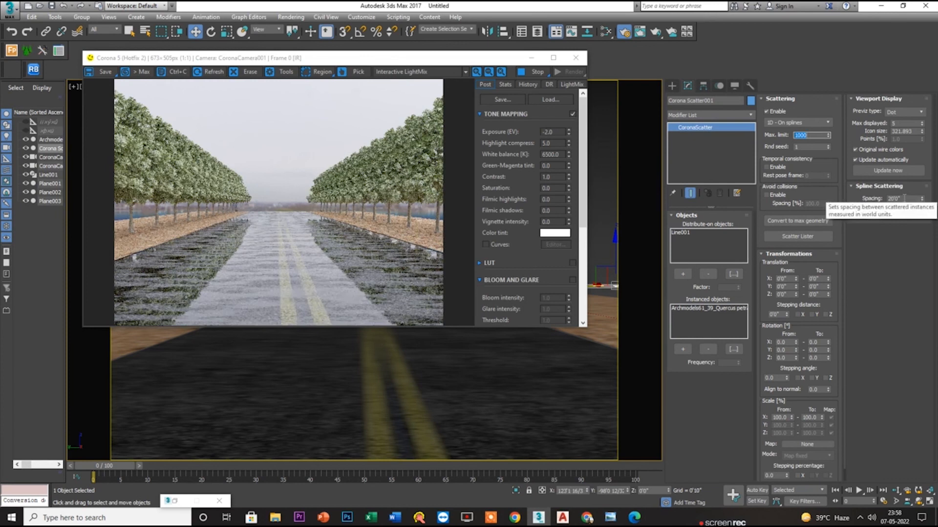
left_click(904, 111)
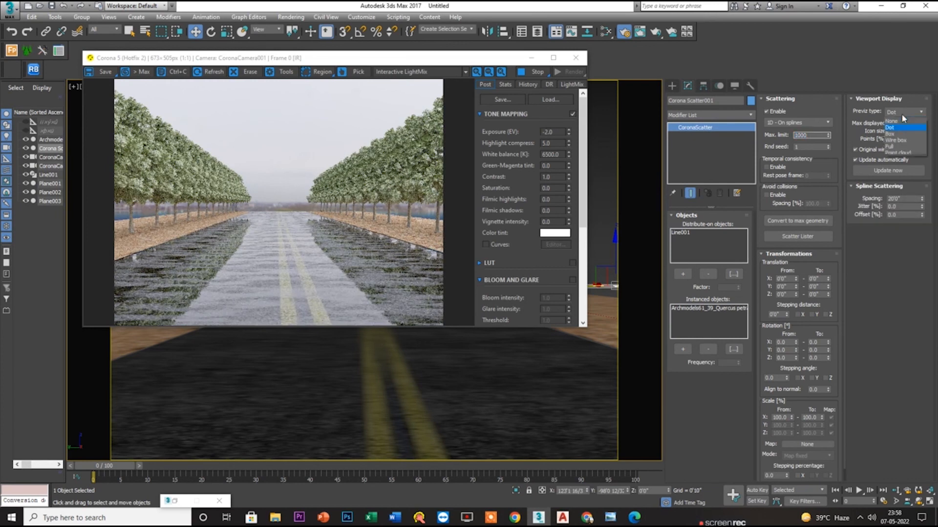
left_click(895, 142)
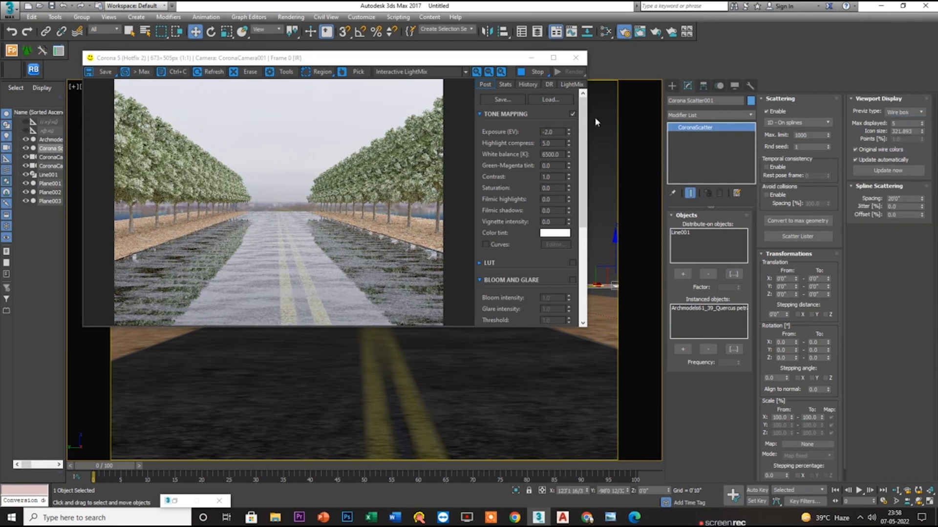
left_click(531, 58)
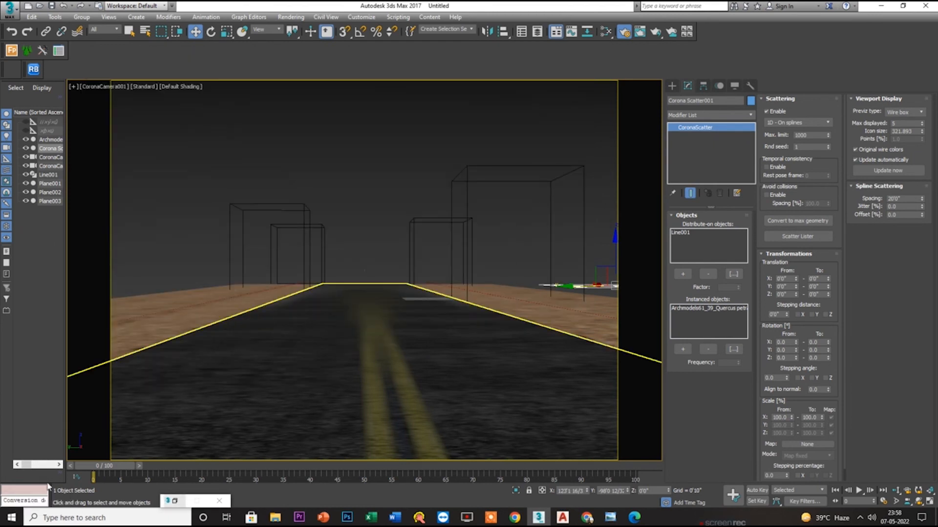
left_click(40, 501)
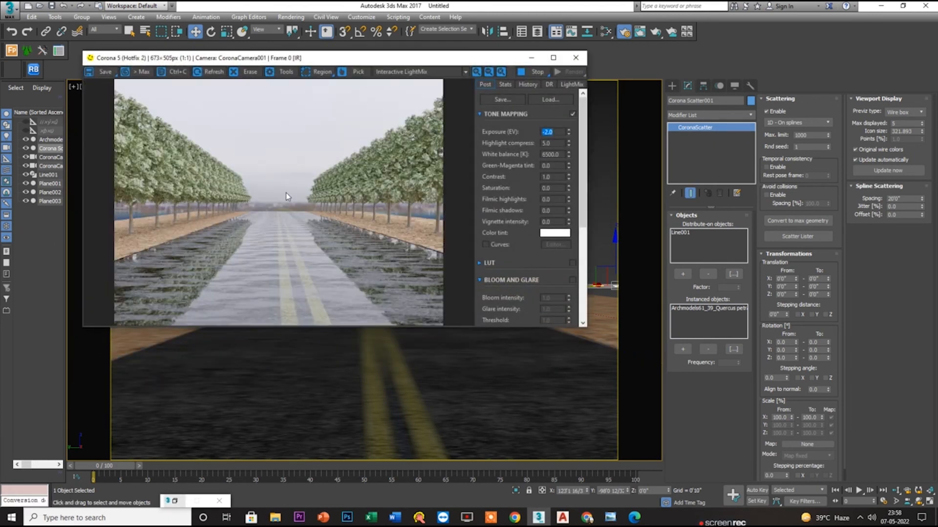
- Define a render region over the tree reflections on the left side of the wet road
scroll(344, 298, "up", 1)
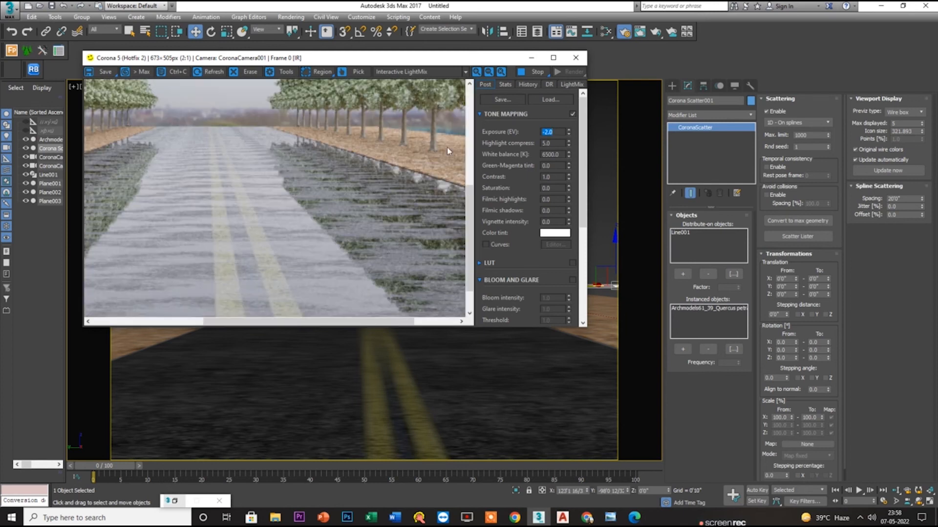
left_click(553, 57)
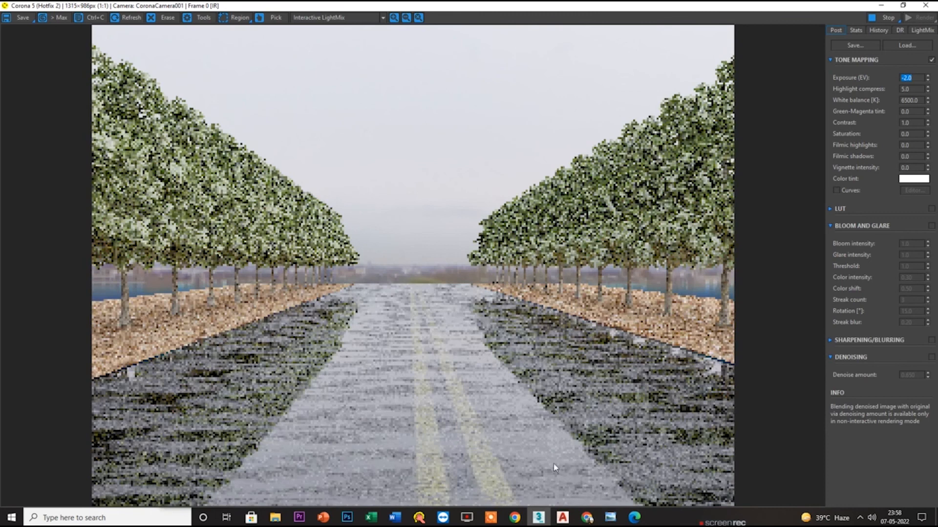
scroll(322, 416, "up", 1)
middle_click_drag(322, 417, 334, 264)
scroll(270, 243, "up", 1)
middle_click_drag(270, 243, 317, 341)
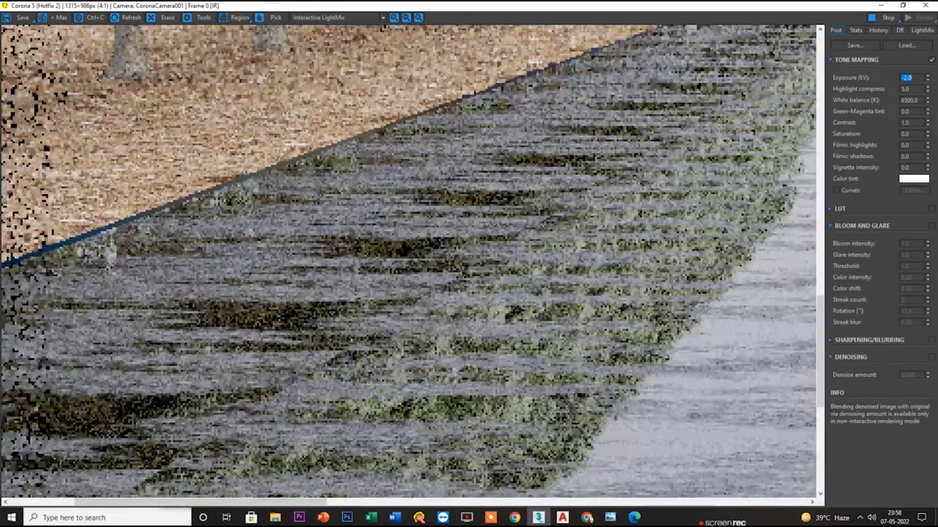
left_click(225, 18)
mouse_move(211, 195)
left_mouse_down()
mouse_move(555, 498)
mouse_move(792, 499)
left_mouse_up()
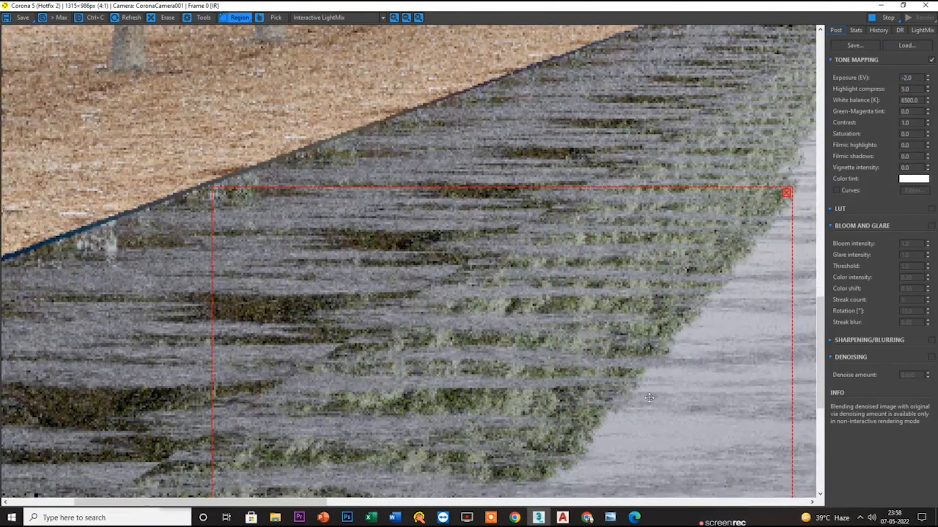
- Examine the tree reflections and wet streaks inside the render region as it refines
scroll(318, 350, "down", 1)
scroll(318, 350, "up", 1)
middle_click_drag(317, 352, 306, 311)
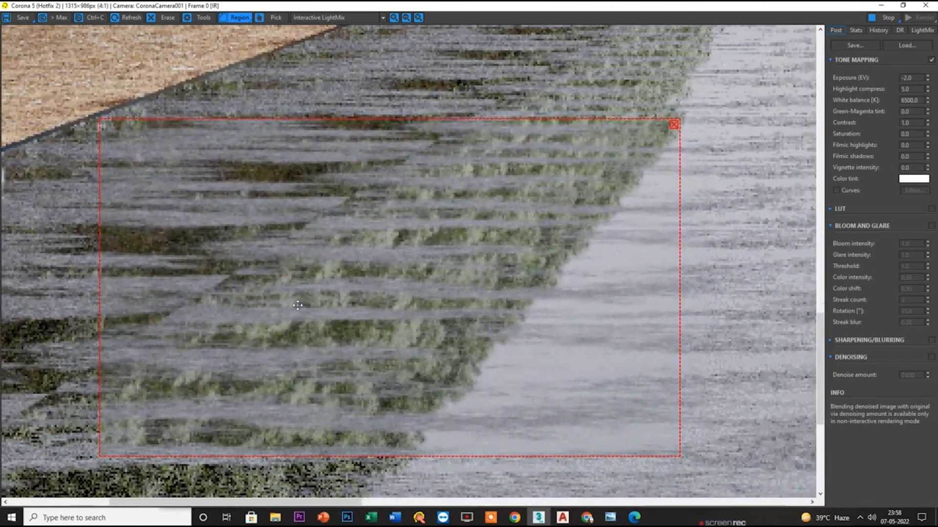
middle_click_drag(382, 302, 344, 310)
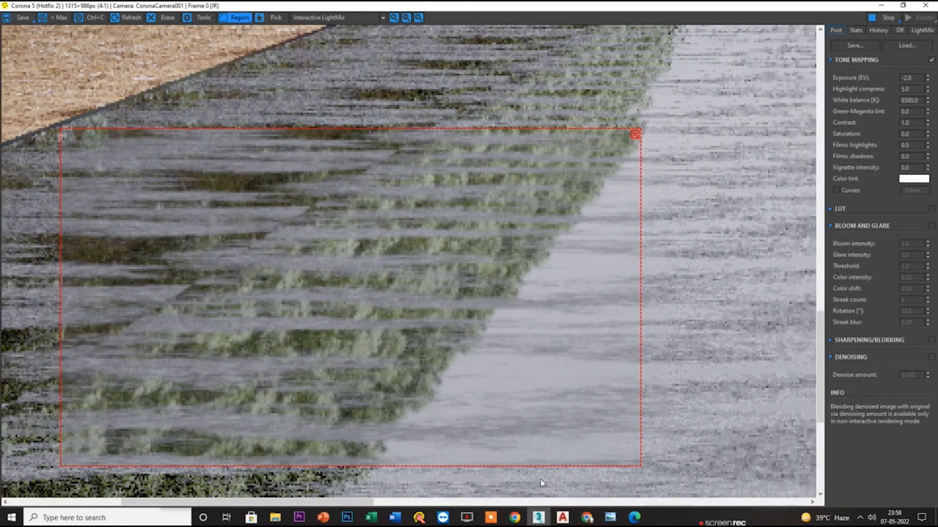
mouse_move(538, 517)
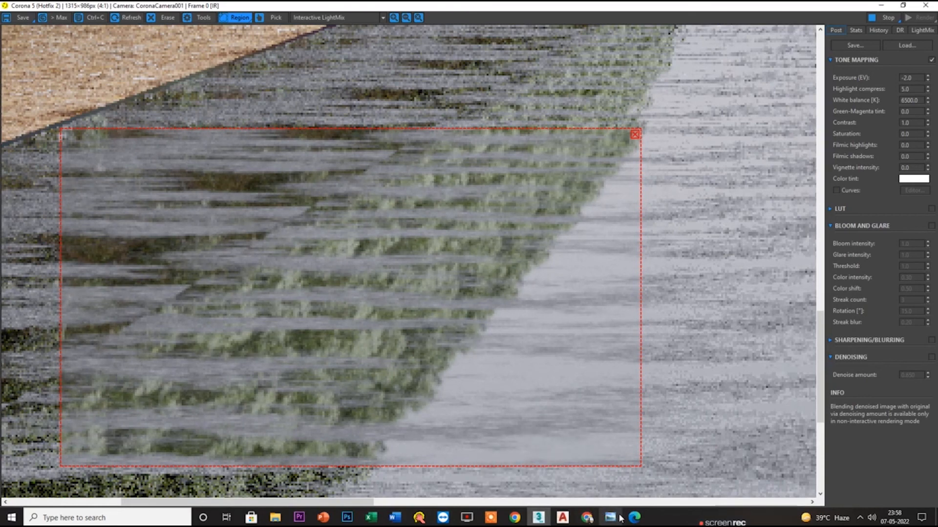
scroll(252, 383, "down", 2)
scroll(252, 383, "up", 1)
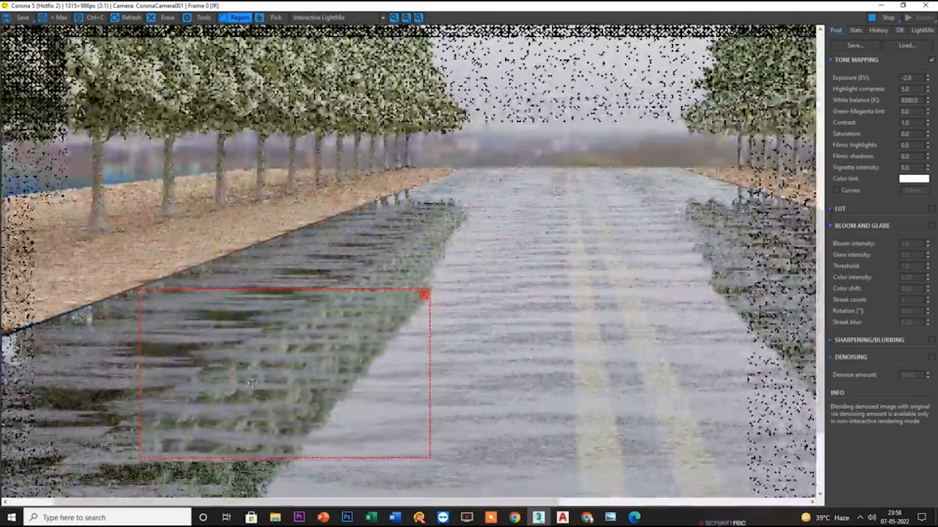
scroll(251, 384, "up", 1)
left_click(586, 517)
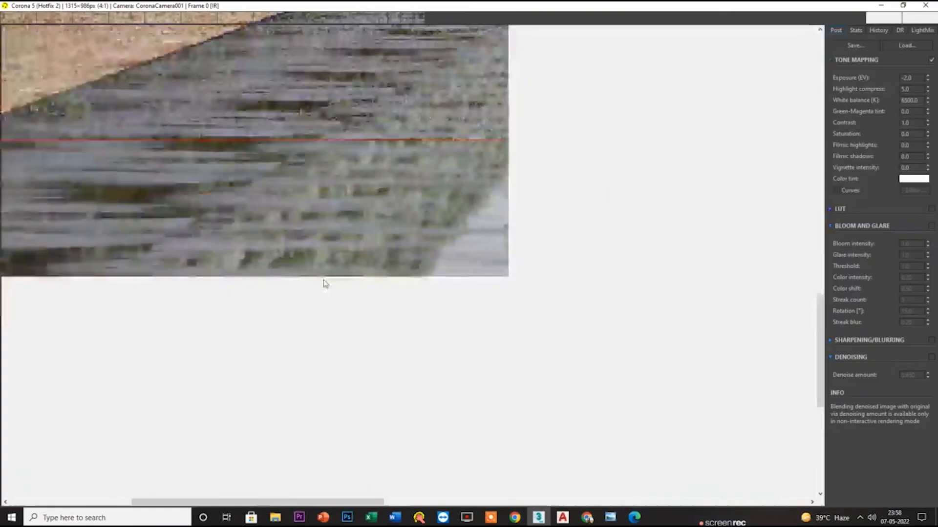
- Bring up the render setup, then examine the region's reflection detail and its blend with the dry road patches at several magnifications
key("F10")
scroll(308, 373, "up", 2)
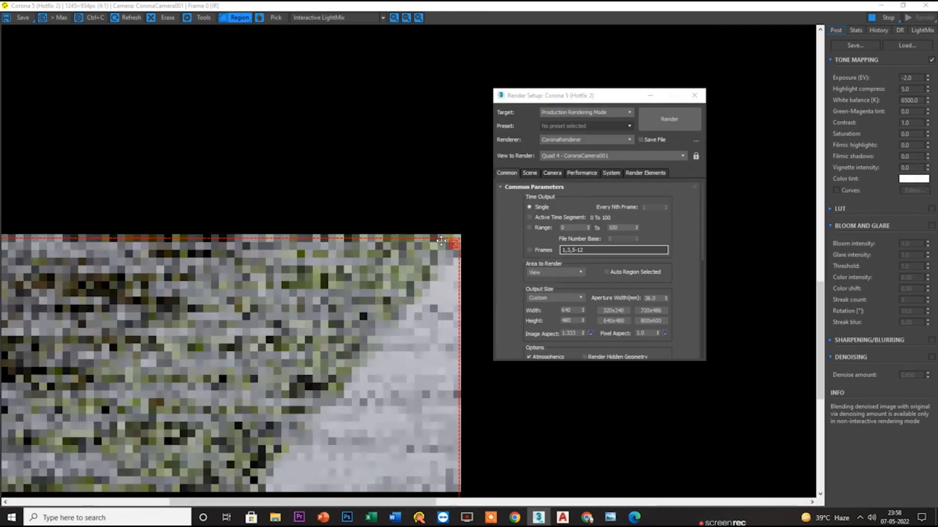
scroll(201, 403, "up", 2)
middle_click_drag(201, 404, 371, 242)
scroll(371, 243, "down", 1)
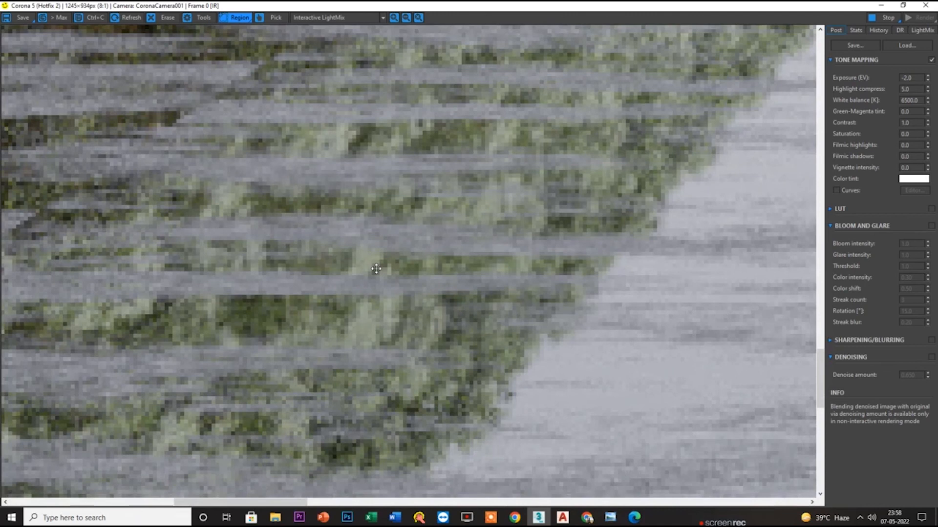
scroll(376, 269, "down", 1)
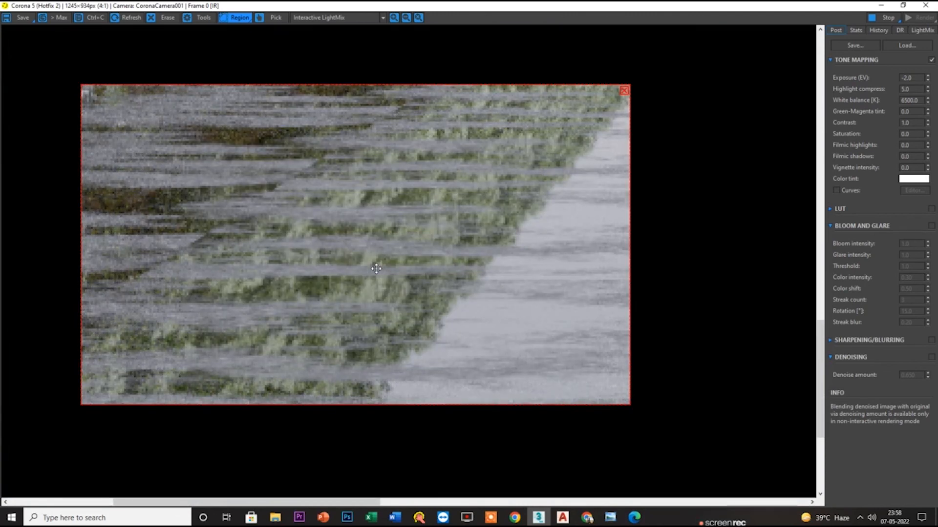
scroll(289, 225, "up", 1)
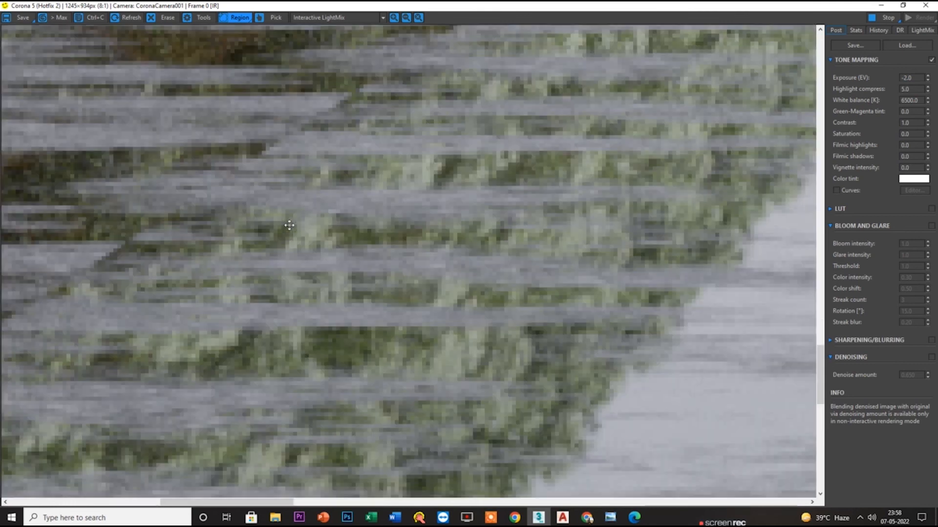
scroll(330, 299, "down", 1)
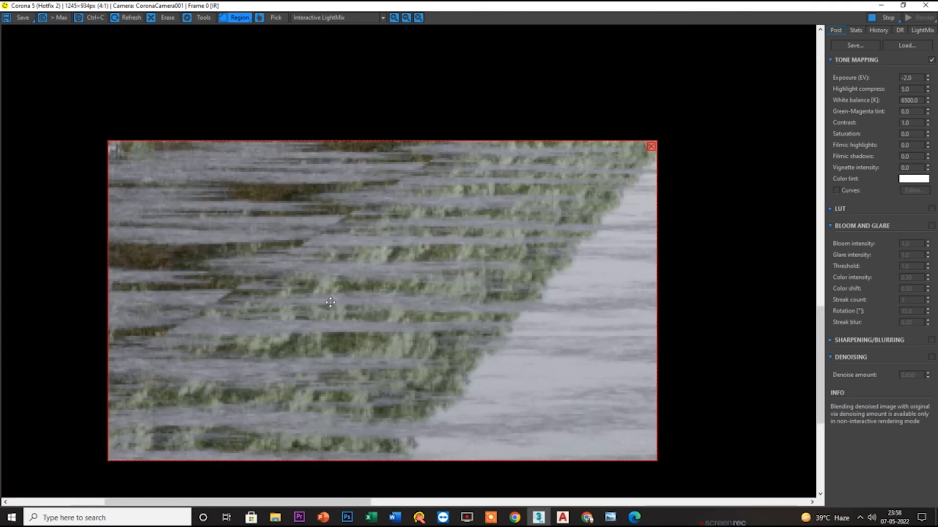
scroll(320, 284, "up", 1)
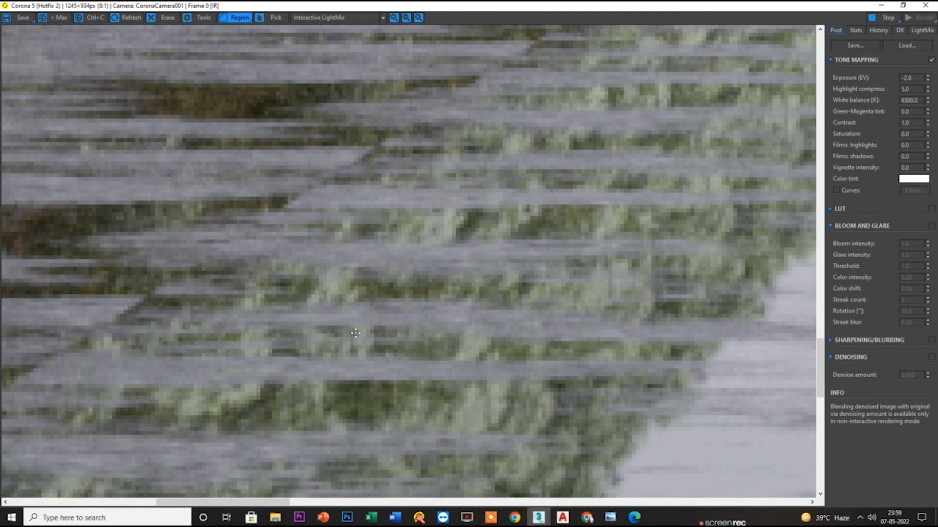
scroll(361, 322, "down", 1)
scroll(441, 271, "up", 1)
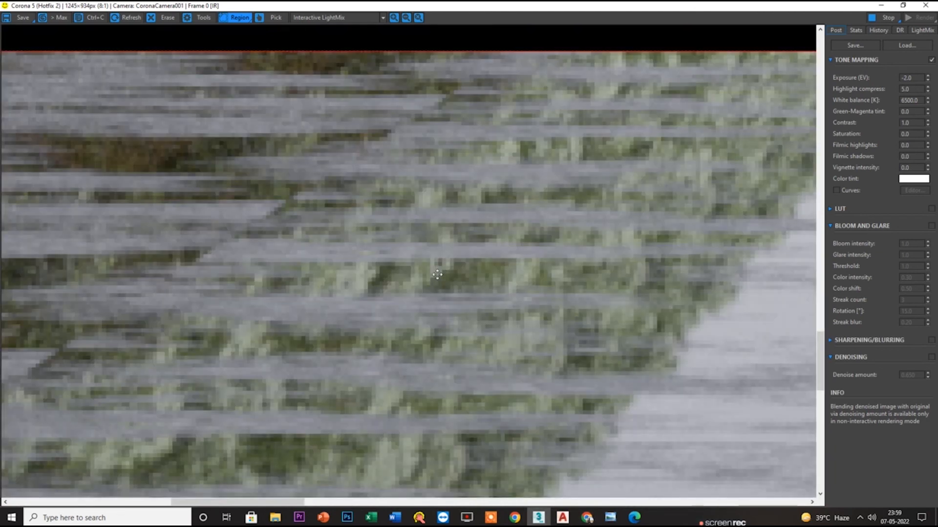
scroll(437, 275, "down", 2)
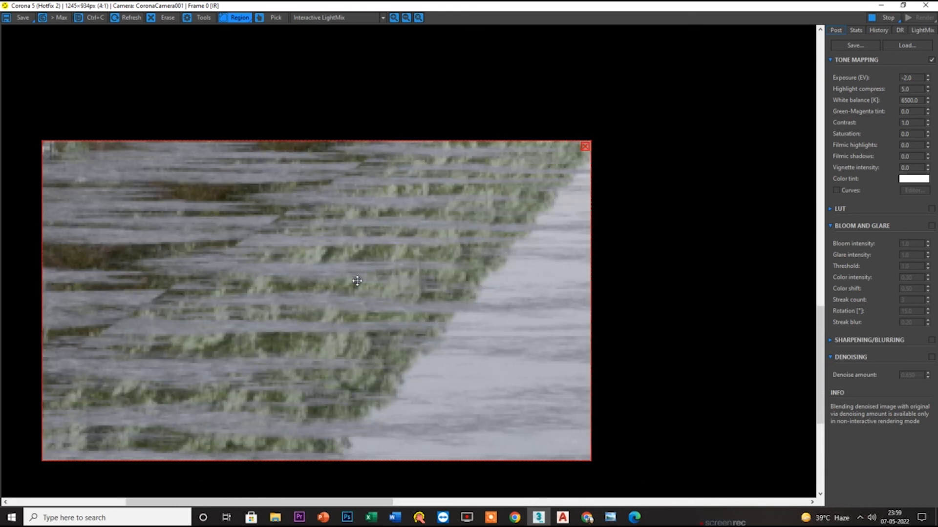
scroll(357, 281, "down", 1)
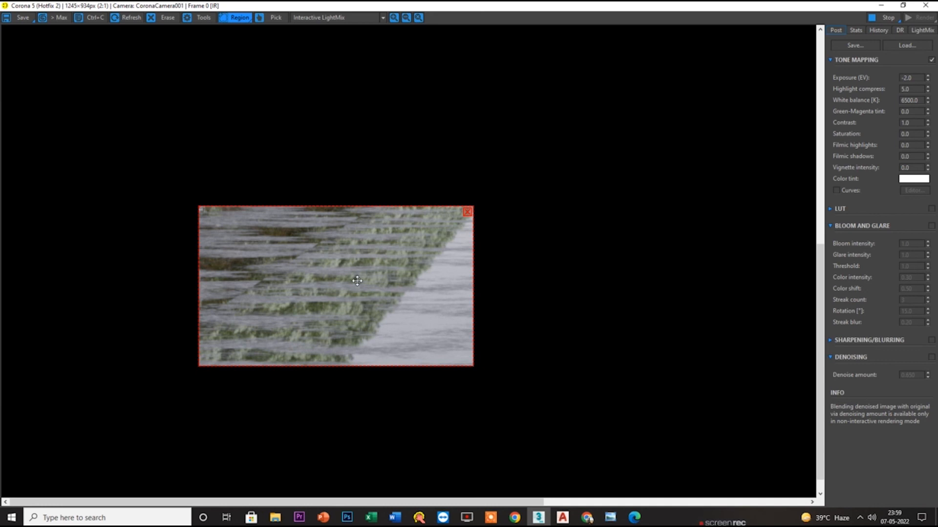
scroll(357, 281, "up", 1)
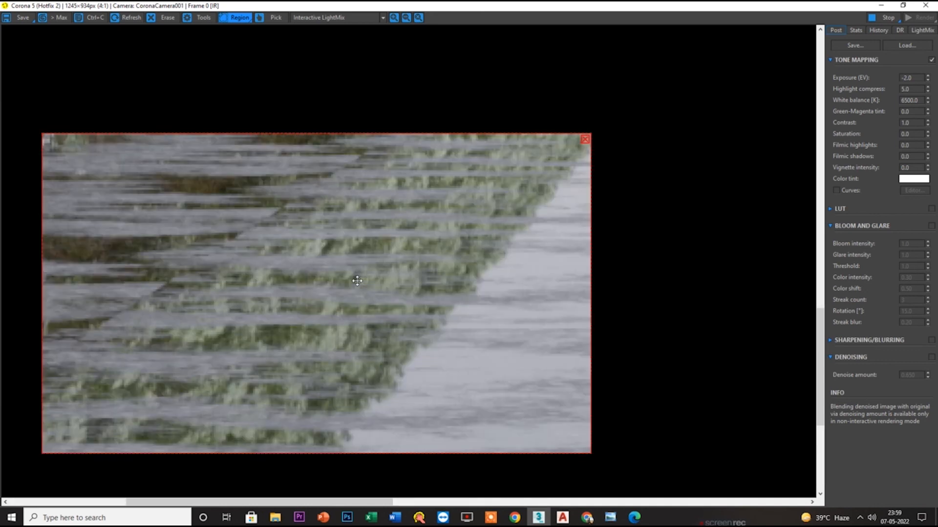